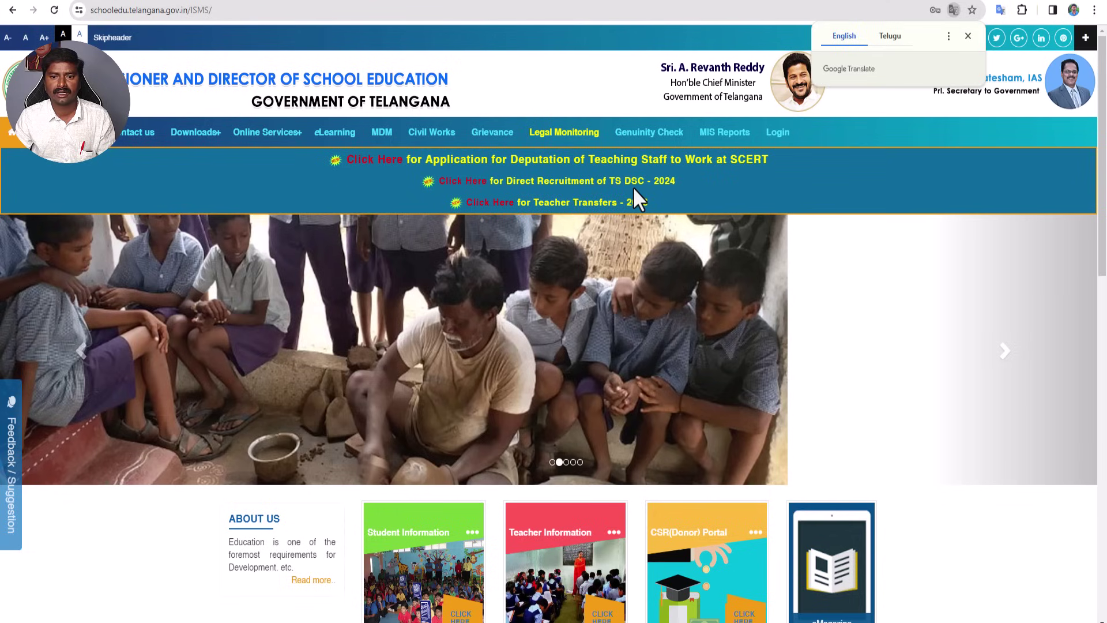
Step: Open the TS DSC 2024 site, download the Secondary Grade Teacher syllabus, and return to the schooledu tab
click(470, 183)
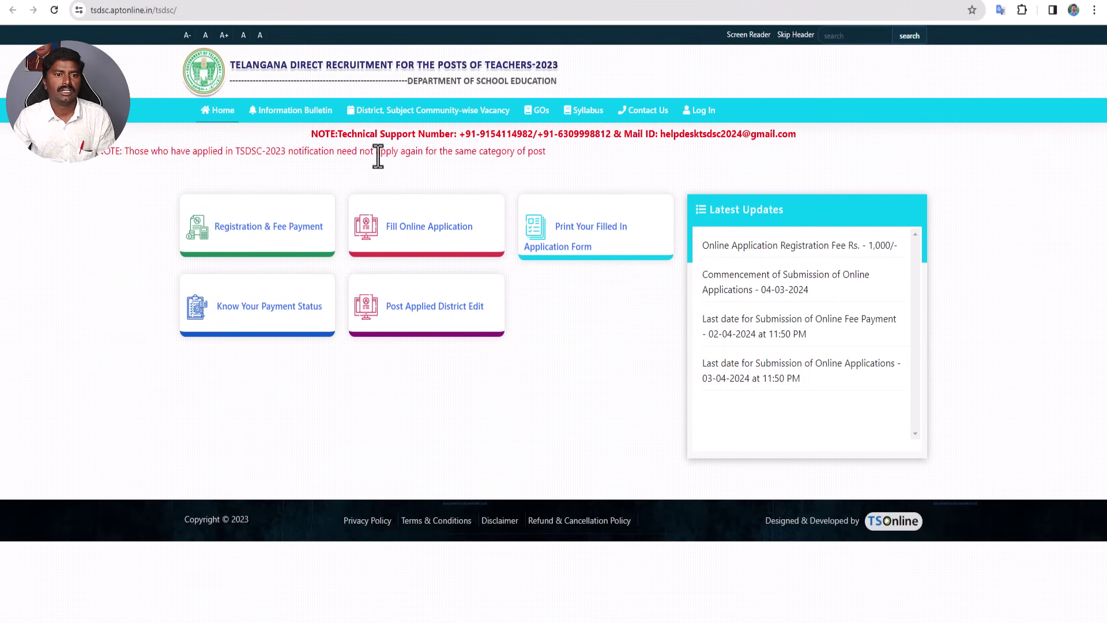
drag(367, 137, 805, 149)
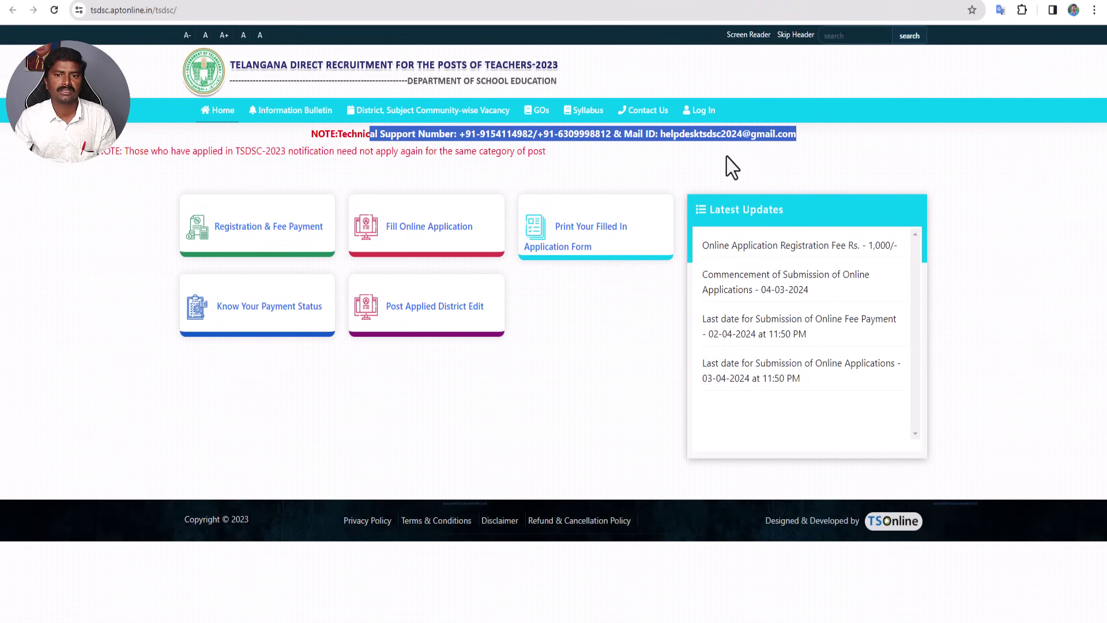
click(686, 158)
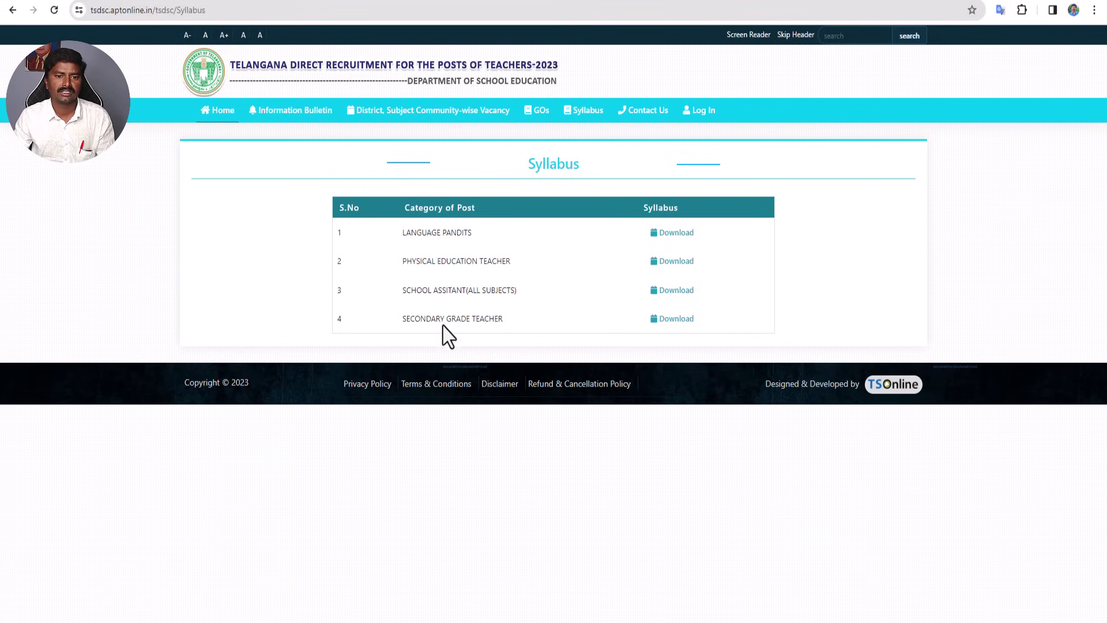
click(666, 319)
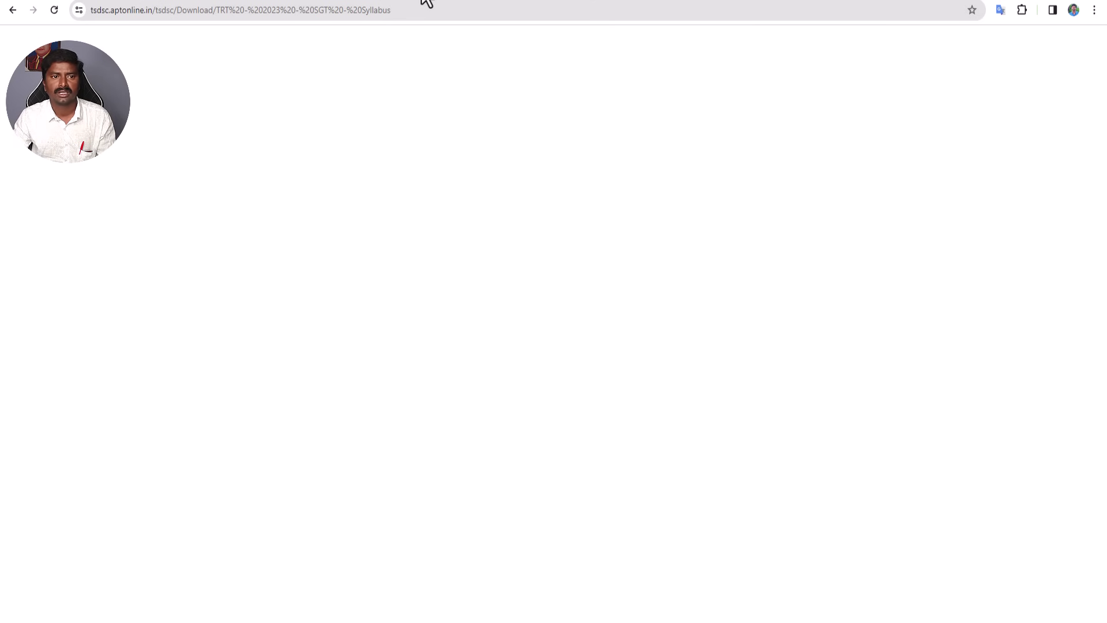
click(423, 0)
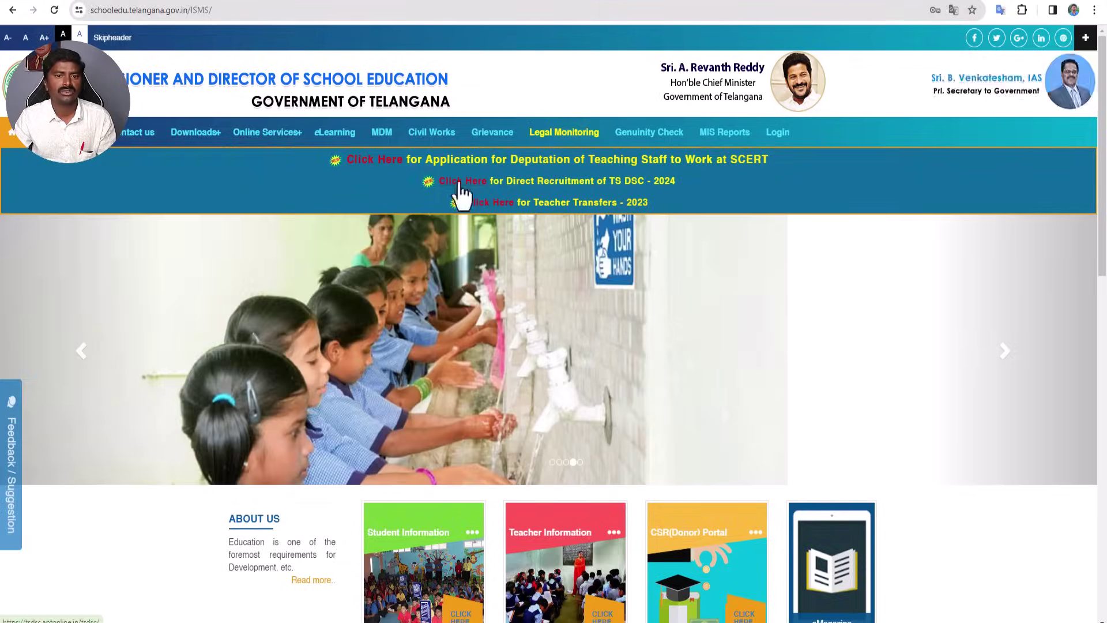
Step: Preview the 'Print Your Filled In Application Form' page and its Payment Reference ID requirement, then go back
click(459, 182)
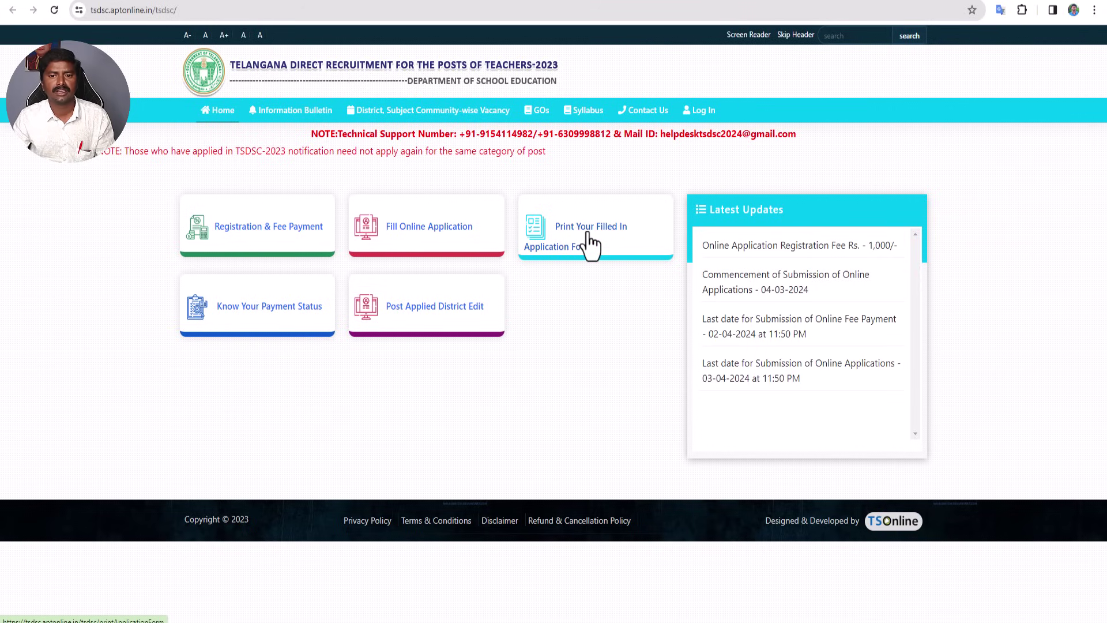
click(520, 234)
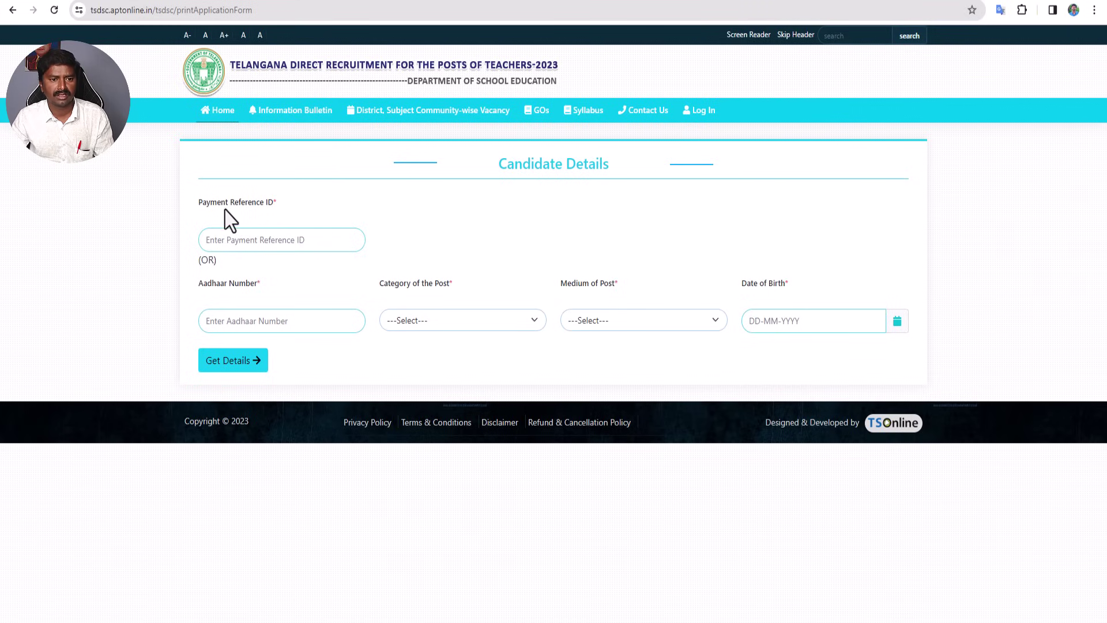
drag(229, 203, 306, 215)
click(247, 218)
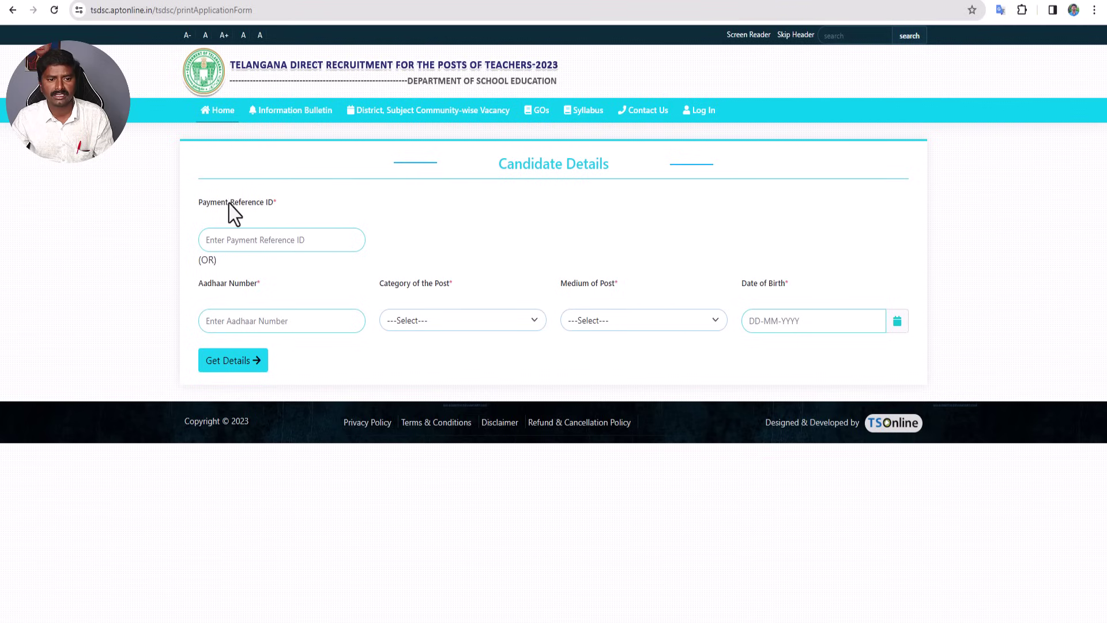
drag(229, 203, 284, 213)
click(329, 216)
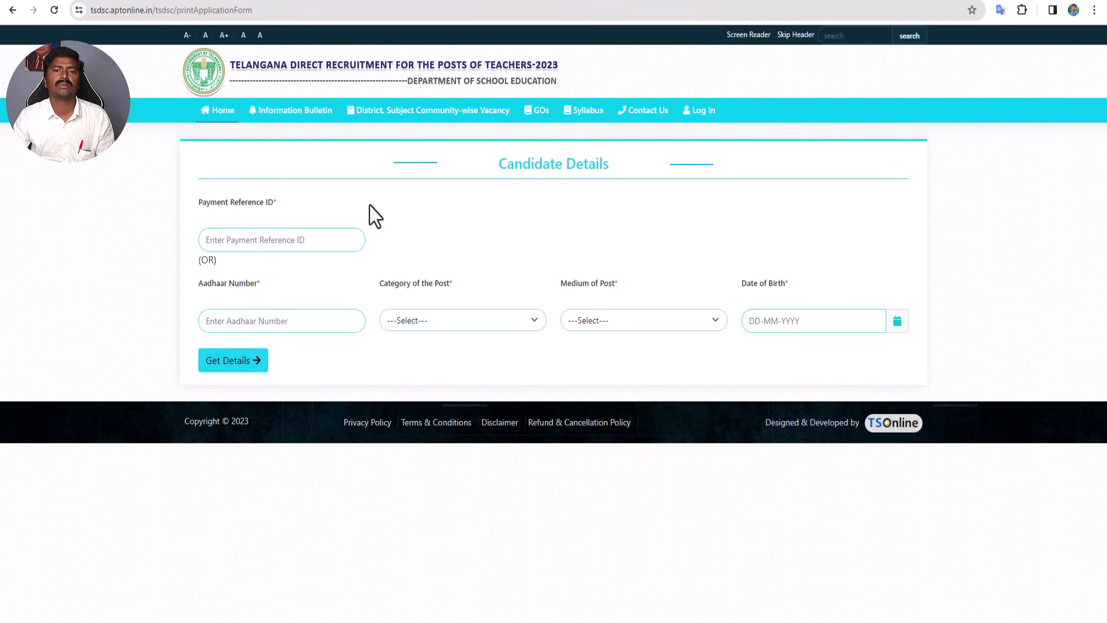
drag(197, 203, 294, 205)
click(304, 207)
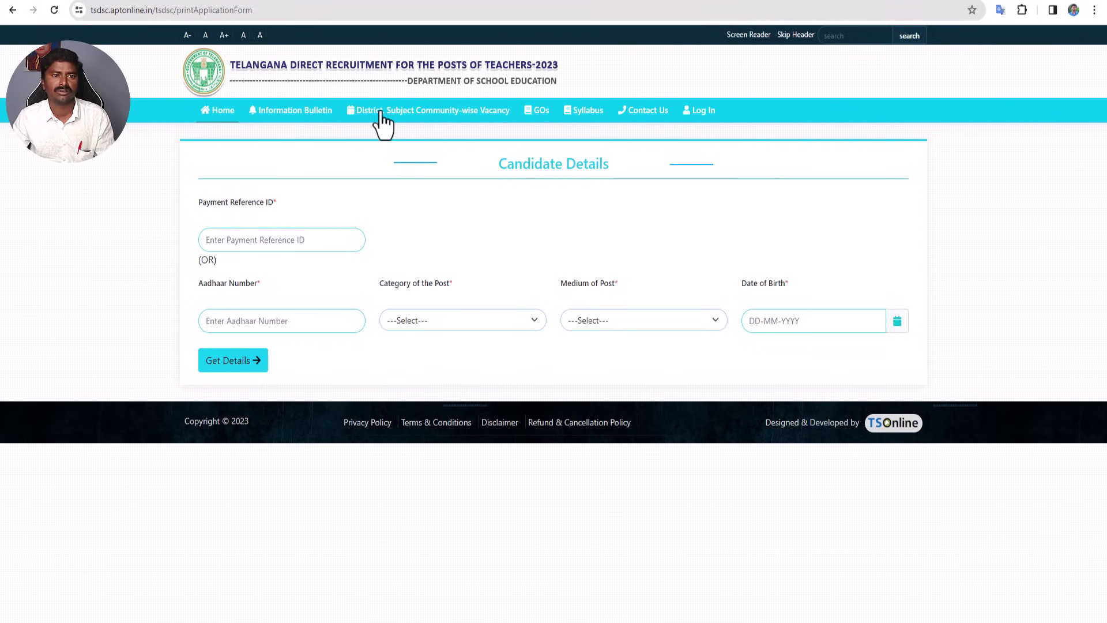
click(13, 9)
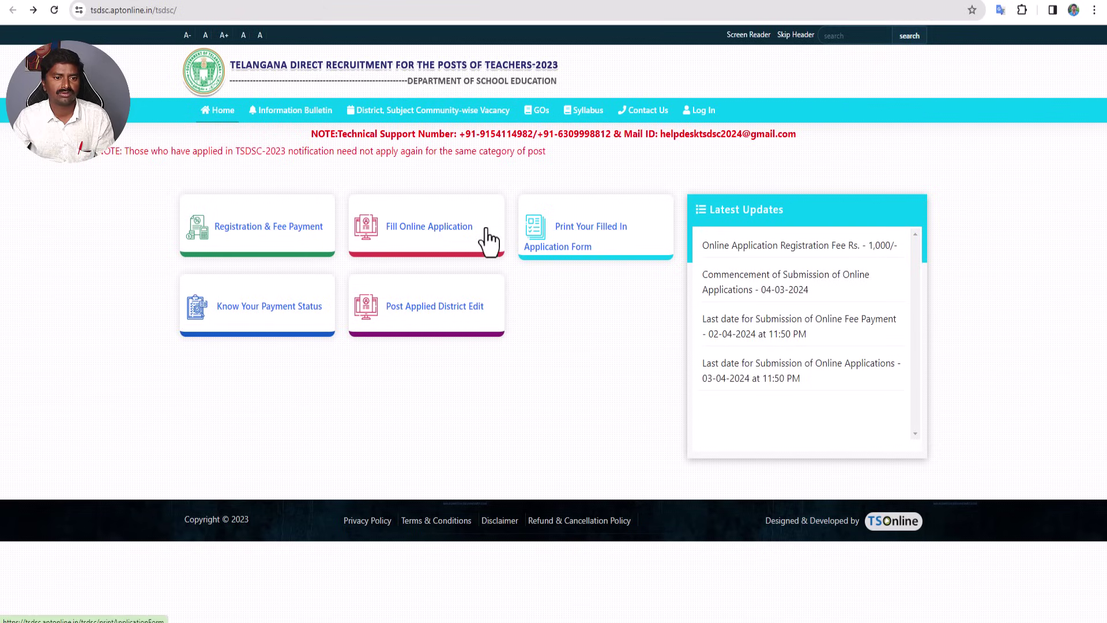
click(290, 314)
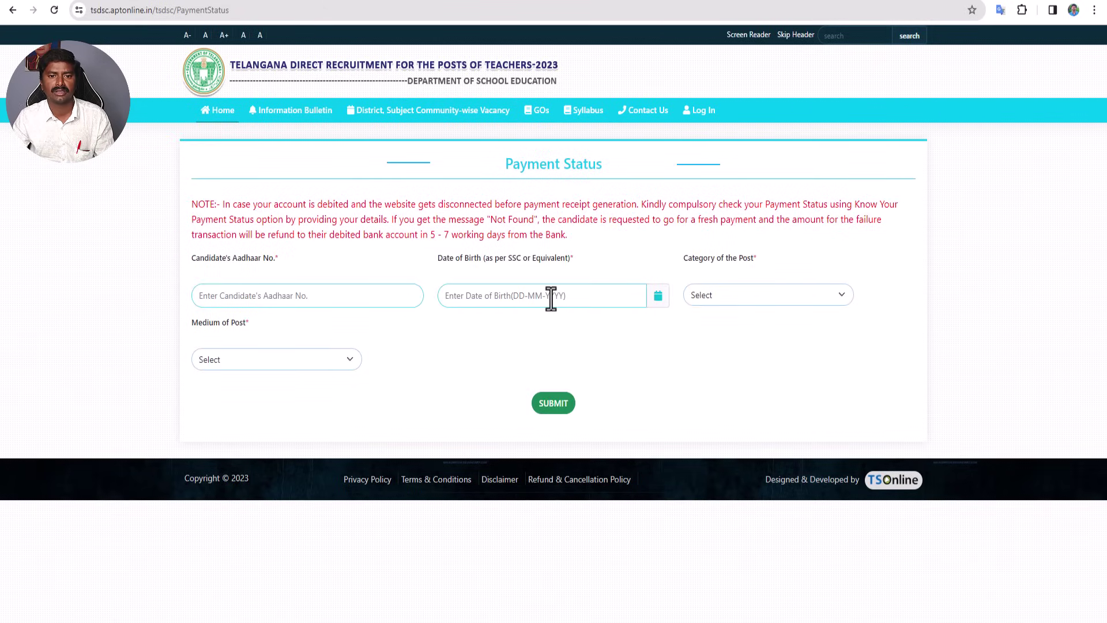
click(13, 10)
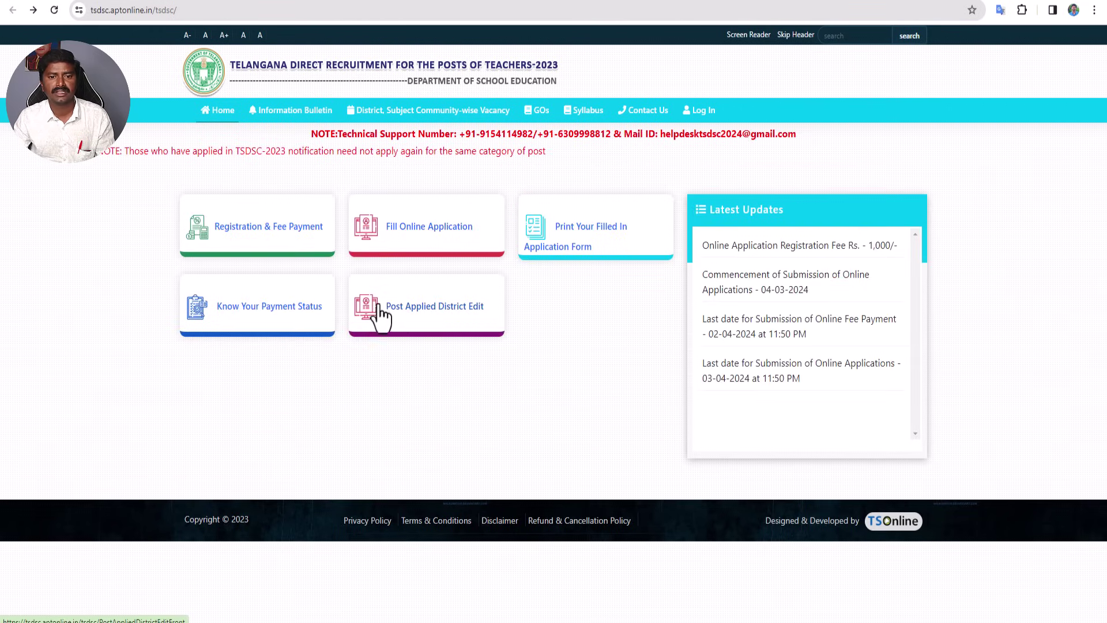
click(449, 323)
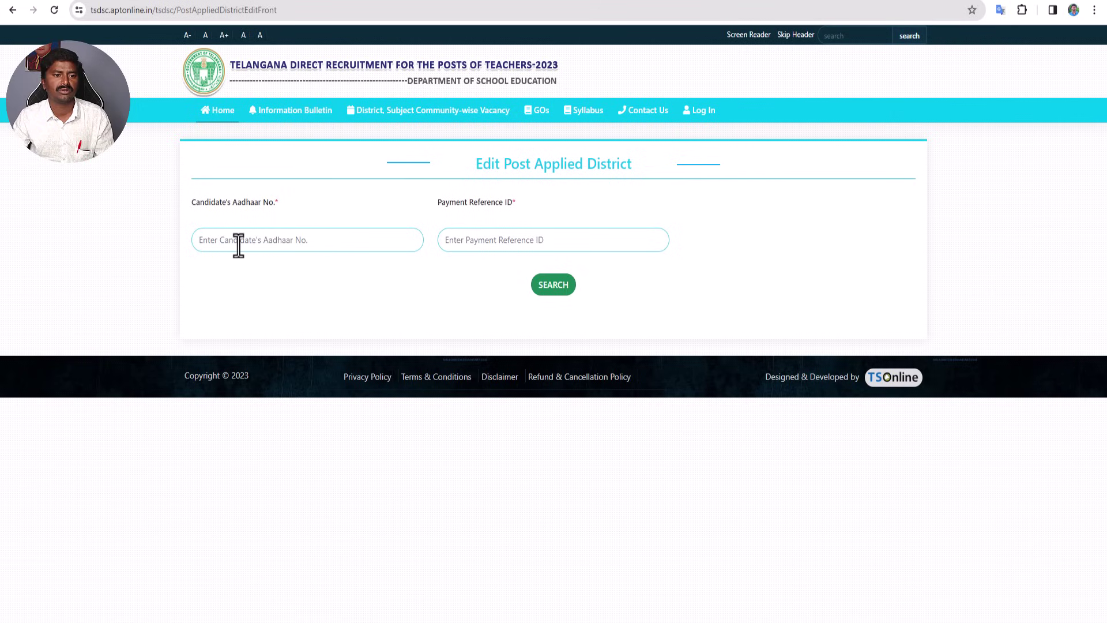
click(267, 243)
click(494, 242)
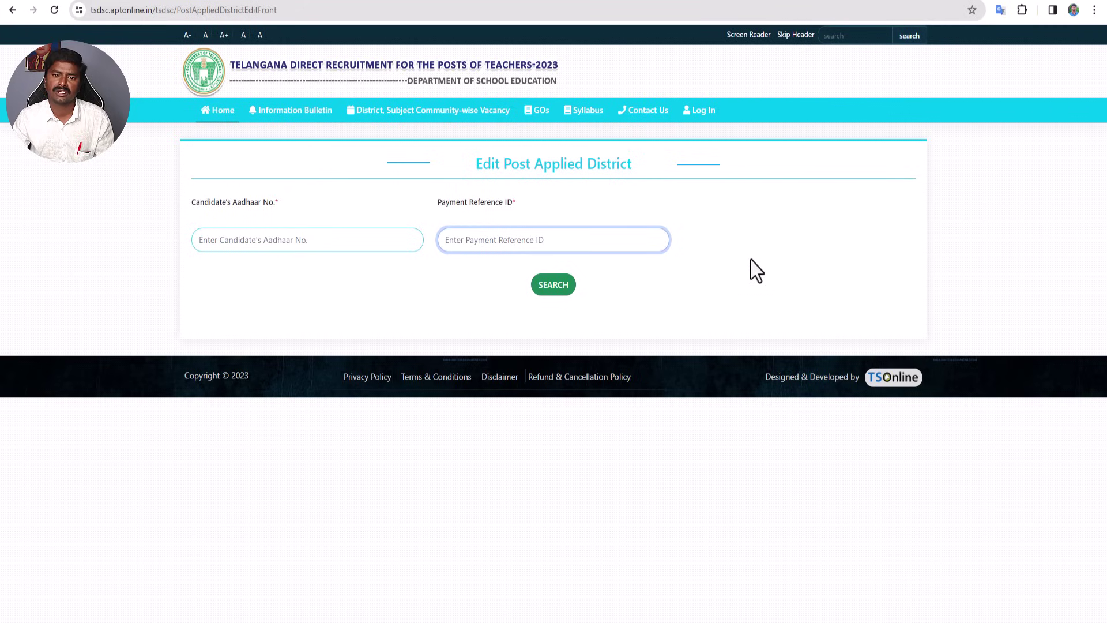
click(773, 270)
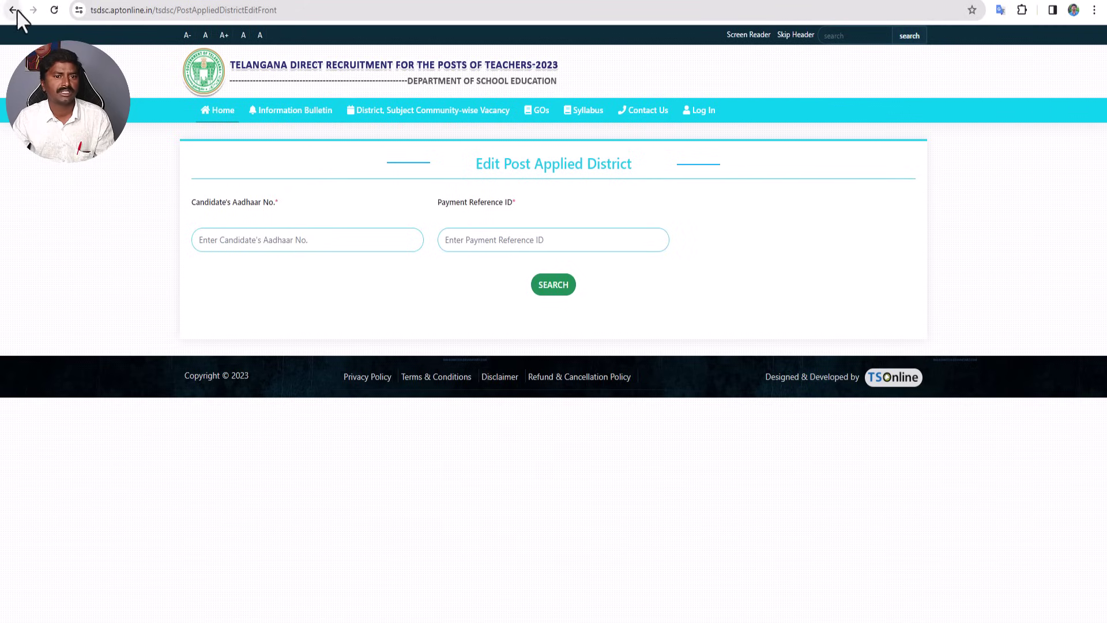
click(14, 10)
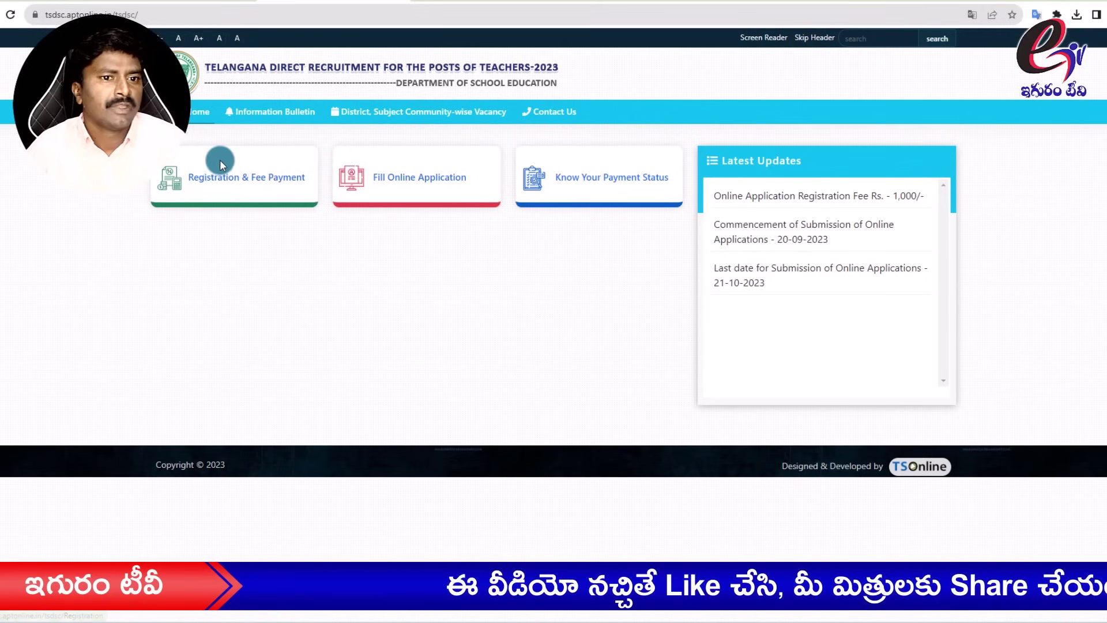
Step: Open the Registration & Fee Payment card on the TS DSC home page
click(266, 183)
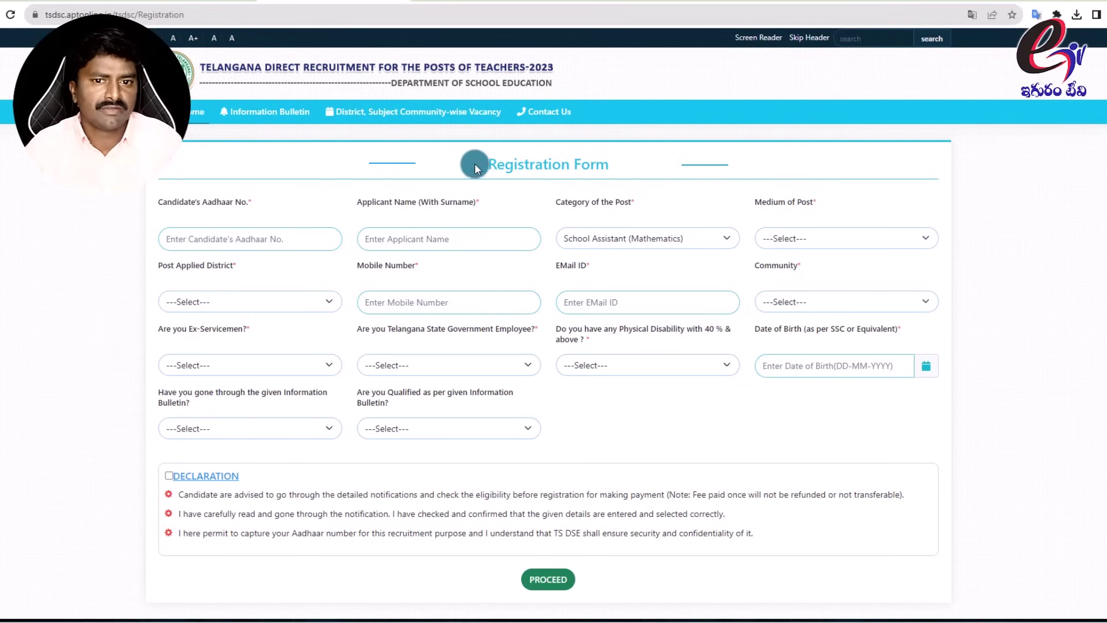
Step: Go over the Registration Form's Applicant Name (With Surname) and Category of the Post fields
drag(475, 163, 628, 165)
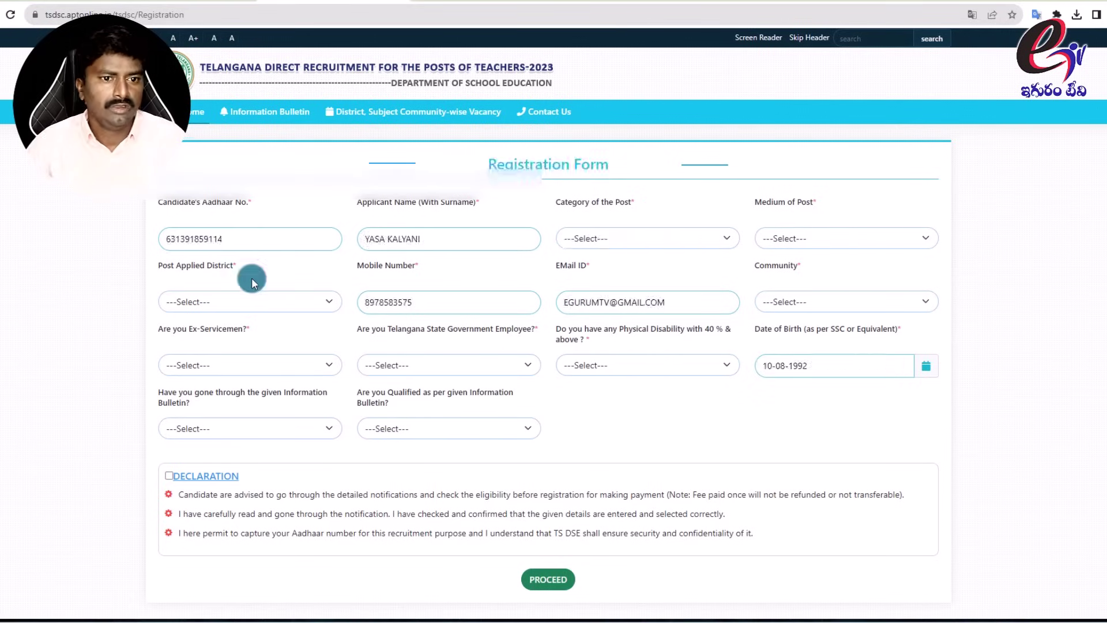
drag(311, 139, 483, 147)
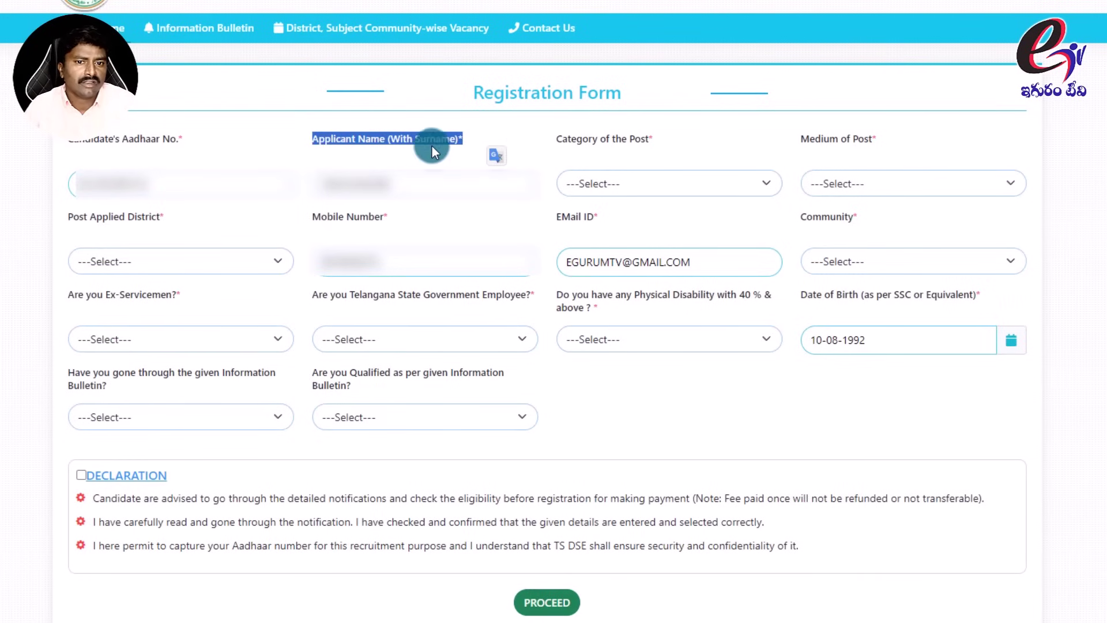
click(465, 126)
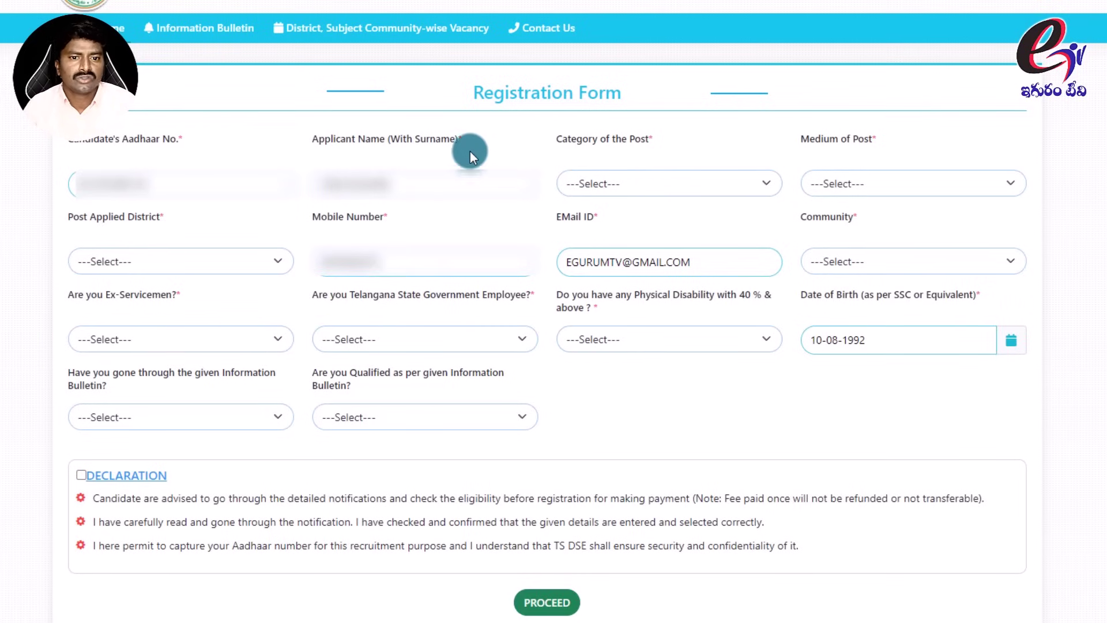
drag(314, 140, 458, 143)
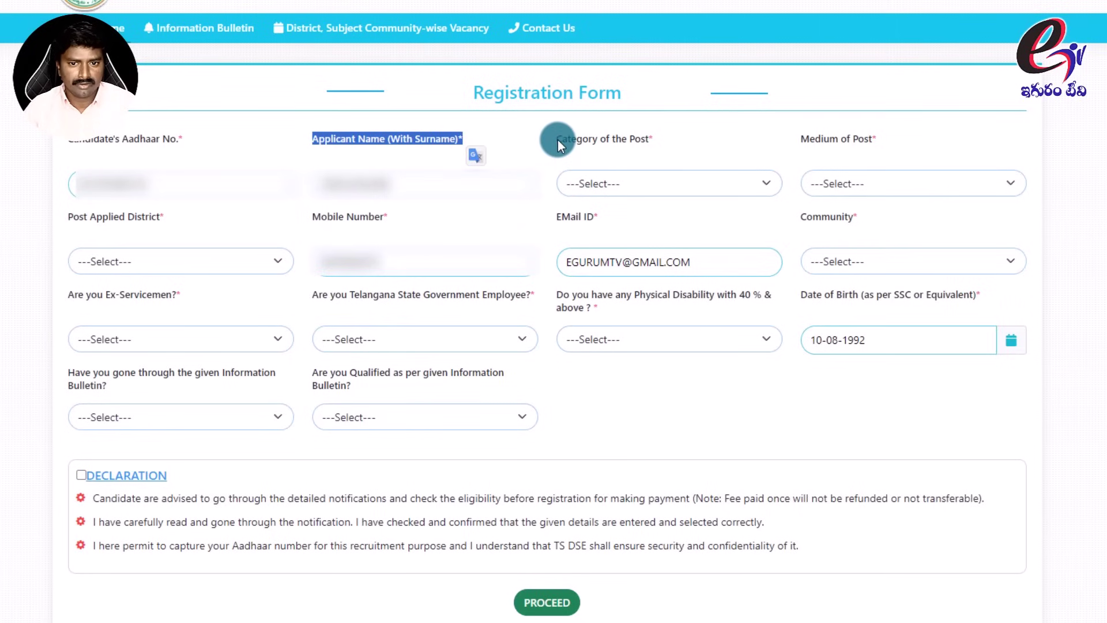
drag(558, 140, 663, 135)
click(663, 135)
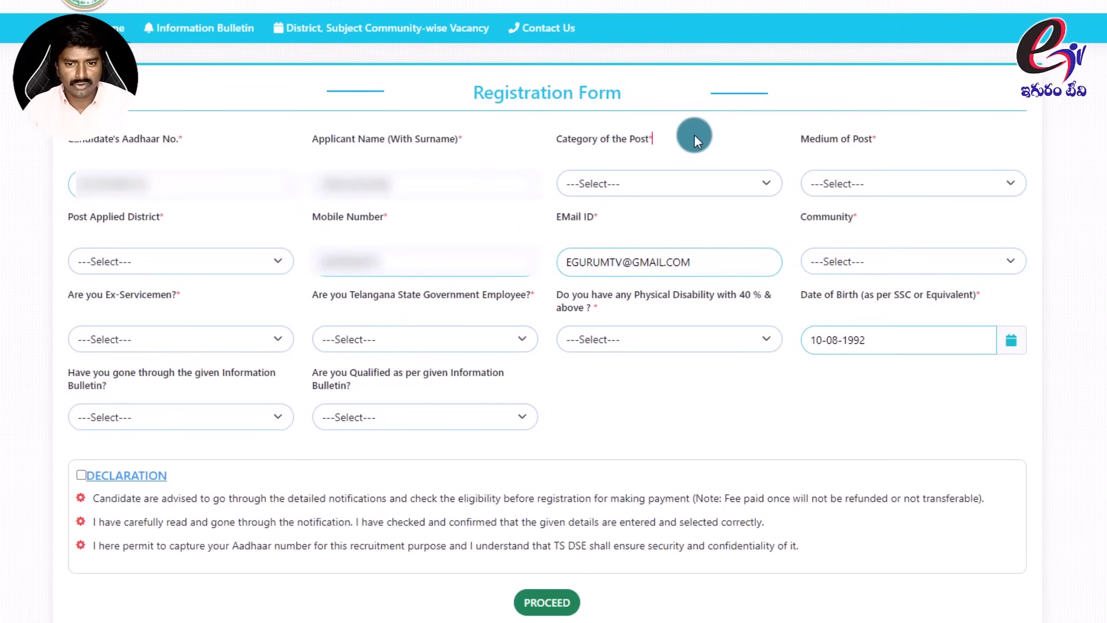
Step: Choose Secondary Grade Teacher as the post category and Telugu as the medium of post
click(624, 185)
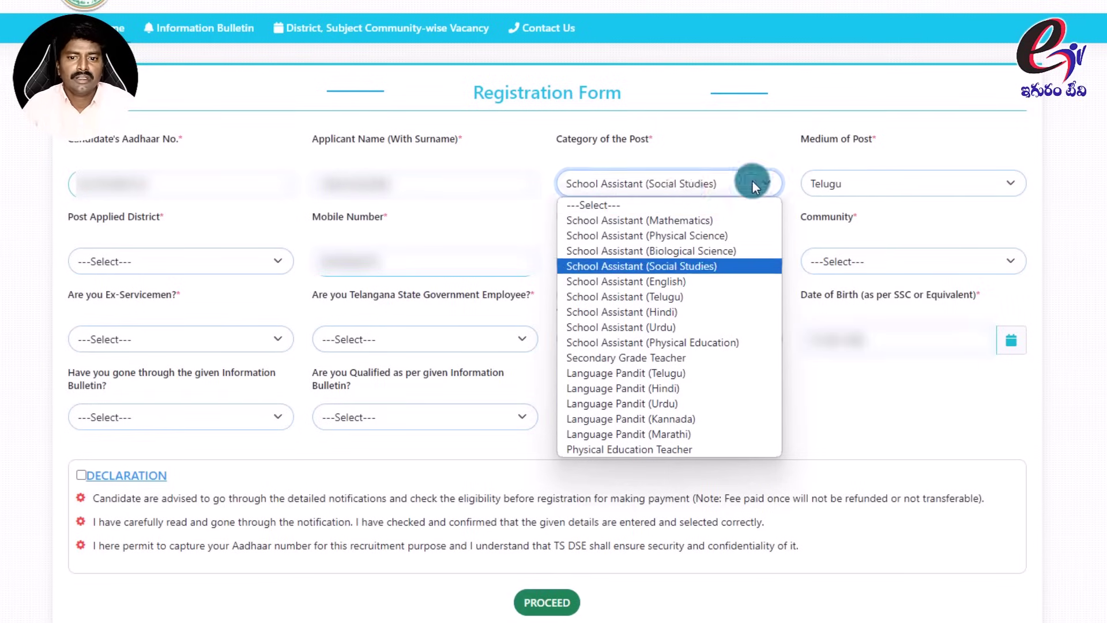
click(642, 357)
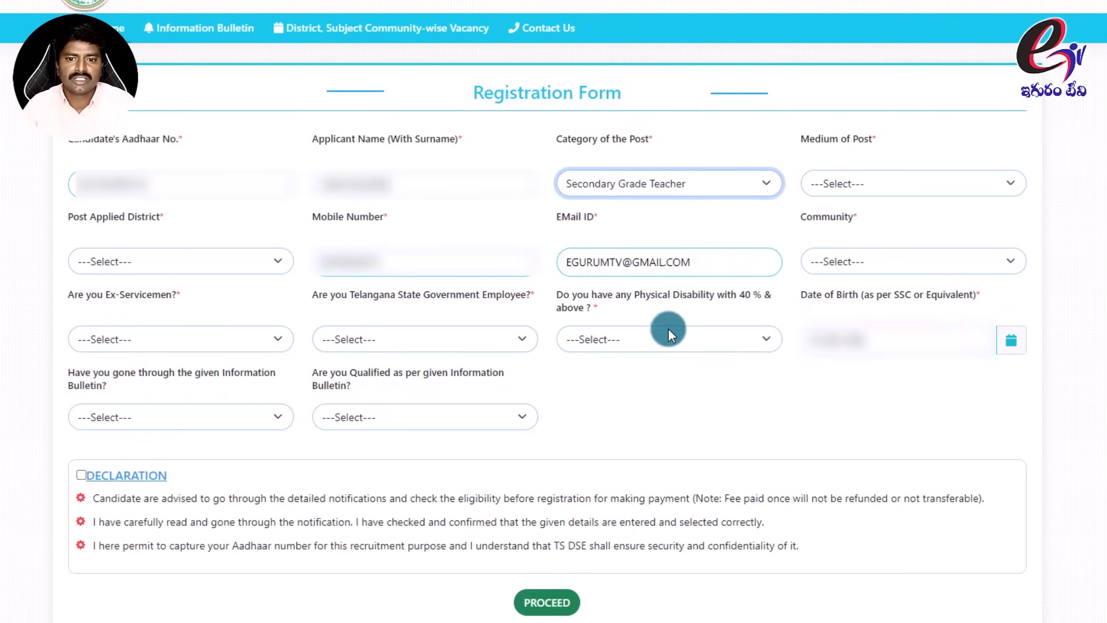
click(854, 185)
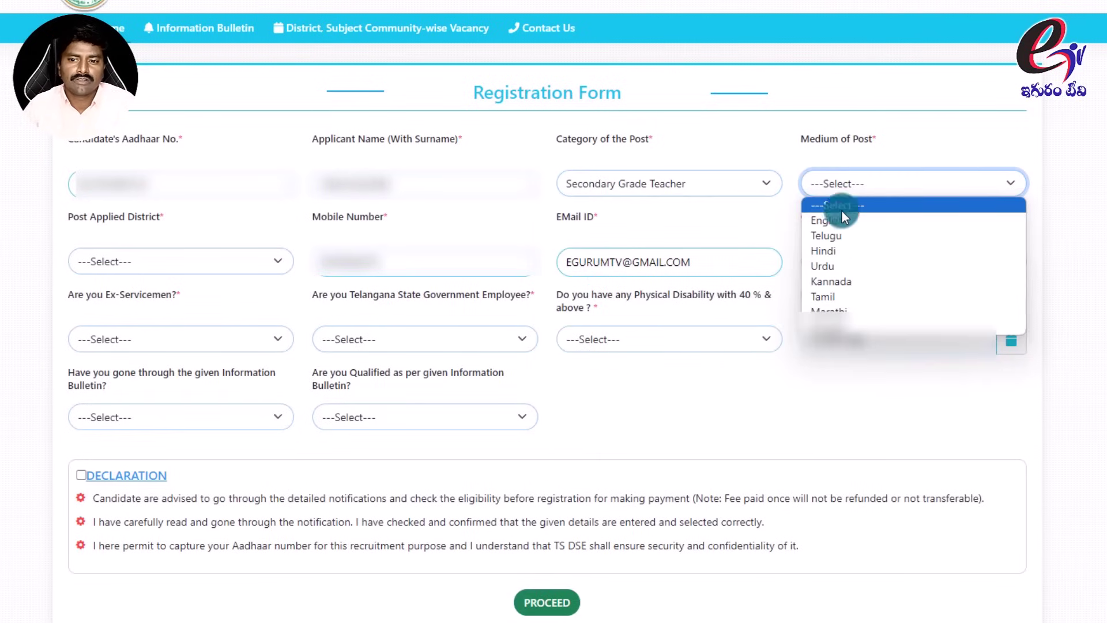
click(839, 236)
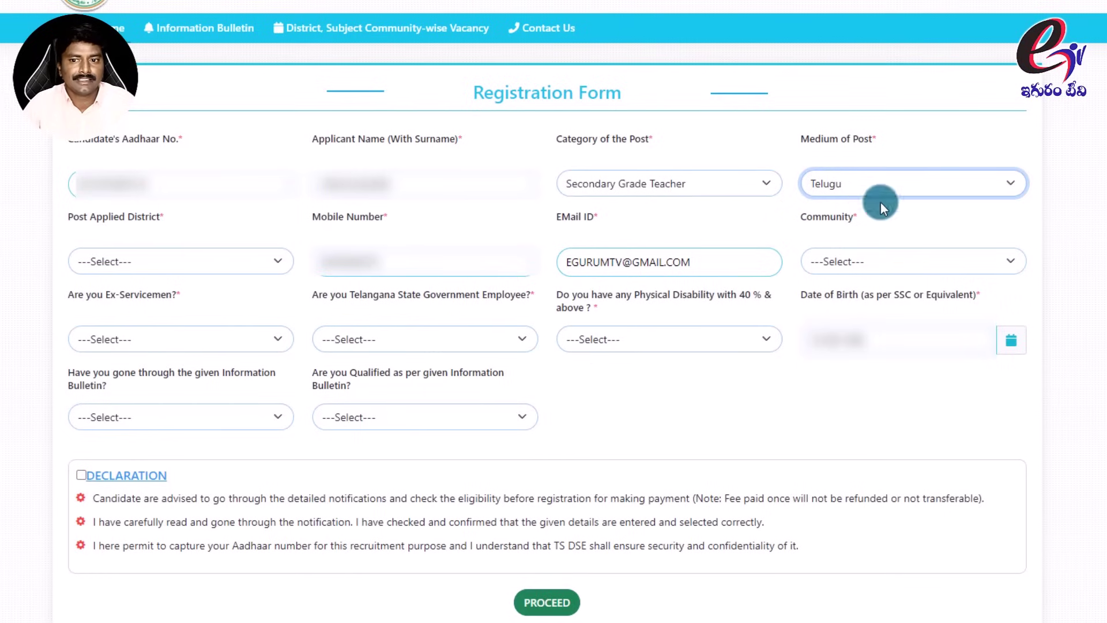
click(212, 261)
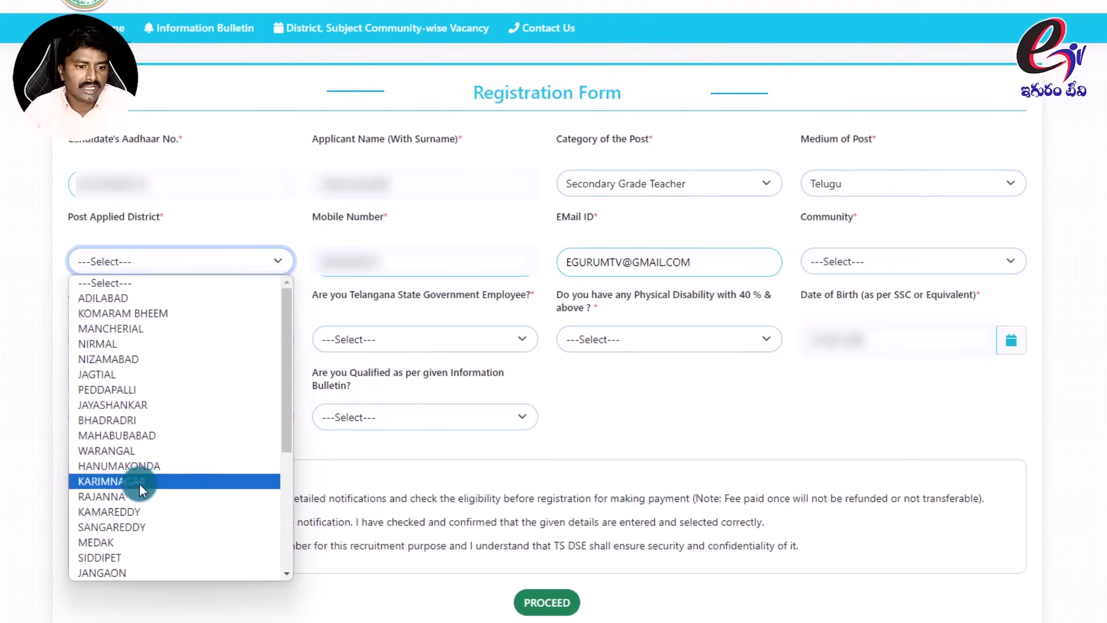
Step: Set Post Applied District to RAJANNA and Community to SC
click(131, 497)
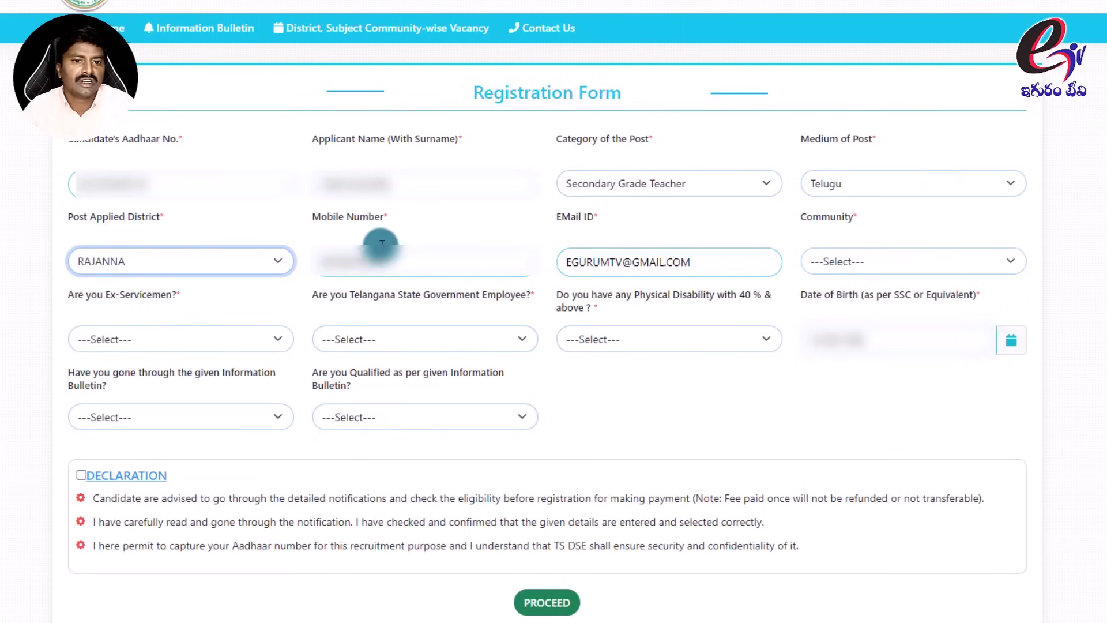
drag(314, 217, 391, 222)
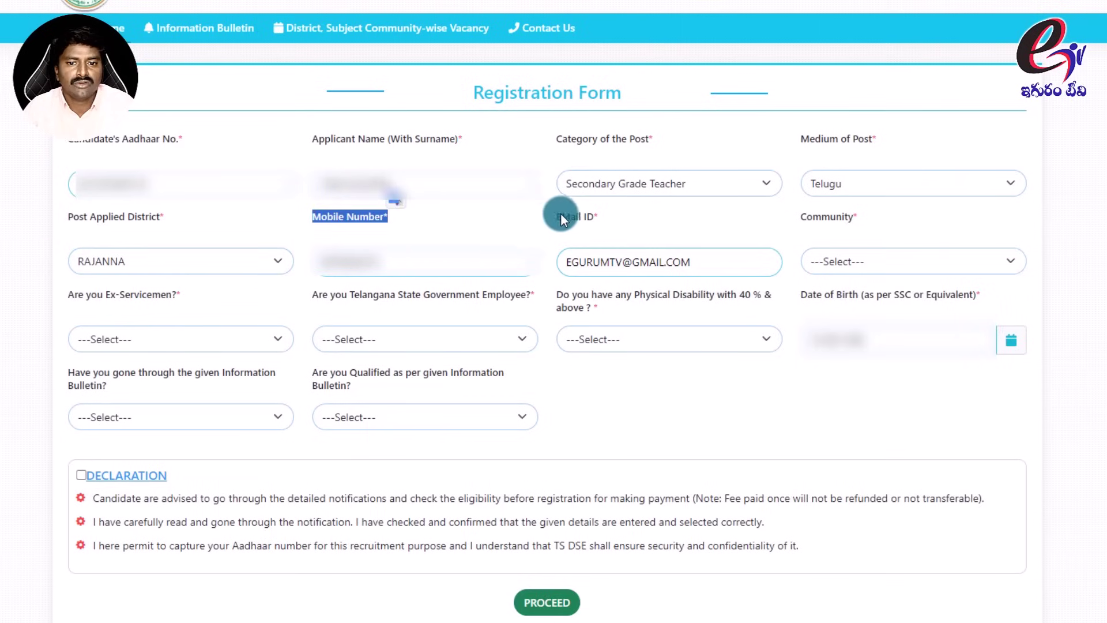
drag(551, 218, 610, 217)
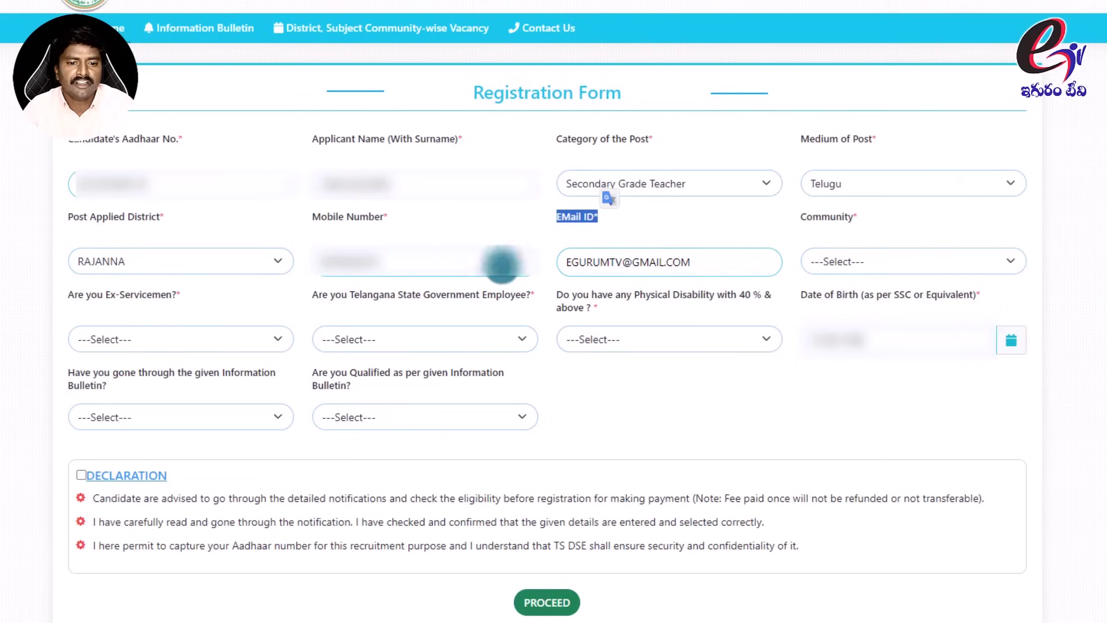
click(690, 234)
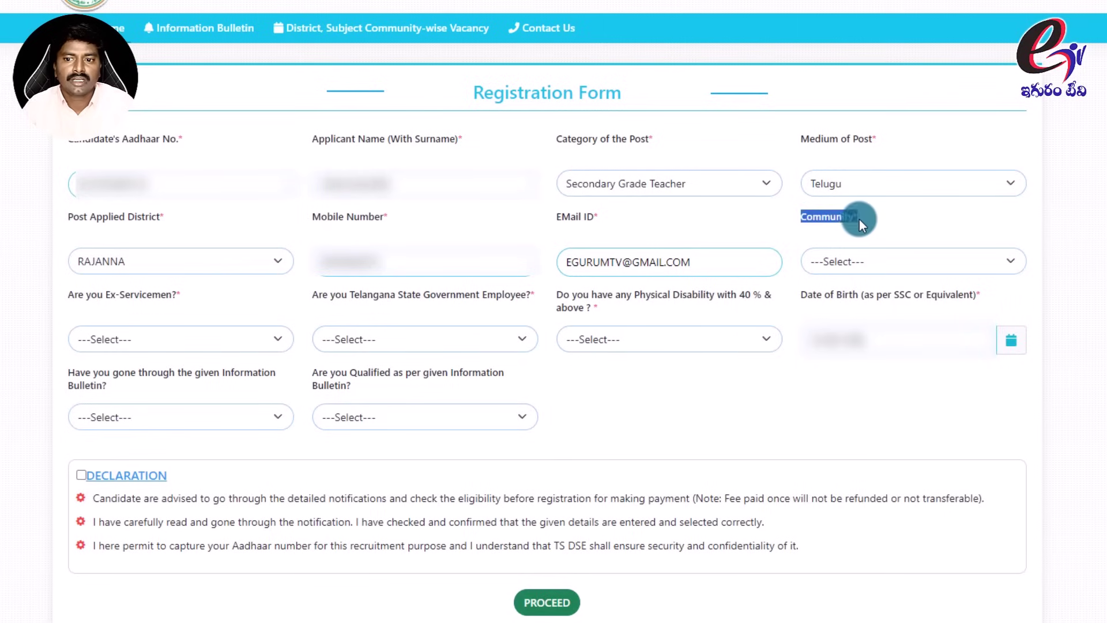
click(908, 220)
click(881, 262)
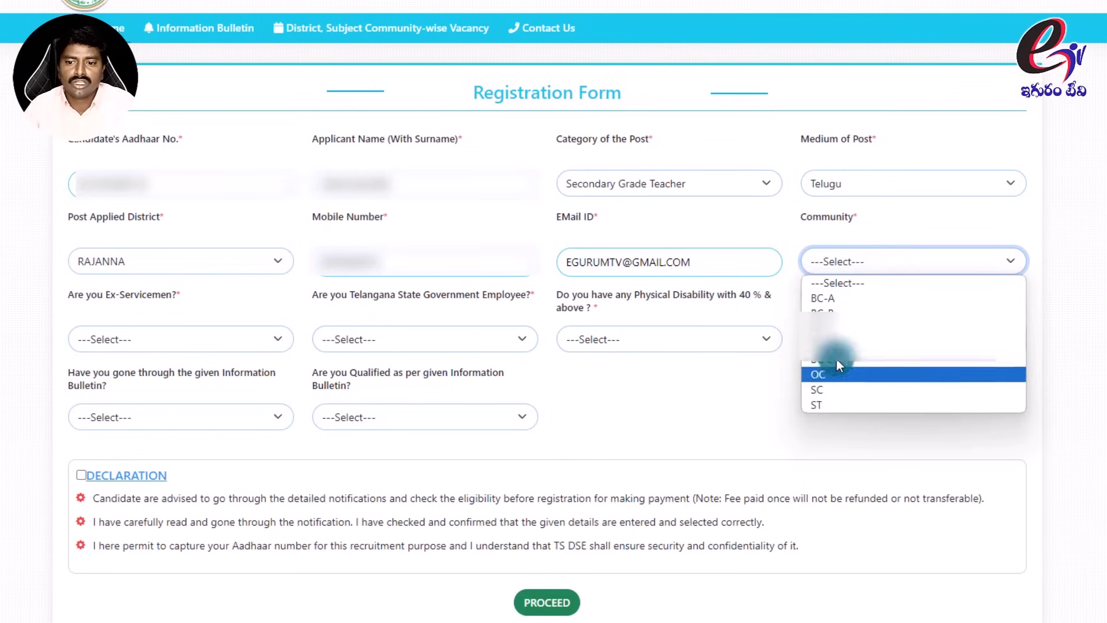
click(825, 387)
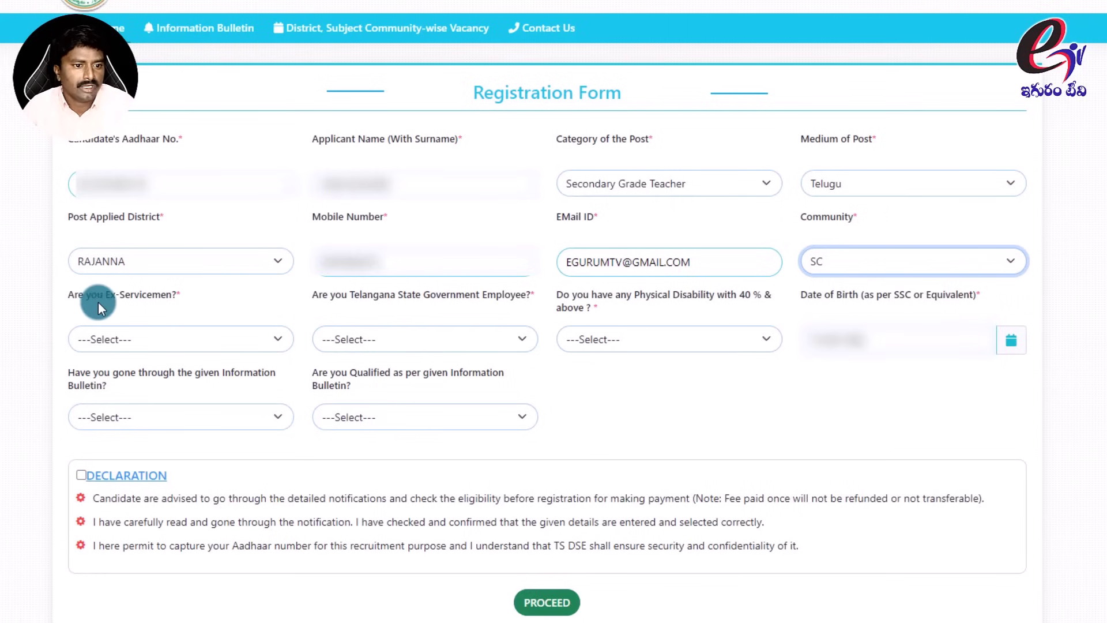
Step: Set the Ex-Servicemen, State Government Employee and 40% Physical Disability dropdowns each to No
drag(63, 295, 177, 293)
click(225, 300)
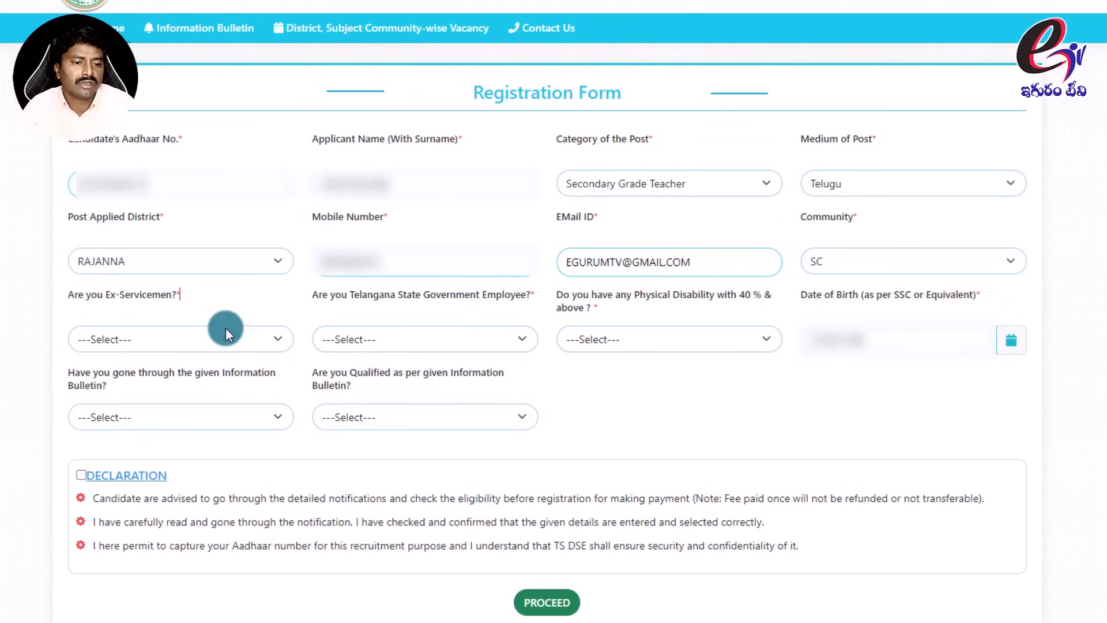
click(225, 337)
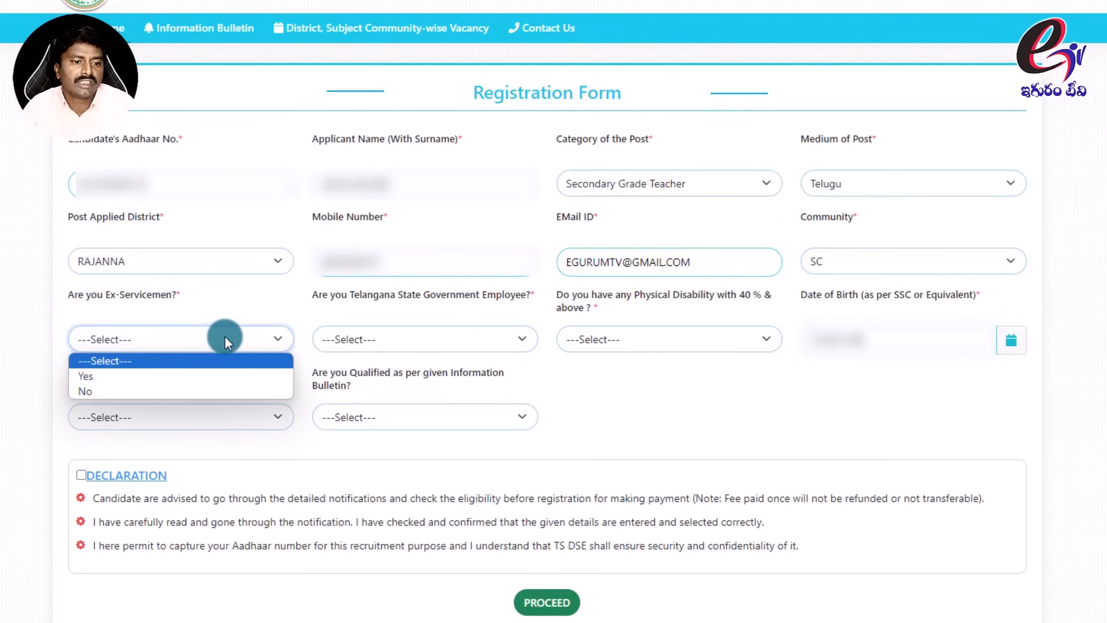
click(129, 389)
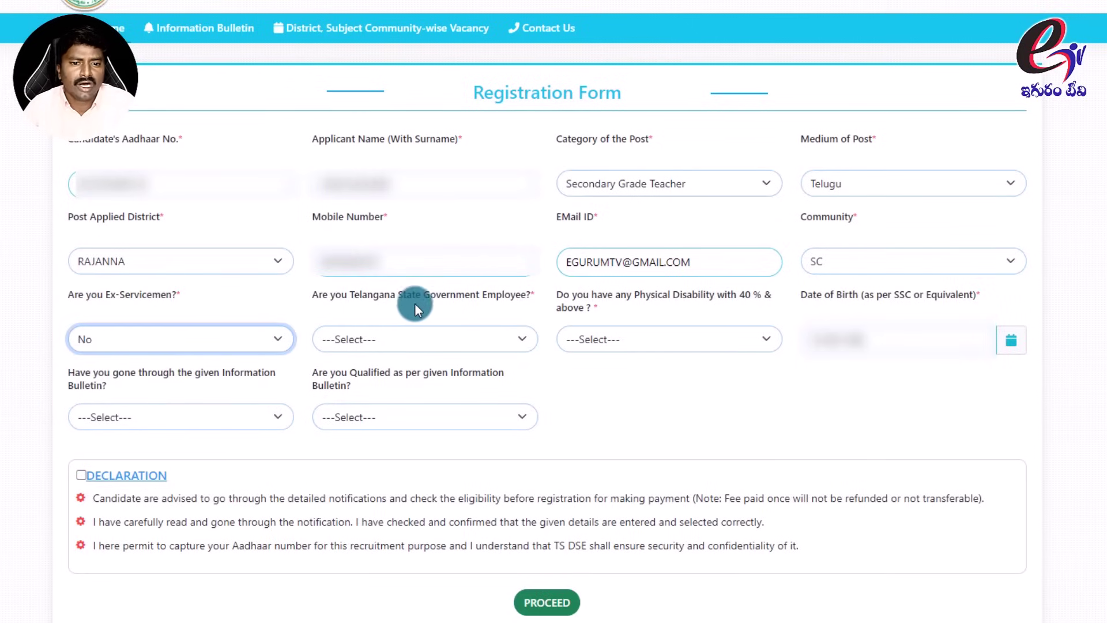
click(428, 338)
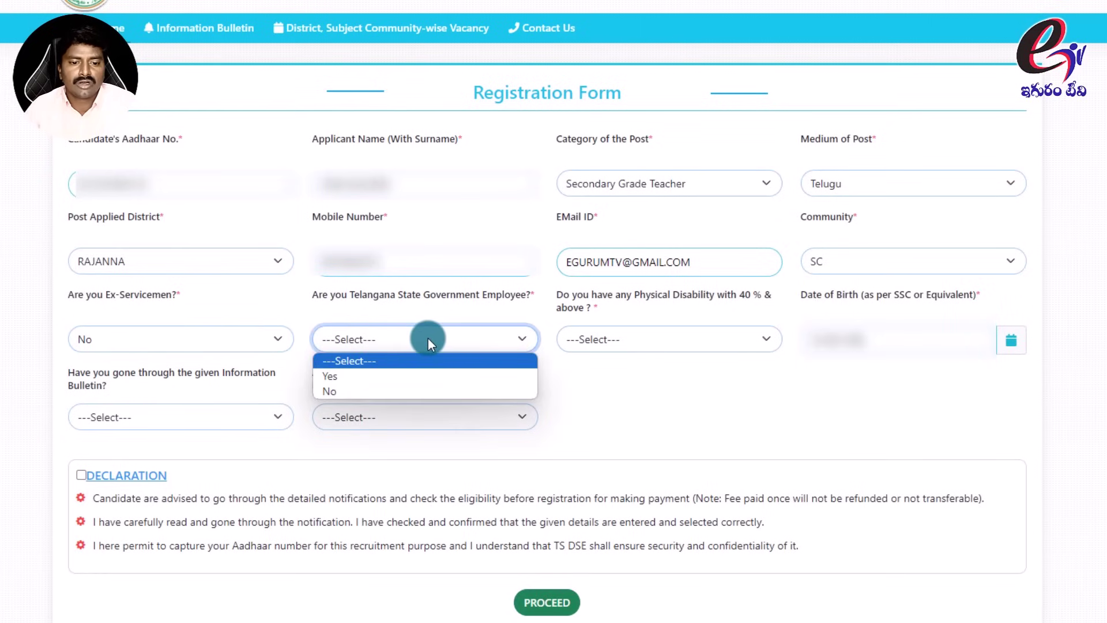
click(365, 392)
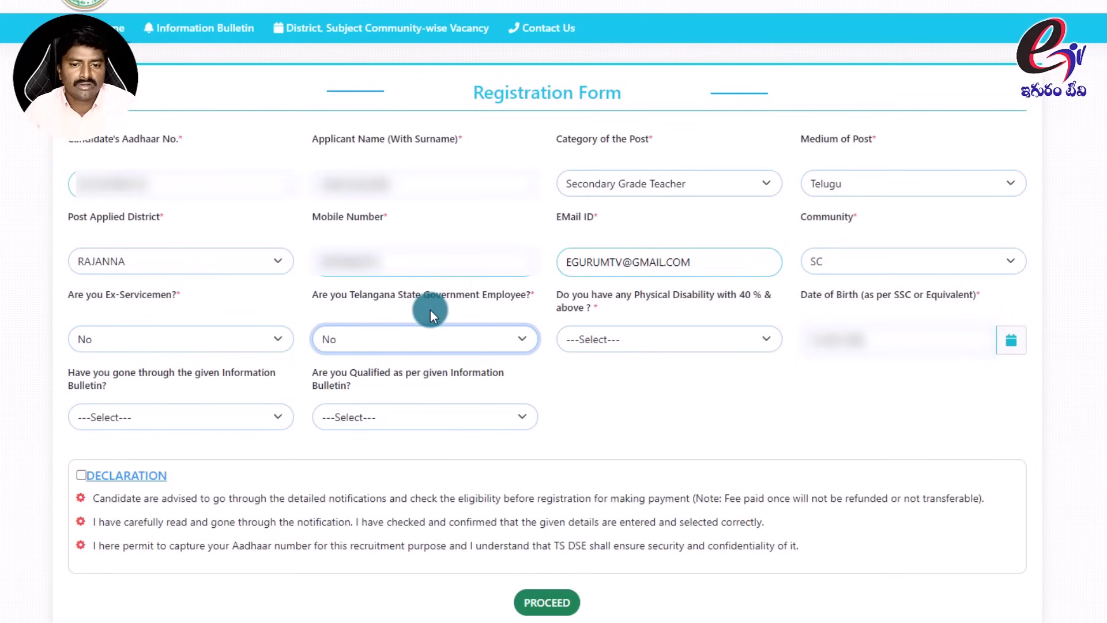
drag(308, 297, 343, 296)
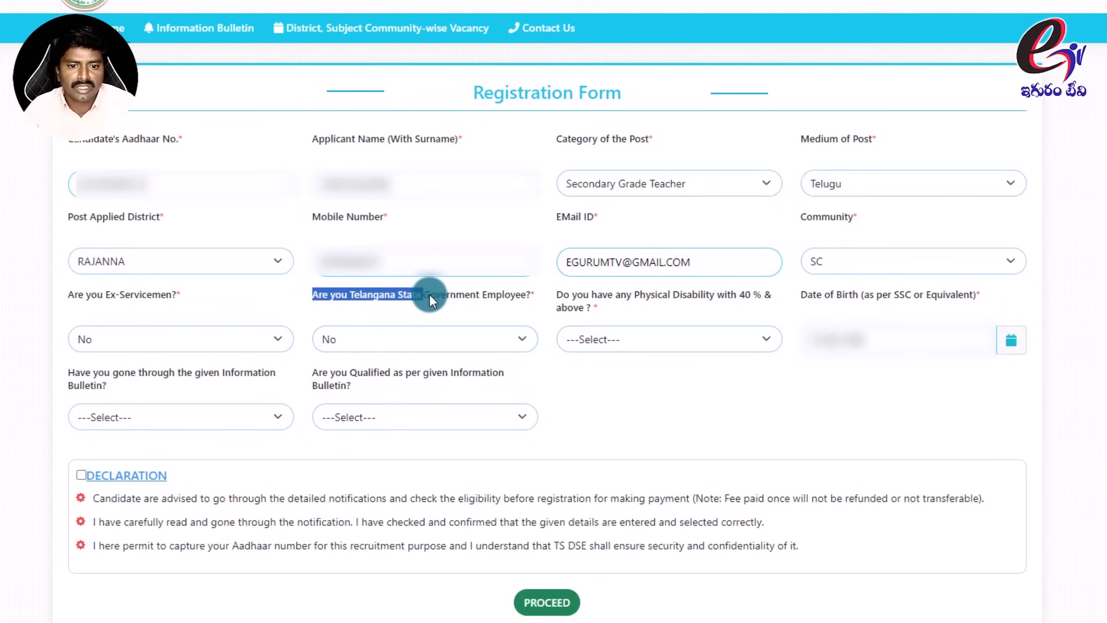
click(534, 310)
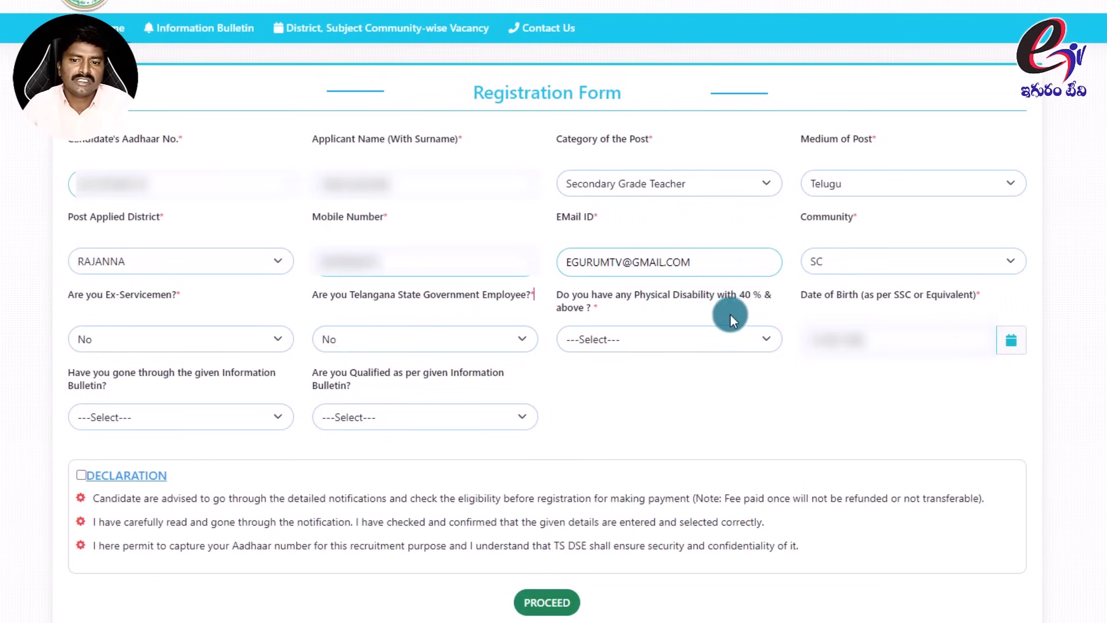
click(651, 338)
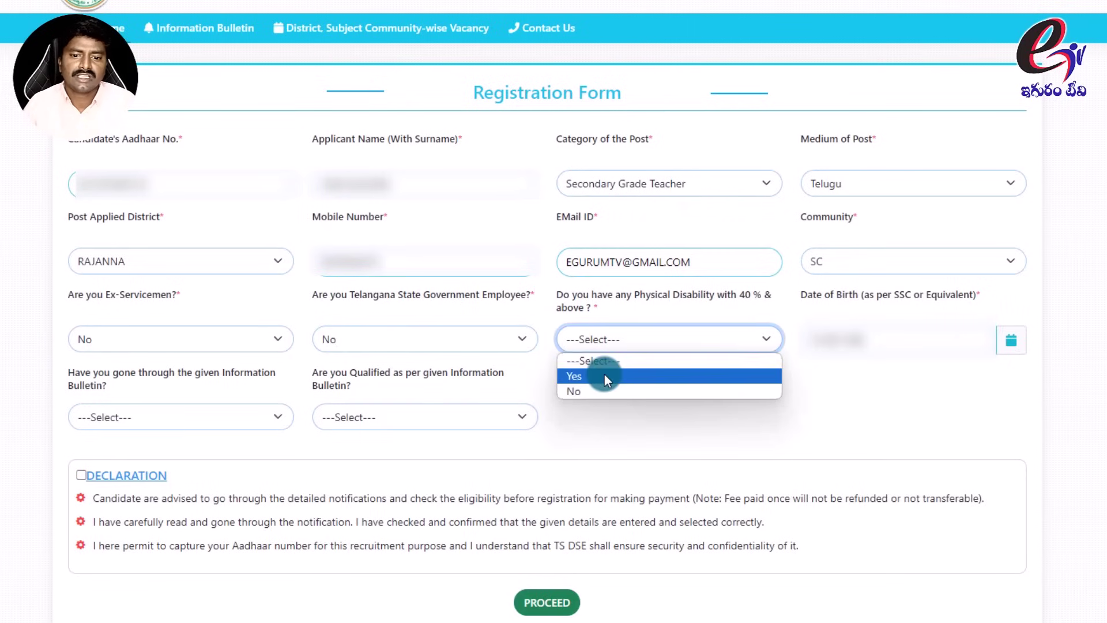
click(597, 393)
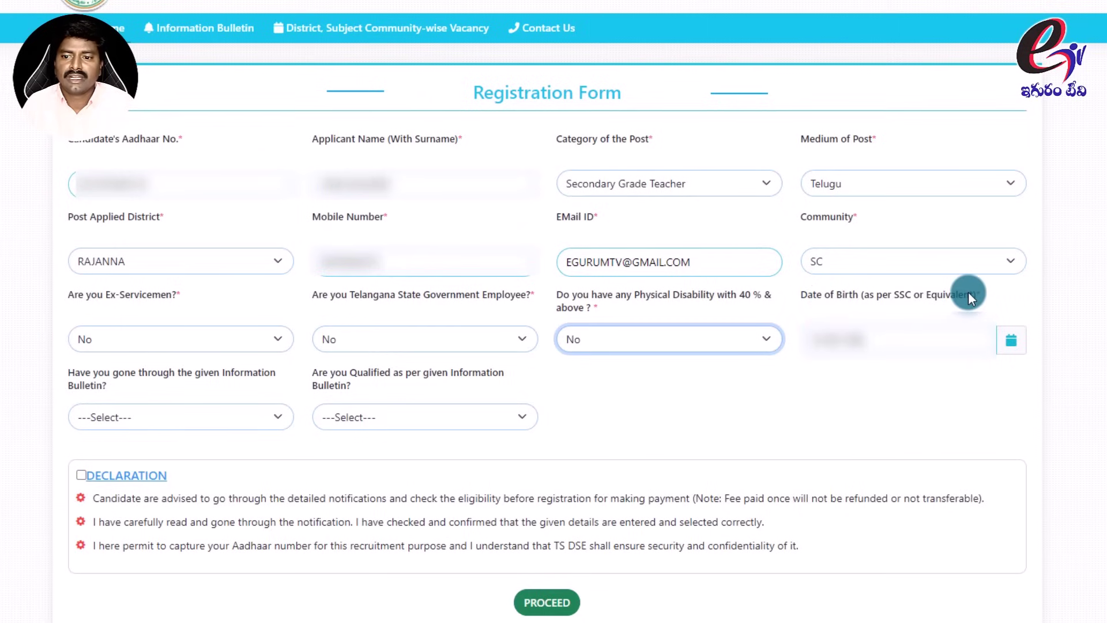
mouse_move(864, 296)
mouse_down()
mouse_move(998, 296)
mouse_move(856, 293)
mouse_up()
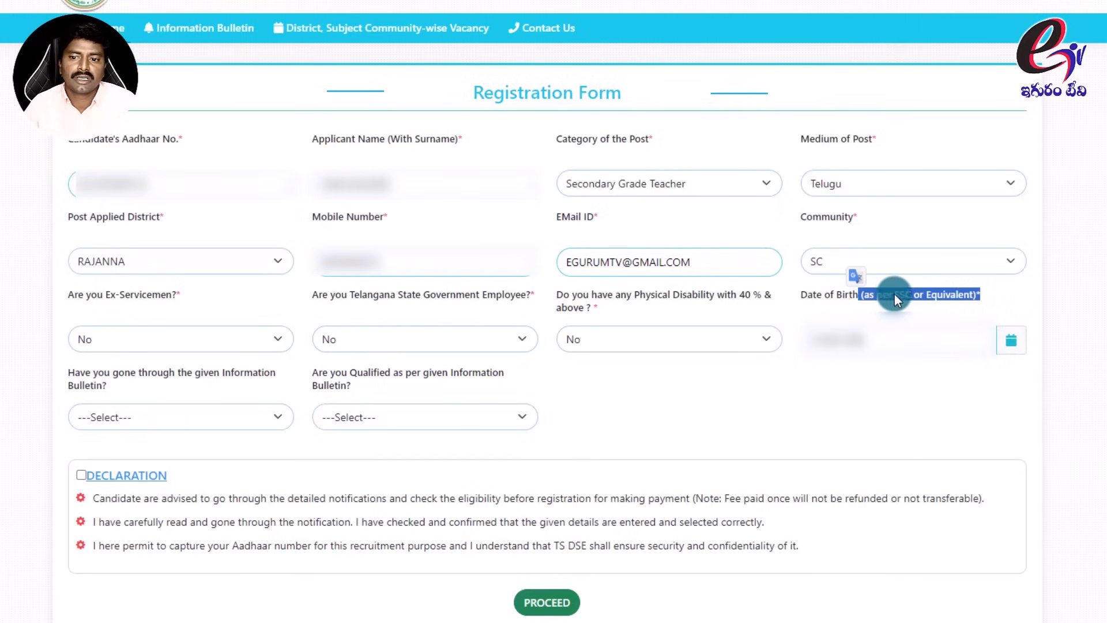
click(791, 309)
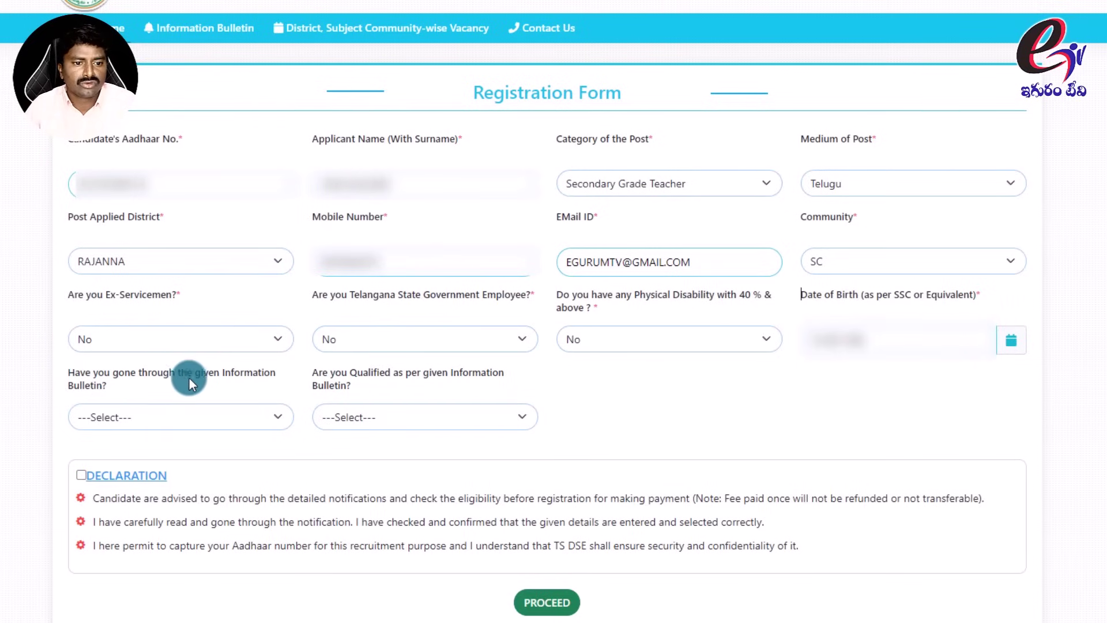
Step: Answer Yes to having read the Information Bulletin
click(111, 417)
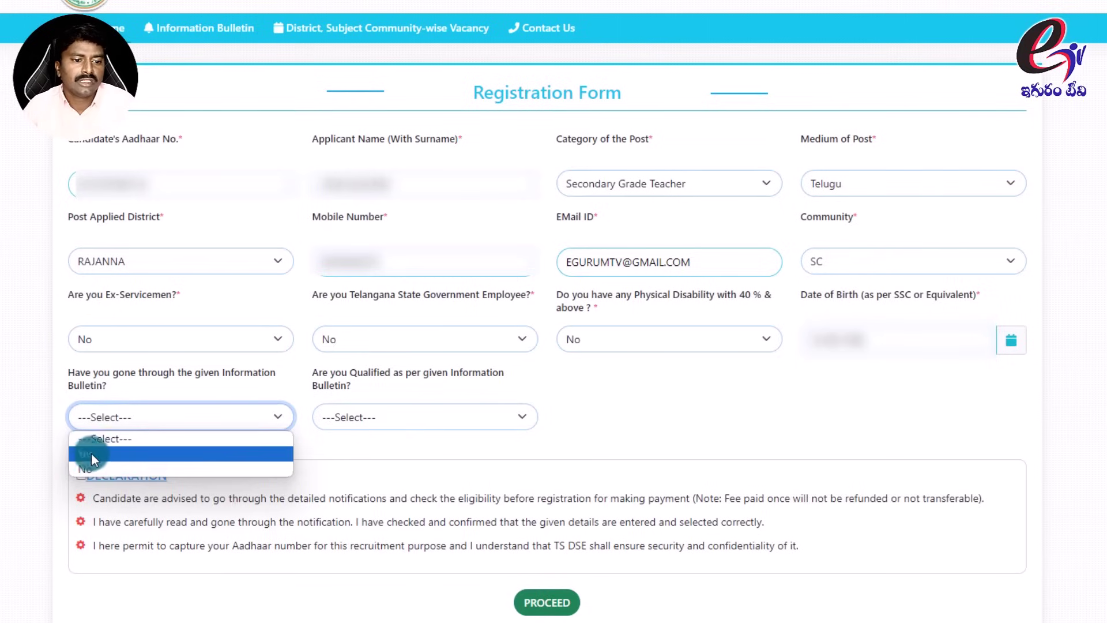
click(84, 466)
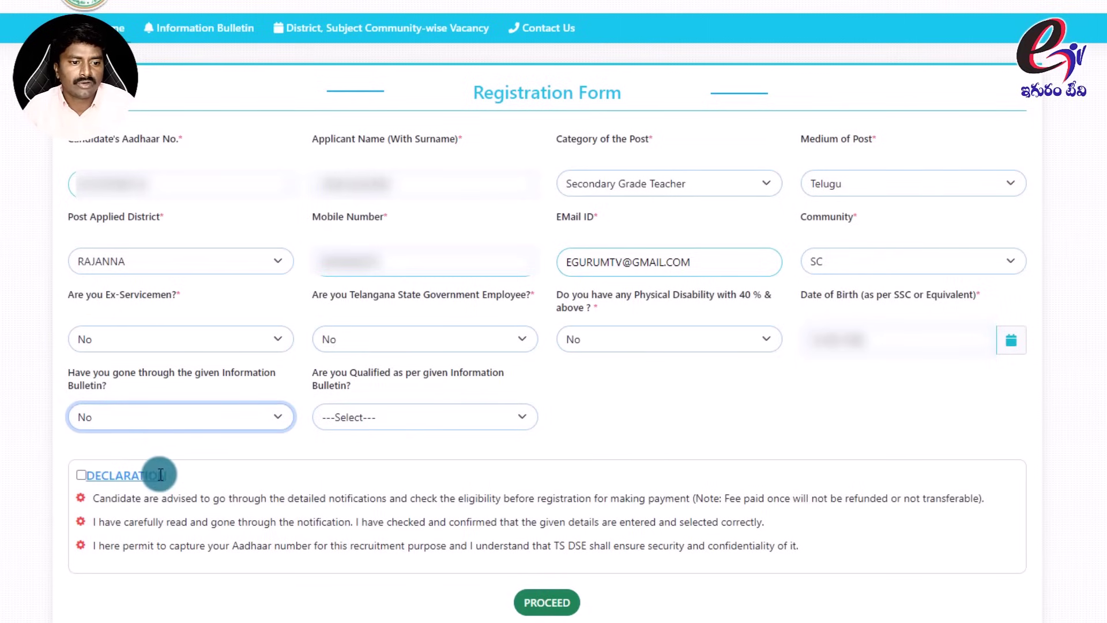
click(98, 407)
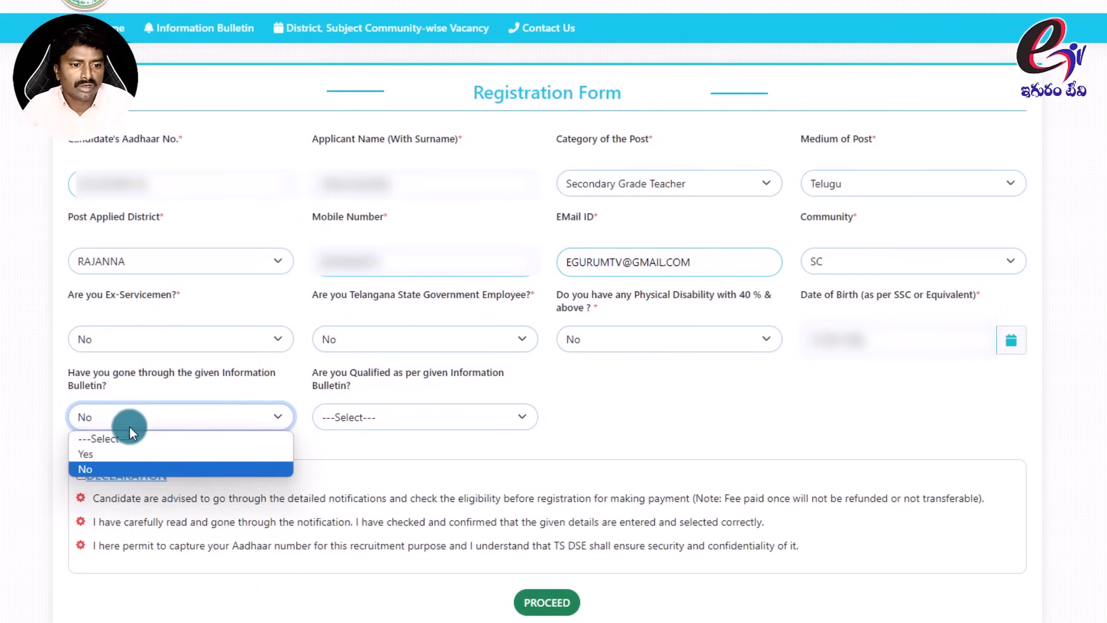
click(95, 453)
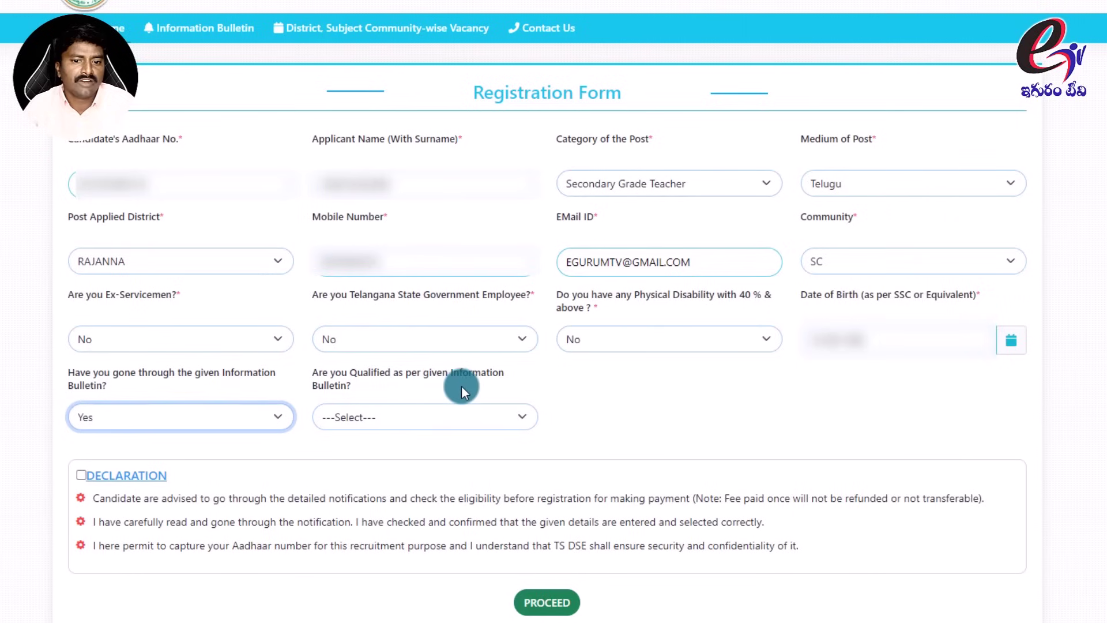
Step: Answer Yes to qualifying per the bulletin, tick the declaration, and proceed
click(372, 417)
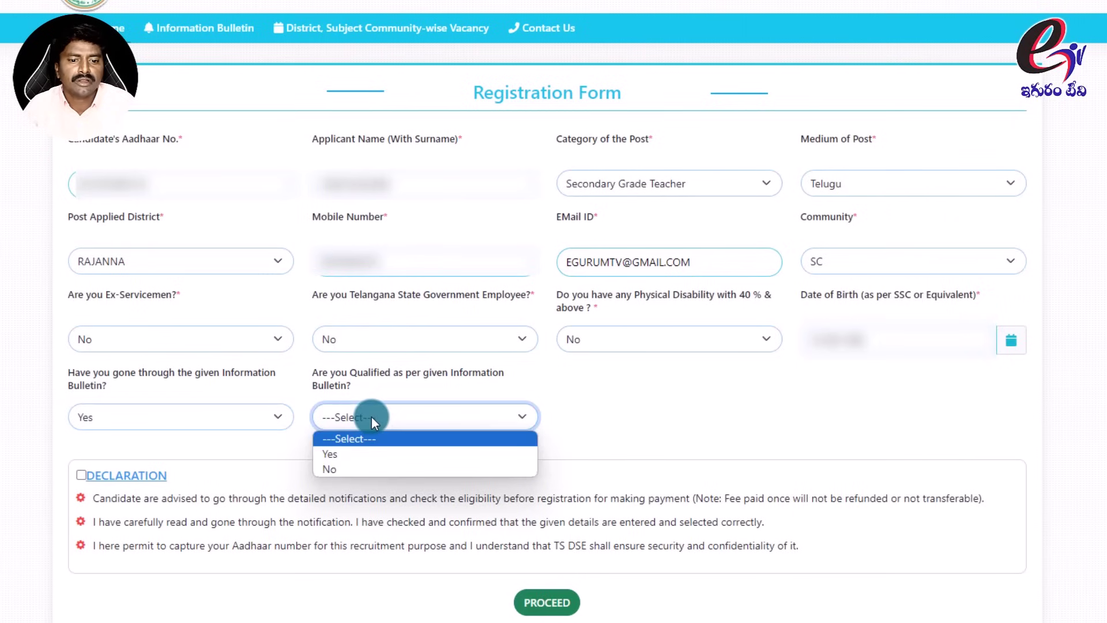
click(350, 454)
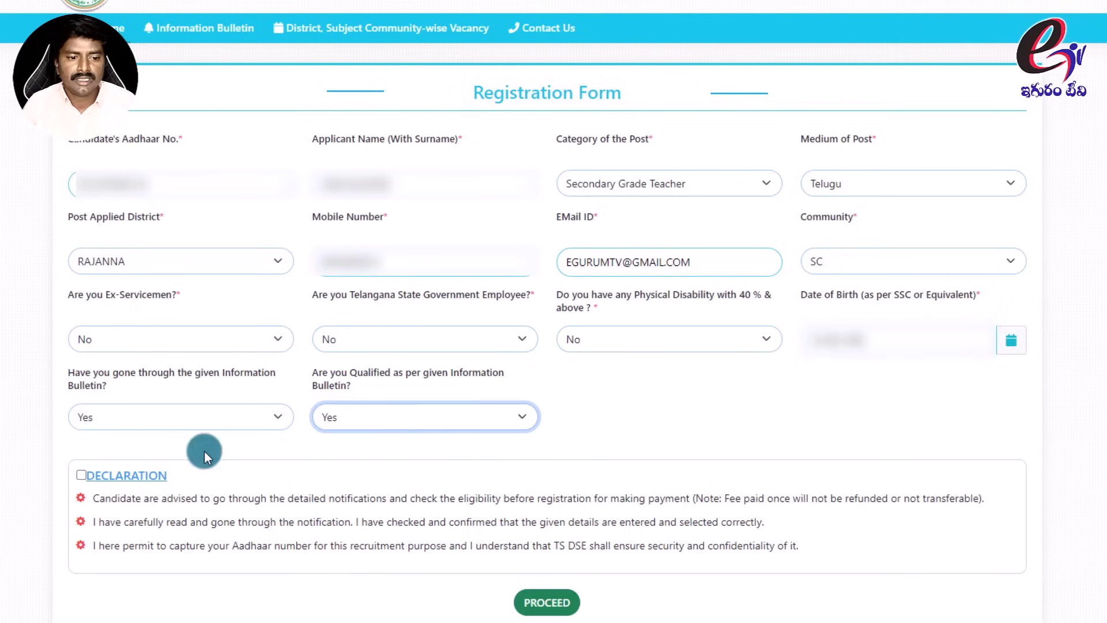
click(442, 417)
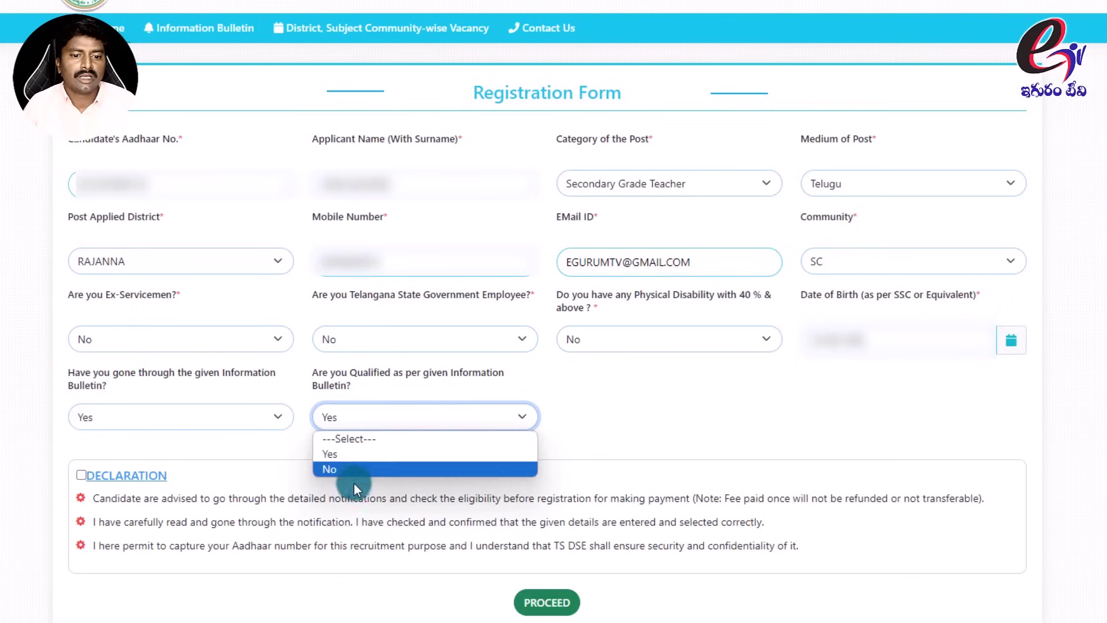
click(363, 469)
click(397, 418)
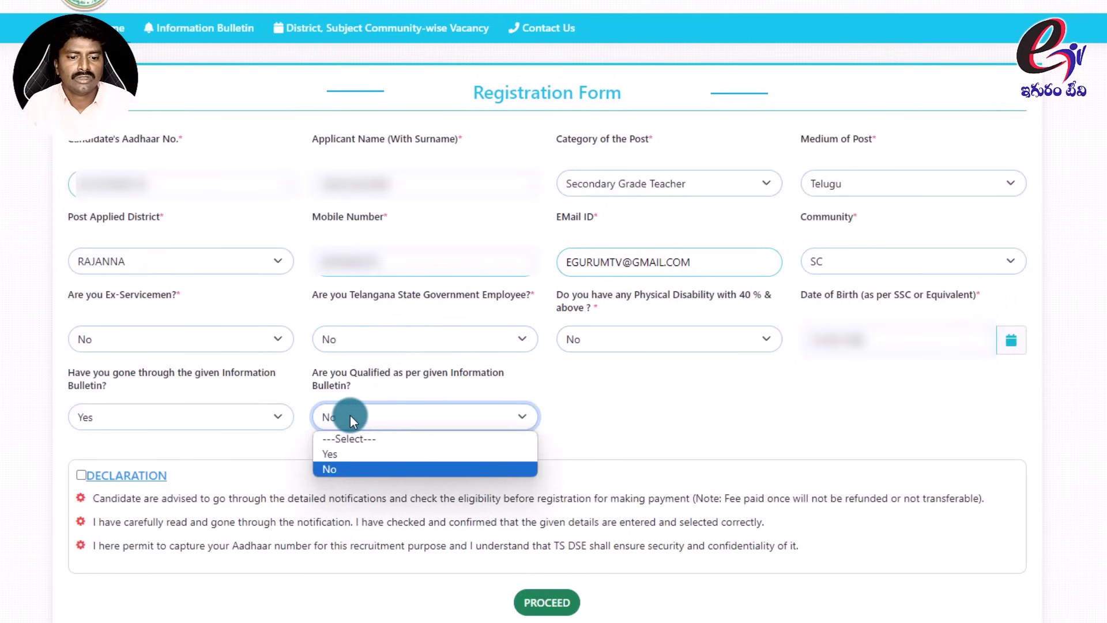
click(341, 450)
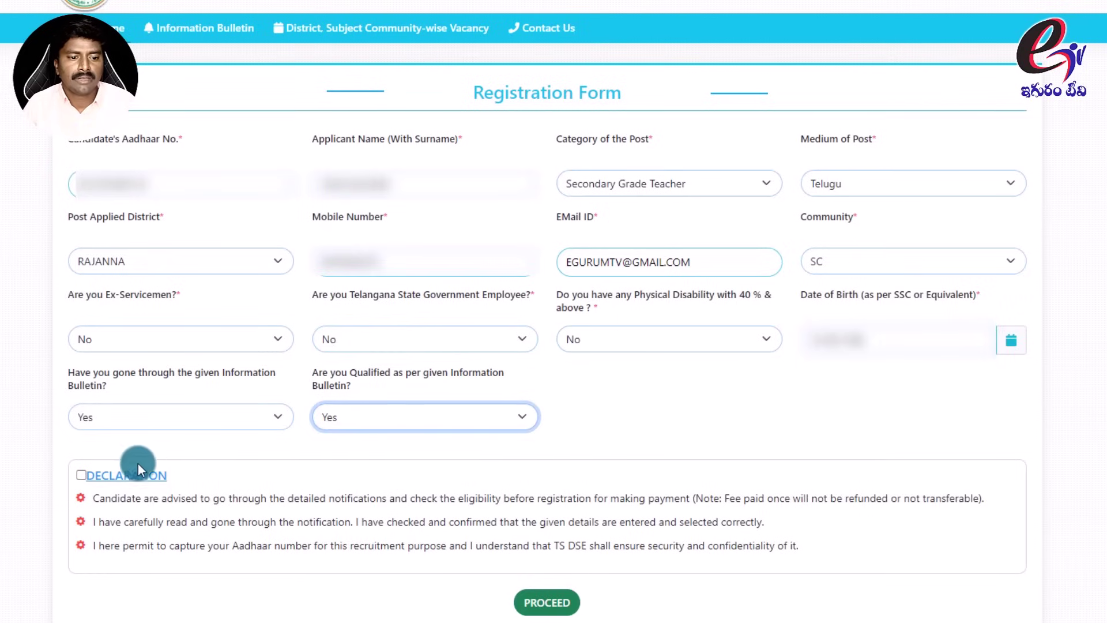
click(80, 475)
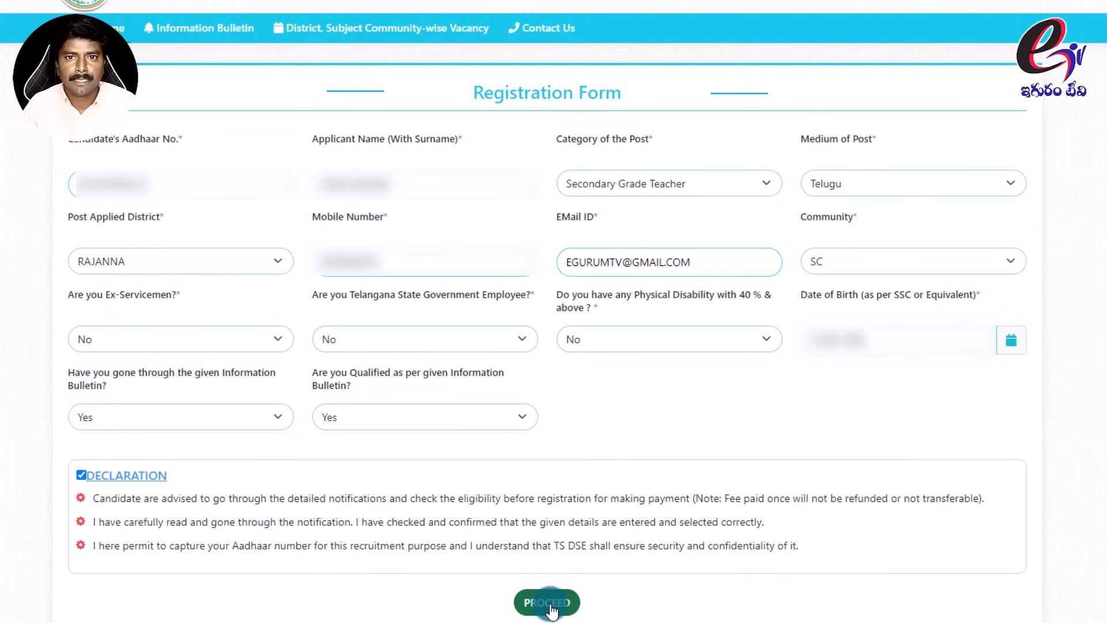
click(548, 603)
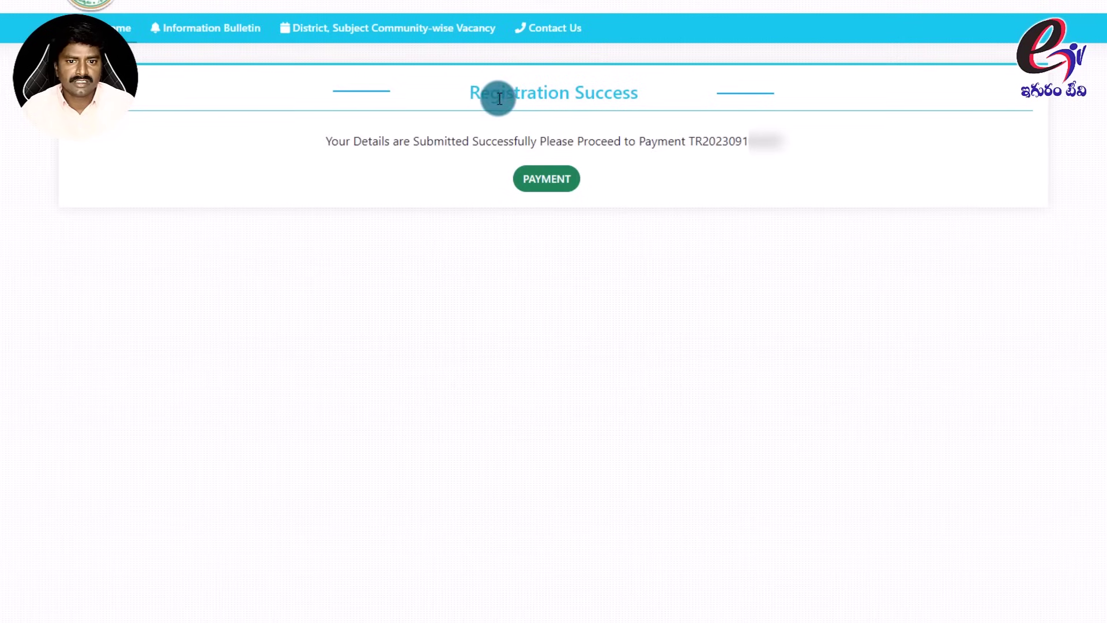
Step: Review the Registration Success message and continue to the PAYMENT form
drag(470, 92, 655, 94)
click(668, 94)
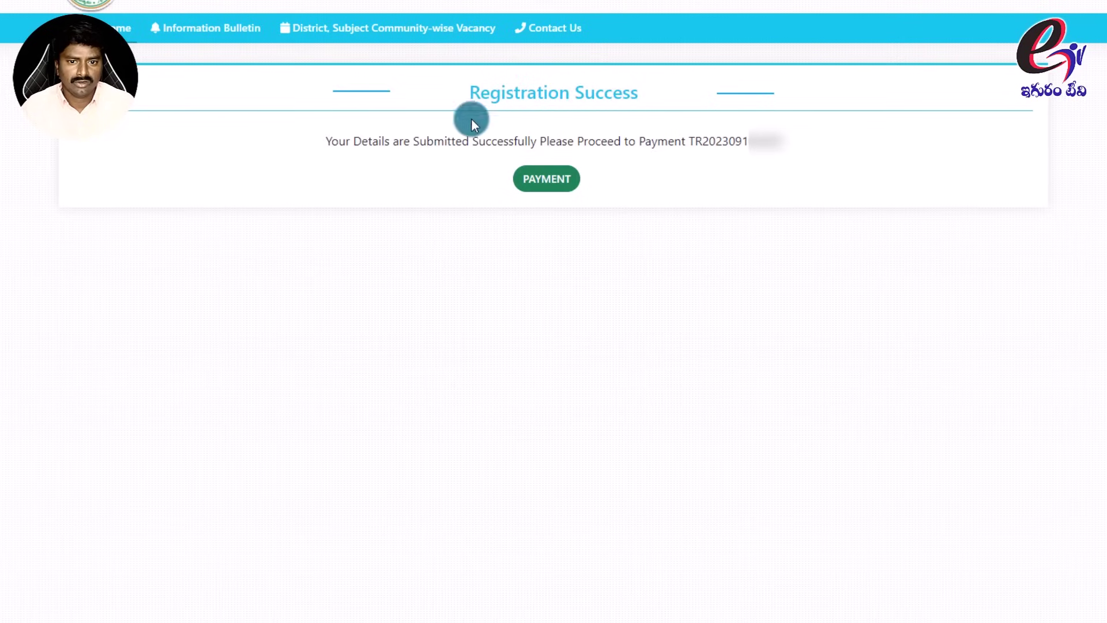
drag(331, 141, 684, 141)
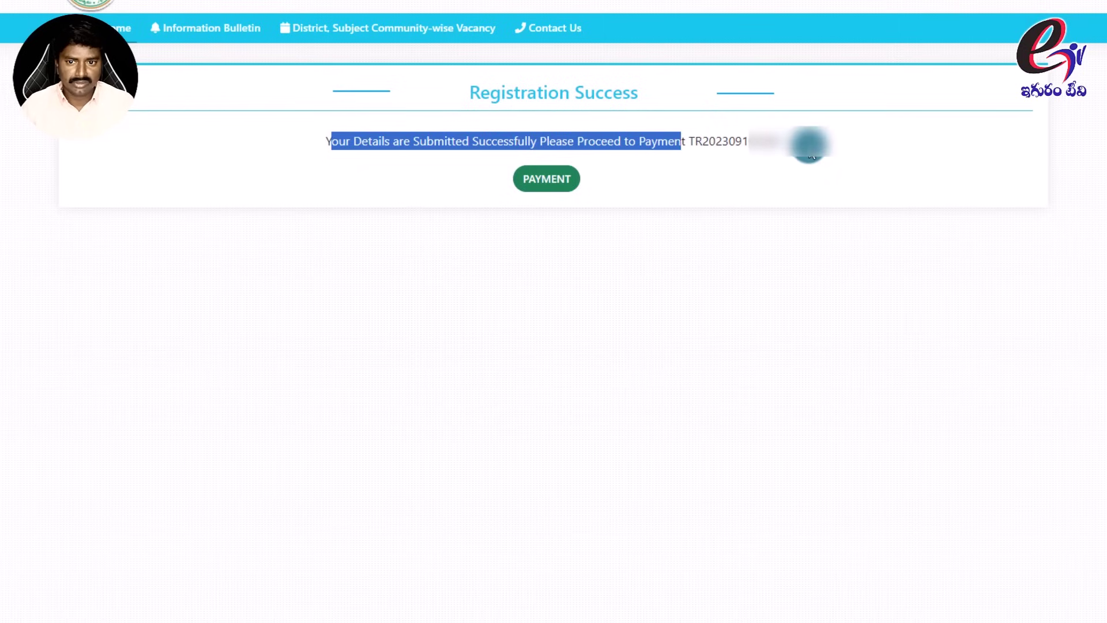
click(809, 145)
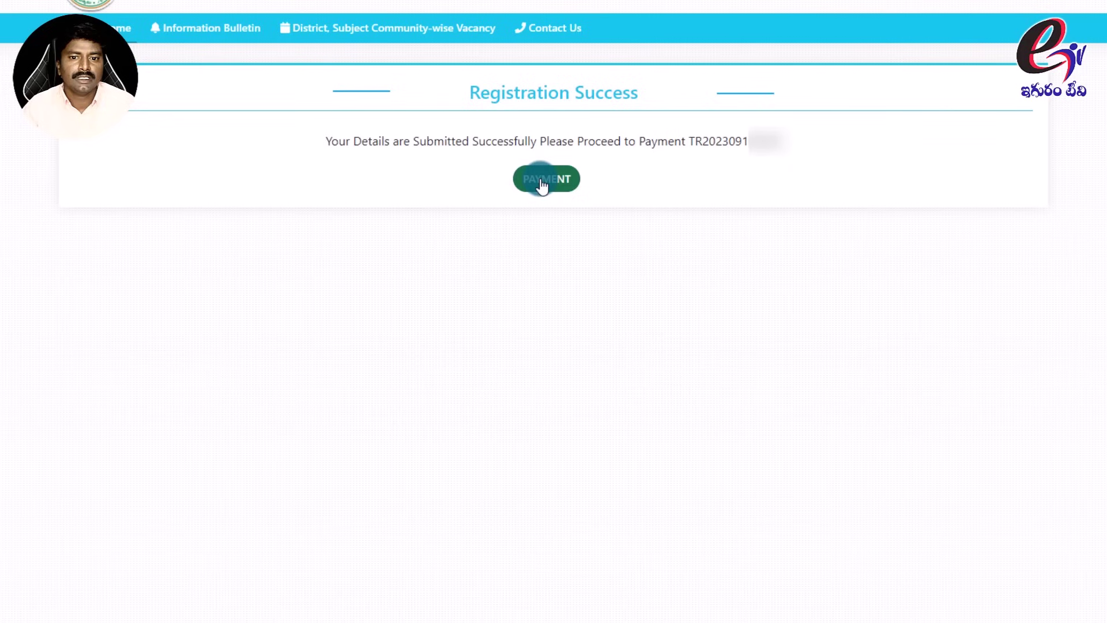
click(542, 185)
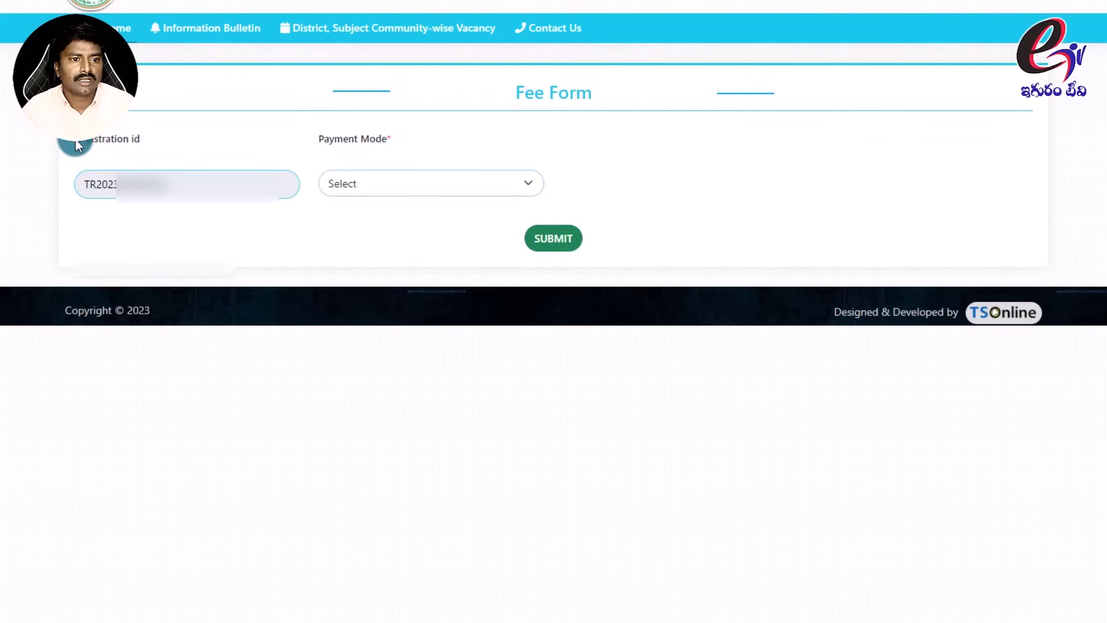
Step: Choose Credit Card as the payment mode and load its fee details
click(393, 183)
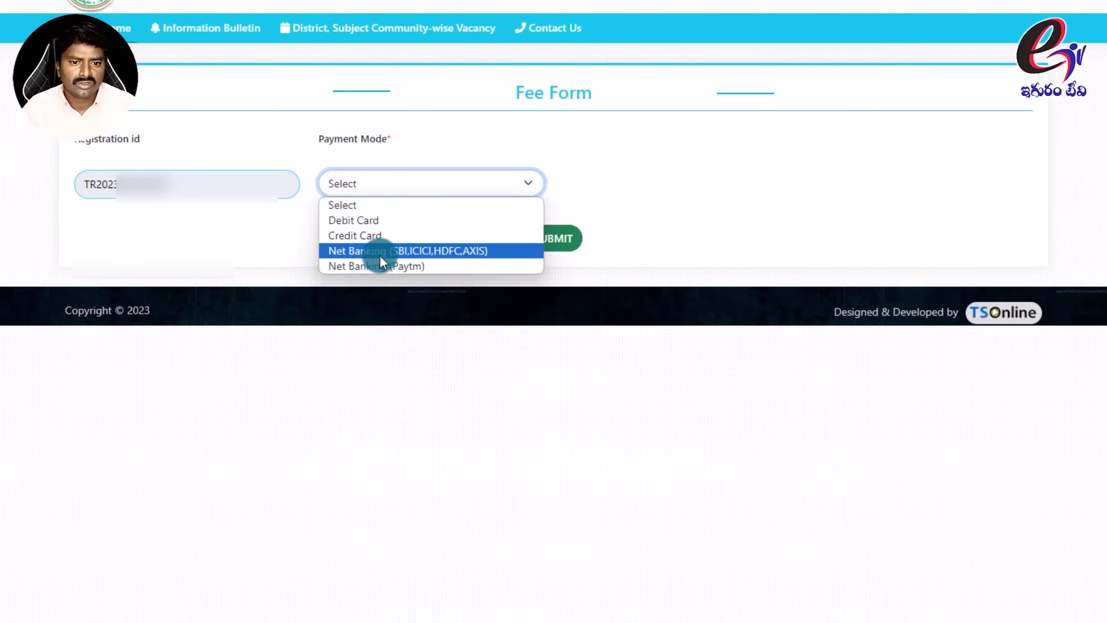
click(366, 236)
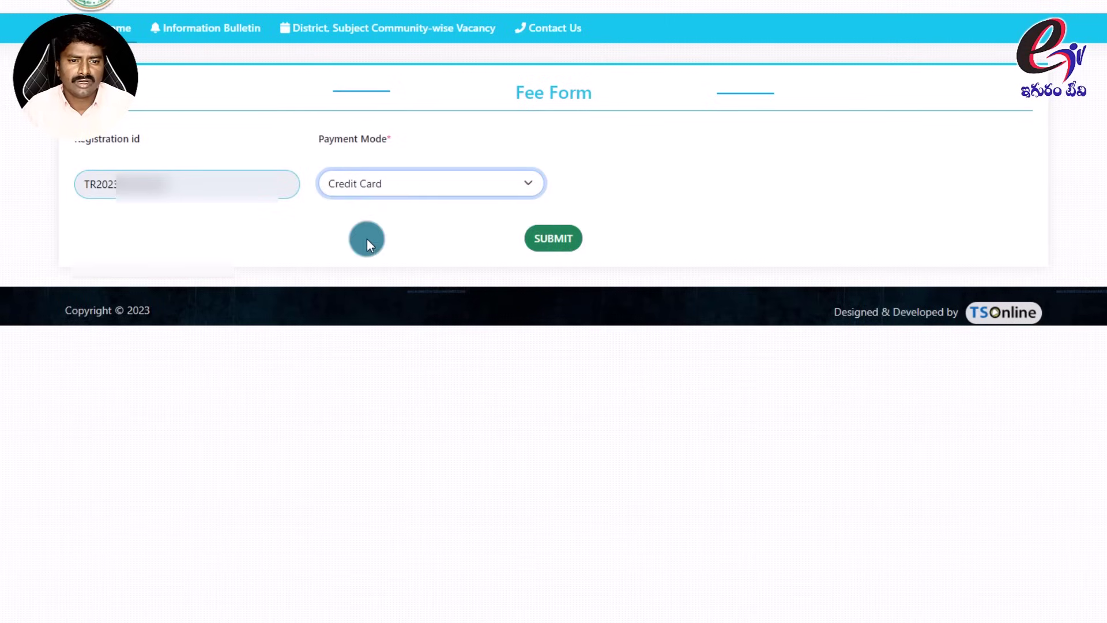
click(562, 239)
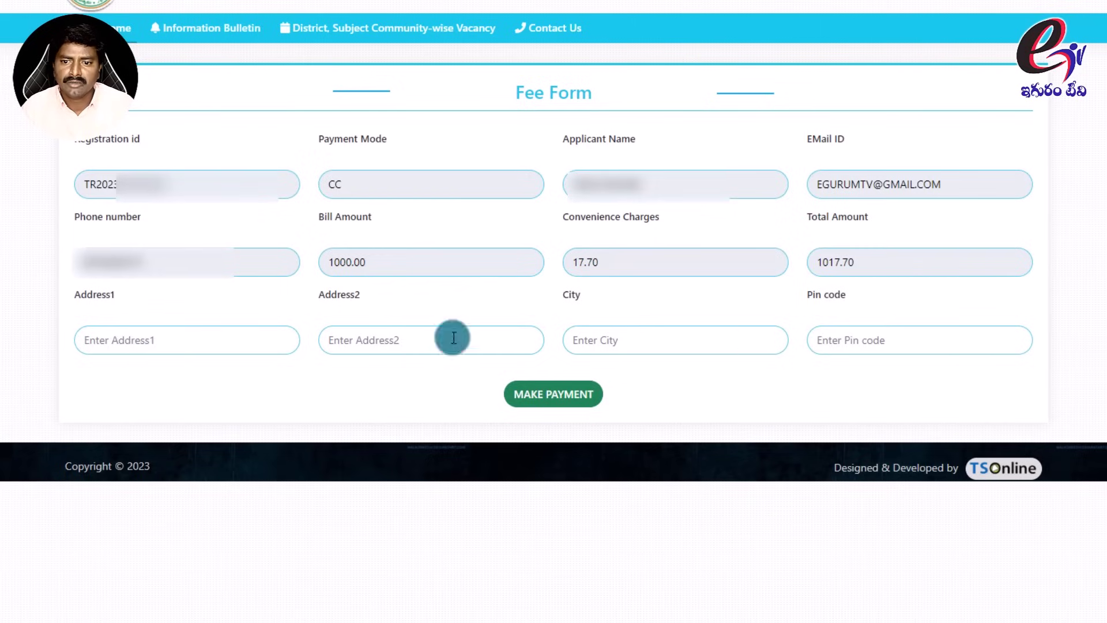
Step: Fill in the billing address, city and pin code, then proceed to pay ₹1,017.70
click(141, 340)
key(ctrl+v)
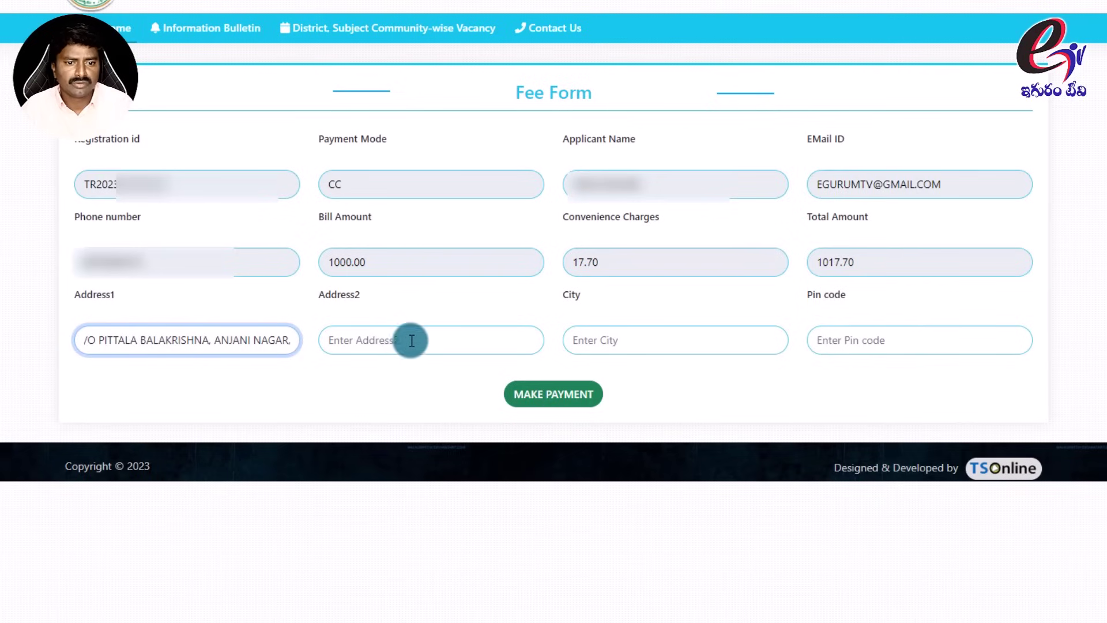
click(623, 338)
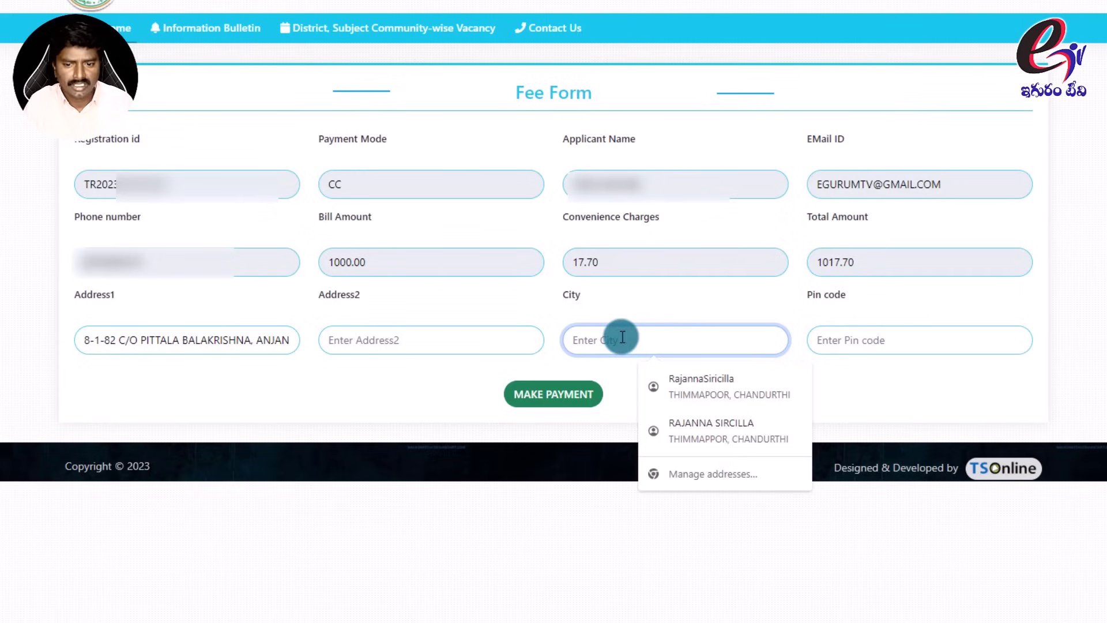
text(VEMULAW)
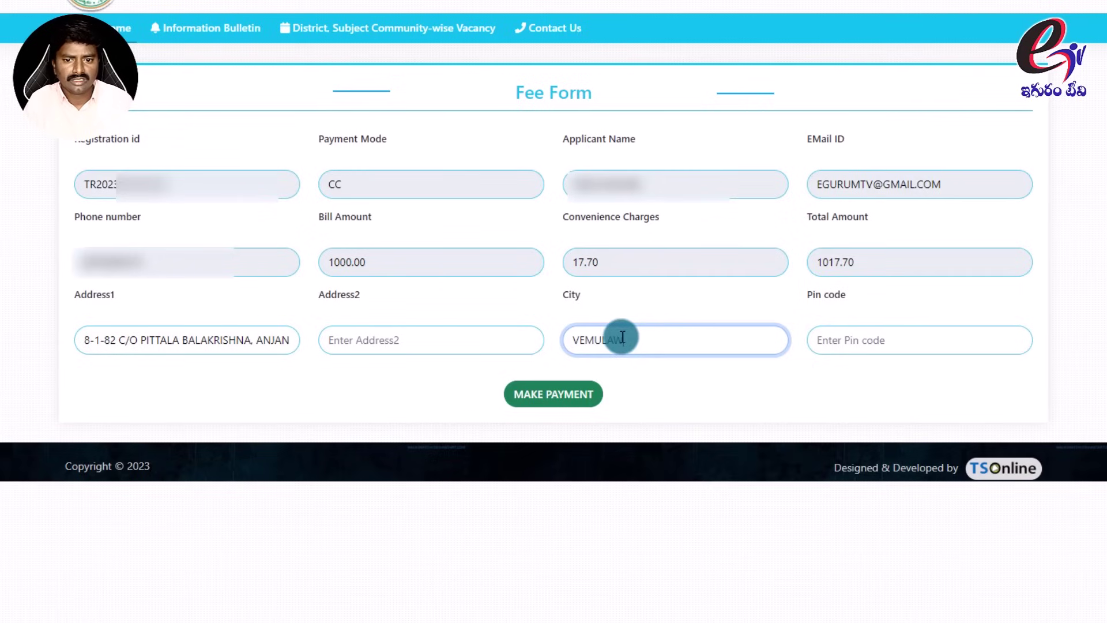
text(ADA)
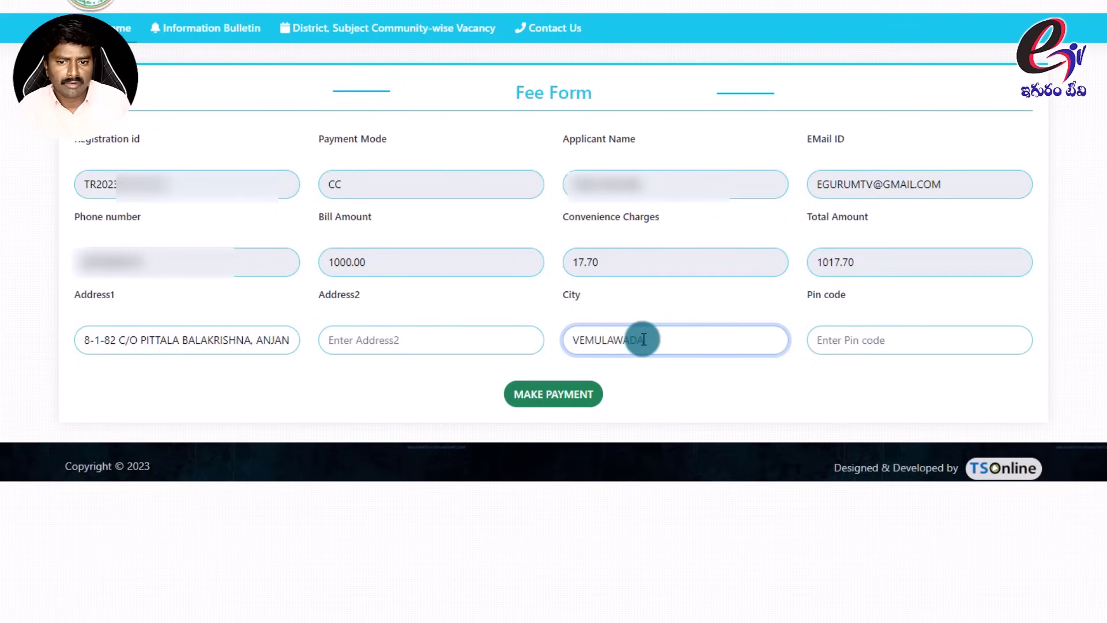
drag(655, 341, 408, 344)
text(RA)
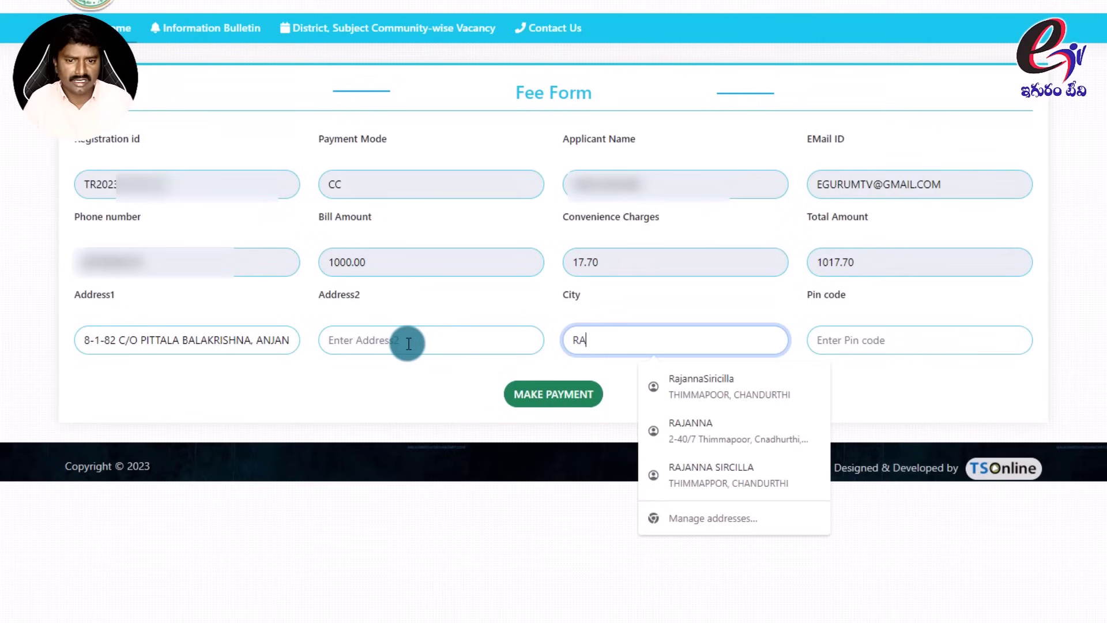
text(JANNA)
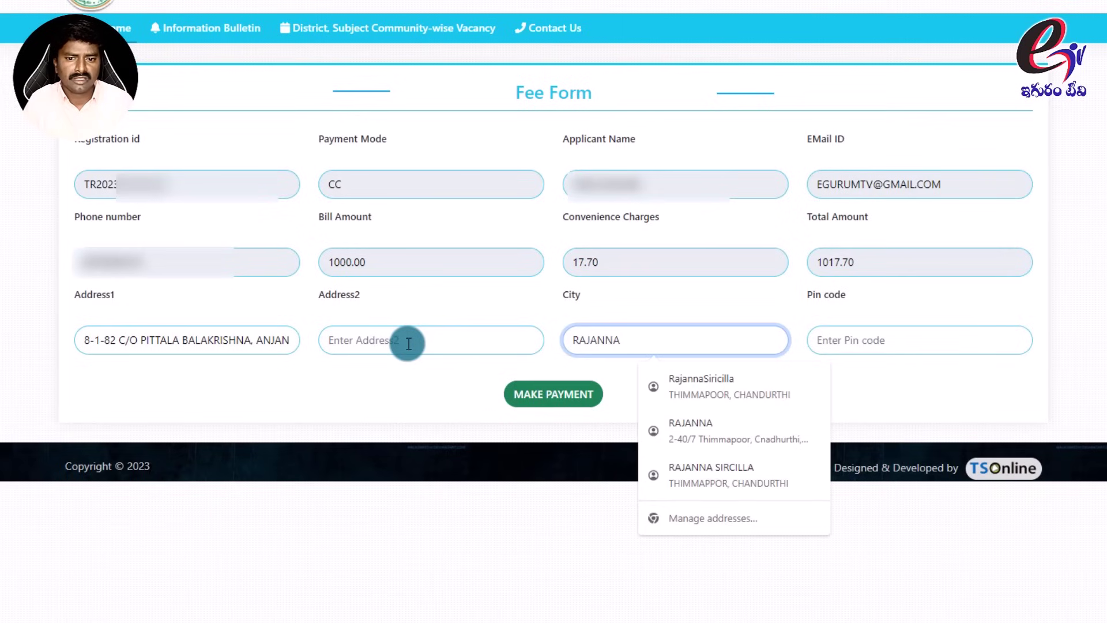
text(SIRICILLA)
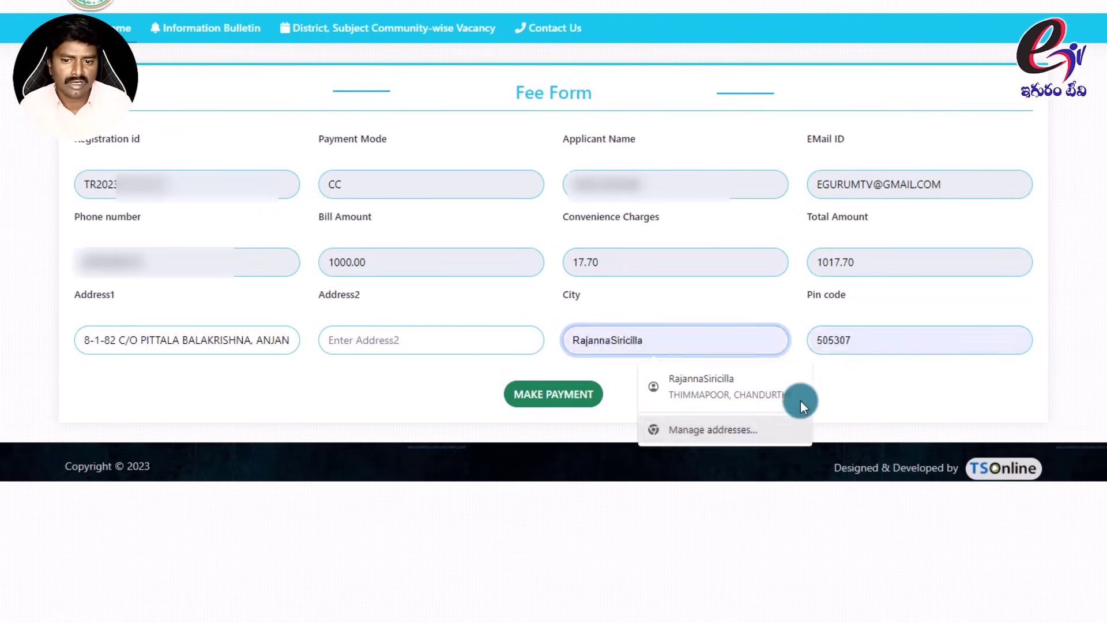
click(654, 294)
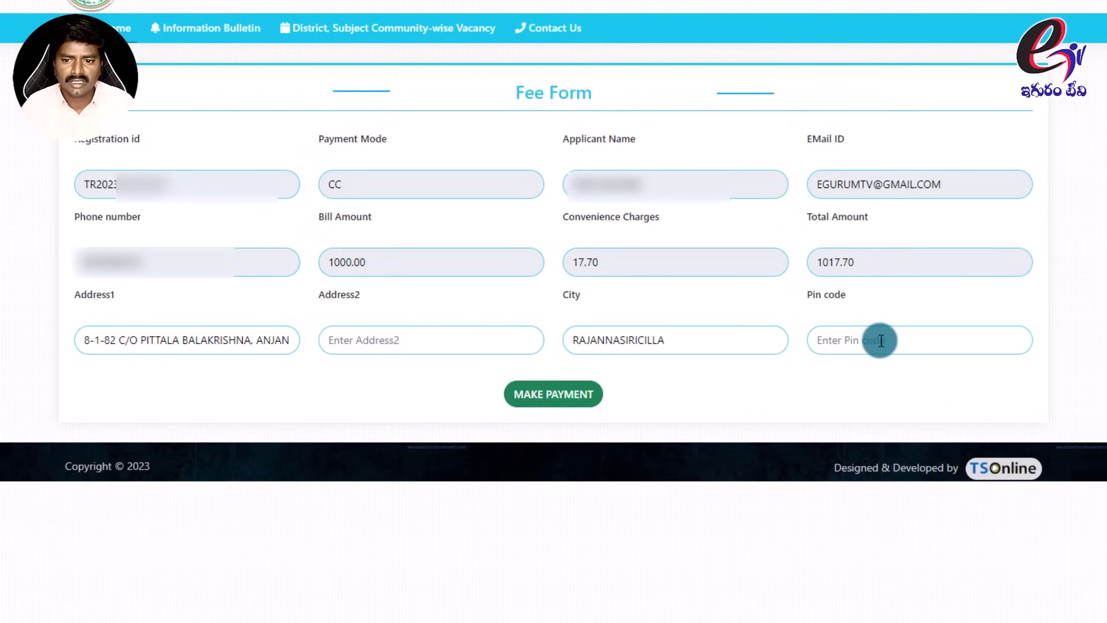
click(881, 340)
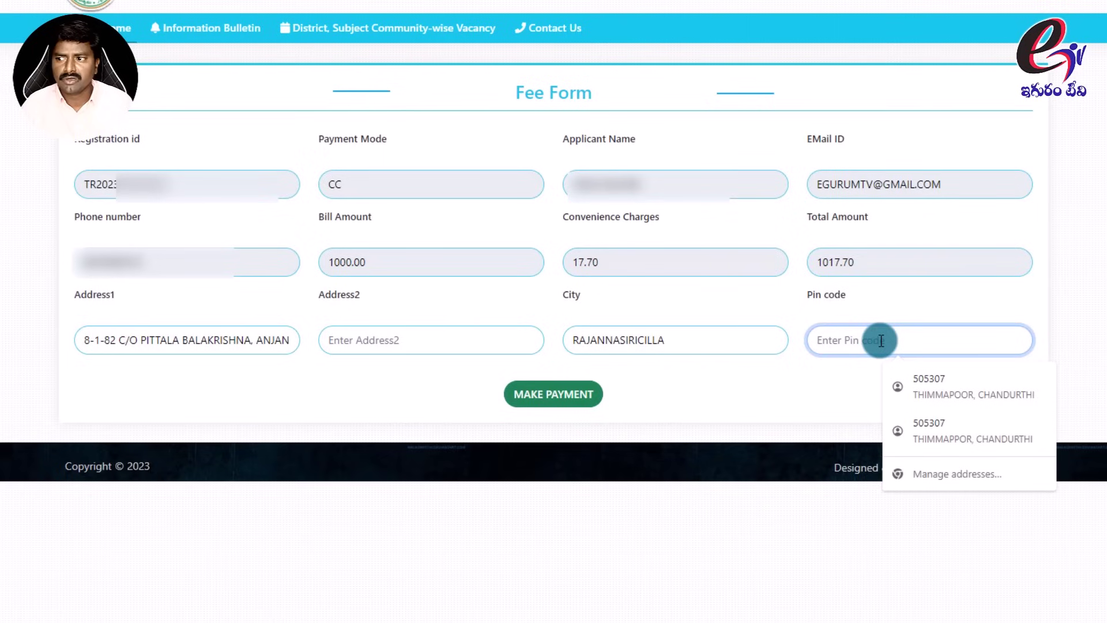
text(505302)
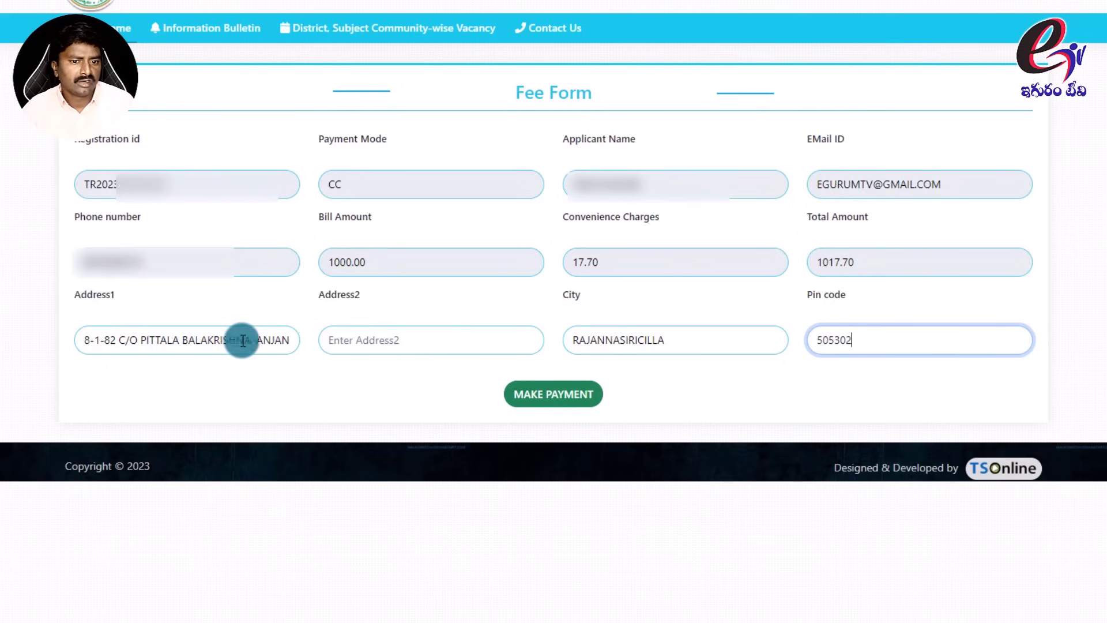
click(557, 402)
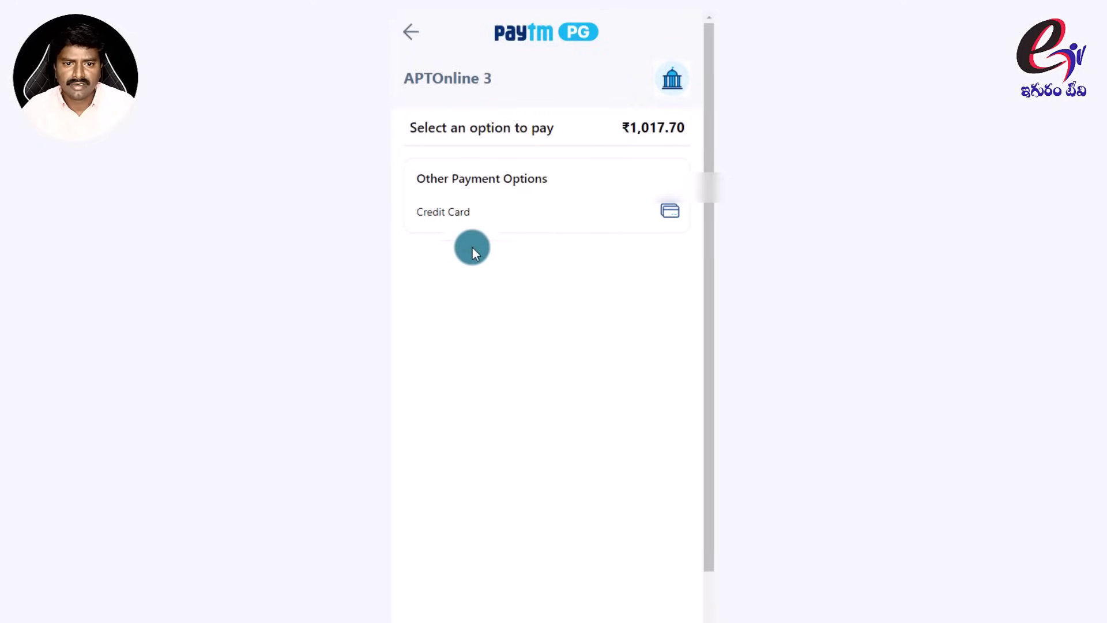
Step: Pay the ₹1,017.70 fee by credit card, entering the card details and the OTP
click(465, 215)
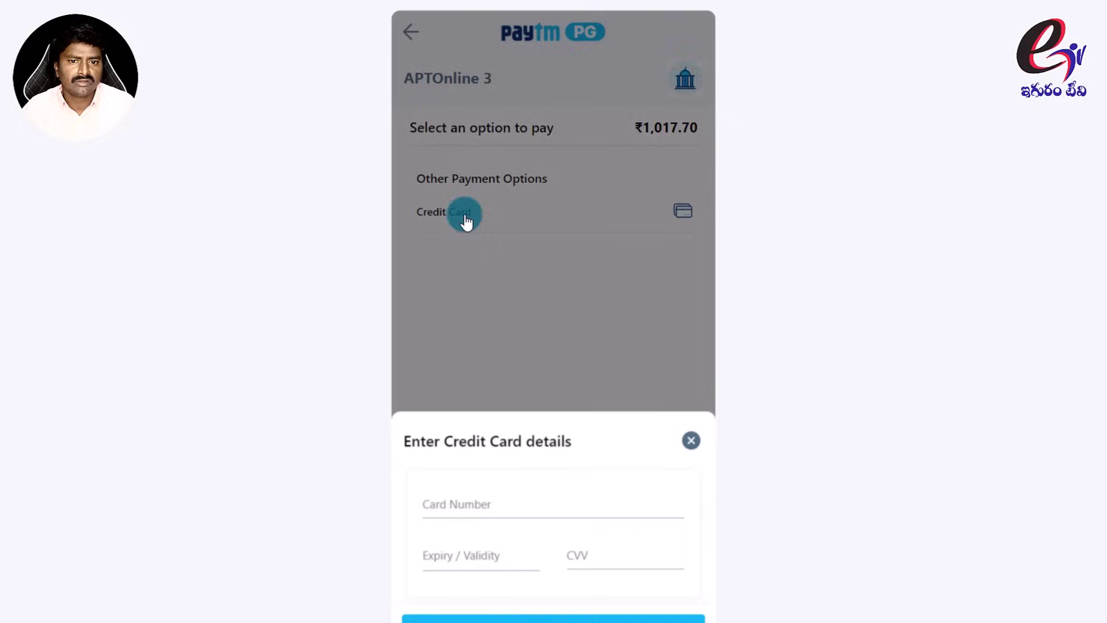
click(451, 486)
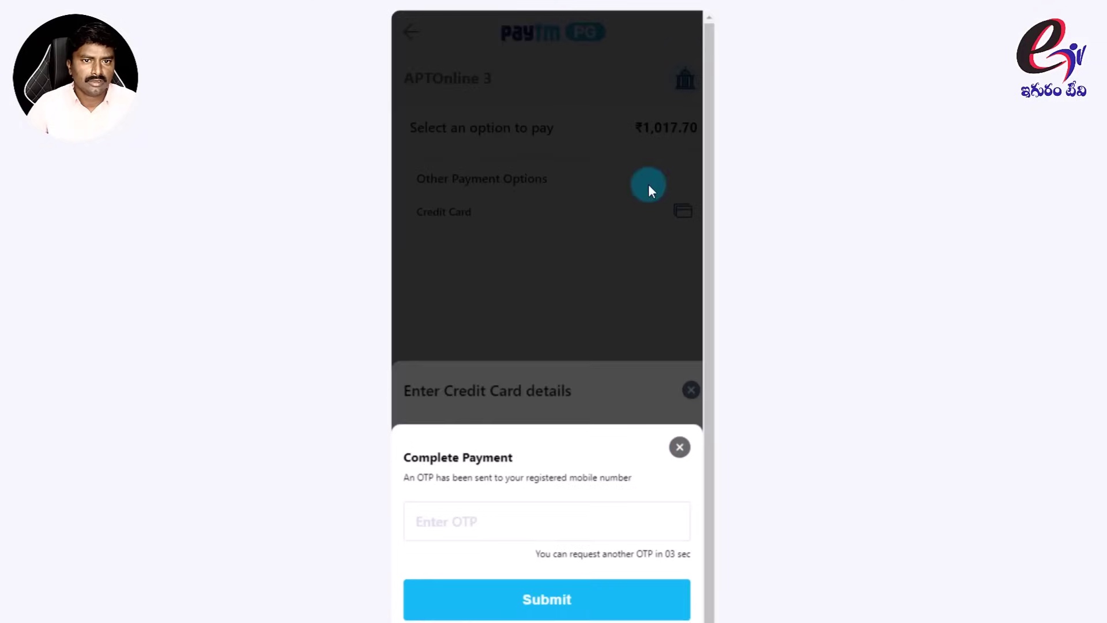
click(471, 522)
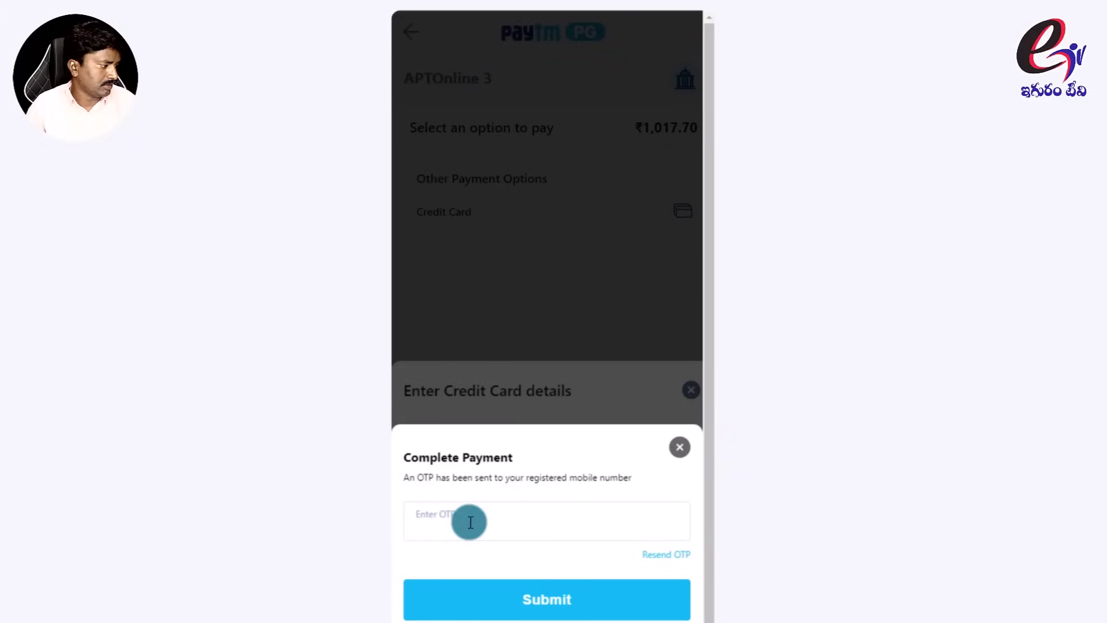
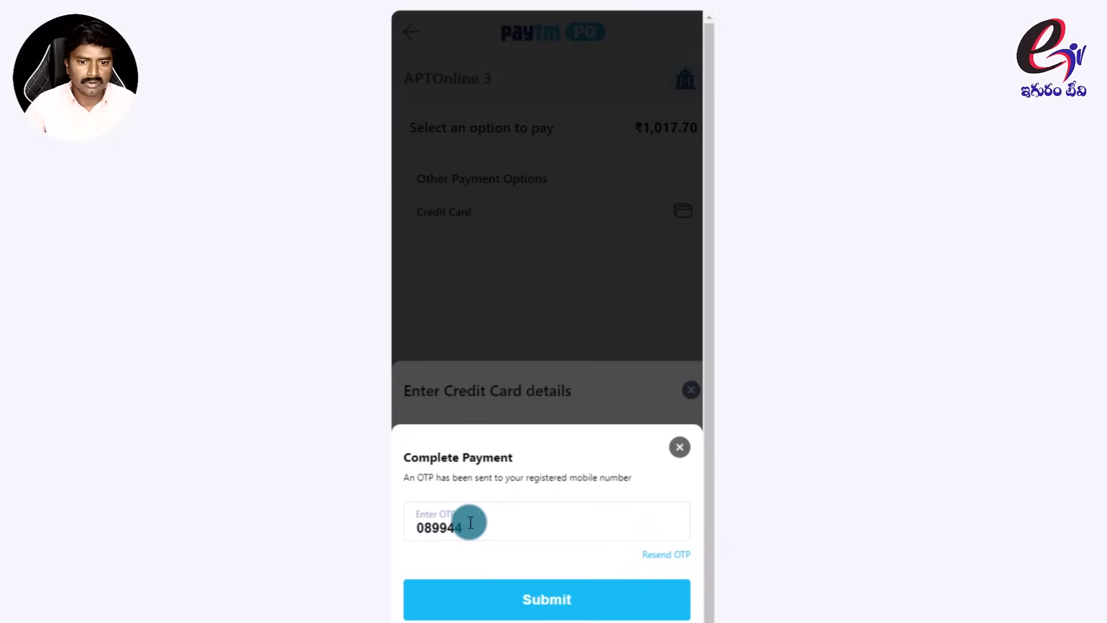
click(526, 600)
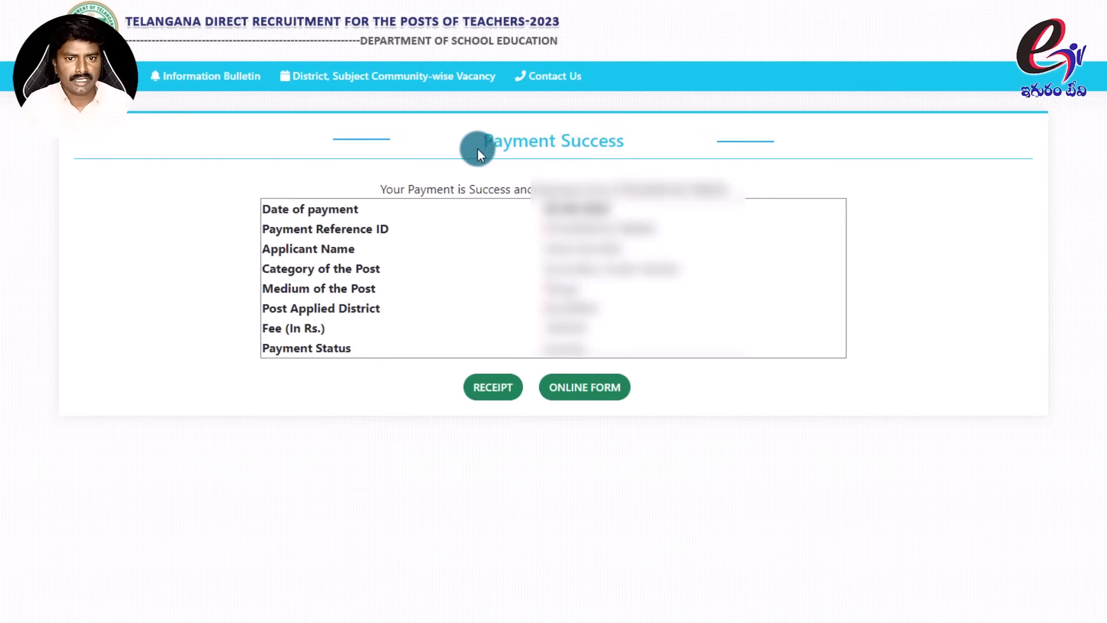
drag(477, 147, 657, 143)
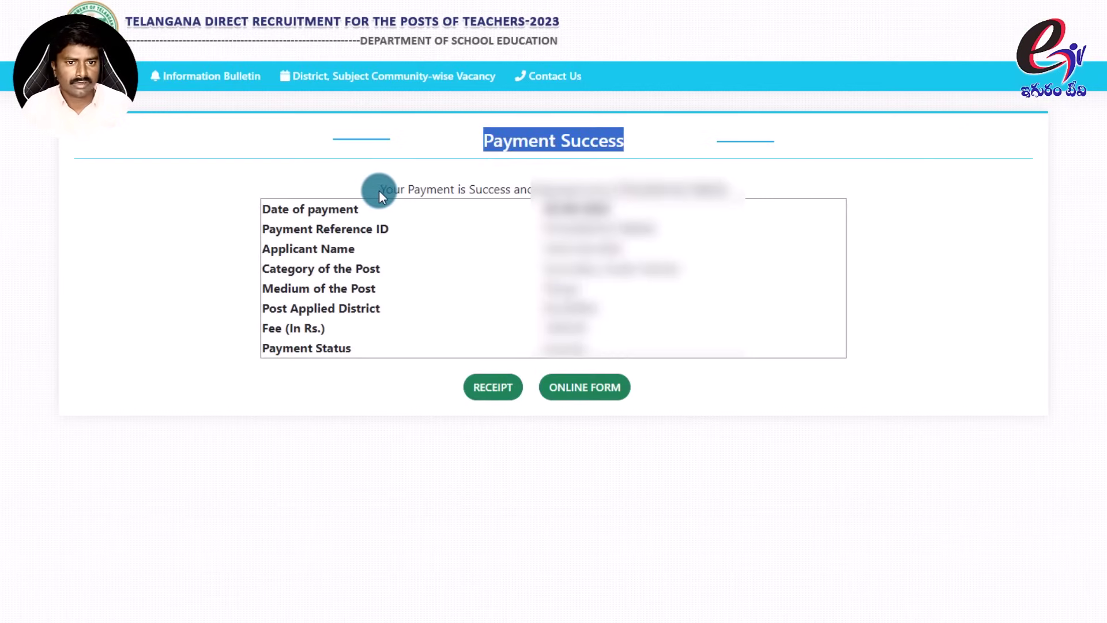
Step: Download the fee receipt PDF from Payment Success, then go to the online form
drag(379, 190, 769, 188)
click(770, 180)
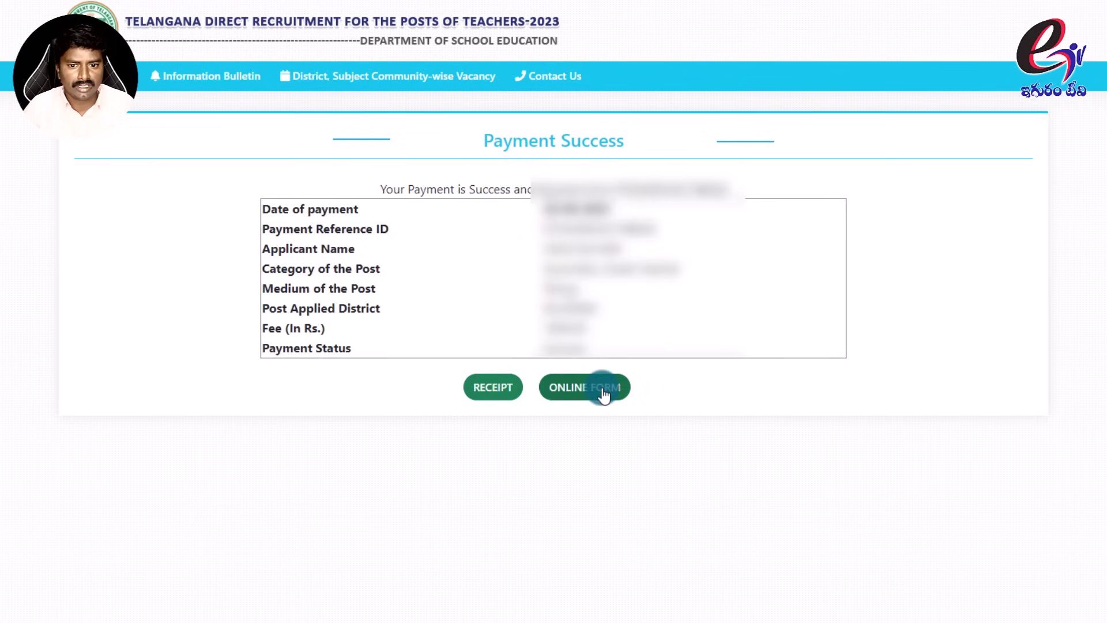
click(493, 387)
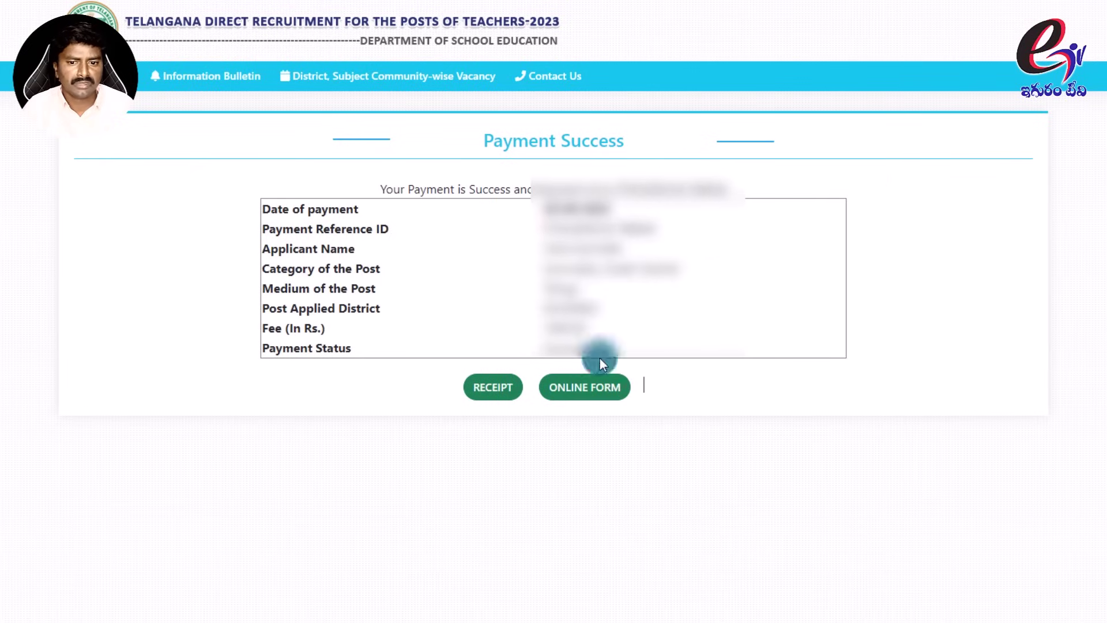
click(594, 397)
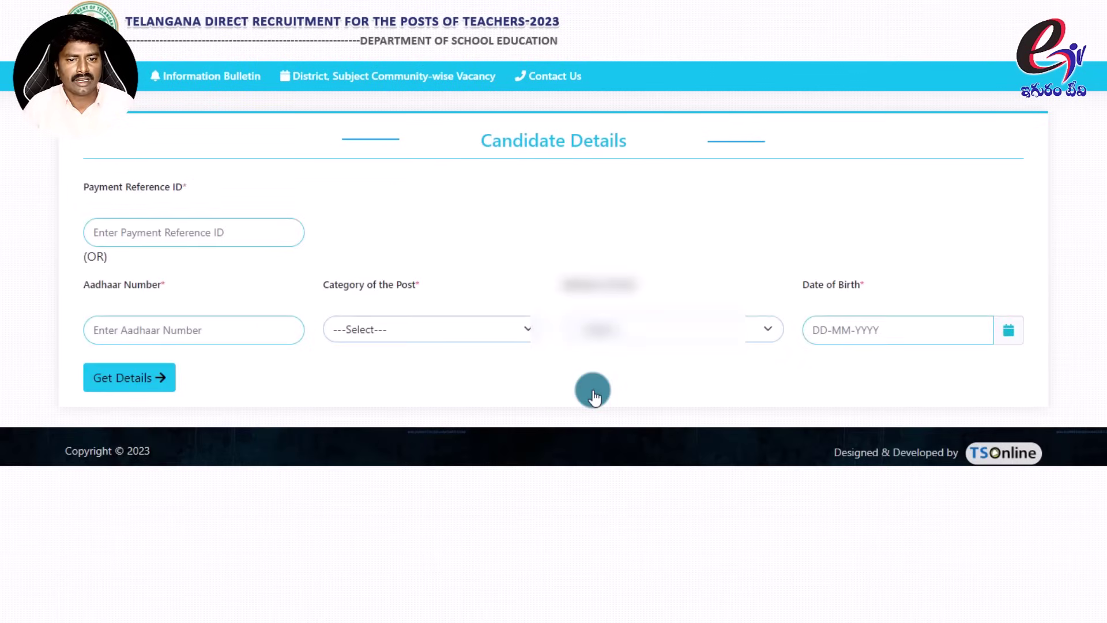
Step: Fill in the Payment Reference ID on Candidate Details and fetch the candidate's application
drag(483, 139, 616, 138)
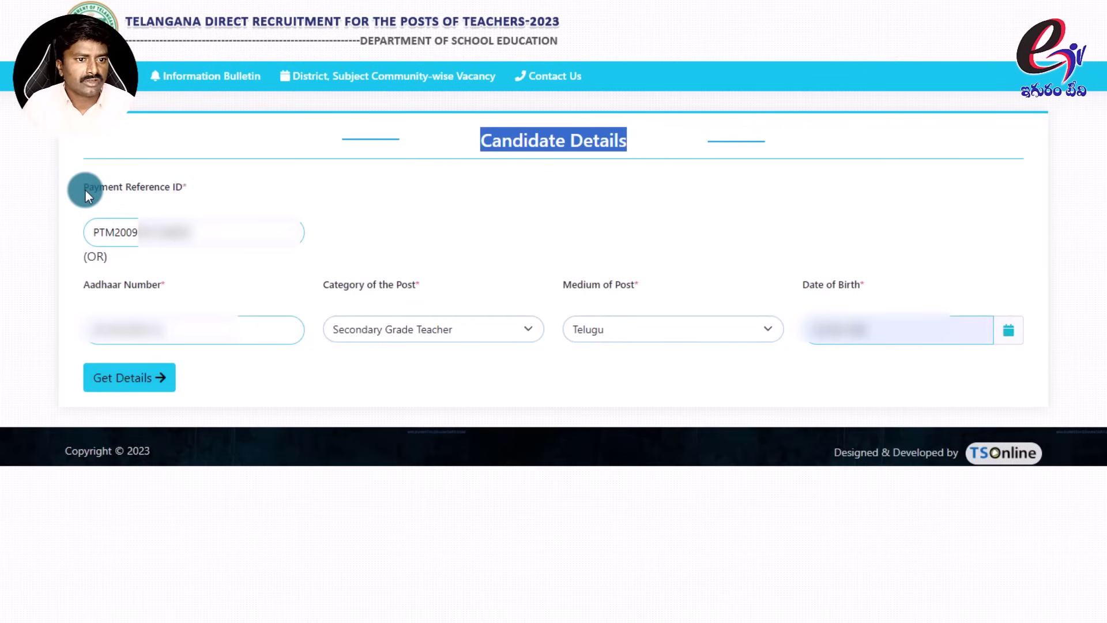
drag(85, 189, 159, 189)
click(248, 195)
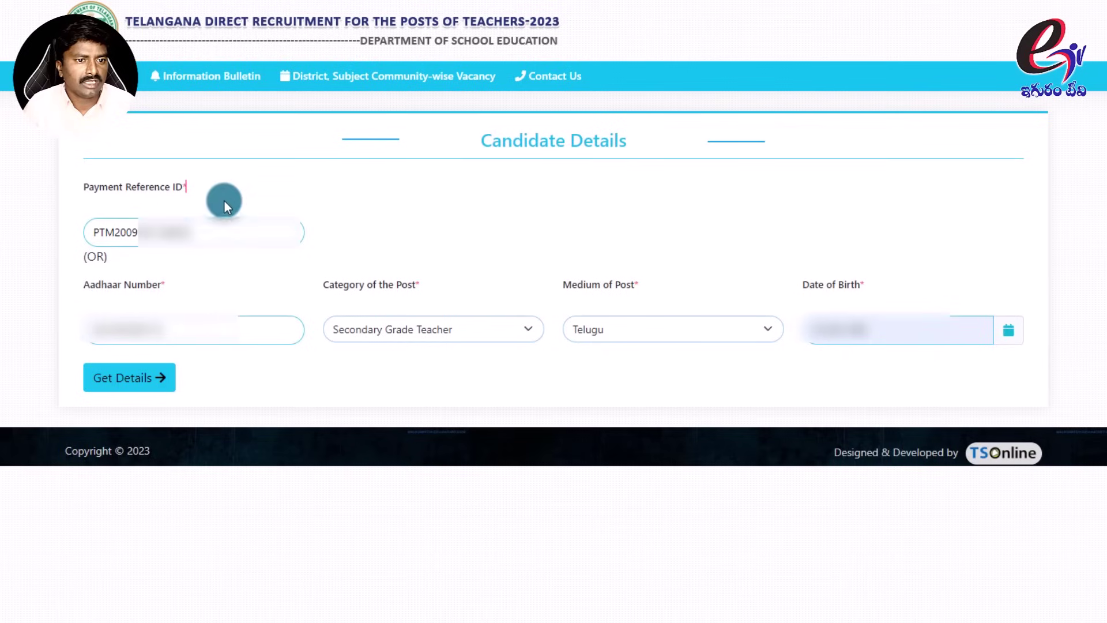
click(216, 235)
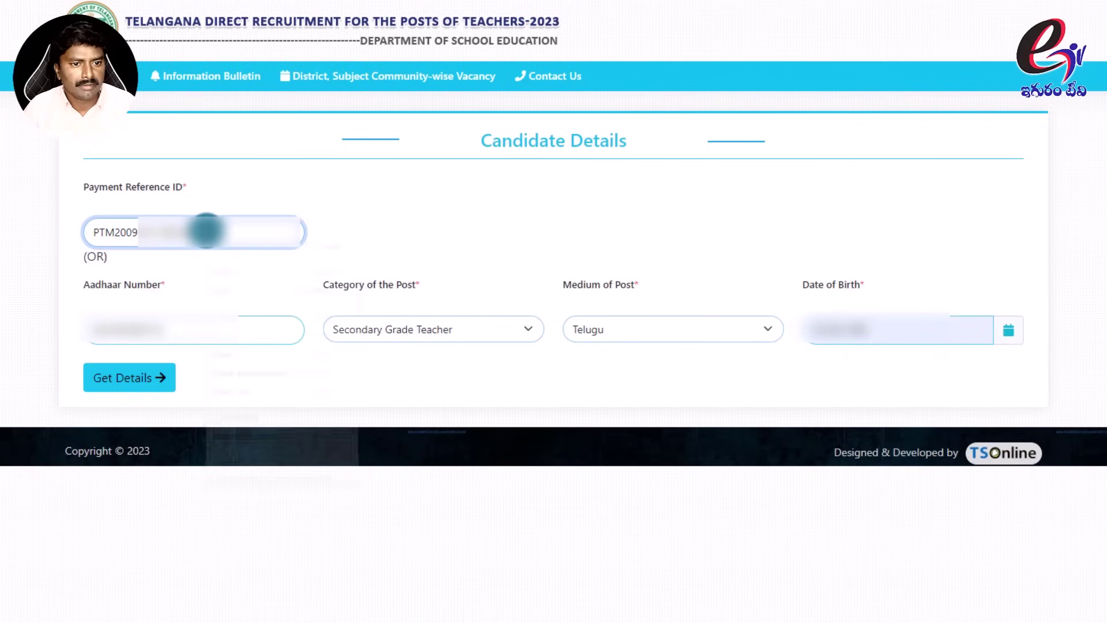
right_click(206, 231)
click(301, 209)
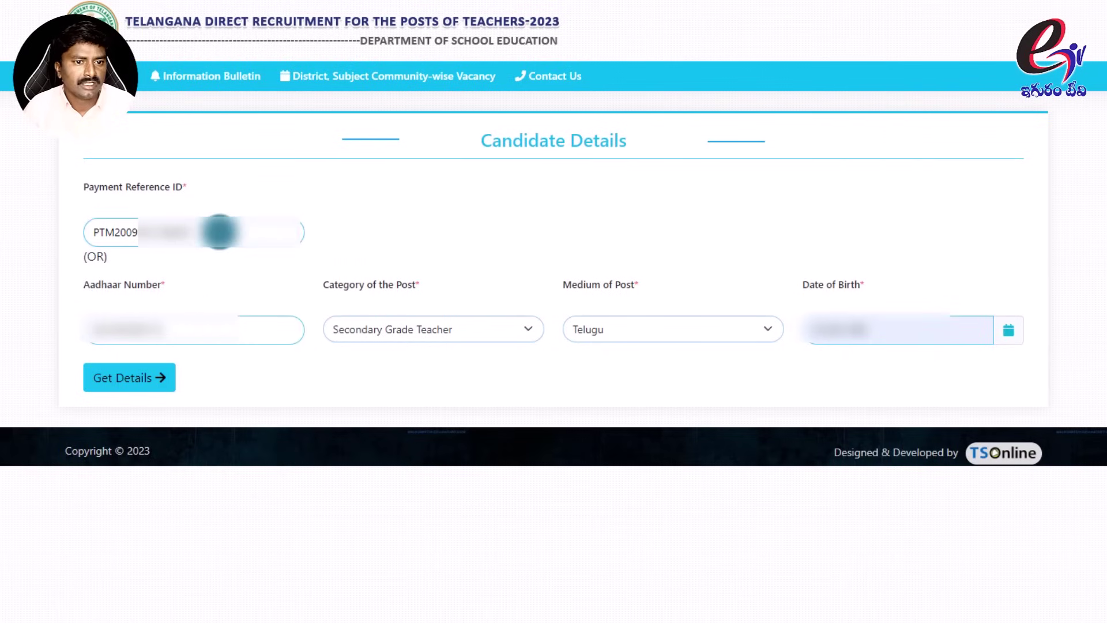
drag(219, 233, 1, 213)
click(409, 223)
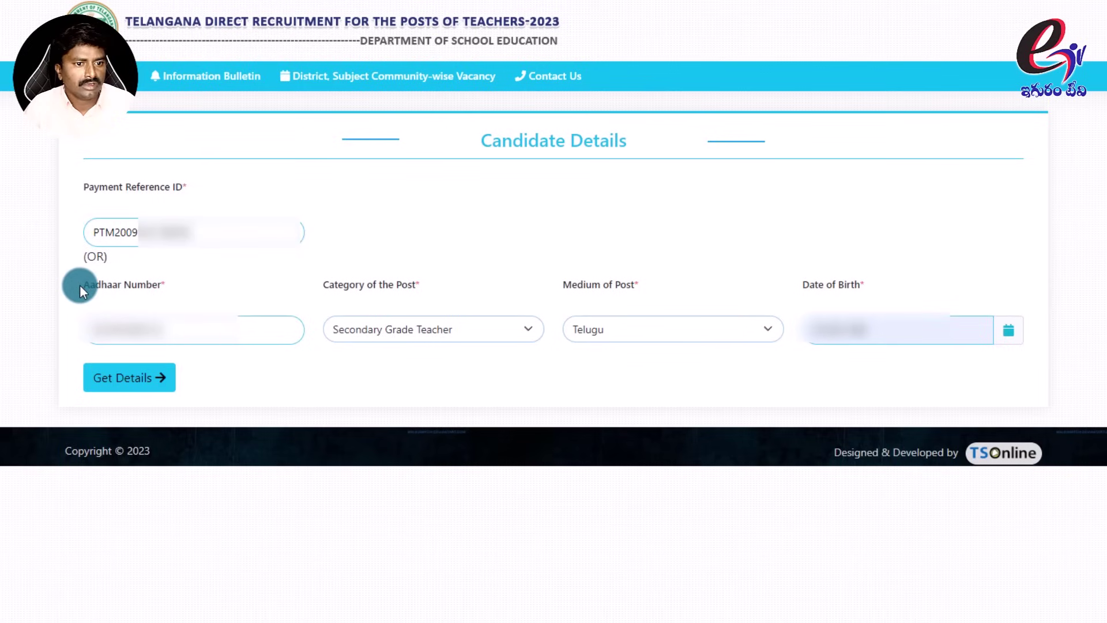
click(202, 267)
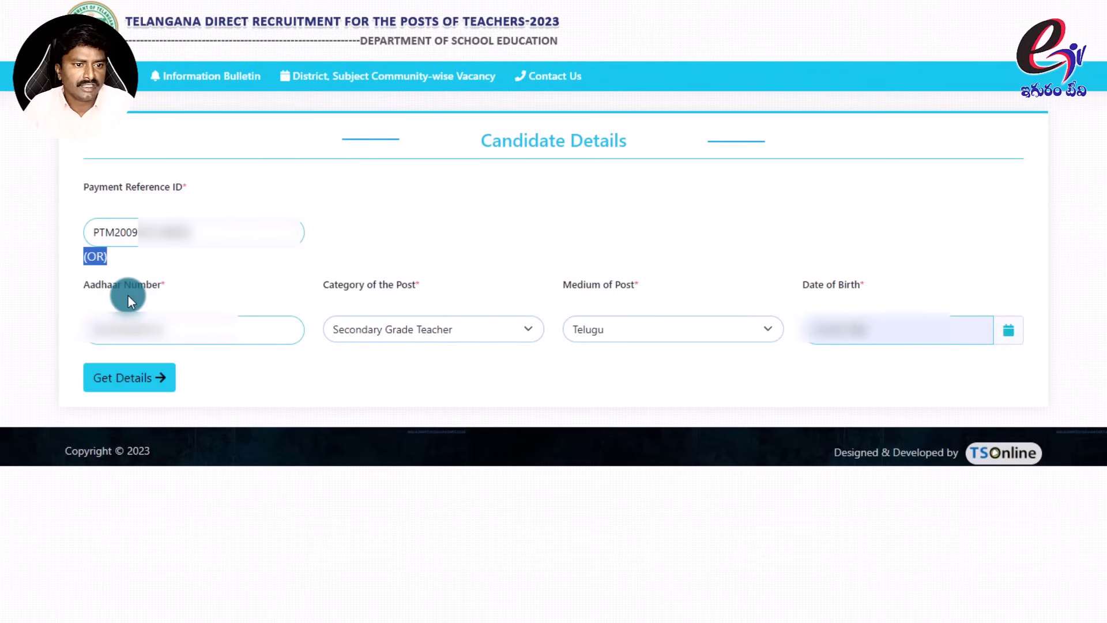
click(402, 228)
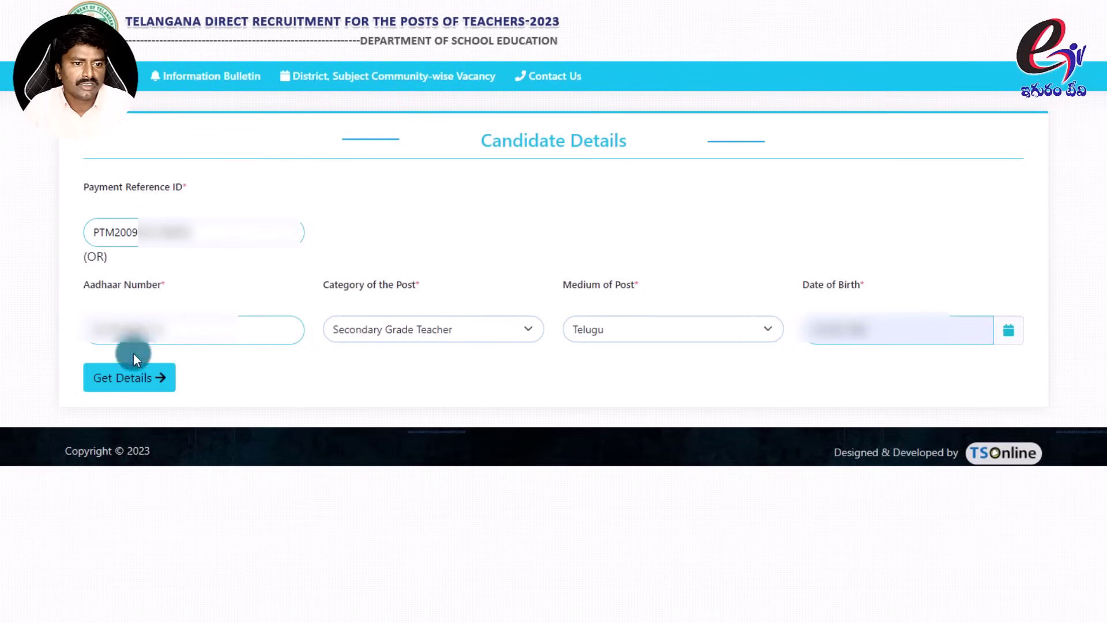
click(148, 389)
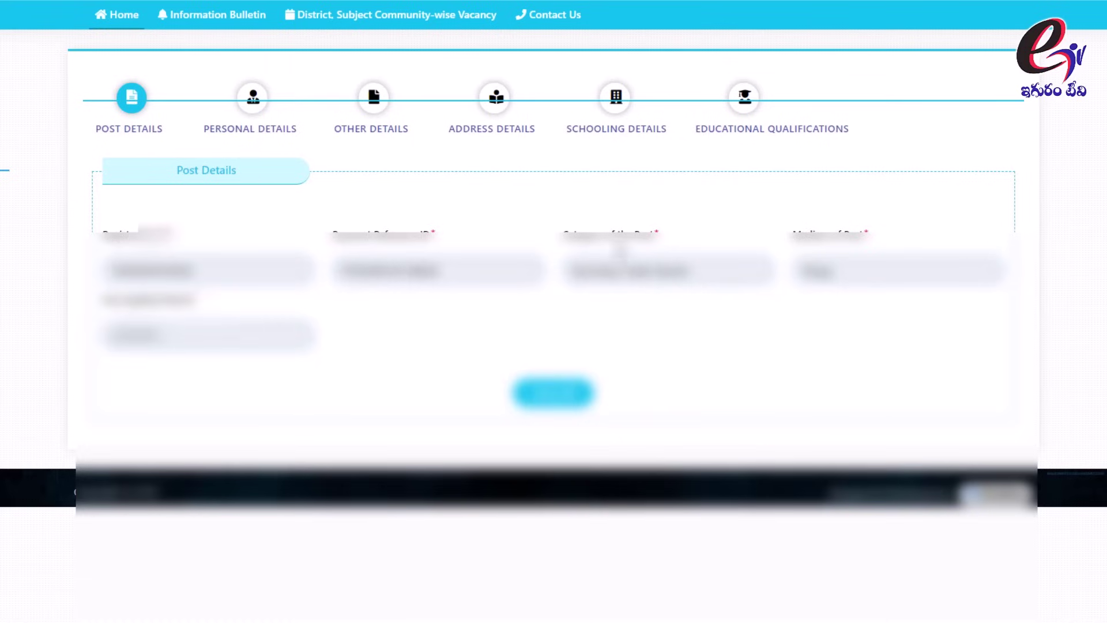
Step: Check the Category and Medium of post entries on the Post Details step
click(714, 270)
click(862, 267)
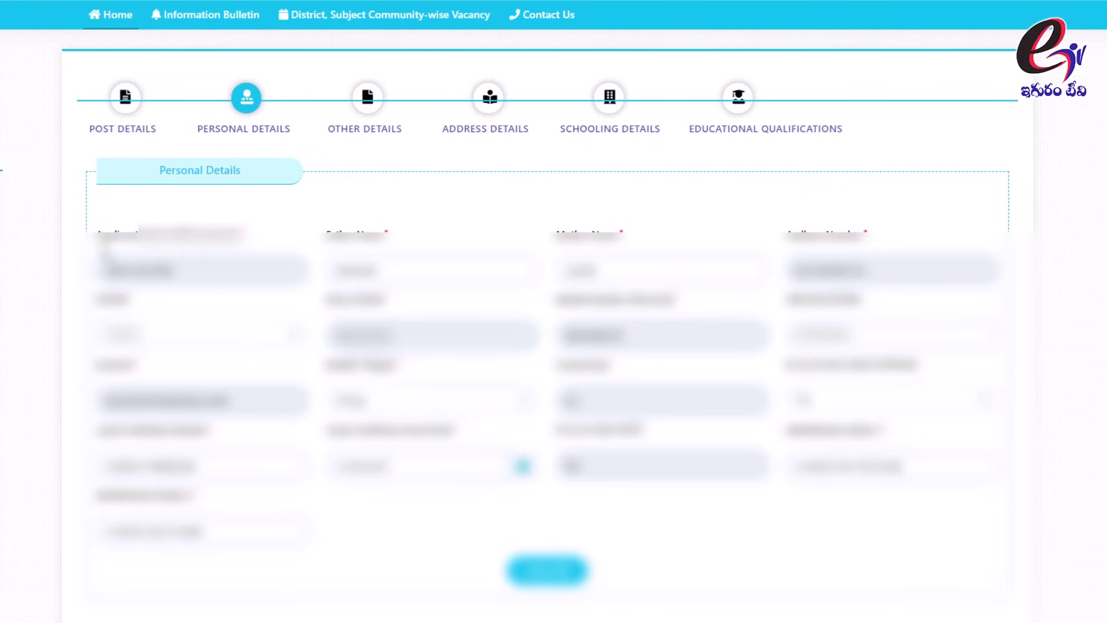
drag(98, 236, 249, 234)
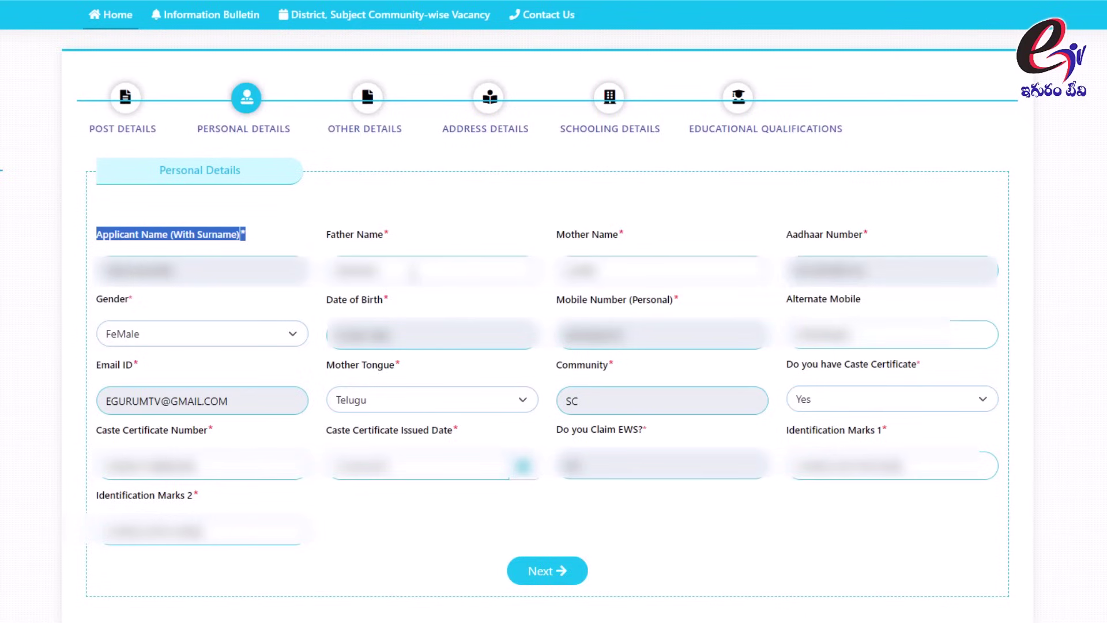
click(412, 274)
click(649, 271)
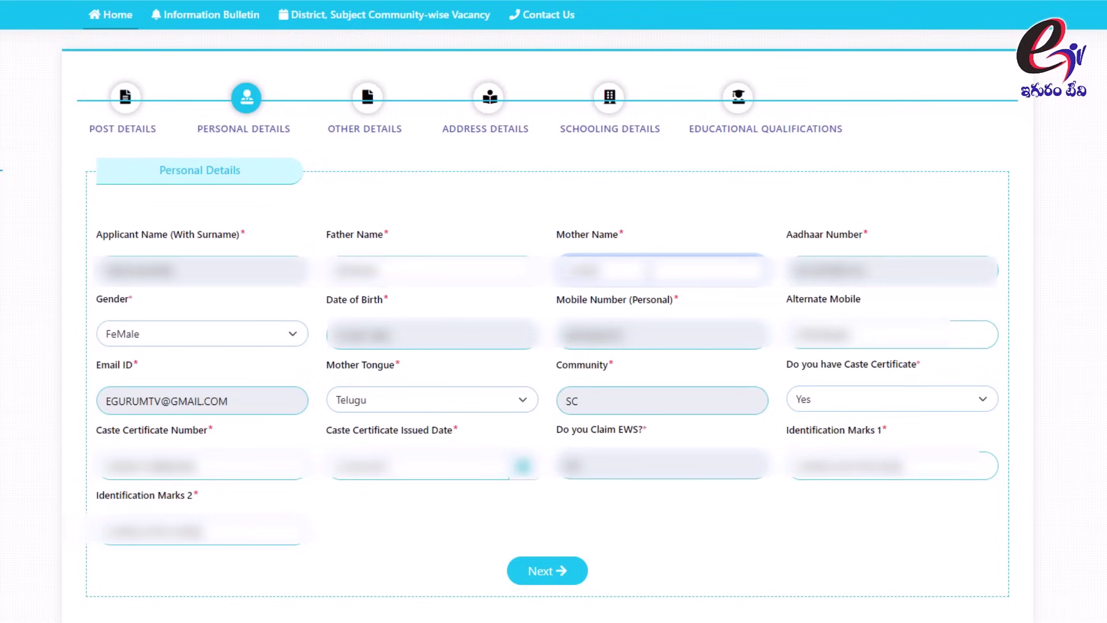
click(385, 258)
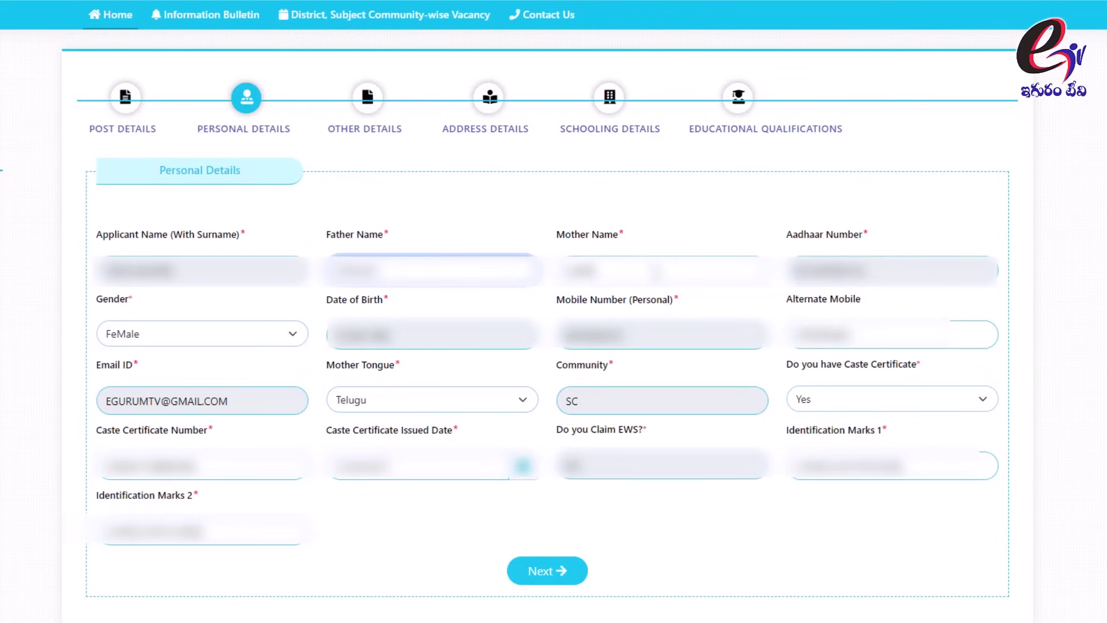
click(656, 271)
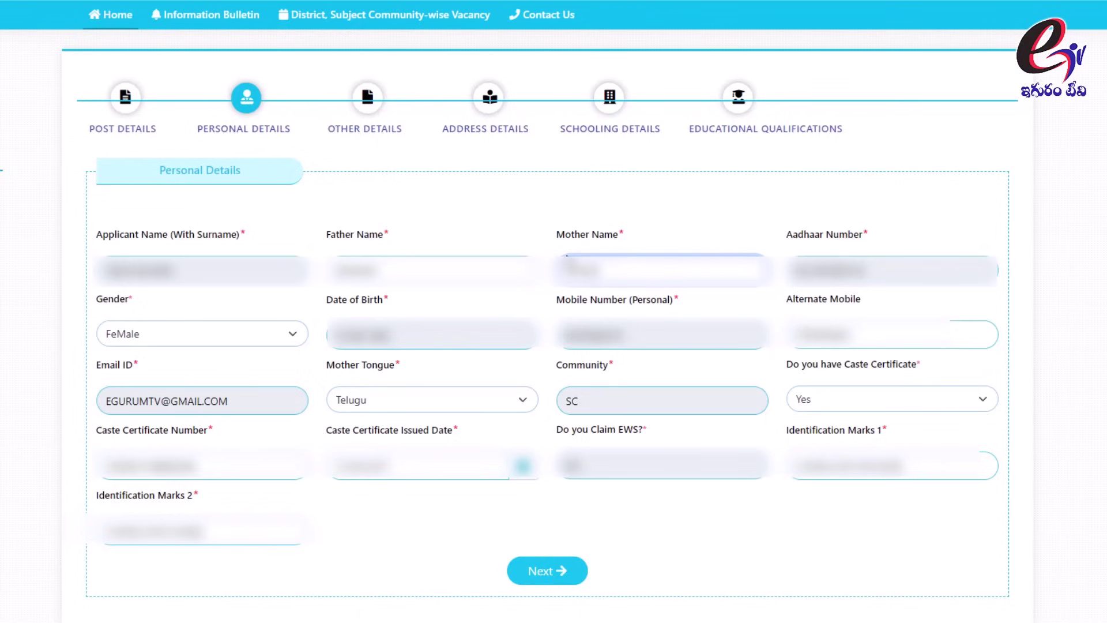
click(904, 272)
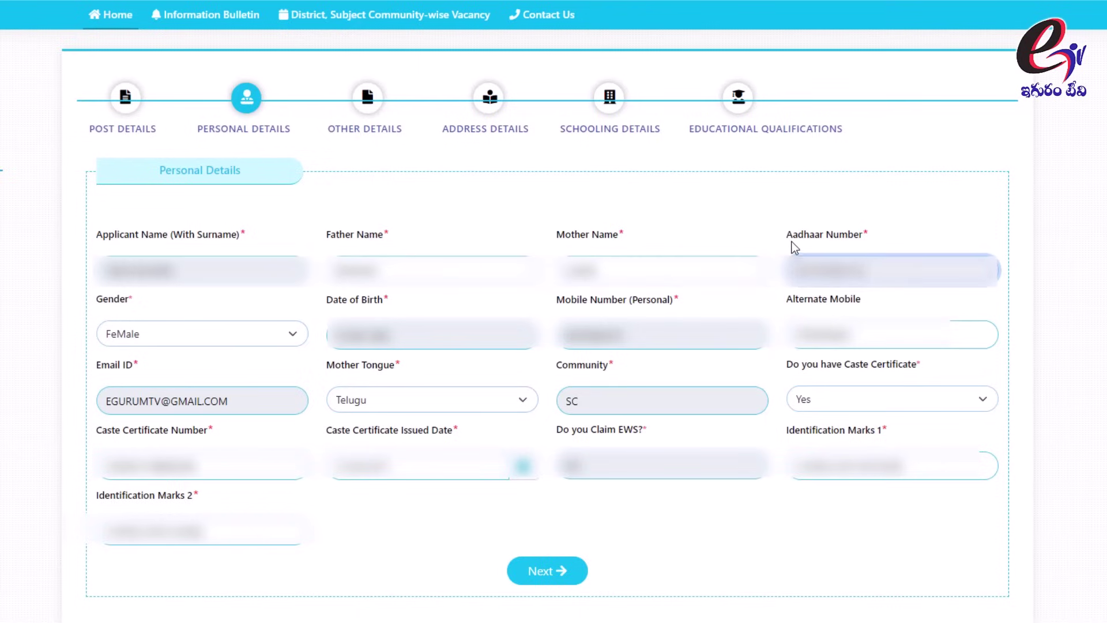
drag(787, 234, 869, 235)
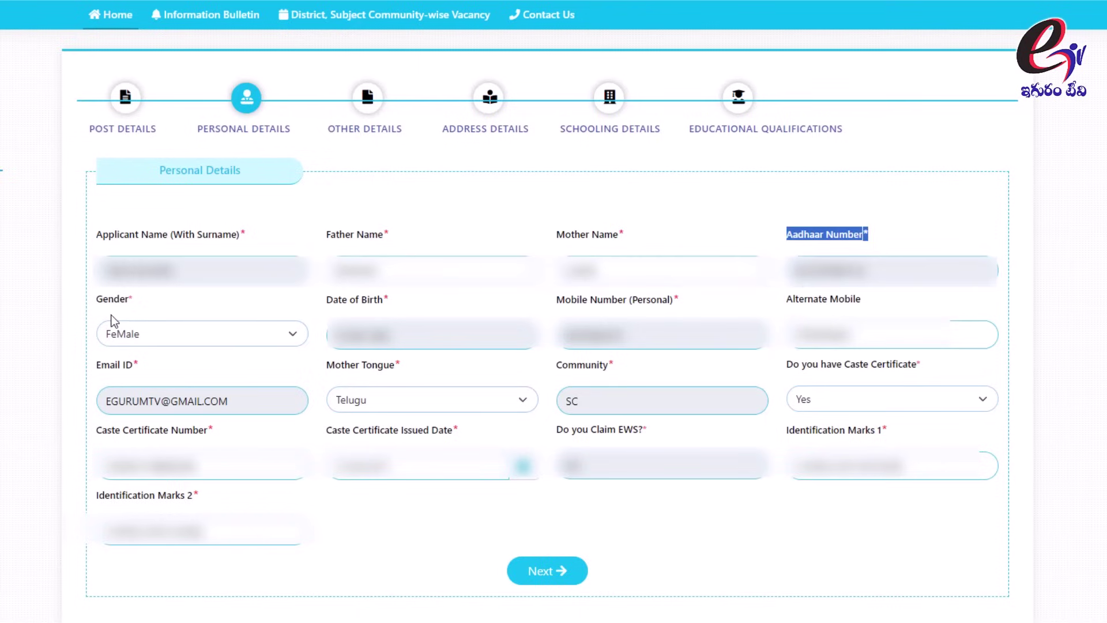
drag(97, 299, 144, 308)
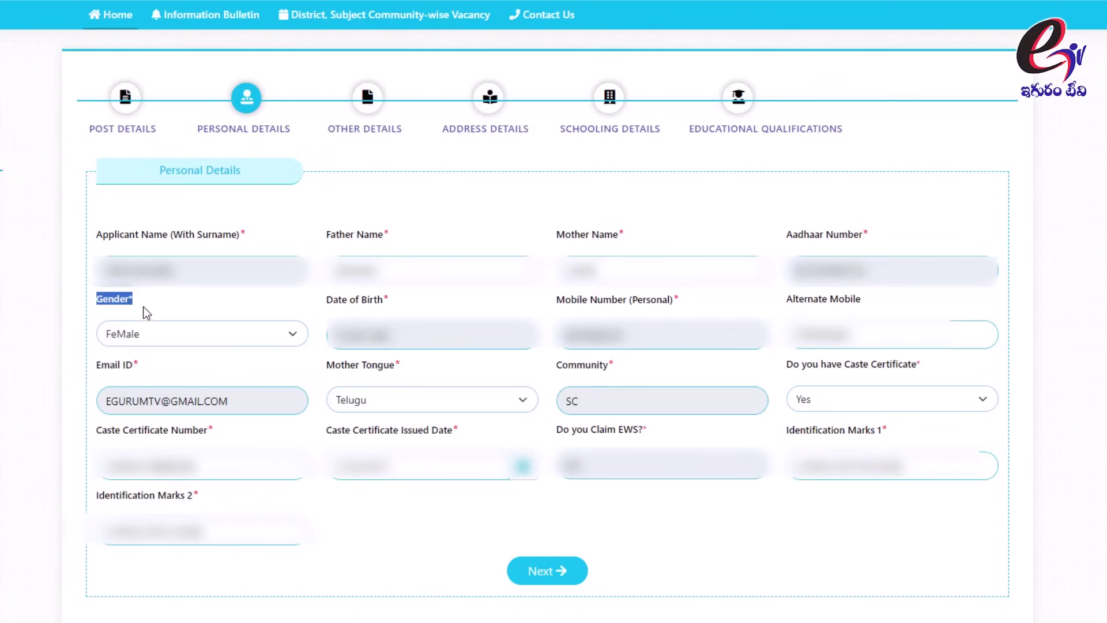
click(179, 339)
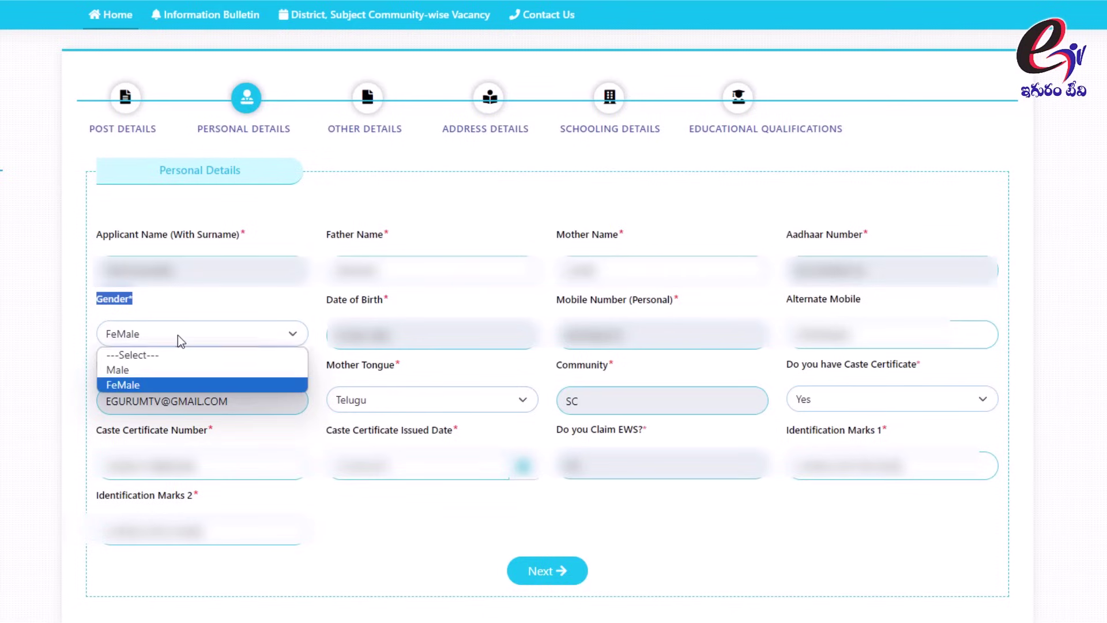
click(155, 385)
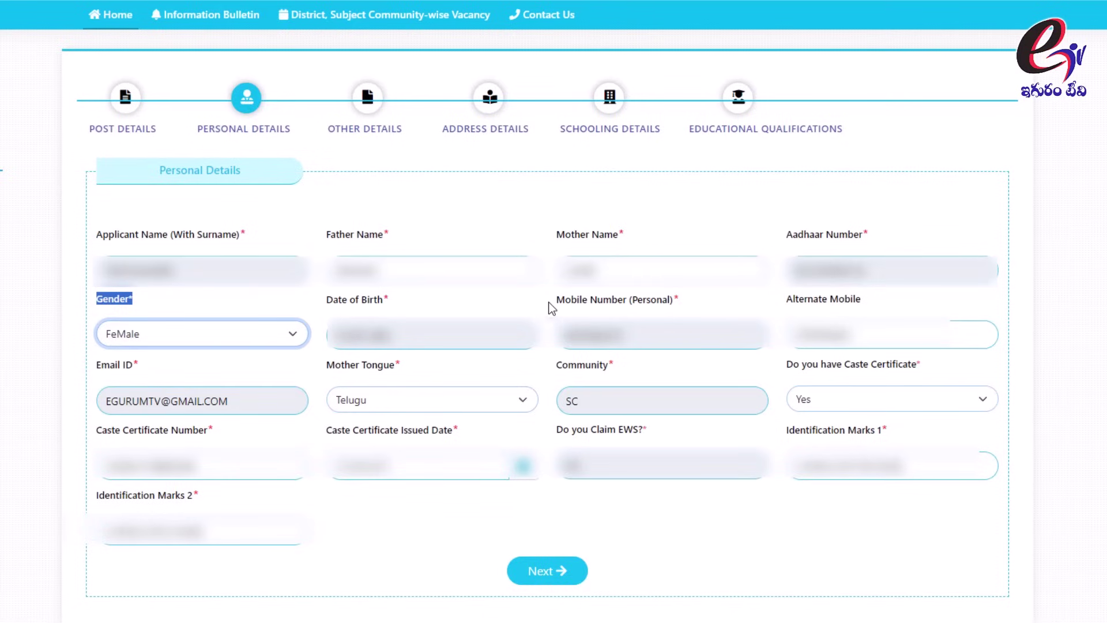
drag(550, 305, 624, 304)
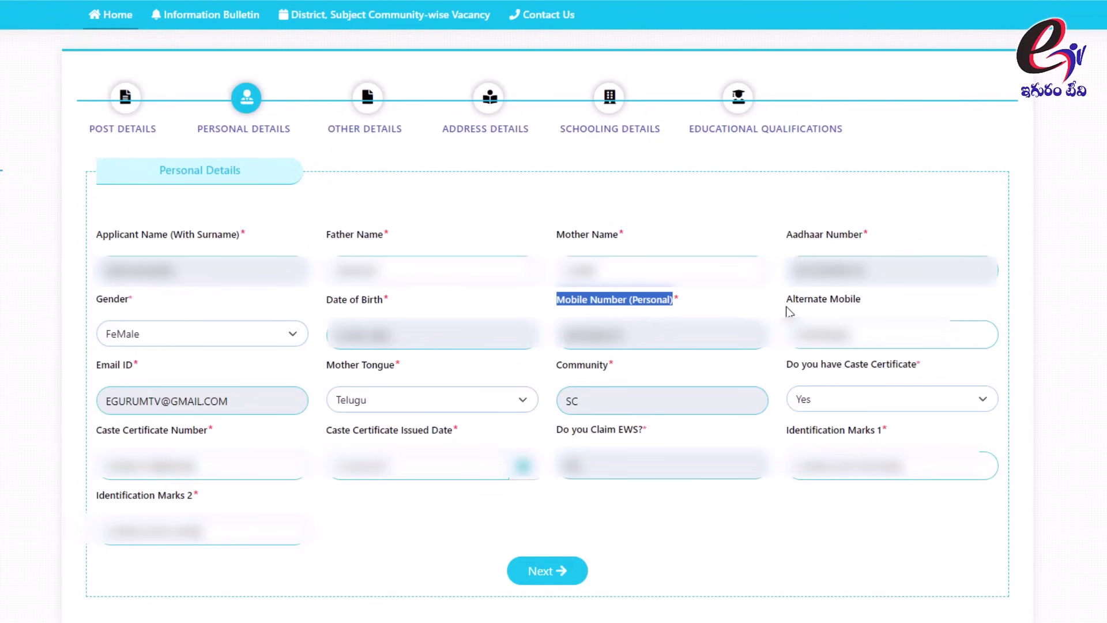
drag(782, 305, 867, 297)
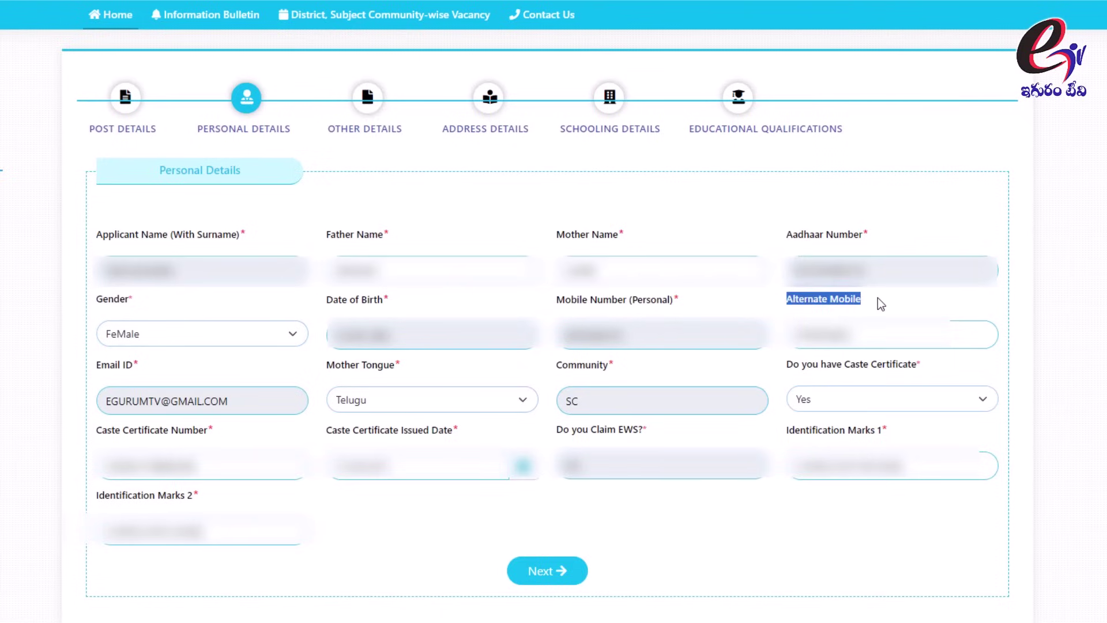
click(865, 299)
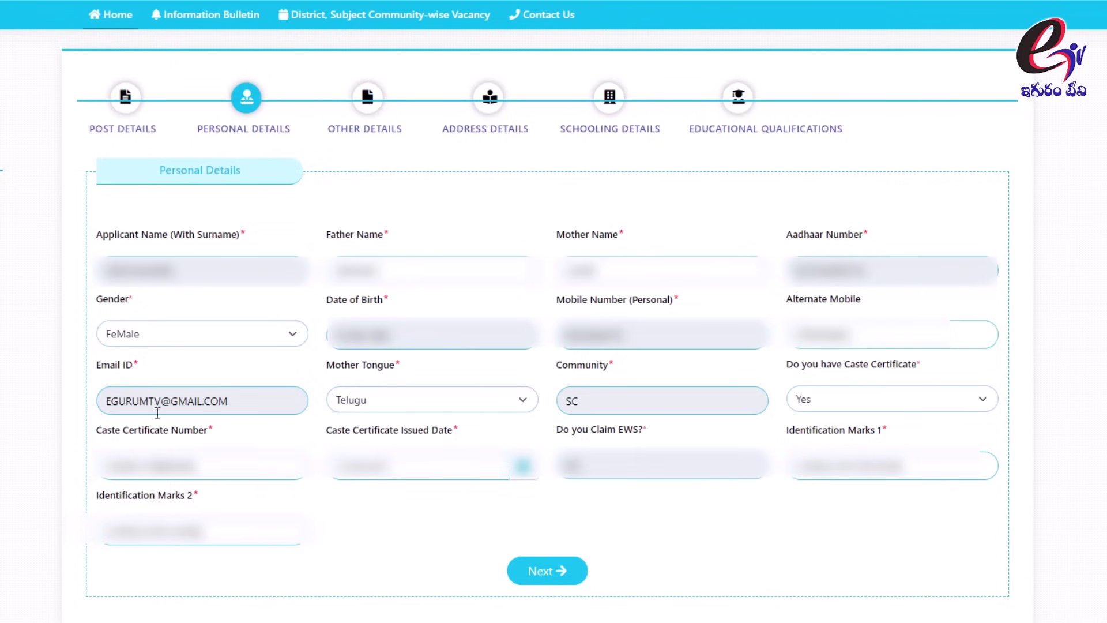
drag(96, 369, 164, 374)
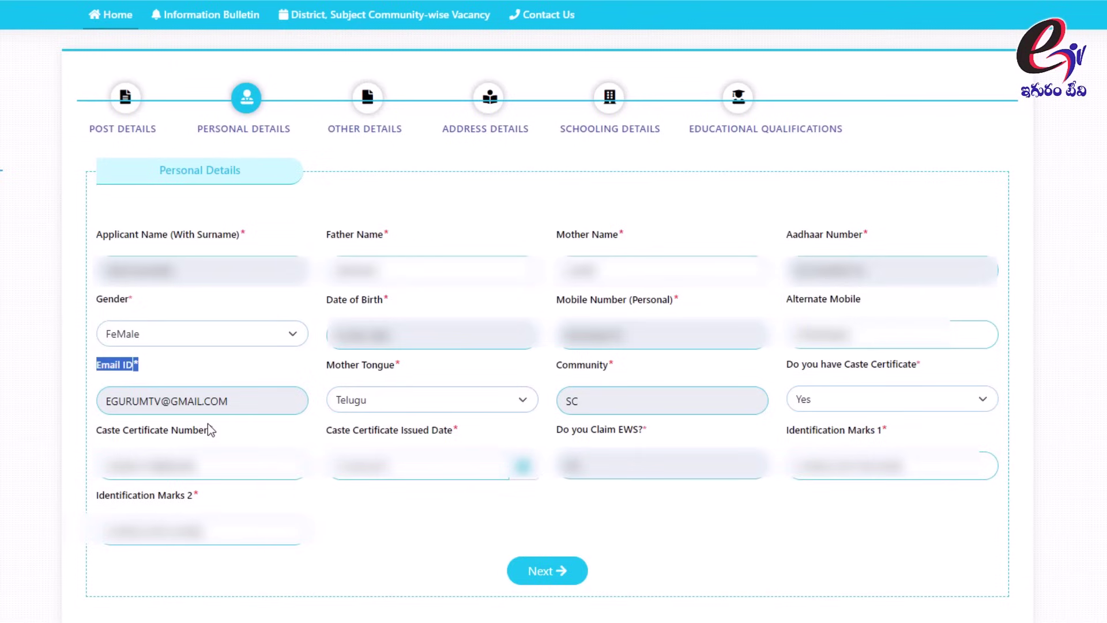
click(328, 371)
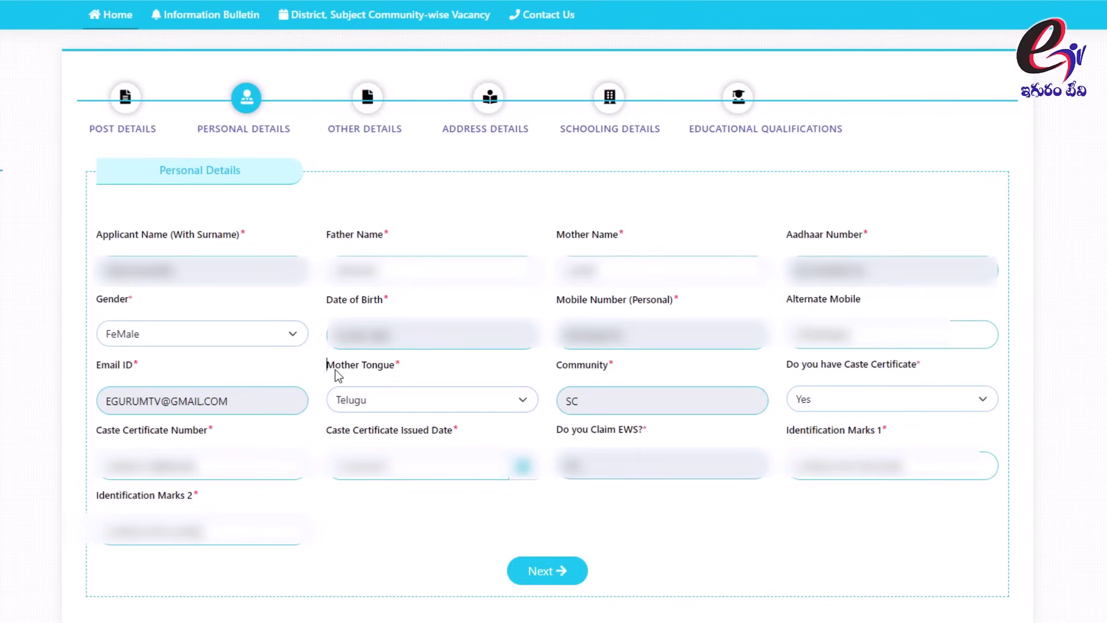
click(343, 371)
drag(328, 371, 429, 372)
click(379, 402)
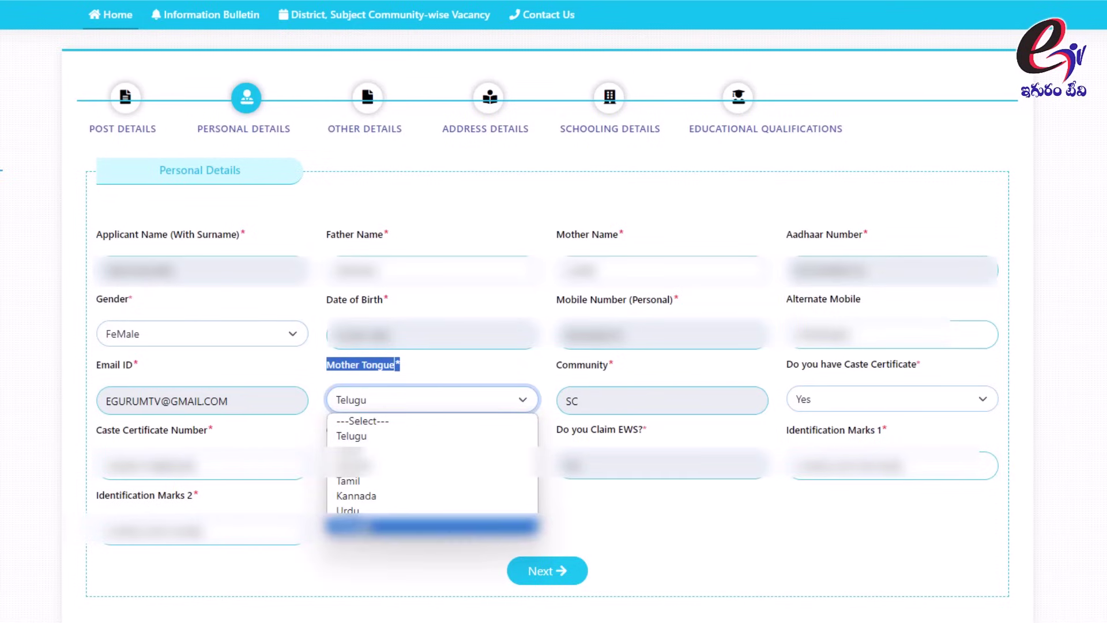
click(391, 438)
drag(553, 367, 638, 364)
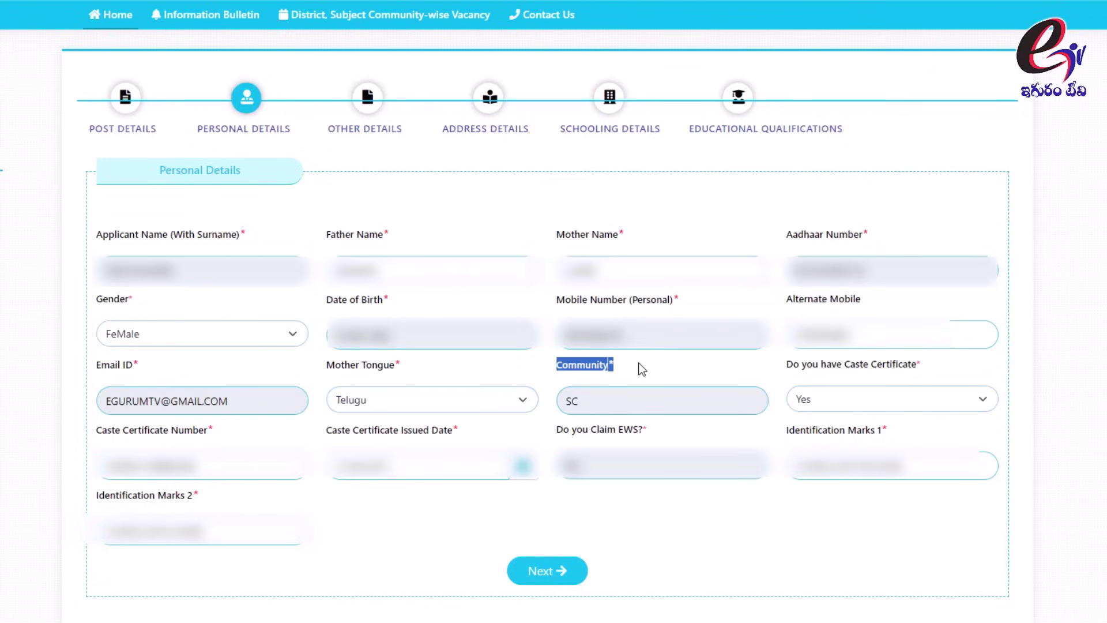
click(708, 375)
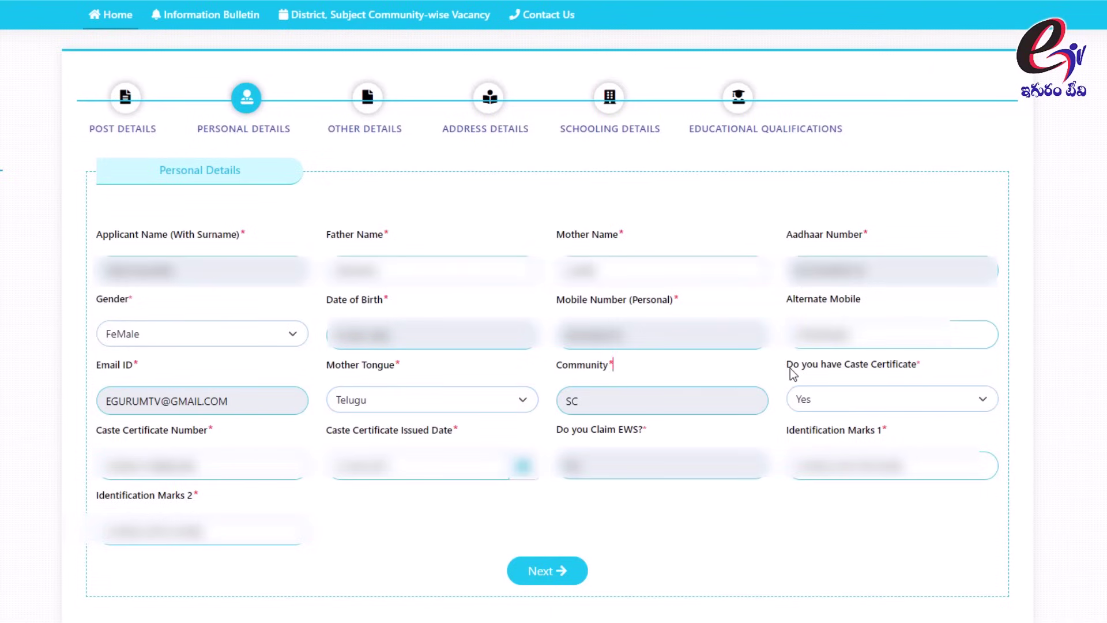
drag(790, 368, 918, 363)
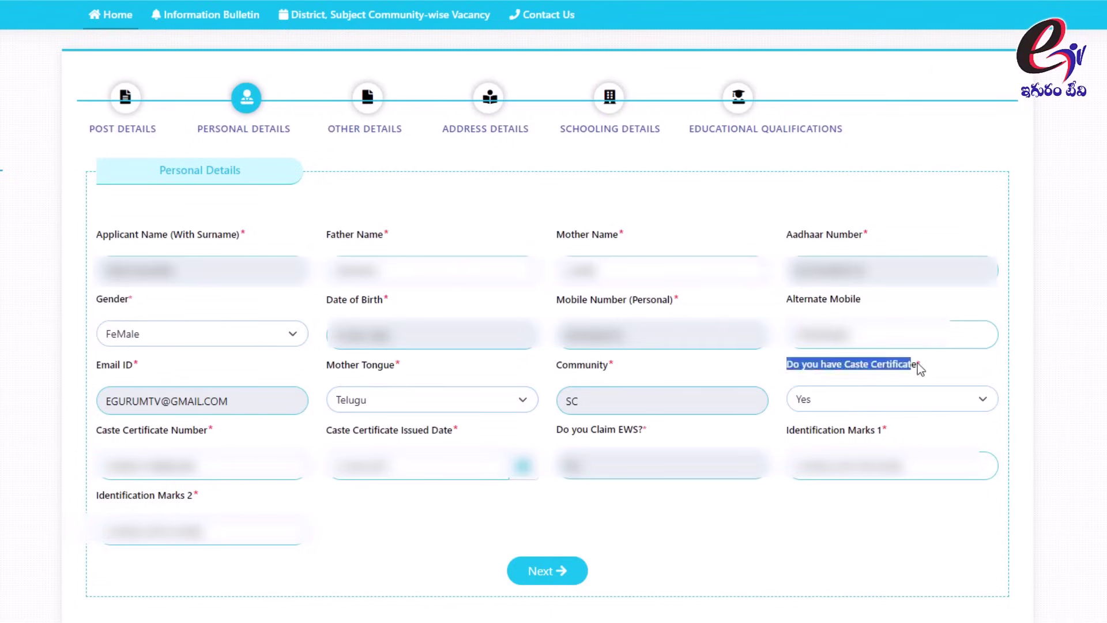
click(952, 362)
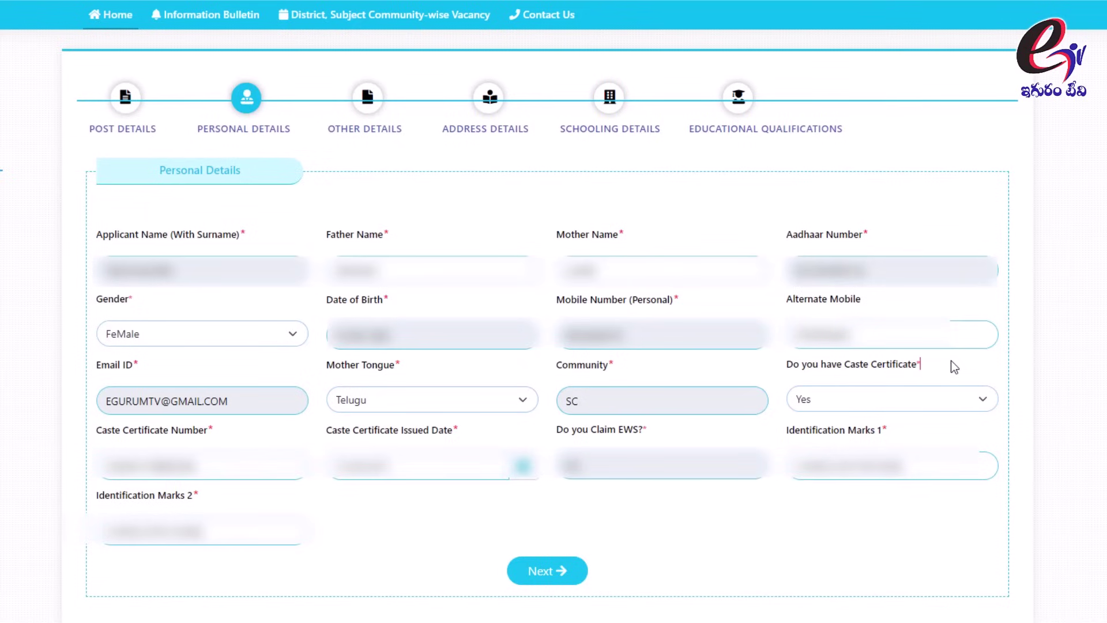
Step: Keep Yes for having a caste certificate and leave its issued date unchanged
click(852, 402)
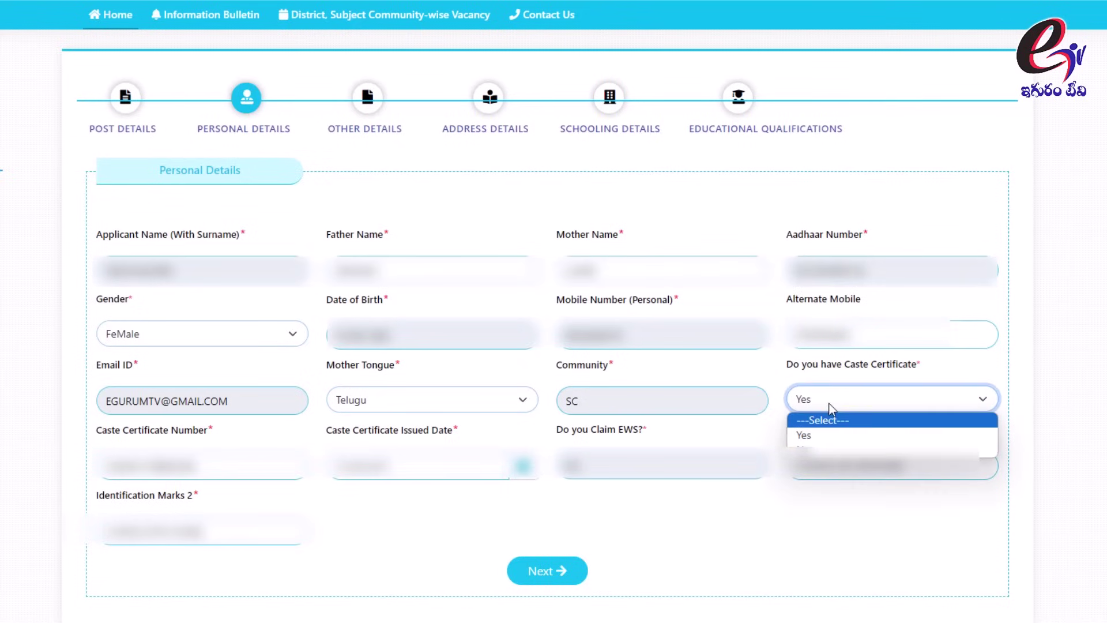
click(774, 374)
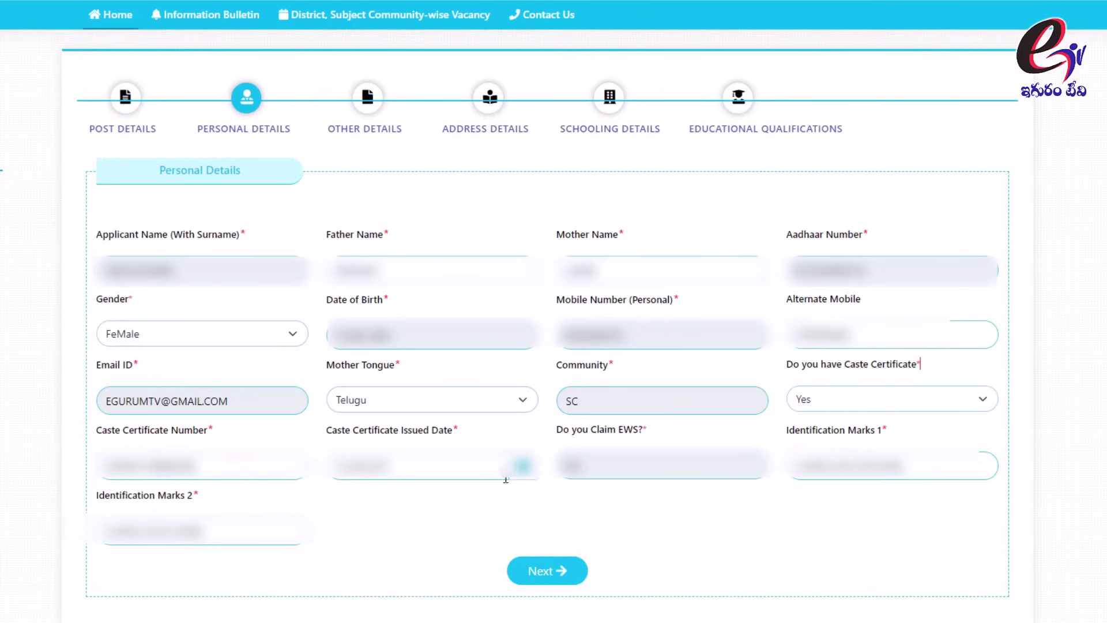
drag(325, 430, 506, 444)
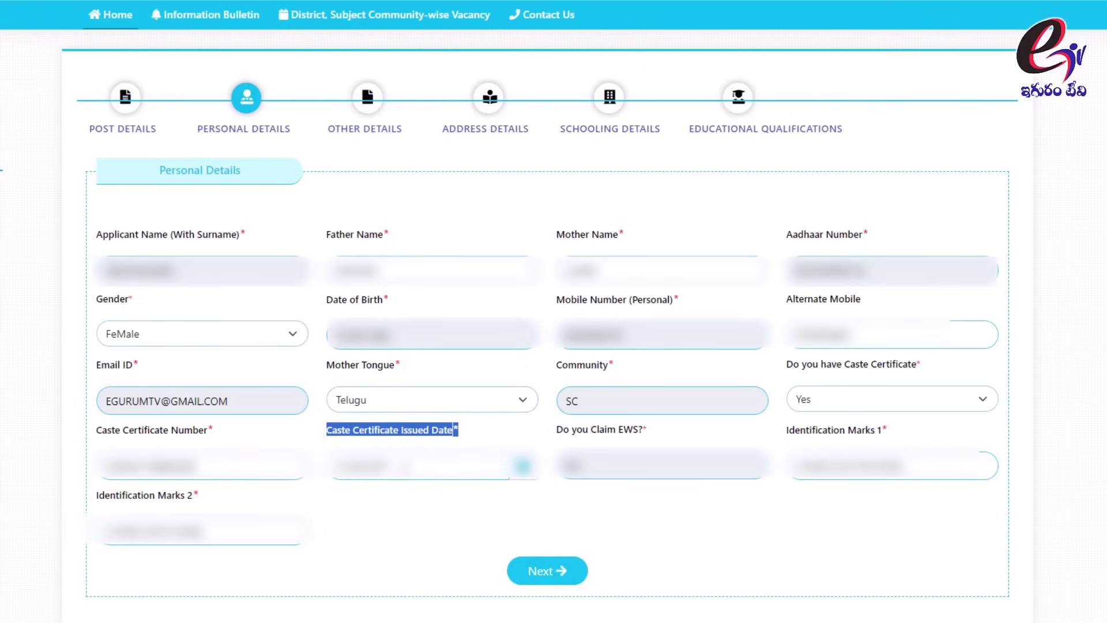
click(403, 467)
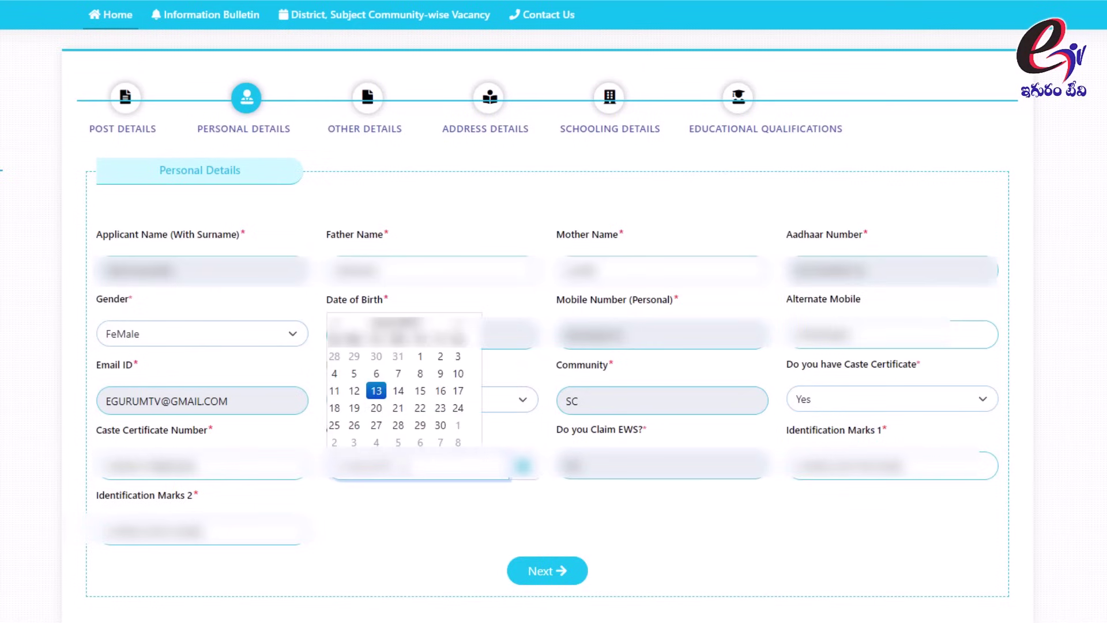
click(506, 437)
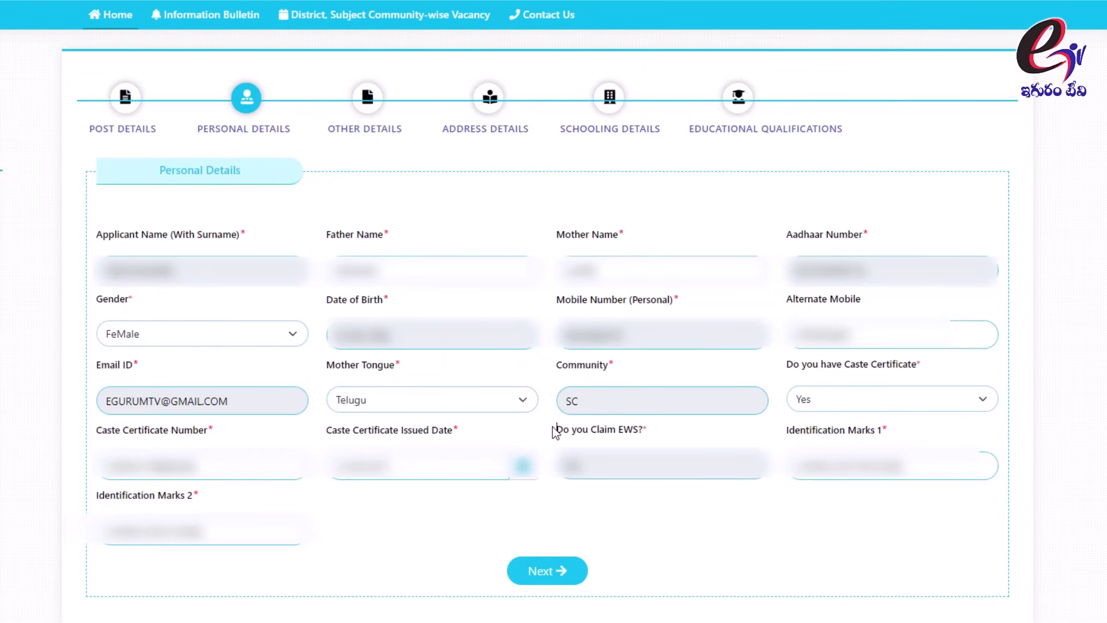
Step: Review the EWS claim and Identification Marks 1 and 2, then continue to Other Details
drag(557, 433, 645, 429)
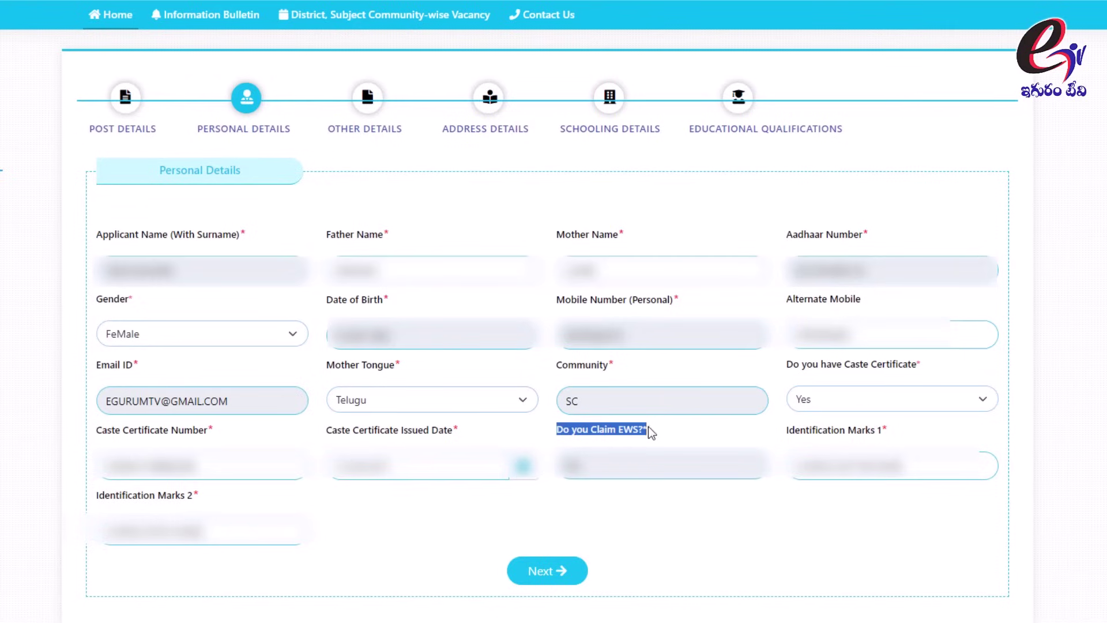
click(702, 437)
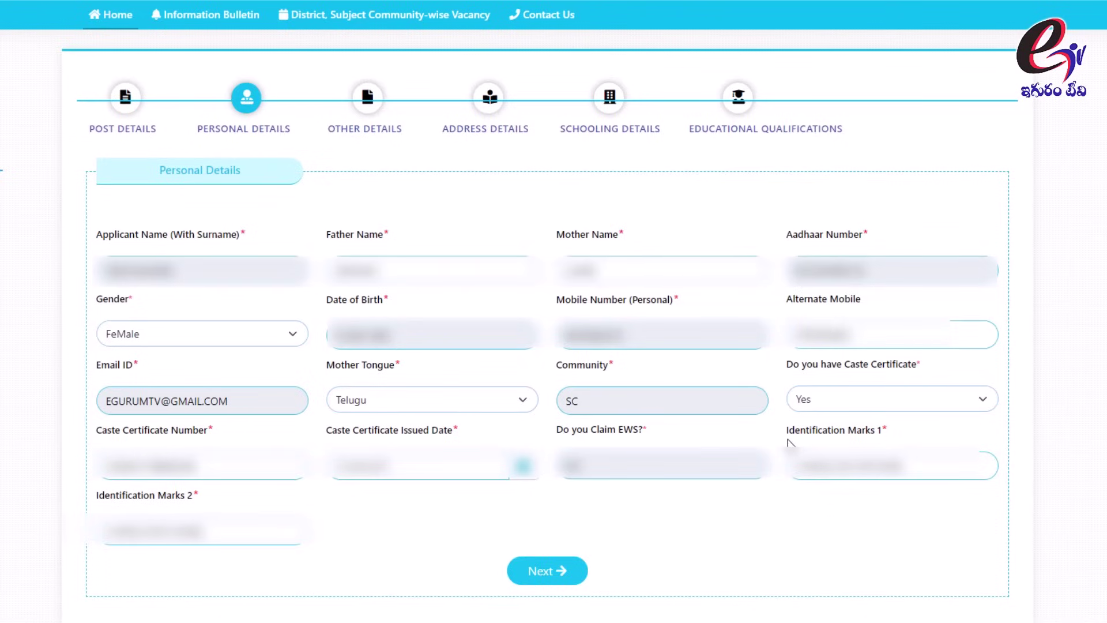
drag(786, 431, 897, 434)
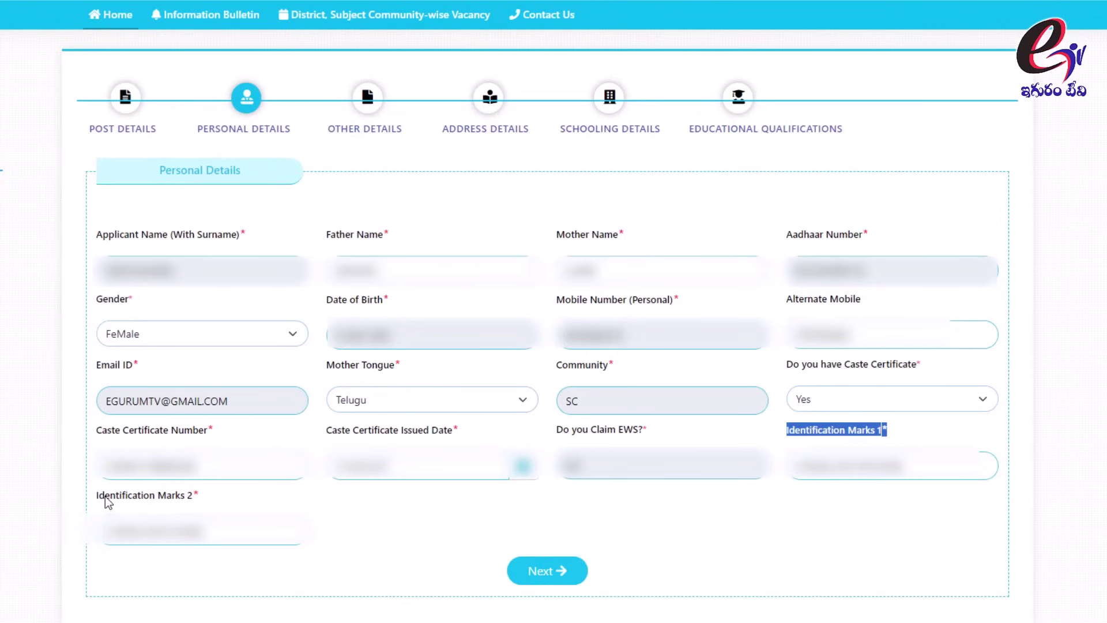
drag(97, 495, 226, 503)
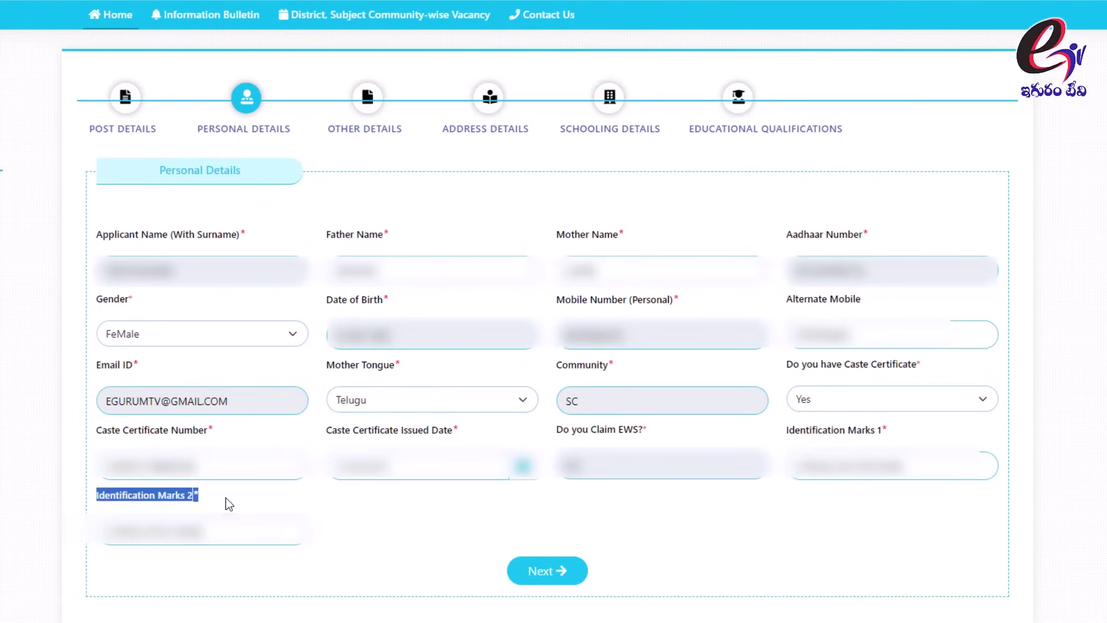
click(285, 496)
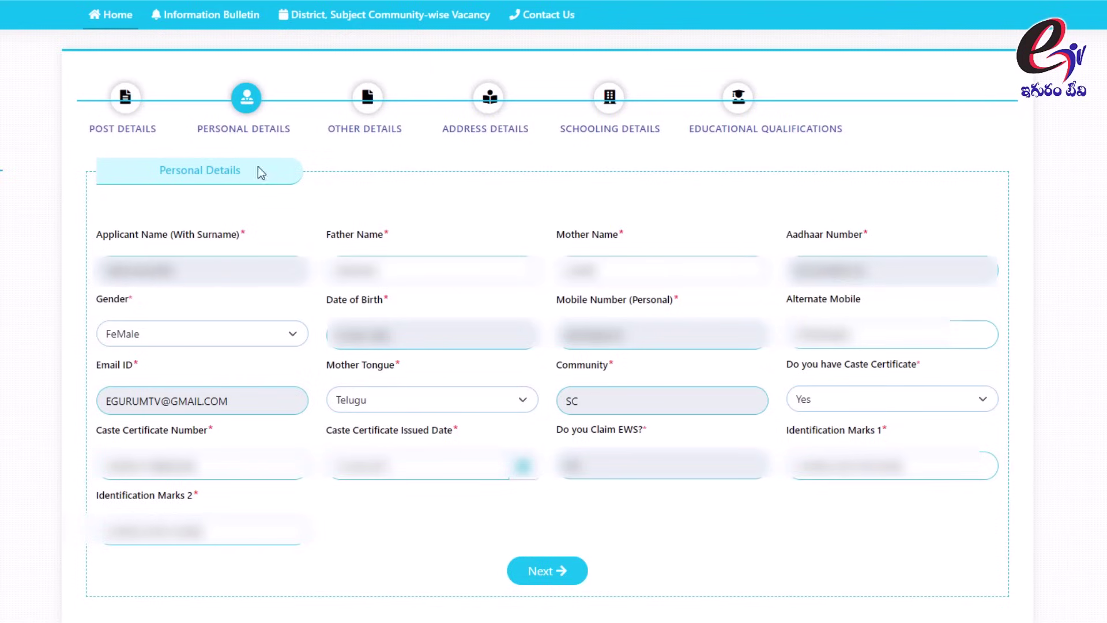
click(538, 570)
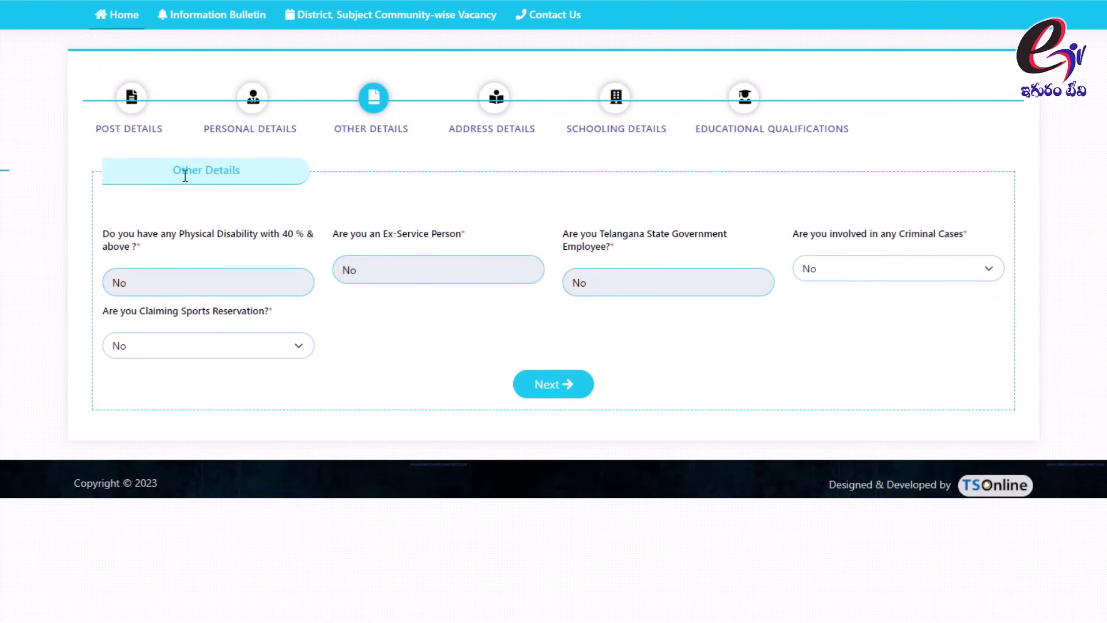
Step: Confirm the Criminal Cases answer stays No on Other Details
drag(173, 170, 284, 185)
click(276, 243)
drag(792, 236, 964, 241)
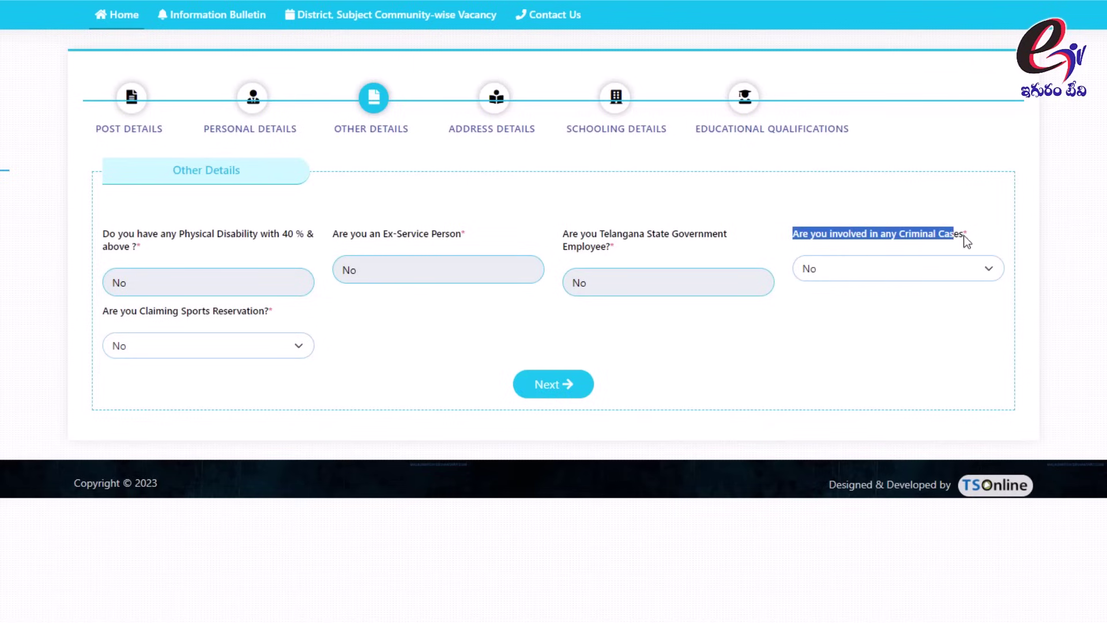
click(974, 233)
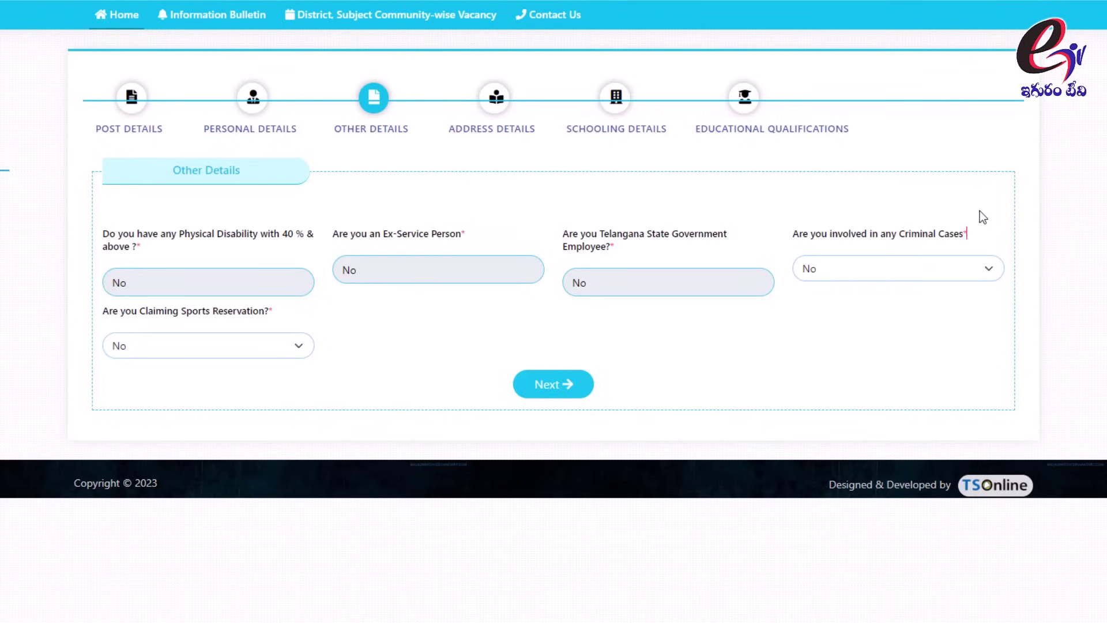
click(938, 269)
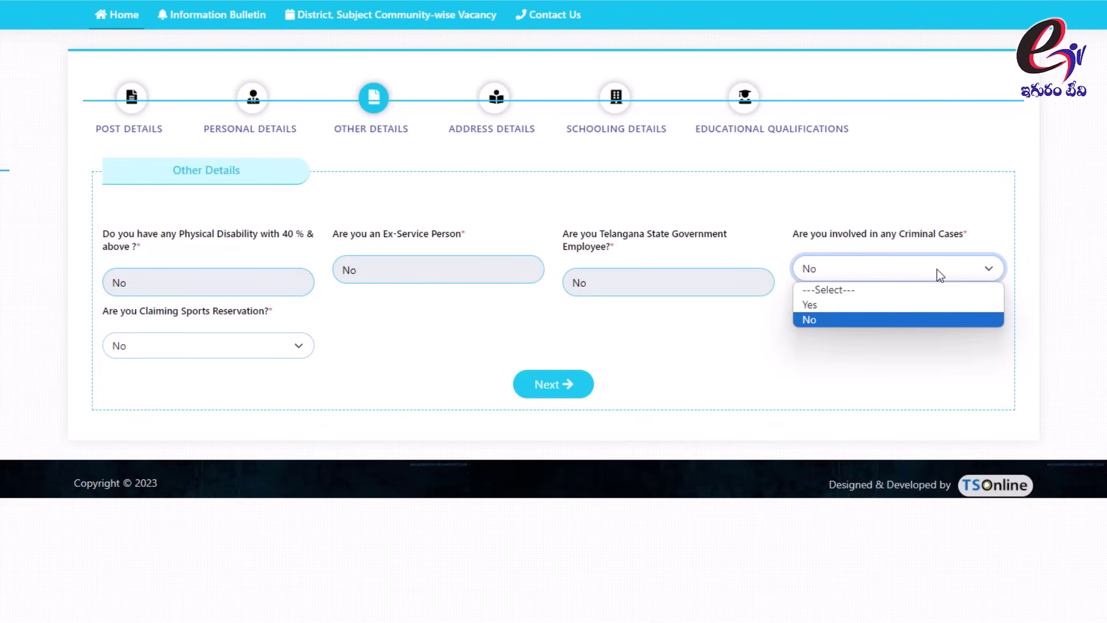
click(937, 269)
click(919, 319)
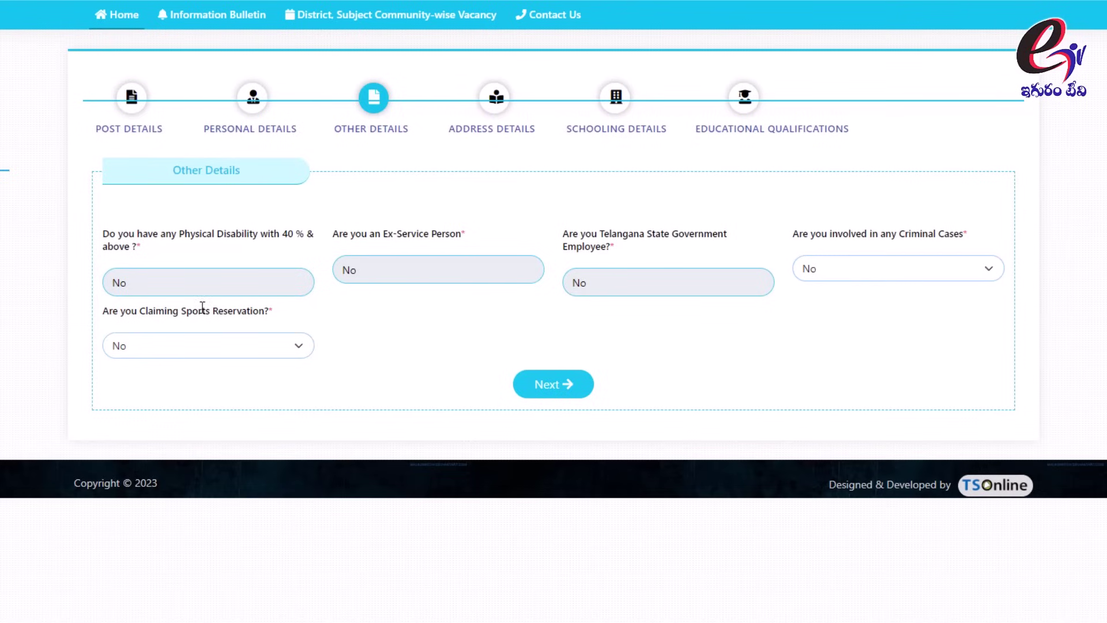
Step: Keep Sports Reservation as No and continue to Address Details
drag(105, 320, 285, 311)
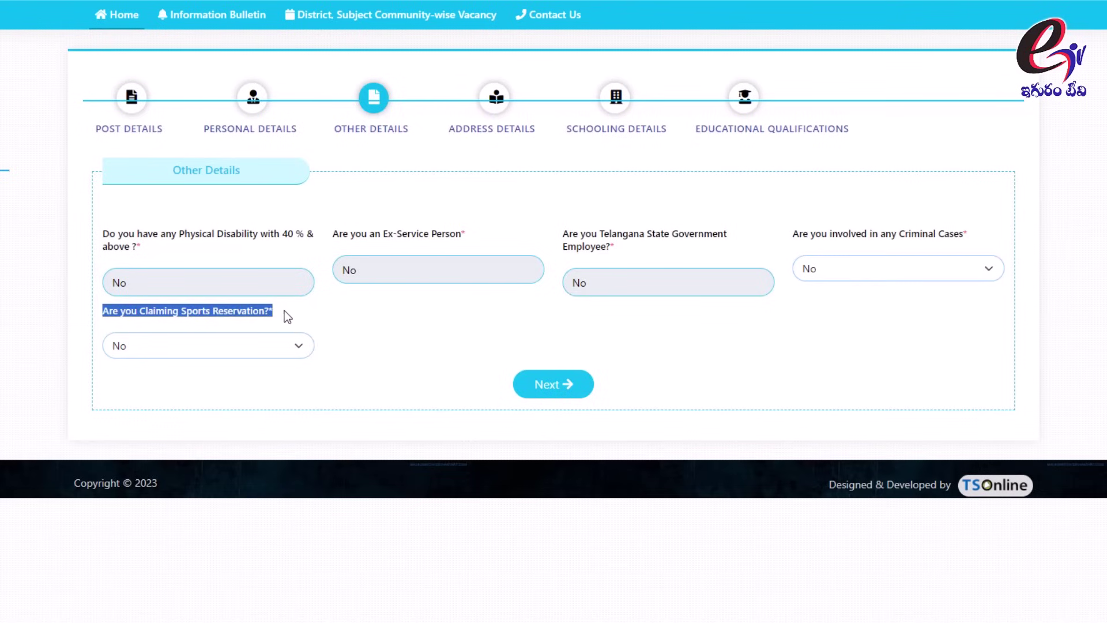
click(393, 307)
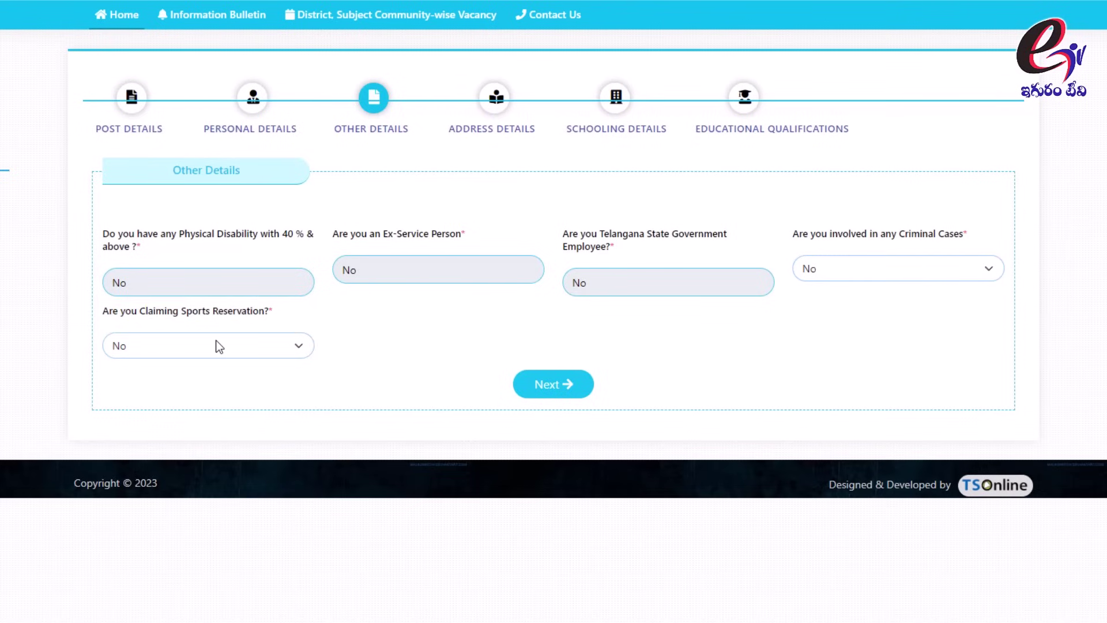
click(258, 344)
click(258, 343)
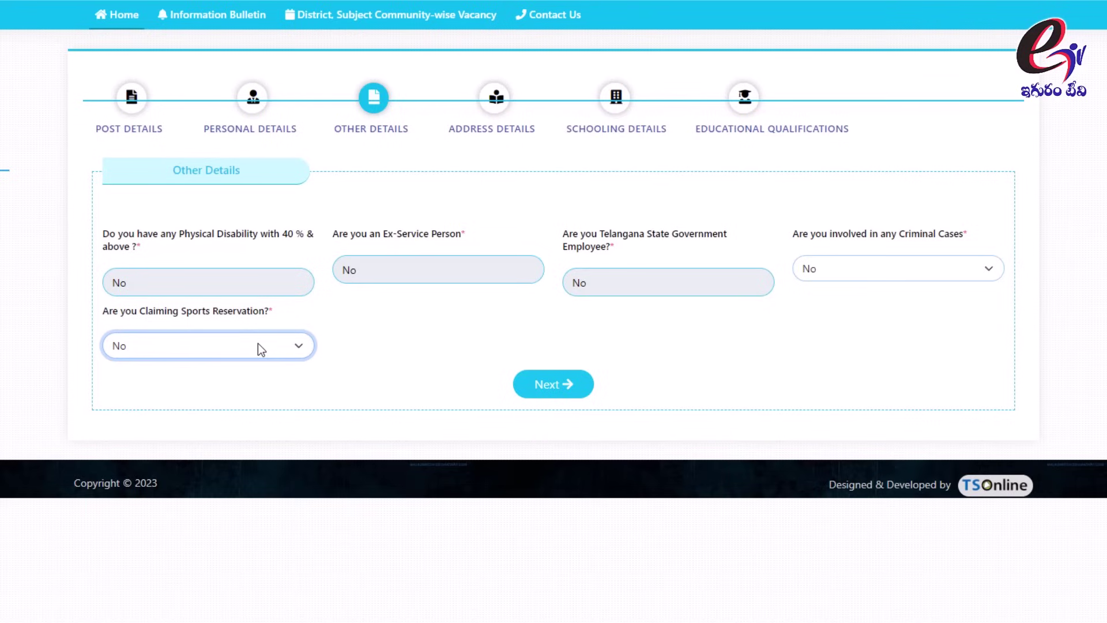
click(443, 335)
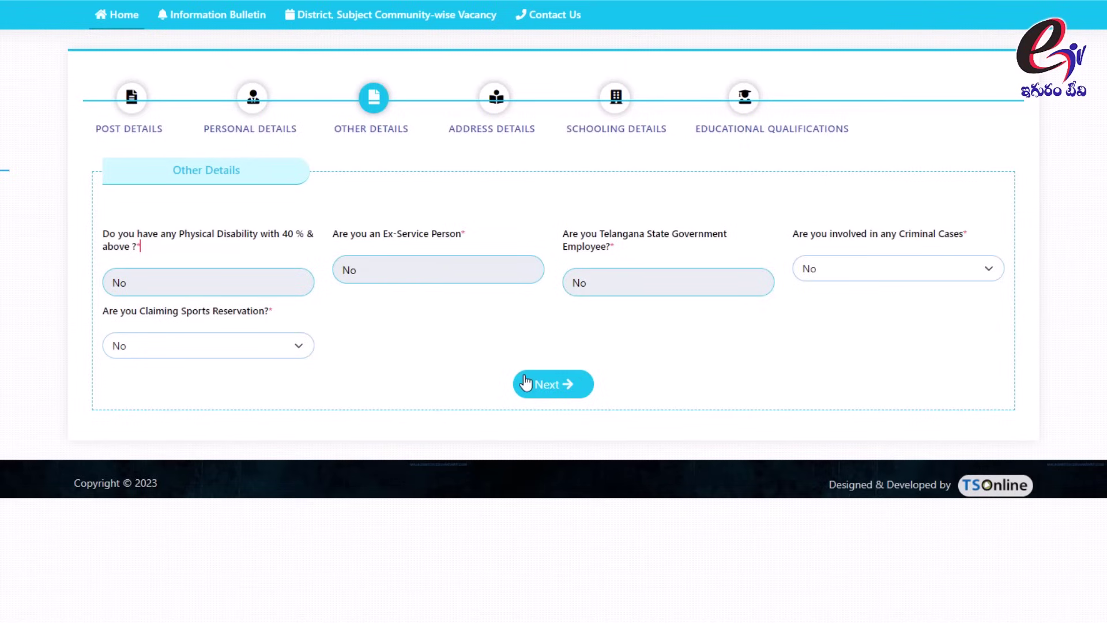
click(558, 392)
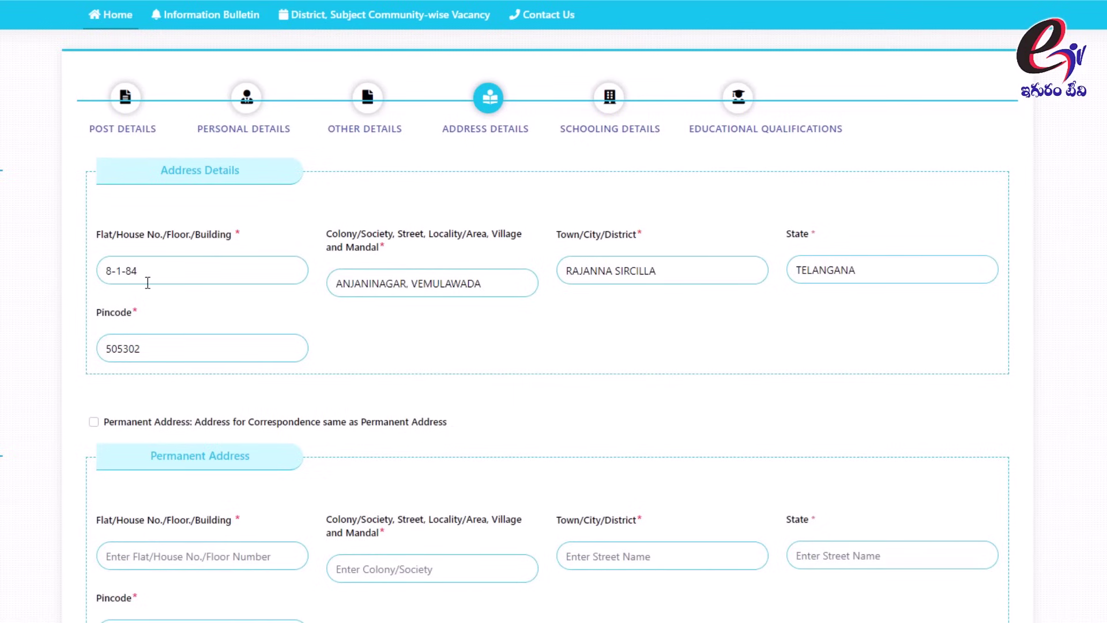
drag(96, 234, 205, 236)
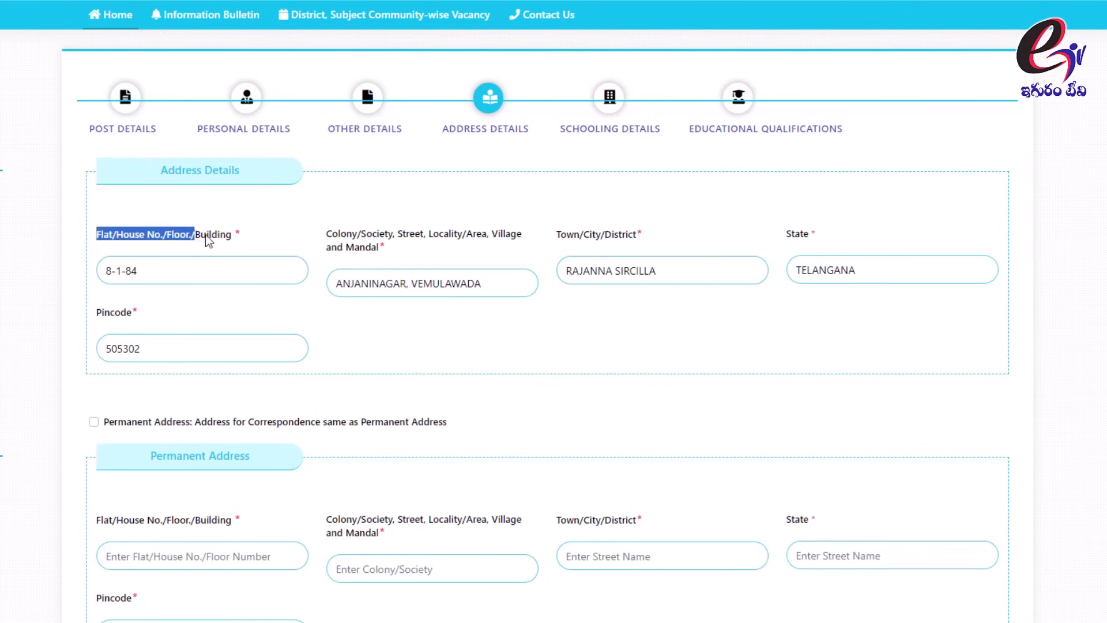
click(265, 222)
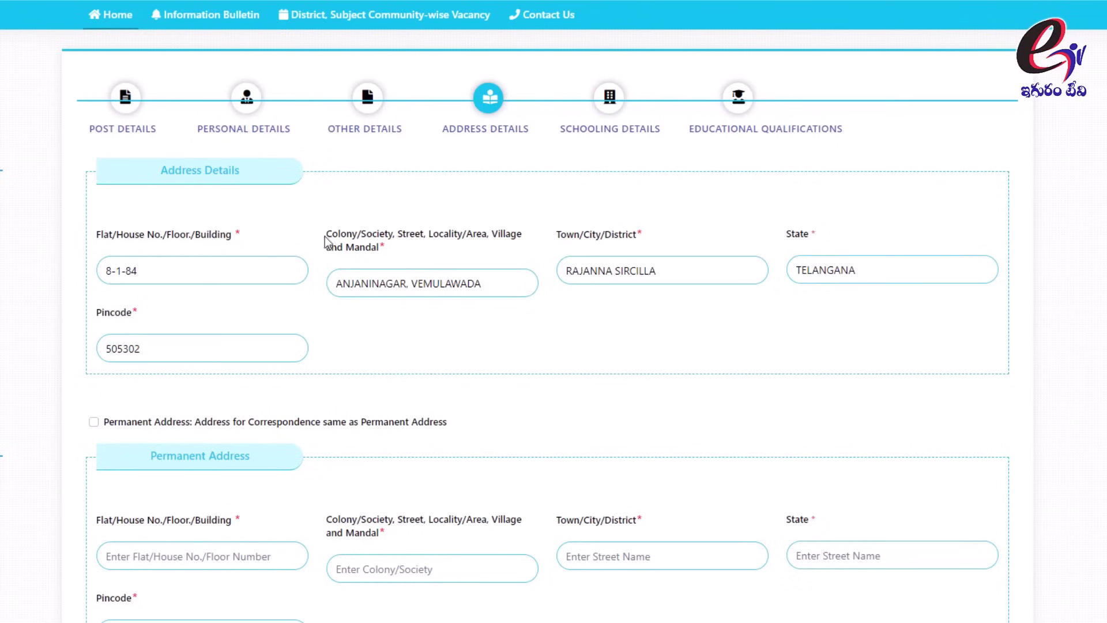
drag(326, 233, 475, 233)
click(397, 251)
drag(412, 286, 489, 286)
click(356, 285)
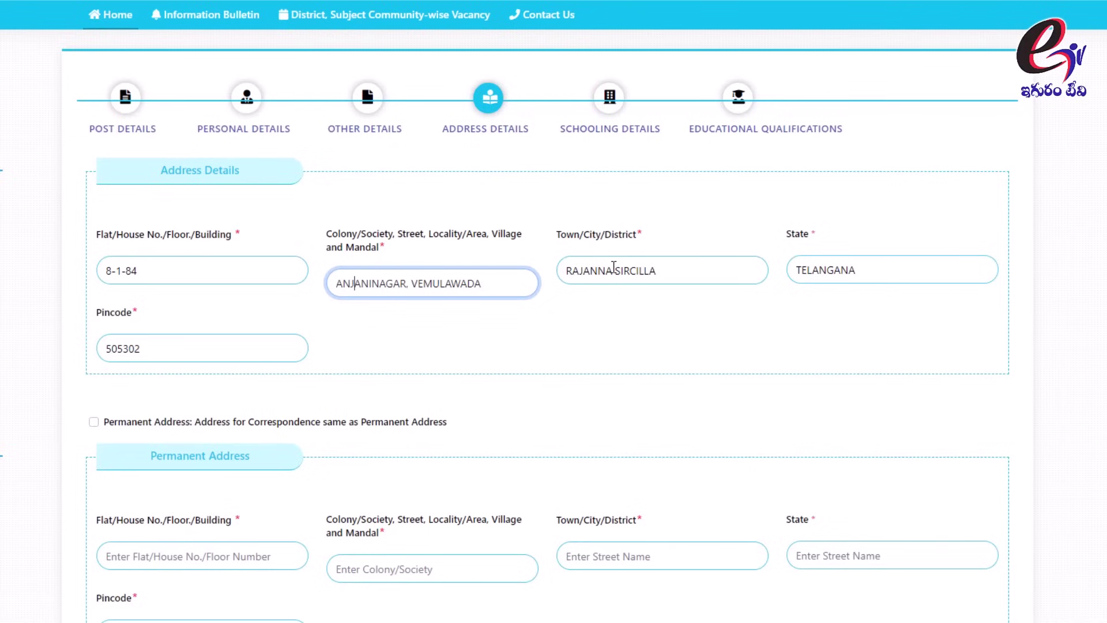
drag(786, 234, 850, 248)
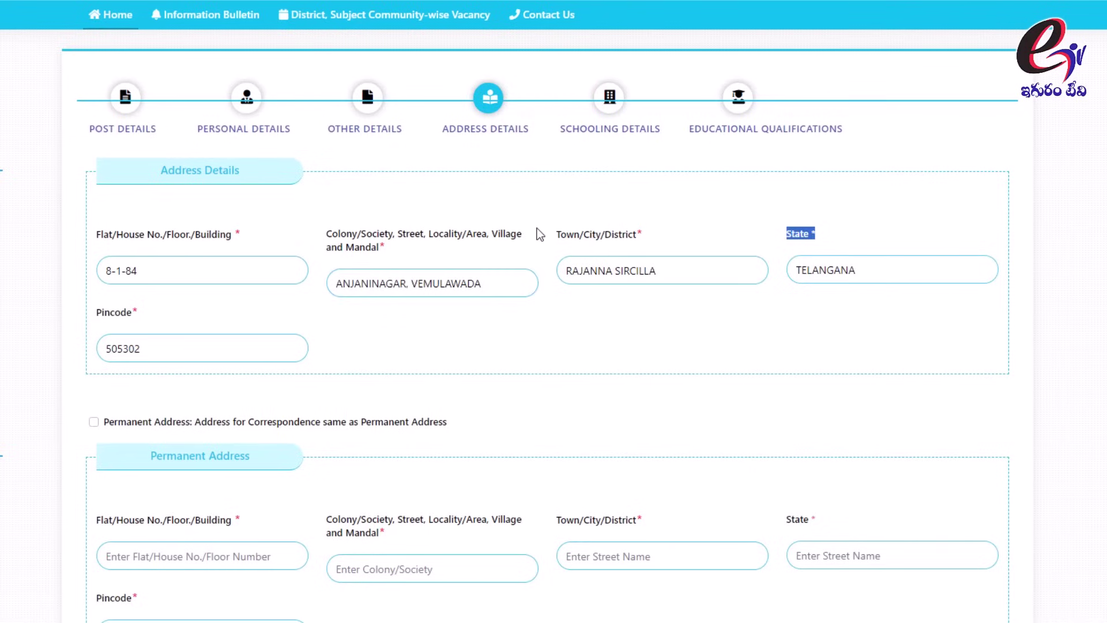
drag(557, 233, 676, 238)
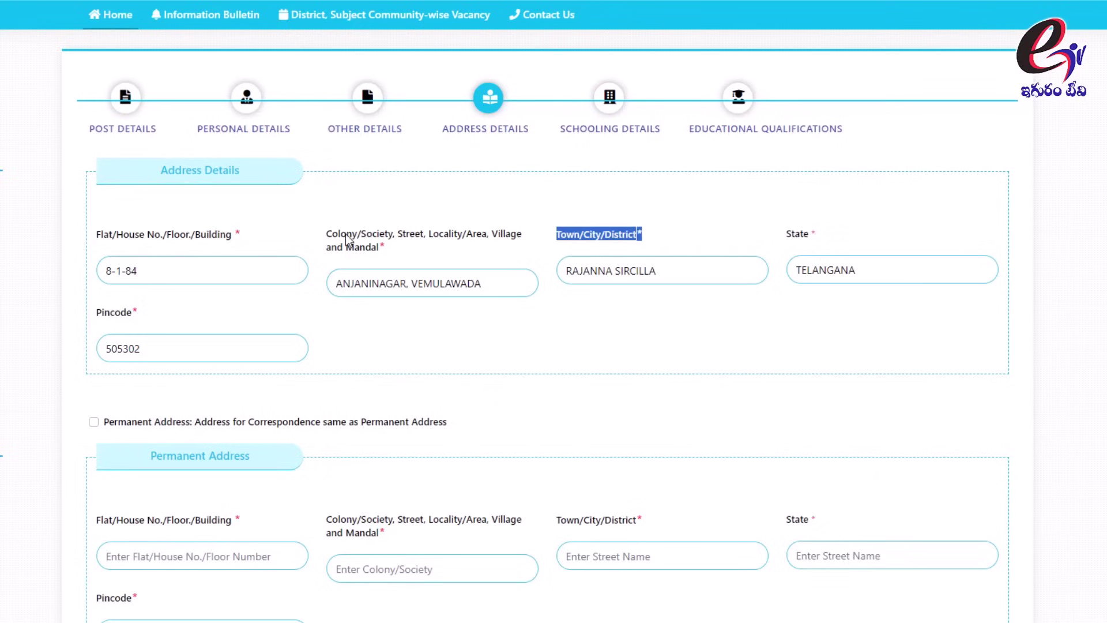
drag(332, 234, 421, 258)
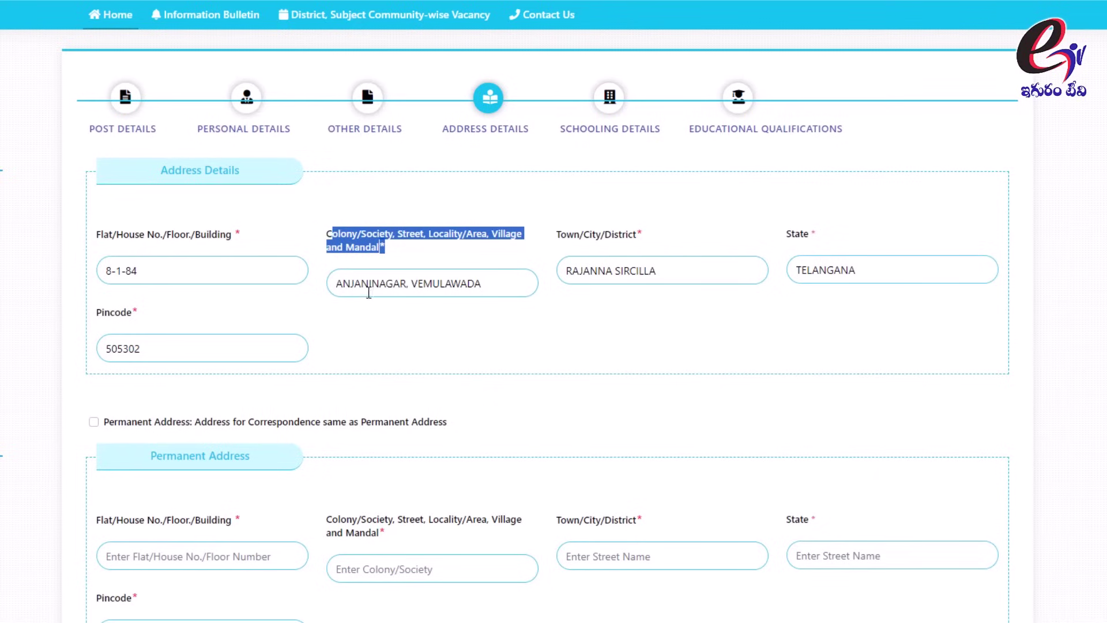
click(495, 283)
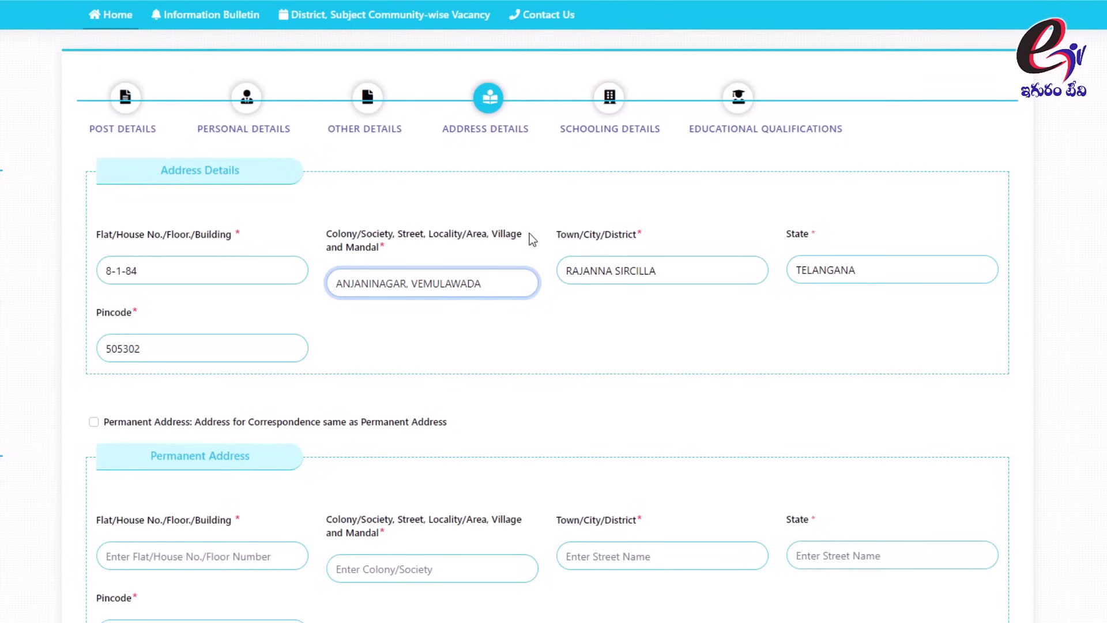
click(610, 237)
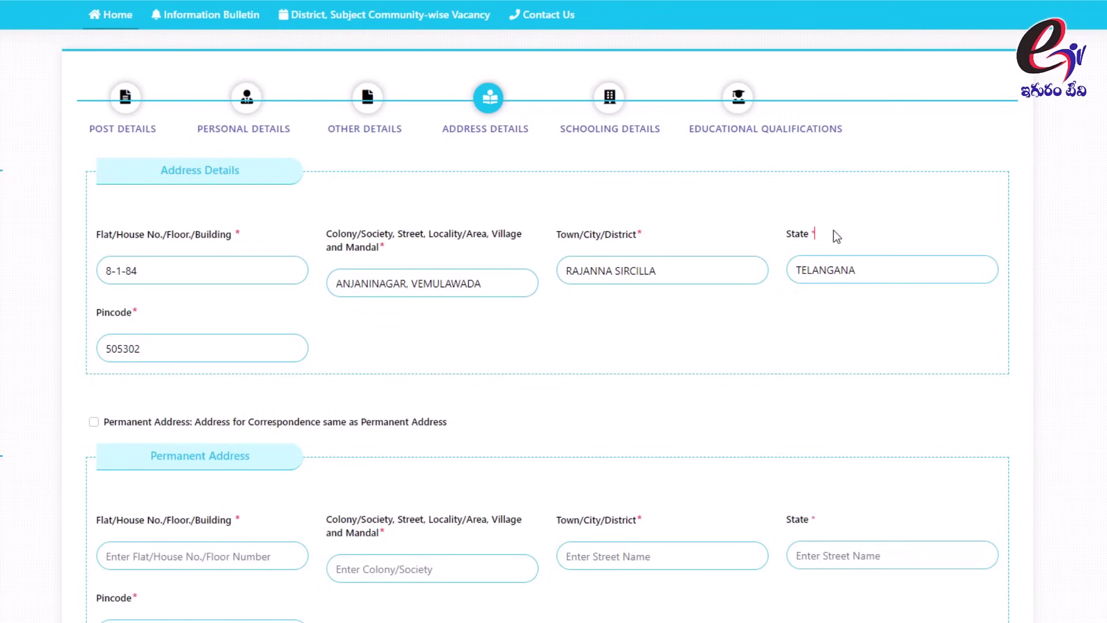
click(166, 311)
drag(105, 314, 143, 312)
click(213, 311)
Step: Tick 'Permanent Address same as correspondence' and continue to Schooling Details
scroll(181, 470, down, 3)
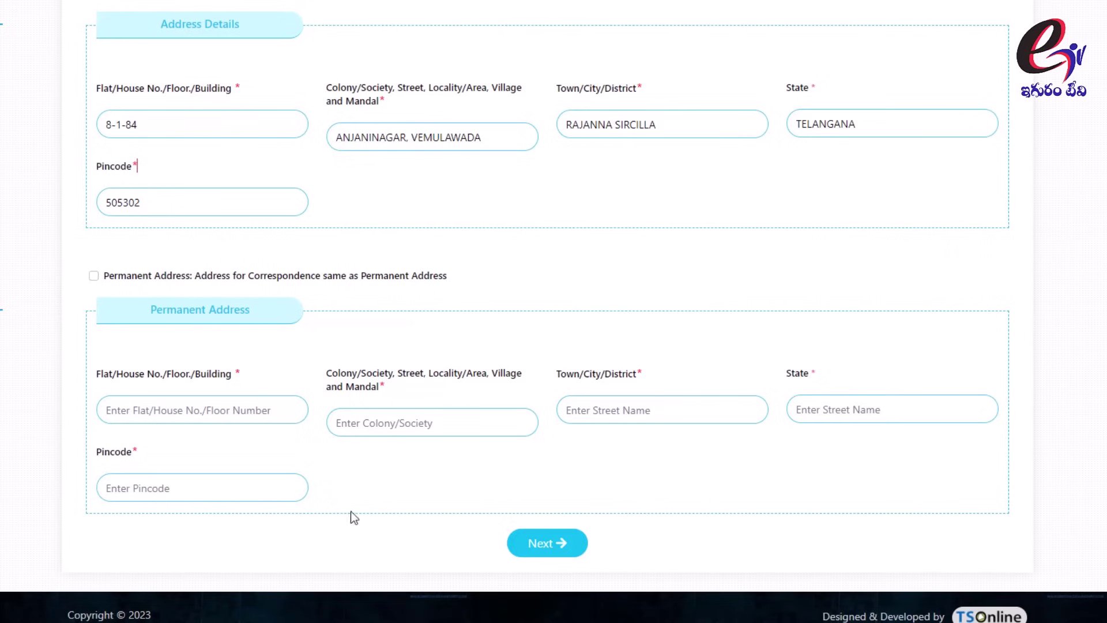
click(95, 276)
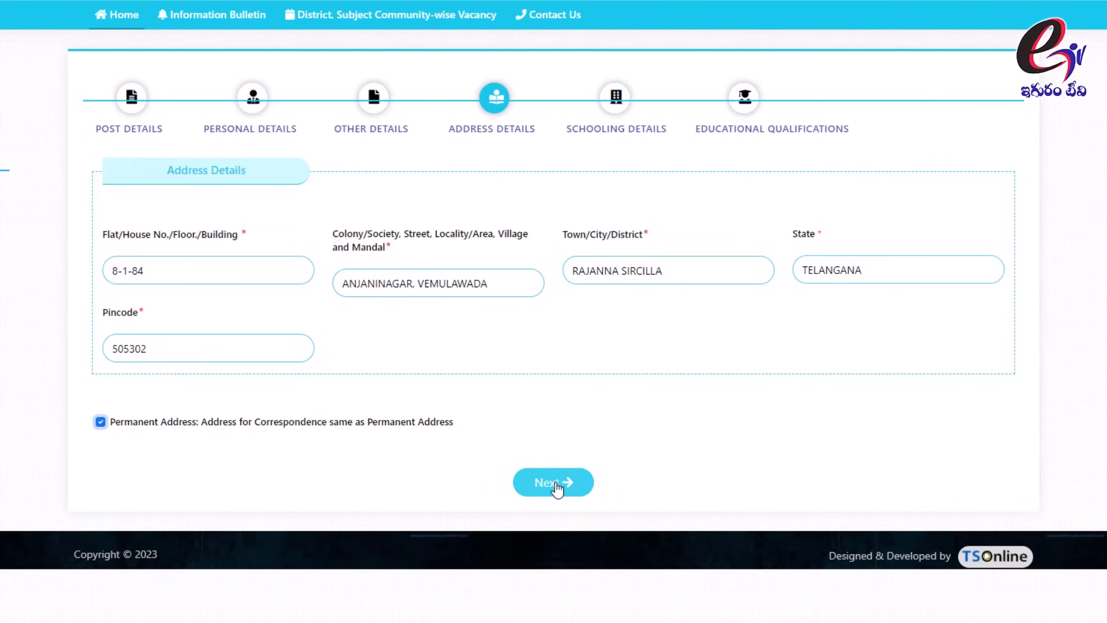
click(555, 483)
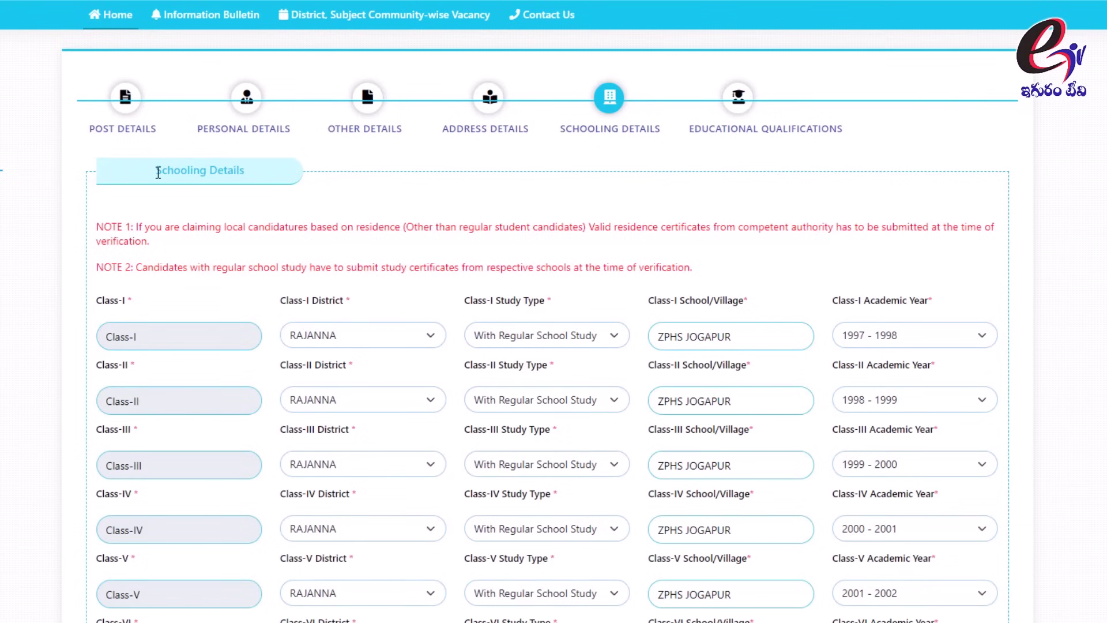
drag(158, 173, 245, 171)
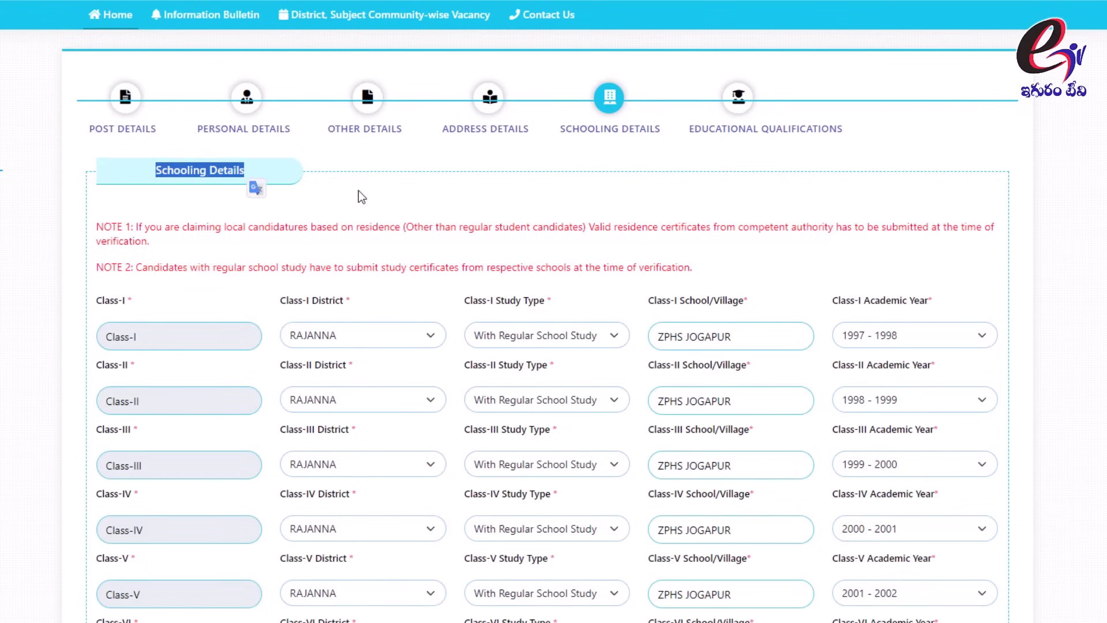
click(177, 233)
drag(97, 226, 143, 227)
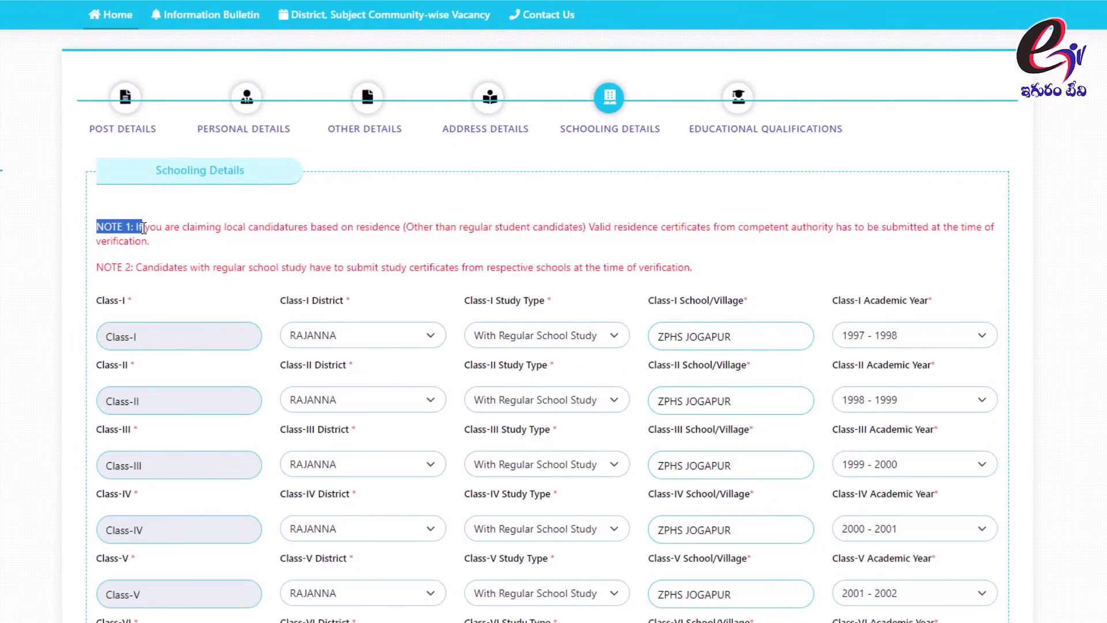
drag(94, 268, 136, 268)
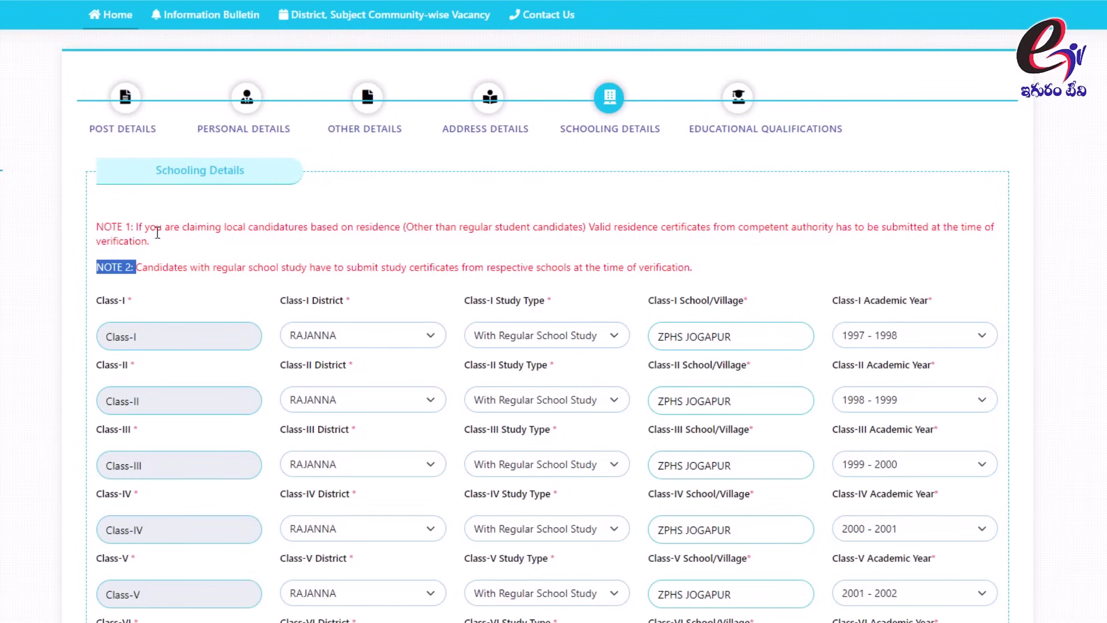
drag(149, 227, 403, 233)
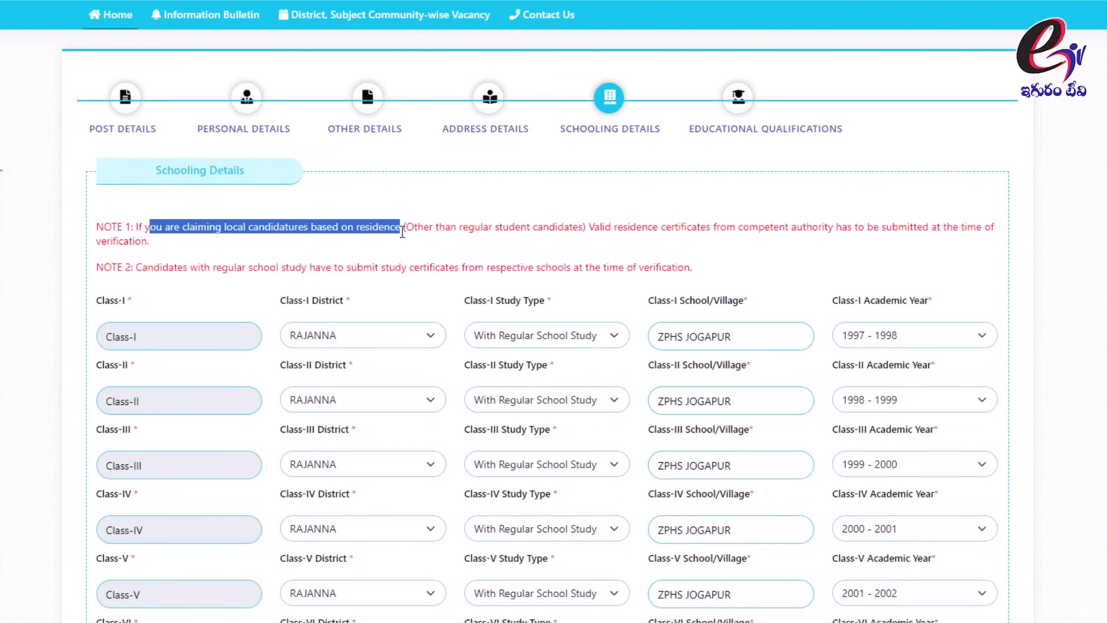
click(408, 222)
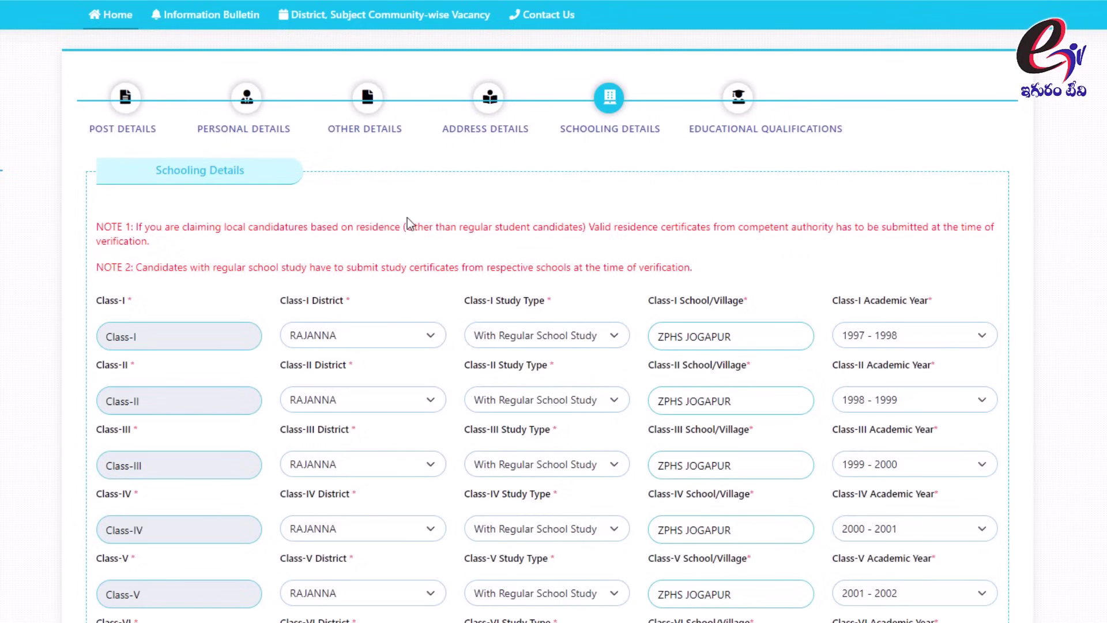
drag(407, 228, 584, 233)
click(350, 241)
drag(217, 268, 479, 269)
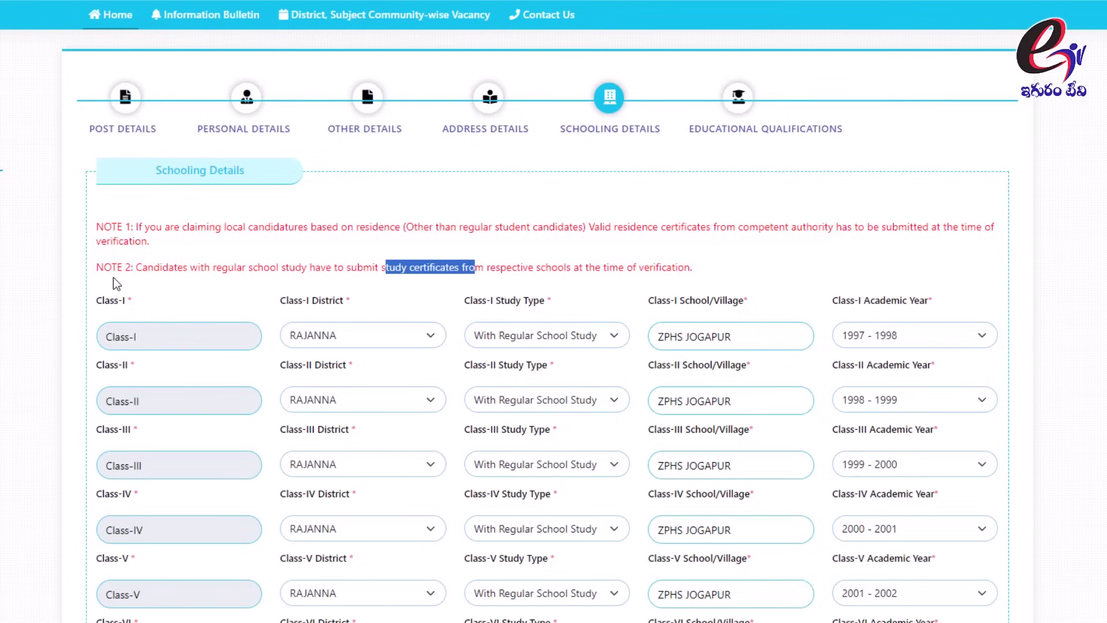
drag(97, 268, 161, 267)
click(373, 249)
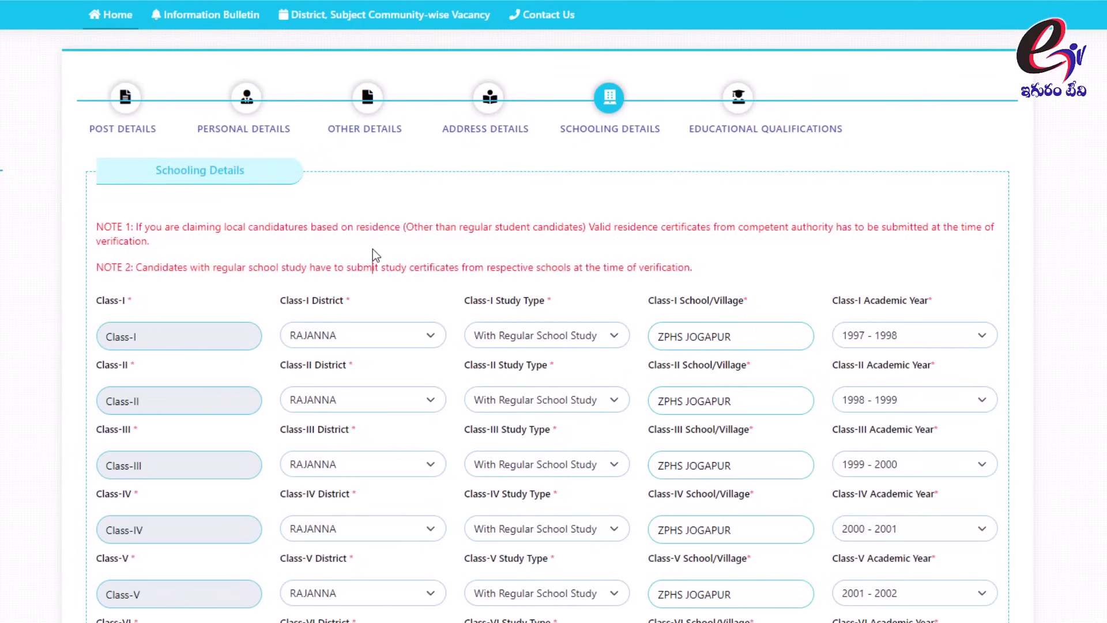
scroll(118, 343, down, 4)
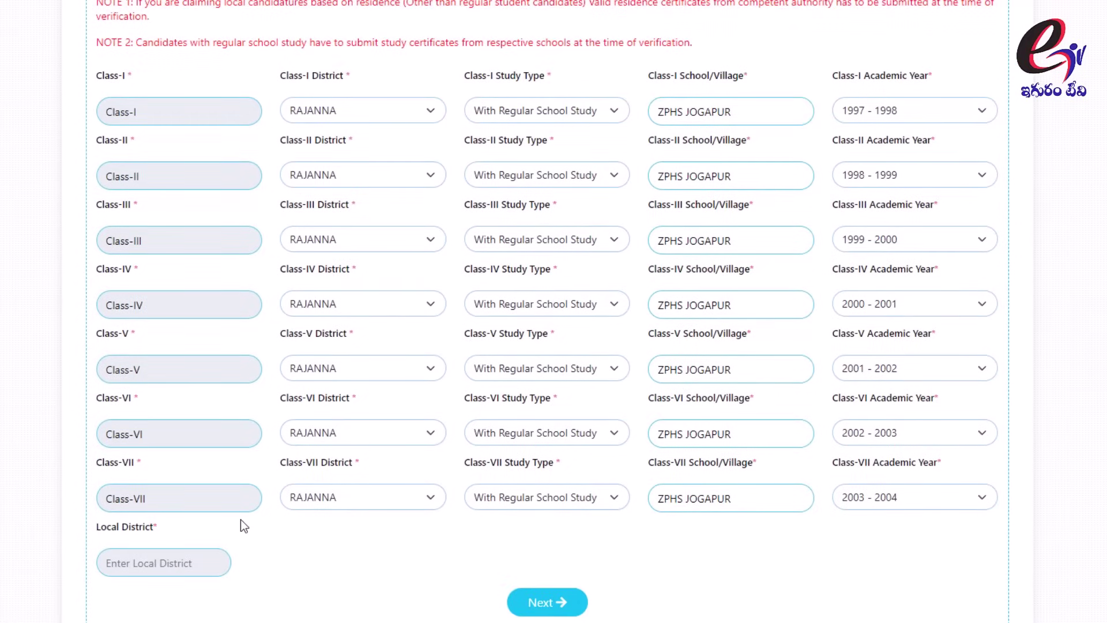
scroll(240, 519, up, 4)
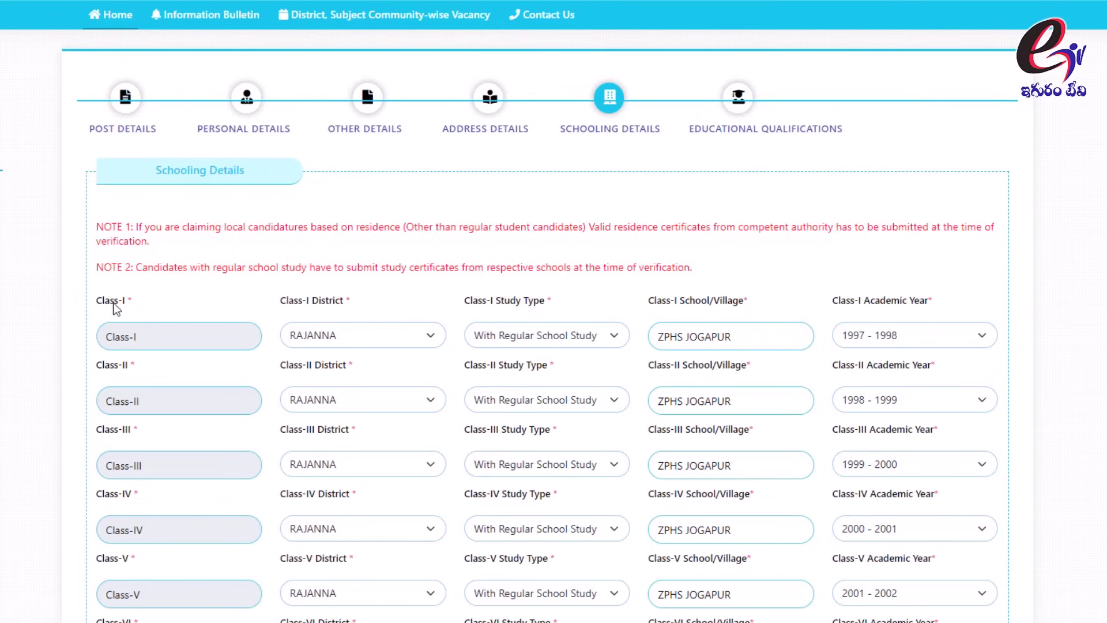
drag(112, 301, 130, 300)
drag(282, 301, 365, 318)
drag(456, 301, 546, 300)
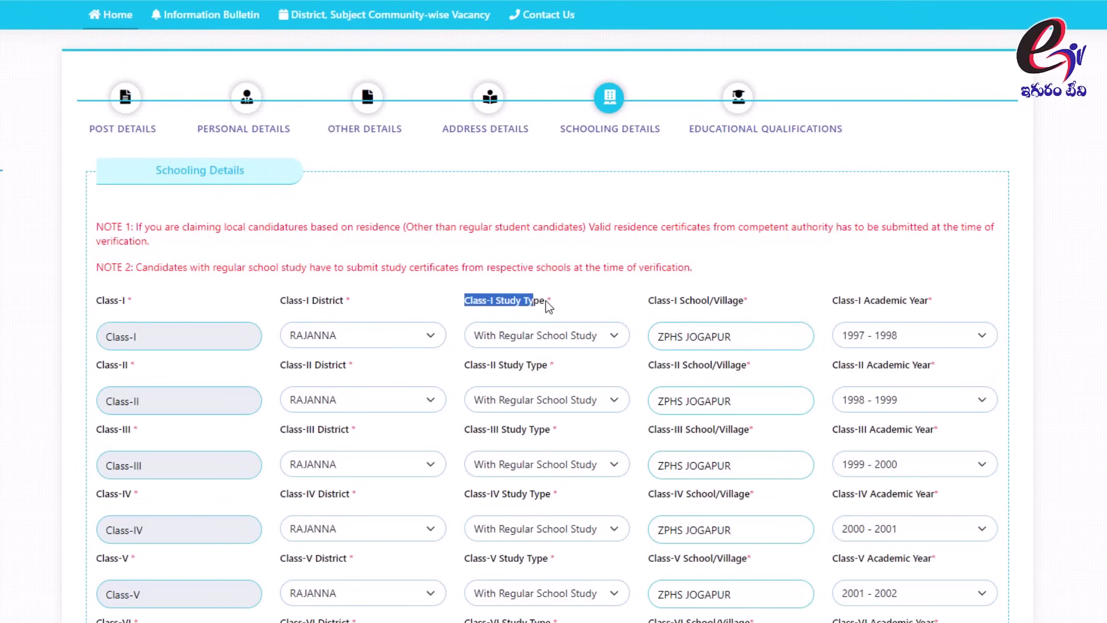
click(596, 297)
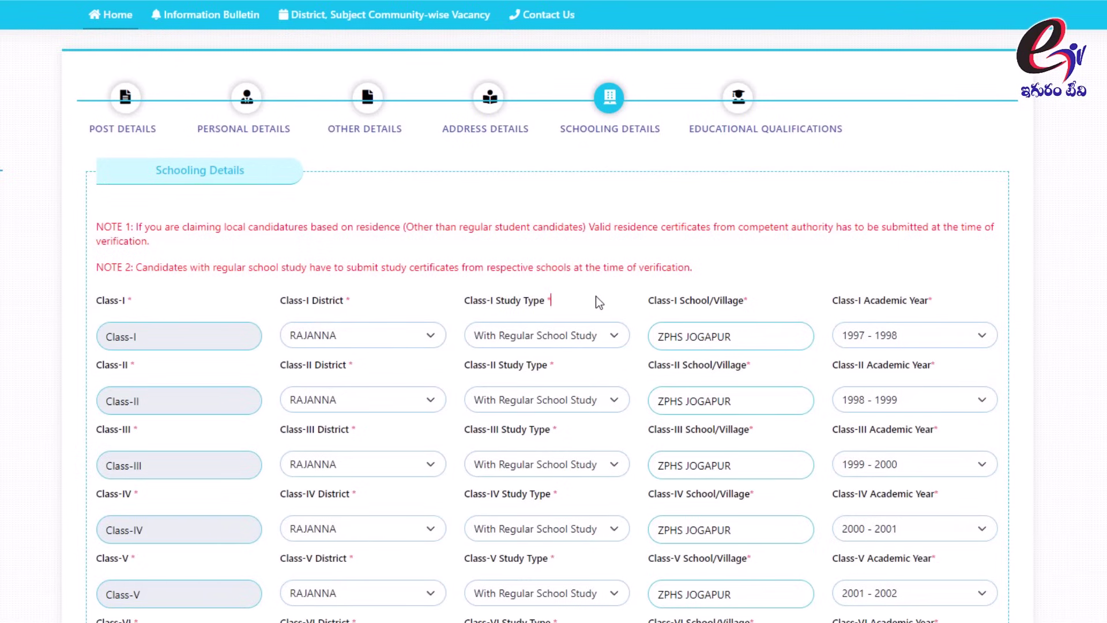
click(548, 333)
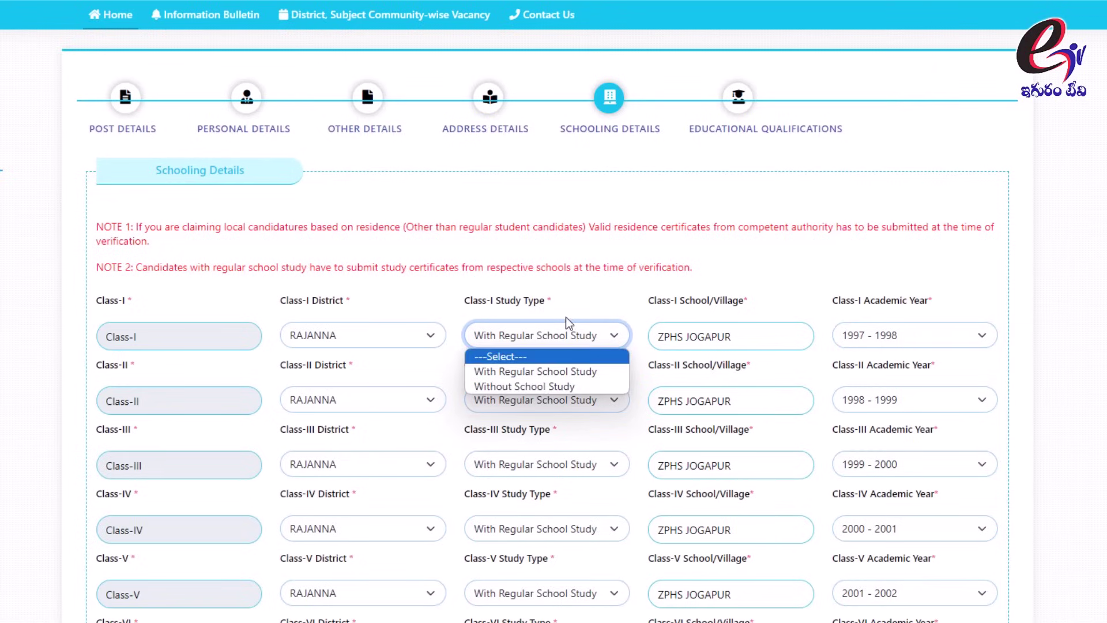
click(587, 303)
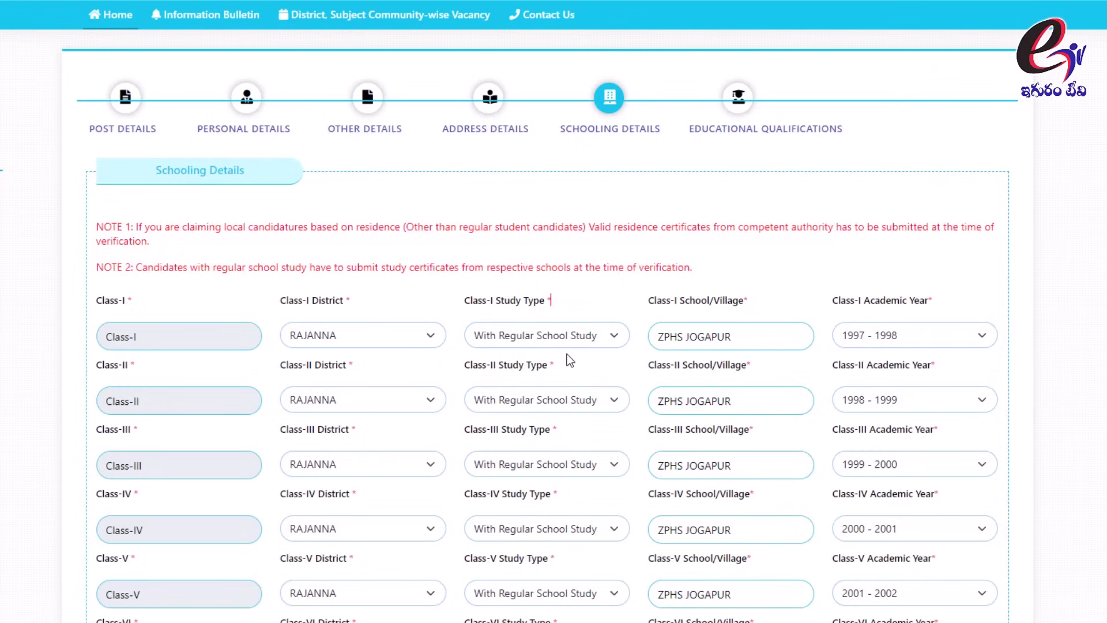
click(571, 334)
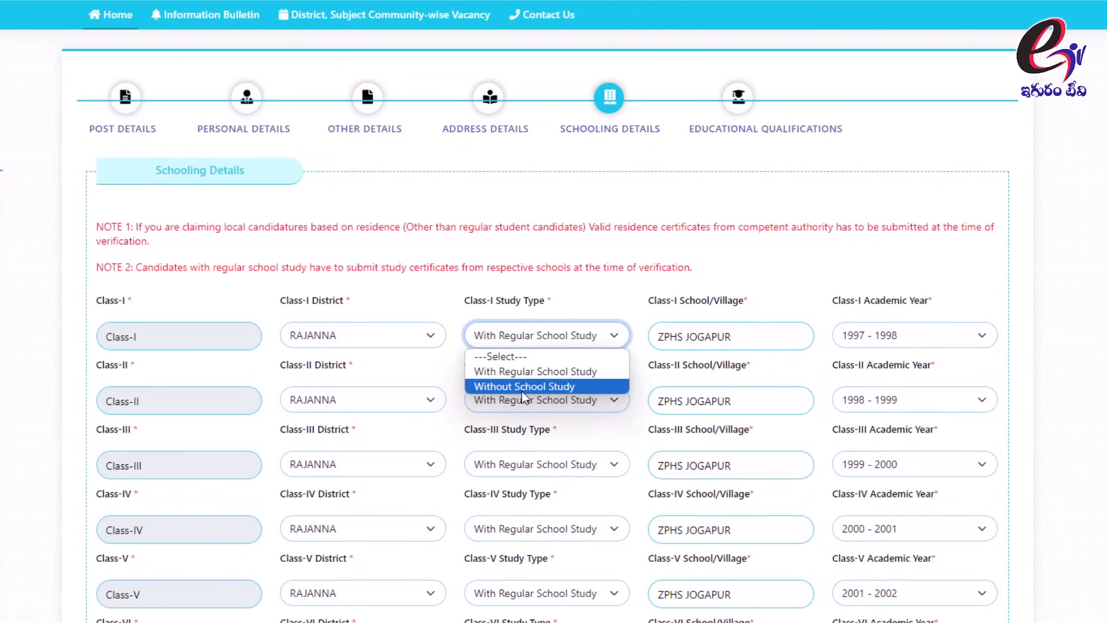
click(577, 282)
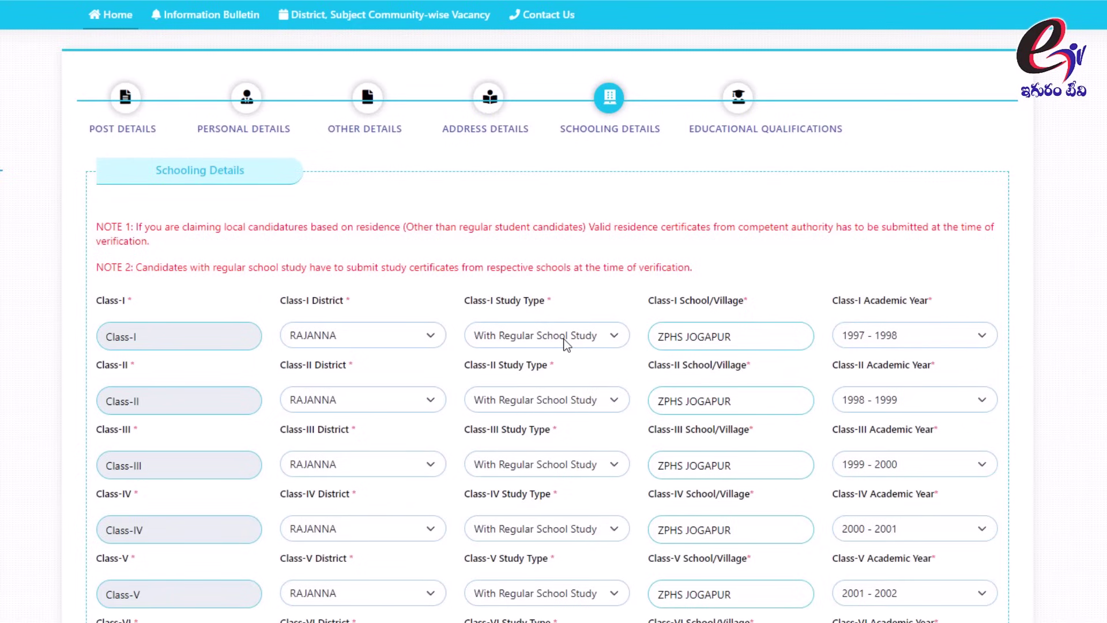
click(567, 344)
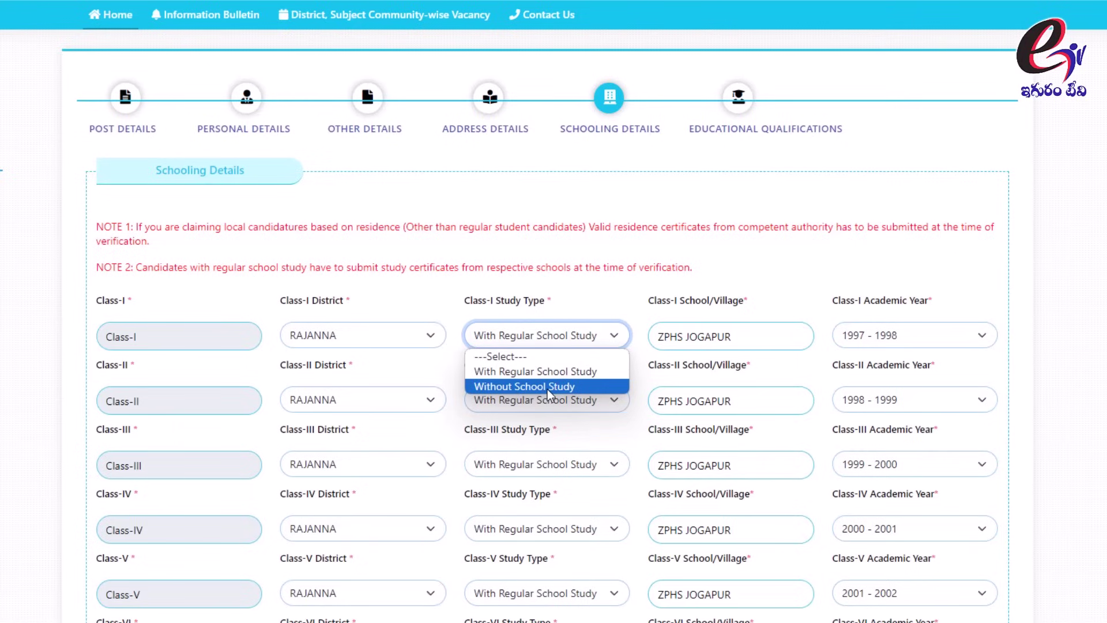
click(431, 300)
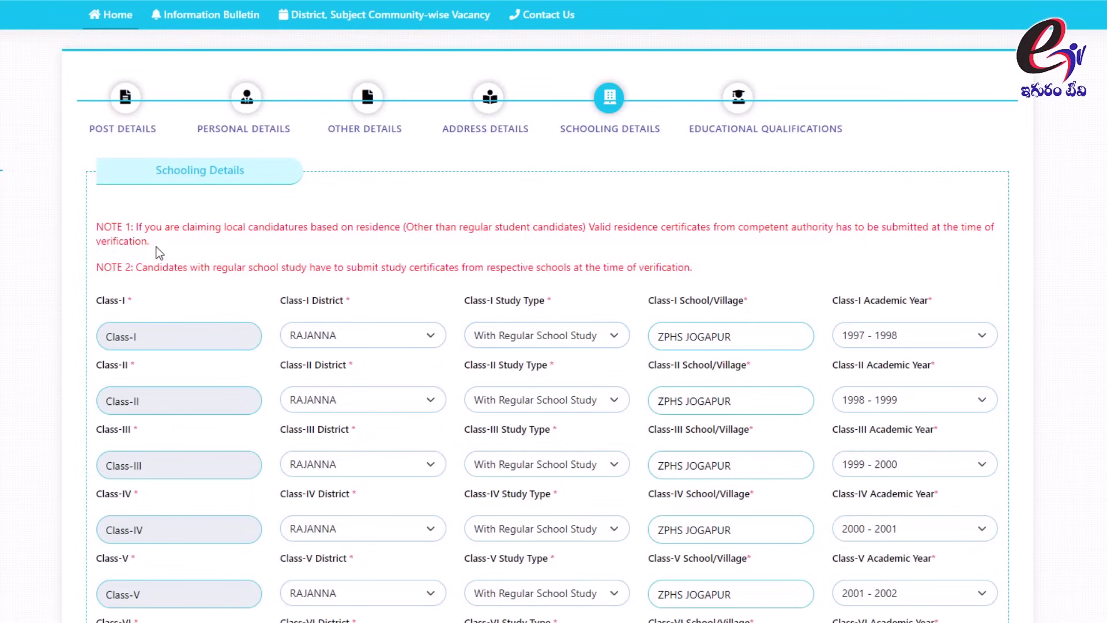
drag(96, 227, 659, 227)
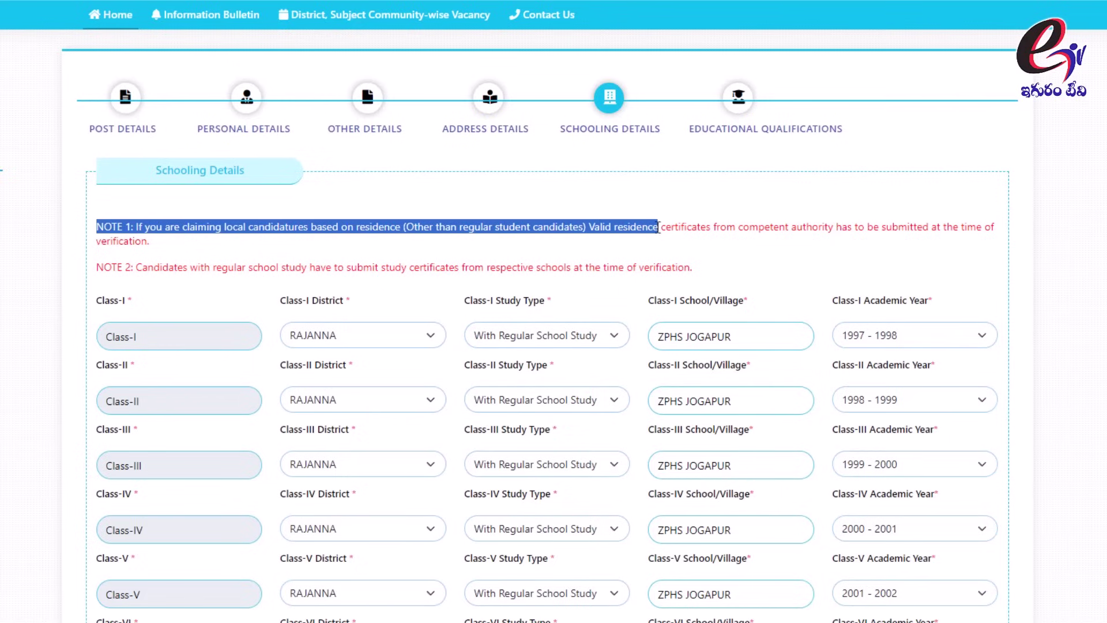
click(365, 233)
scroll(166, 336, down, 1)
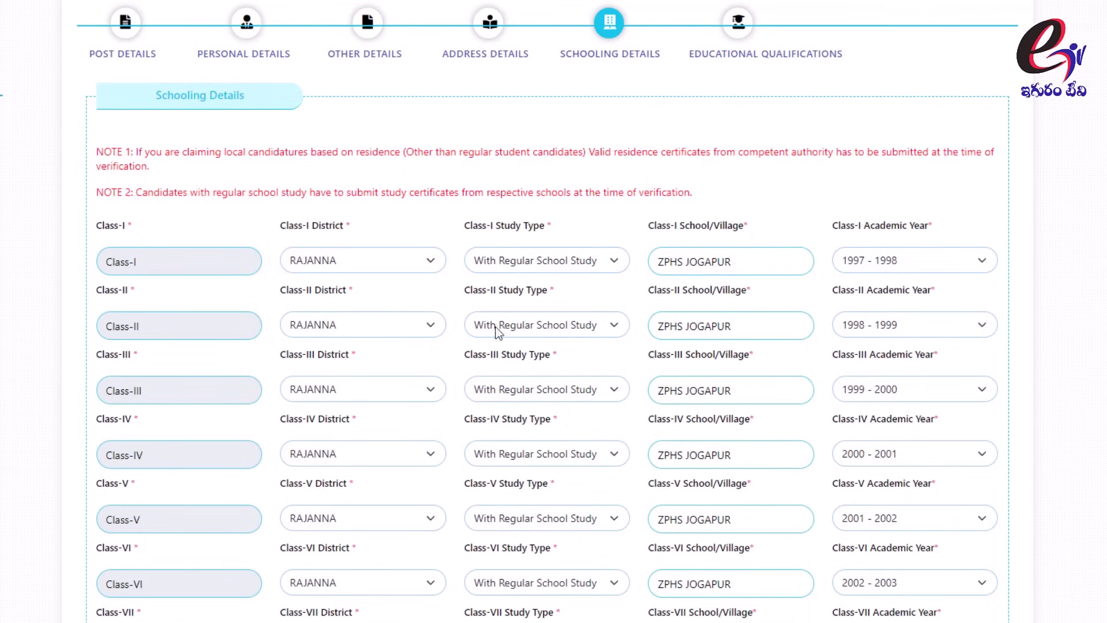
scroll(567, 434, up, 1)
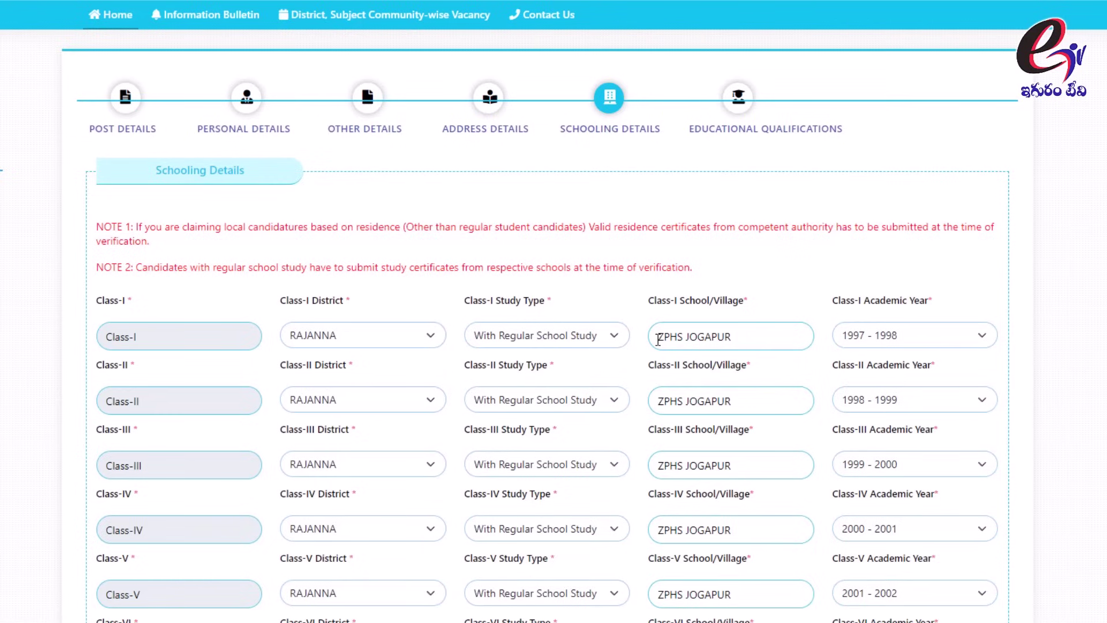
double_click(659, 339)
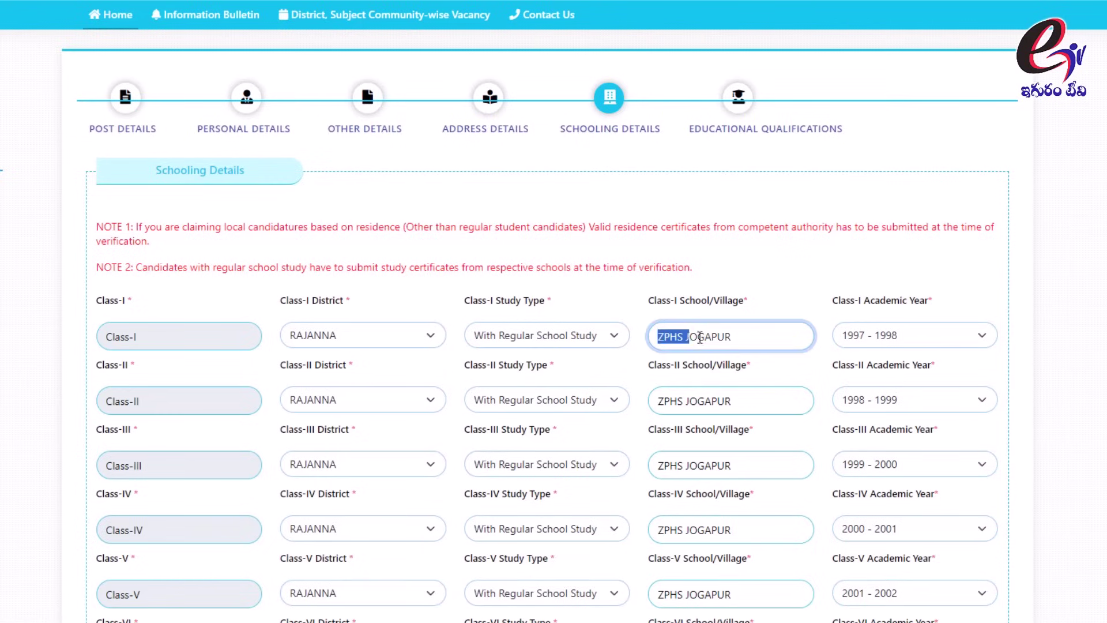
drag(700, 337, 744, 331)
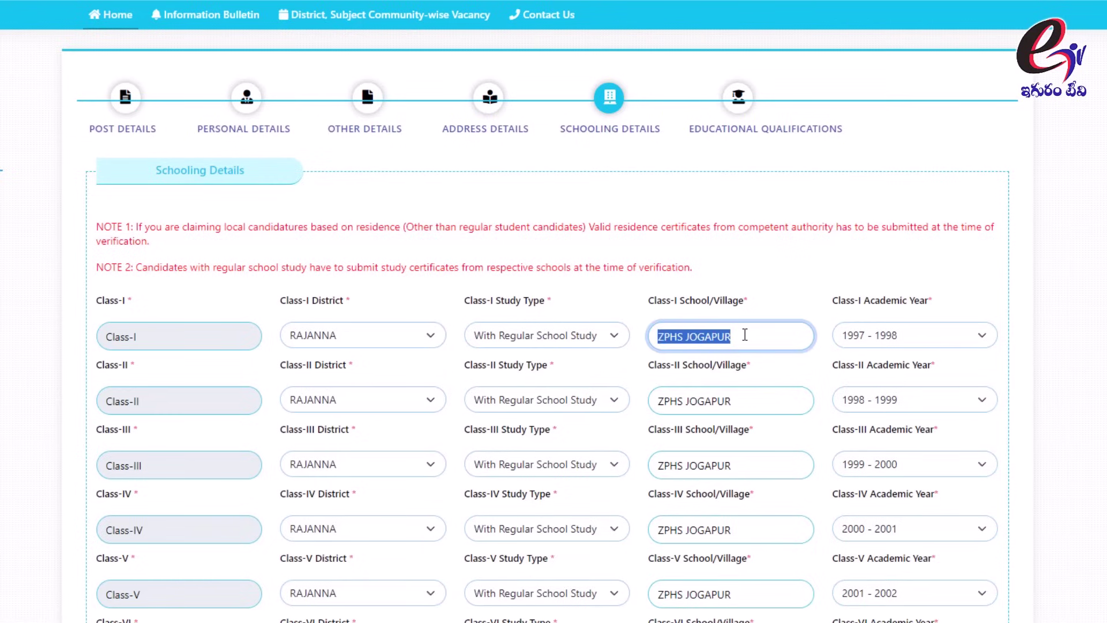
click(693, 341)
drag(653, 333, 733, 337)
click(776, 333)
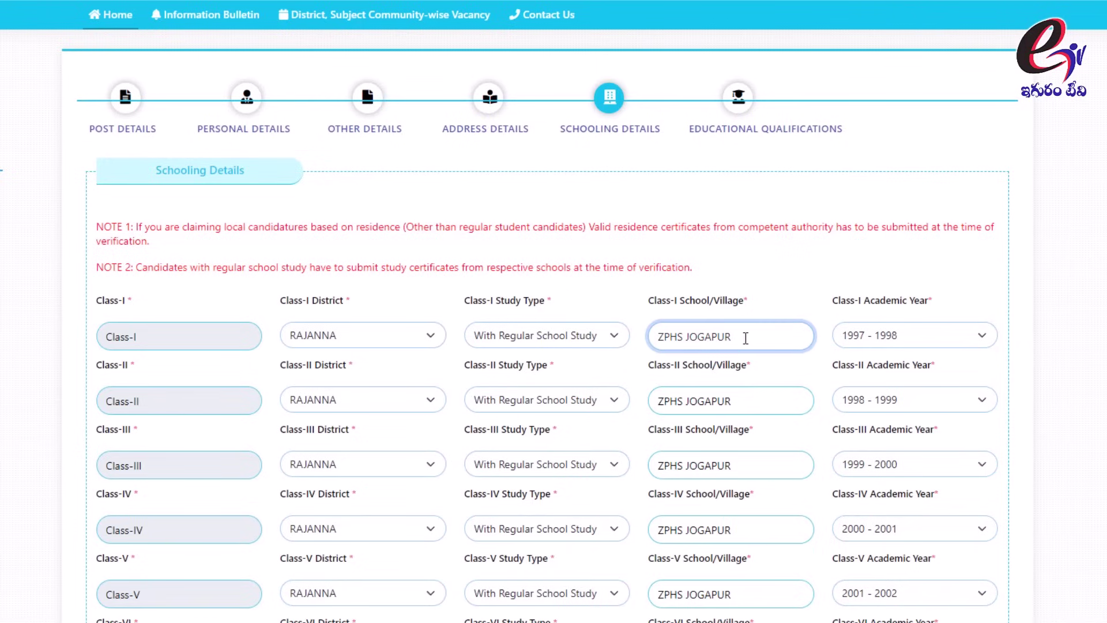
drag(739, 341, 658, 337)
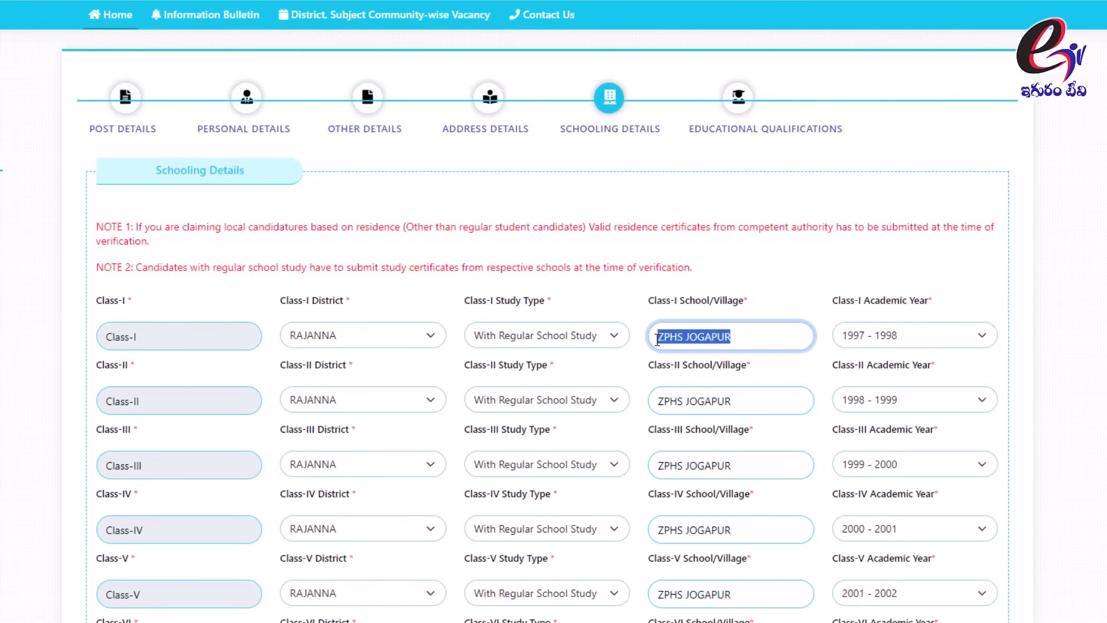
click(751, 335)
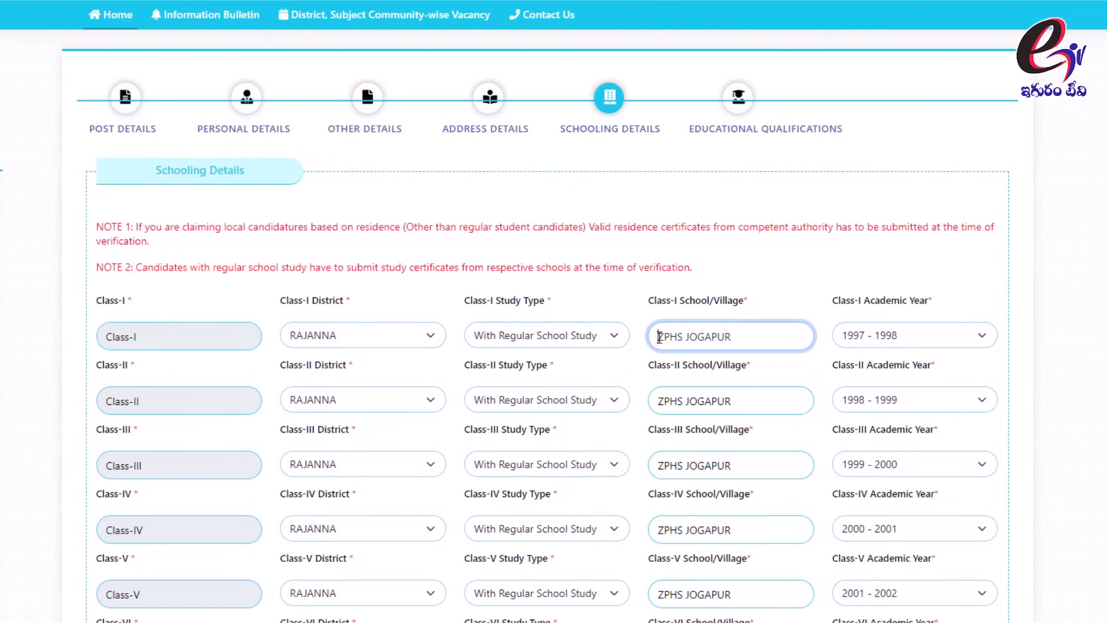
drag(658, 336, 741, 337)
click(740, 341)
click(946, 336)
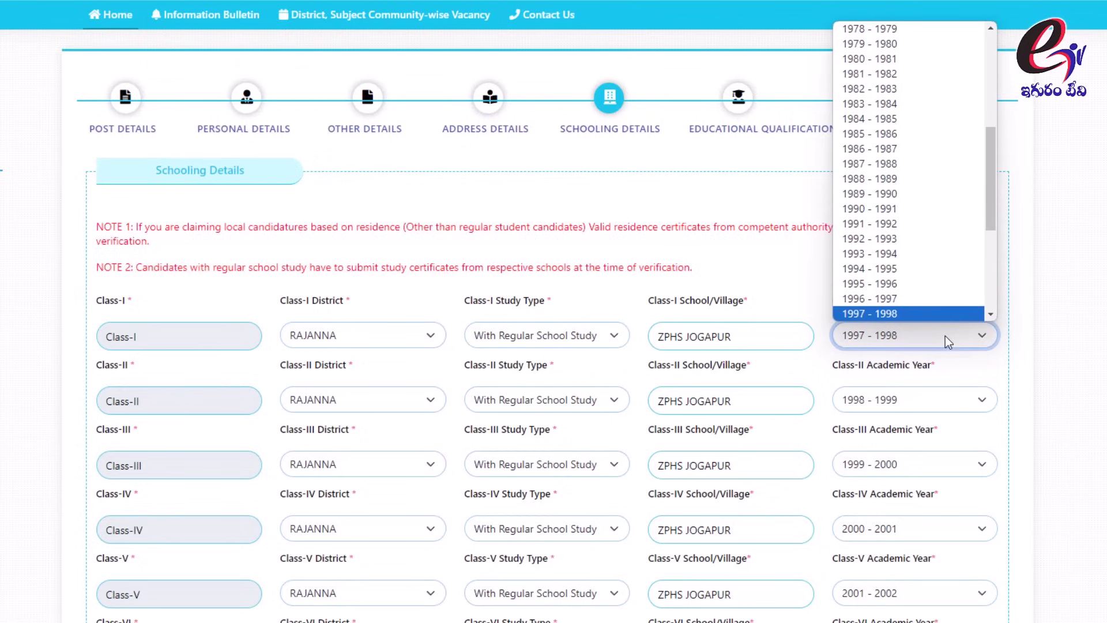
click(1080, 285)
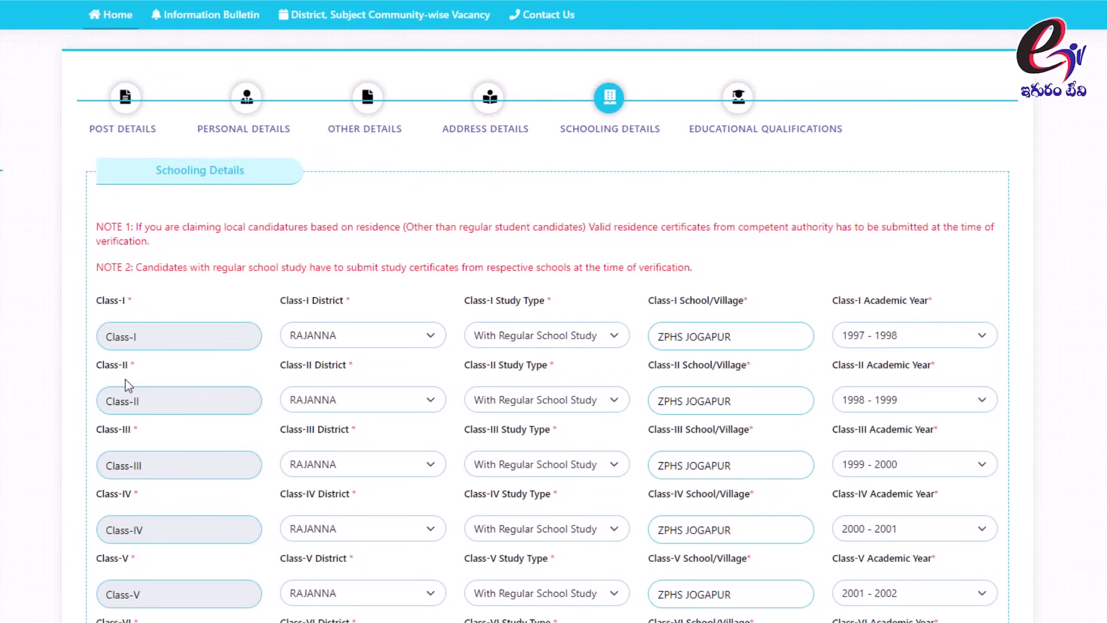
scroll(126, 379, down, 1)
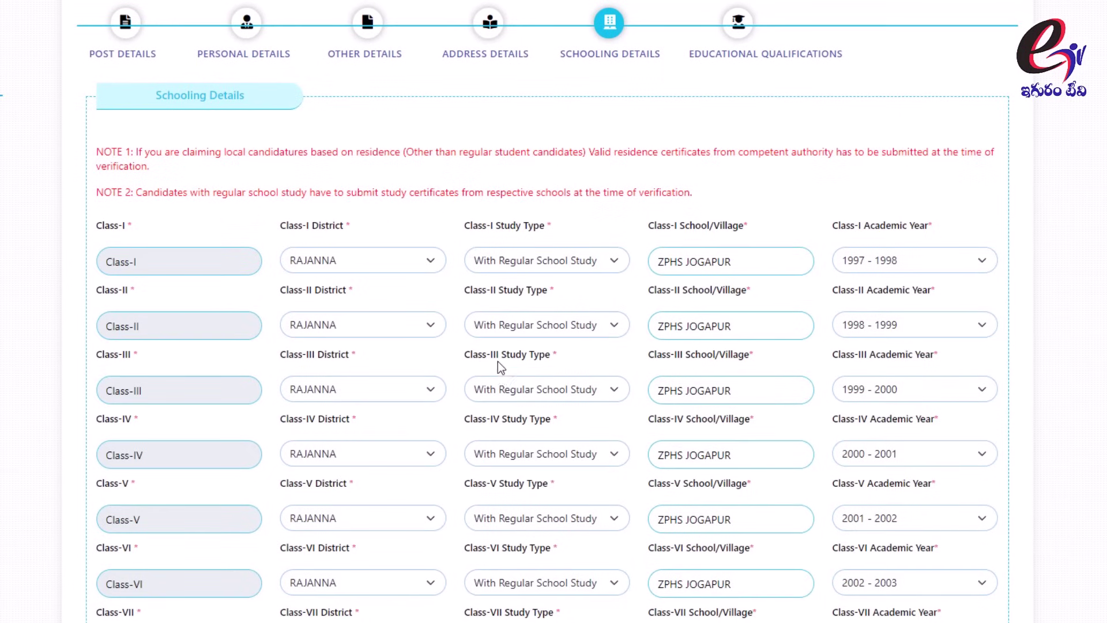
scroll(379, 463, down, 2)
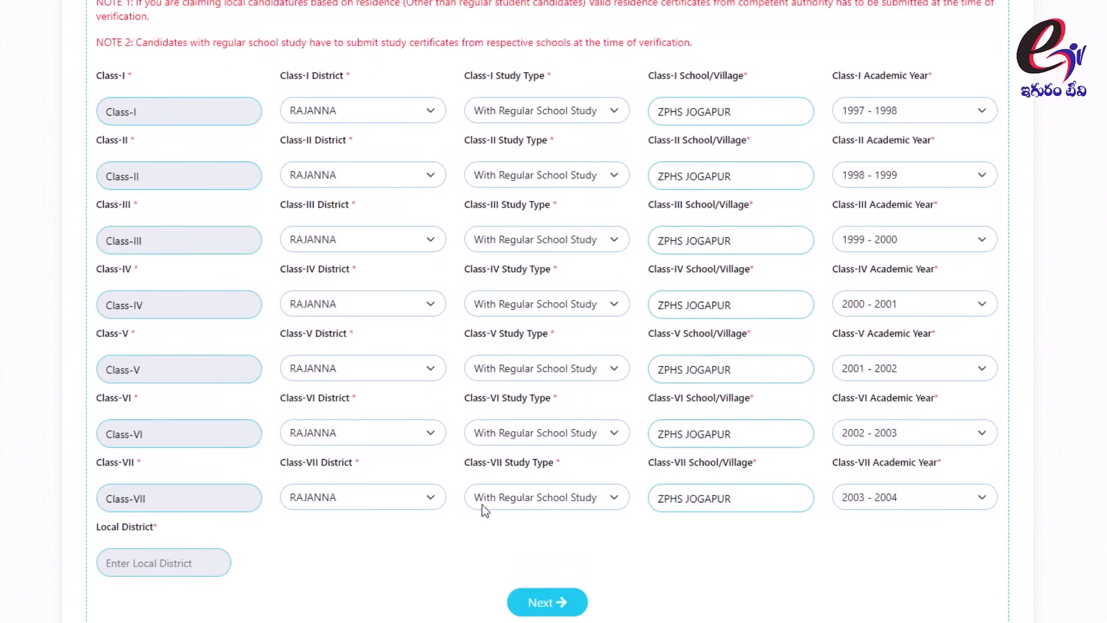
click(338, 432)
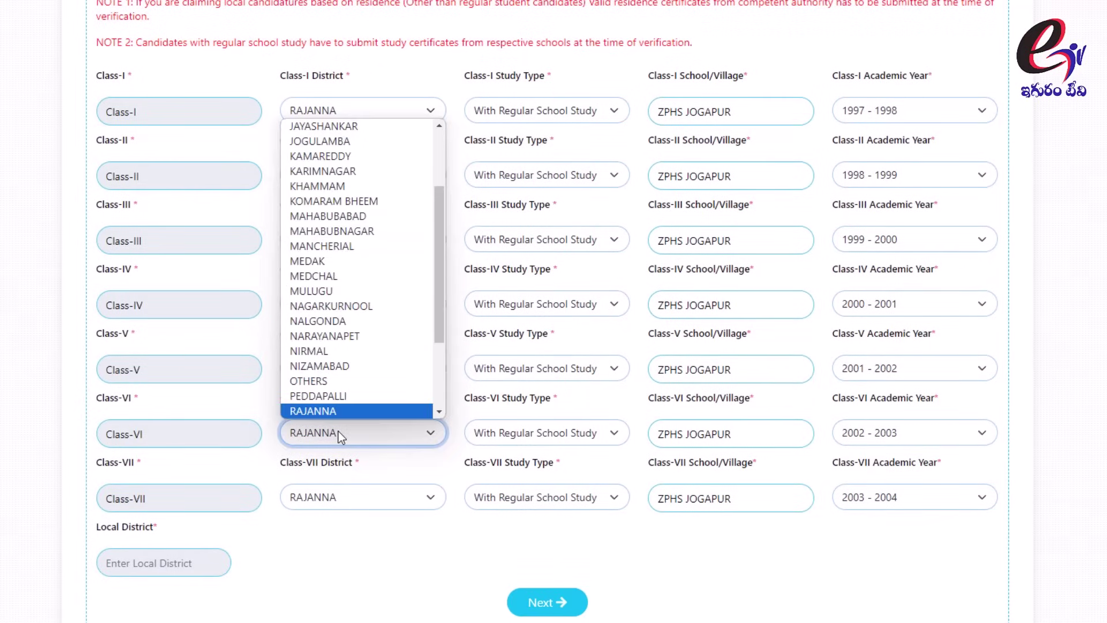
click(338, 432)
click(364, 499)
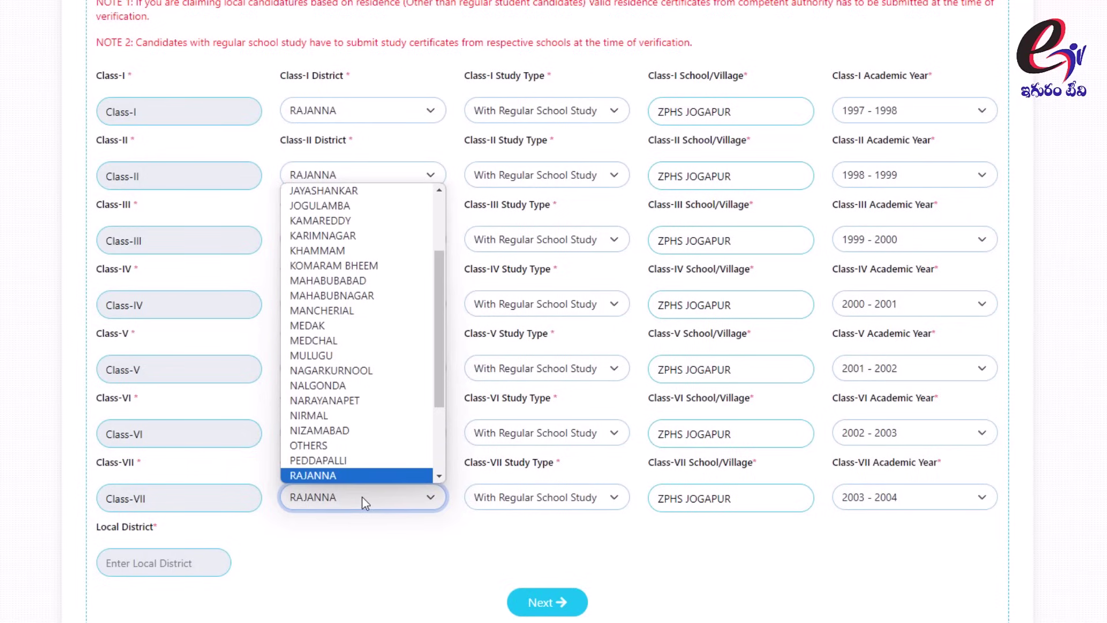
key(Down)
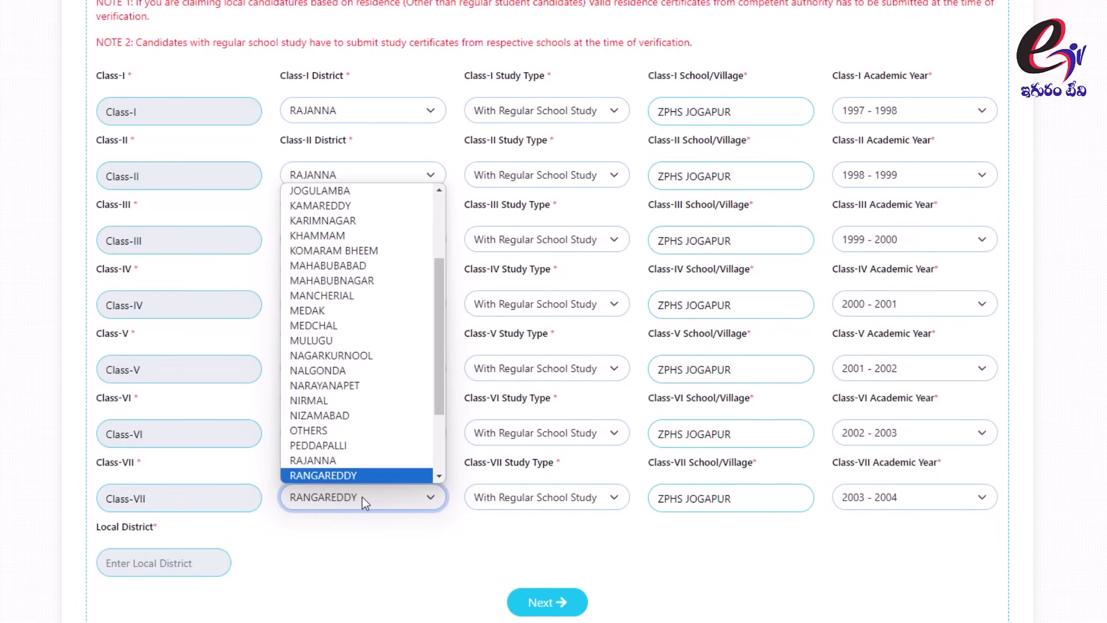
key(Up)
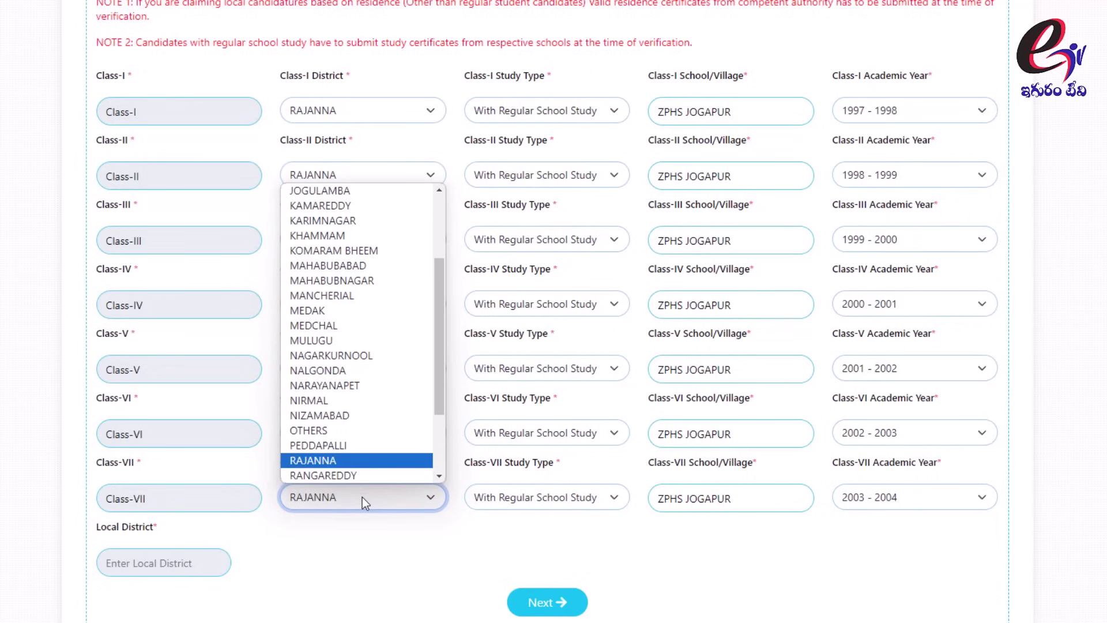
key(Home)
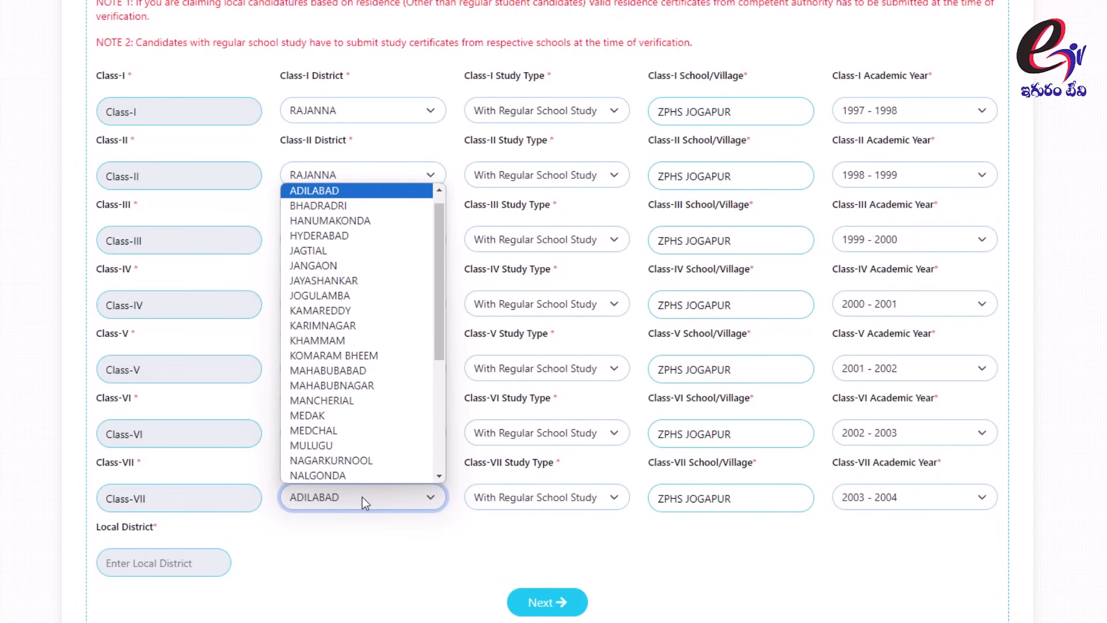
key(n)
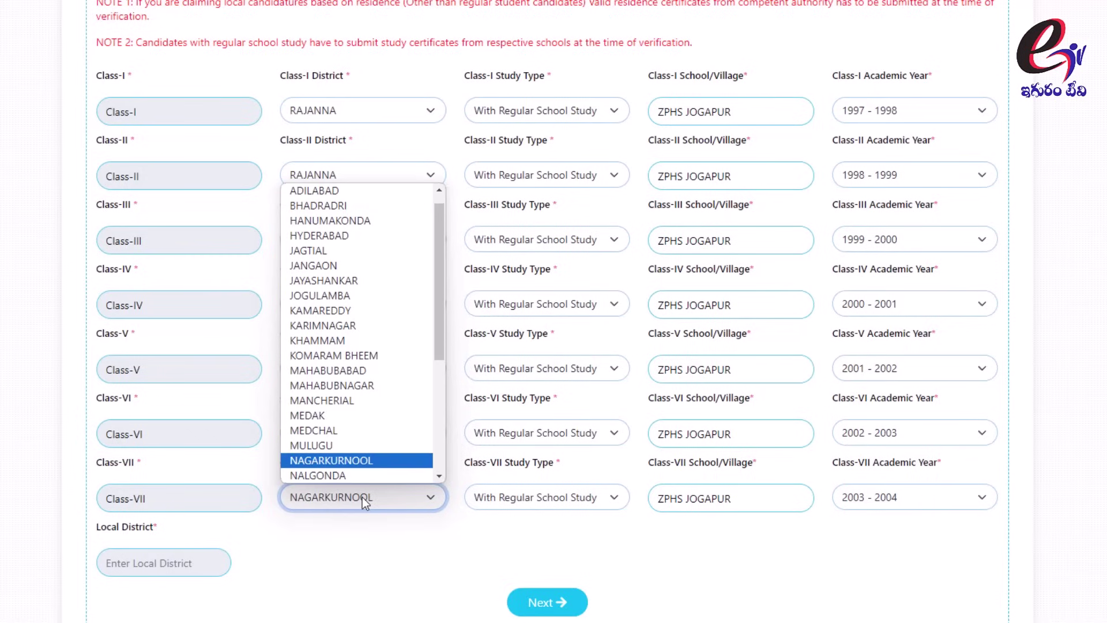
key(n)
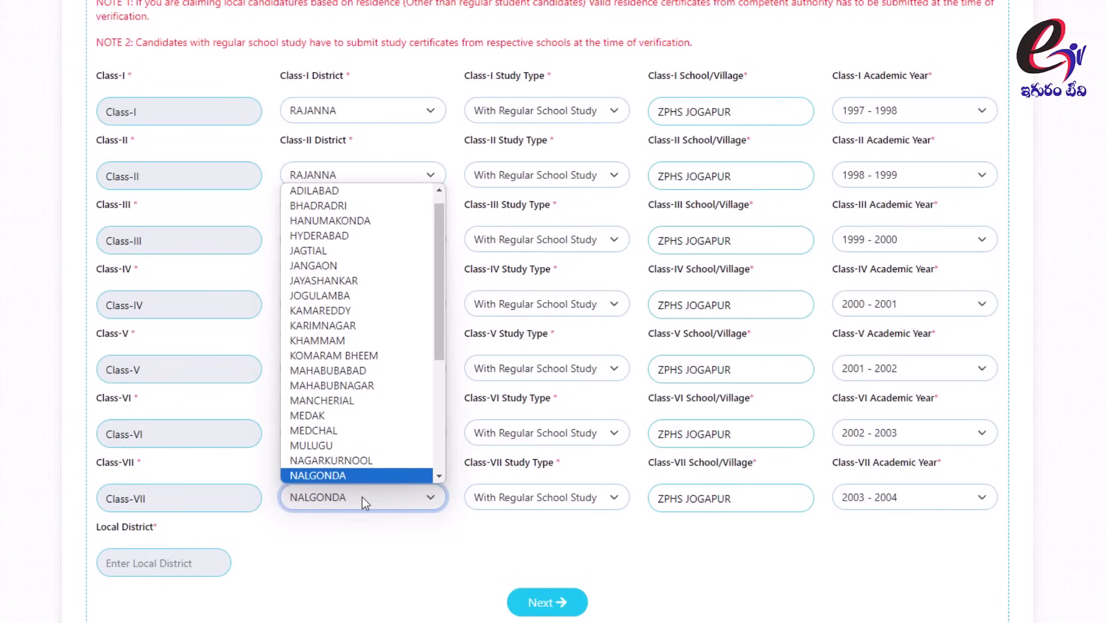
key(r)
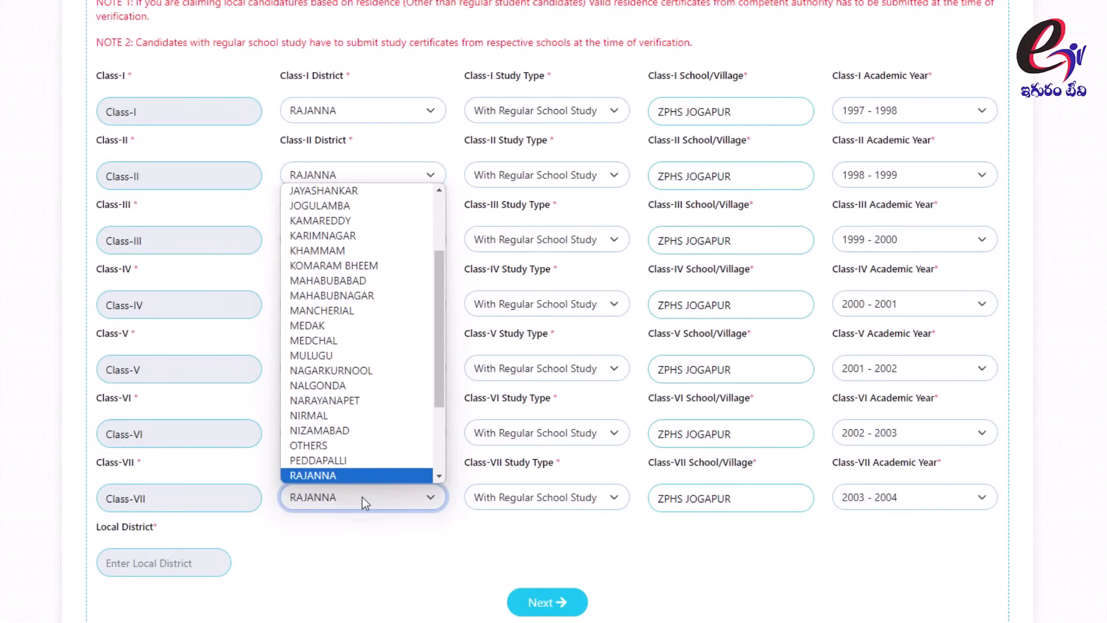
key(Return)
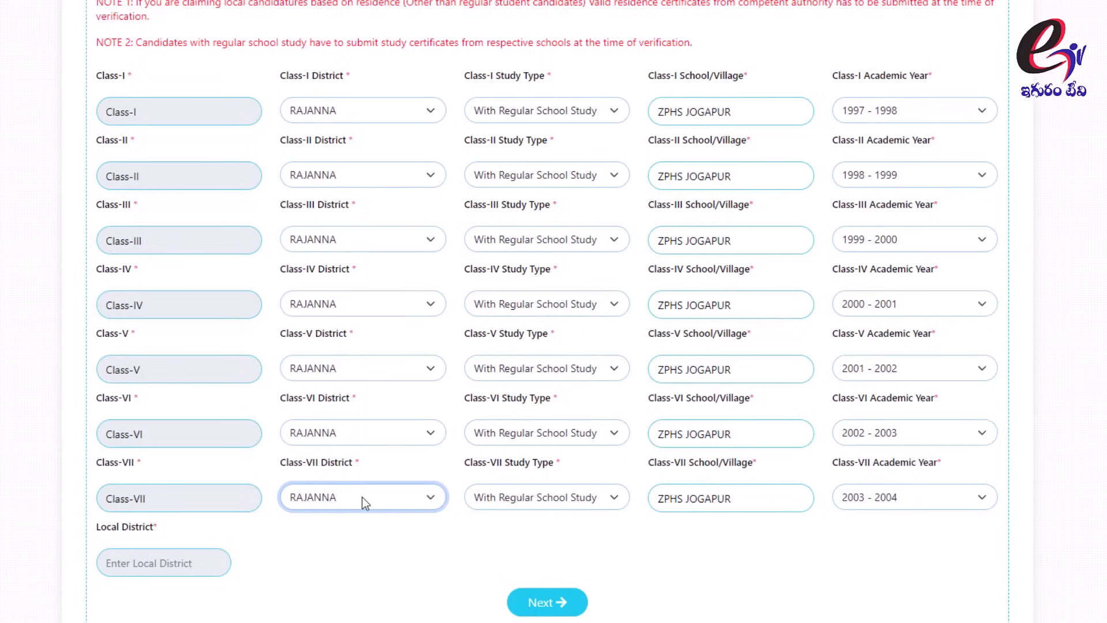
click(421, 541)
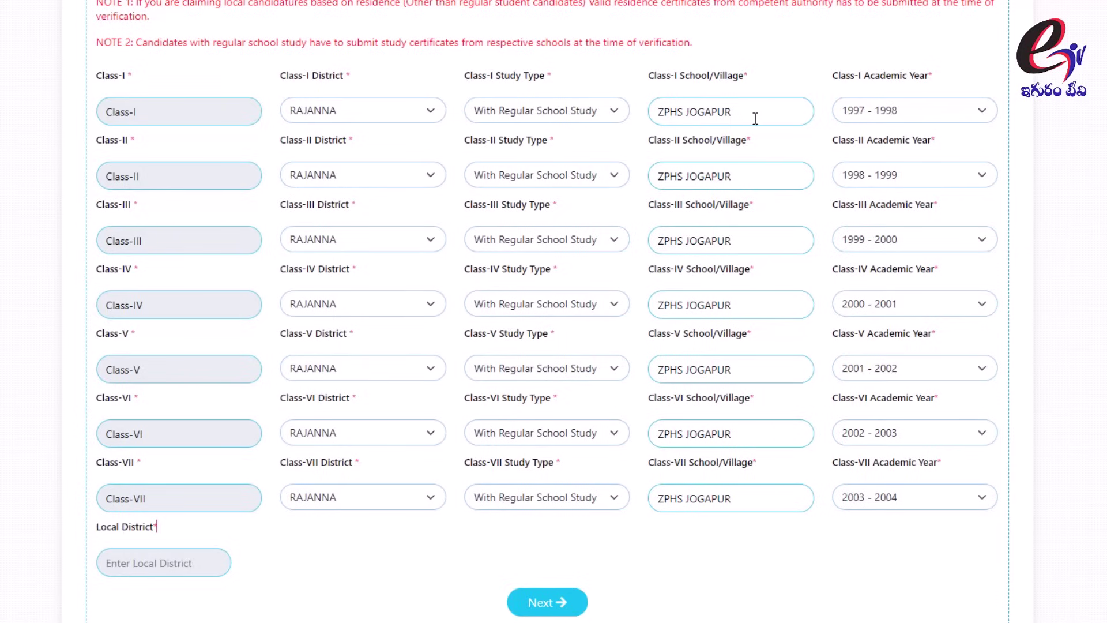
Step: Clear the Class-I to Class-IV School/Village entries
drag(760, 112, 655, 111)
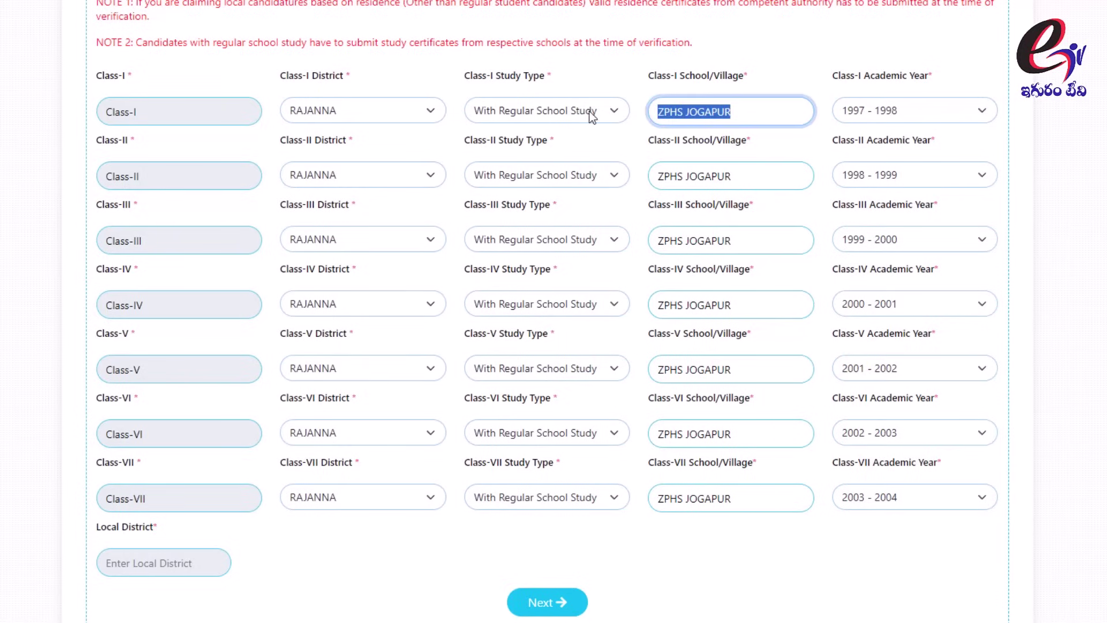
key(BackSpace)
drag(750, 183, 665, 183)
key(BackSpace)
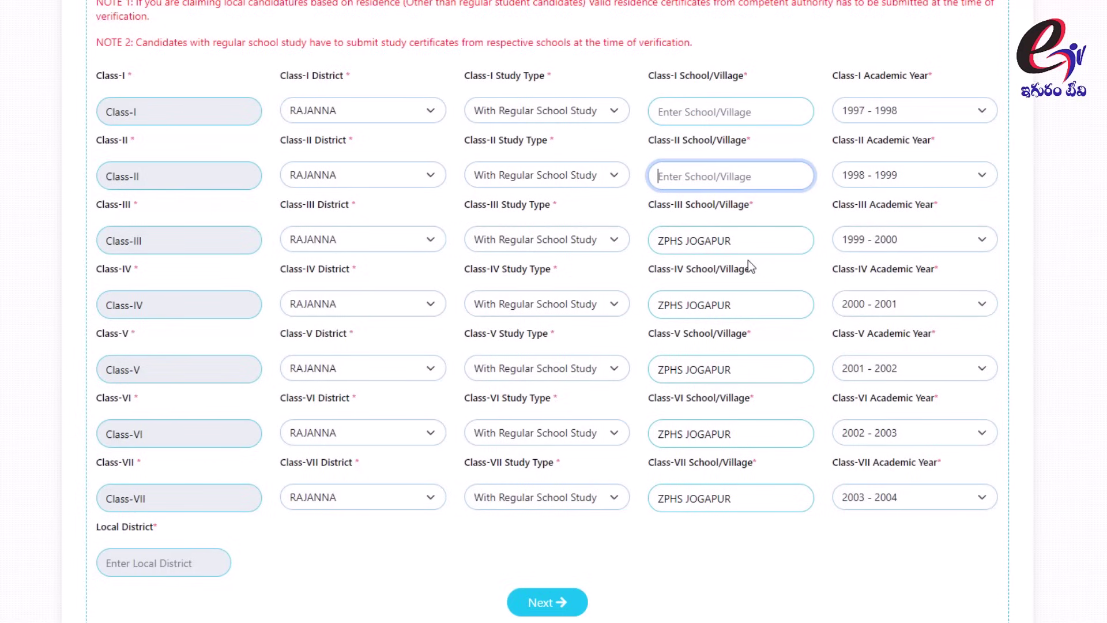
drag(750, 248, 610, 244)
key(BackSpace)
drag(759, 302, 588, 309)
key(BackSpace)
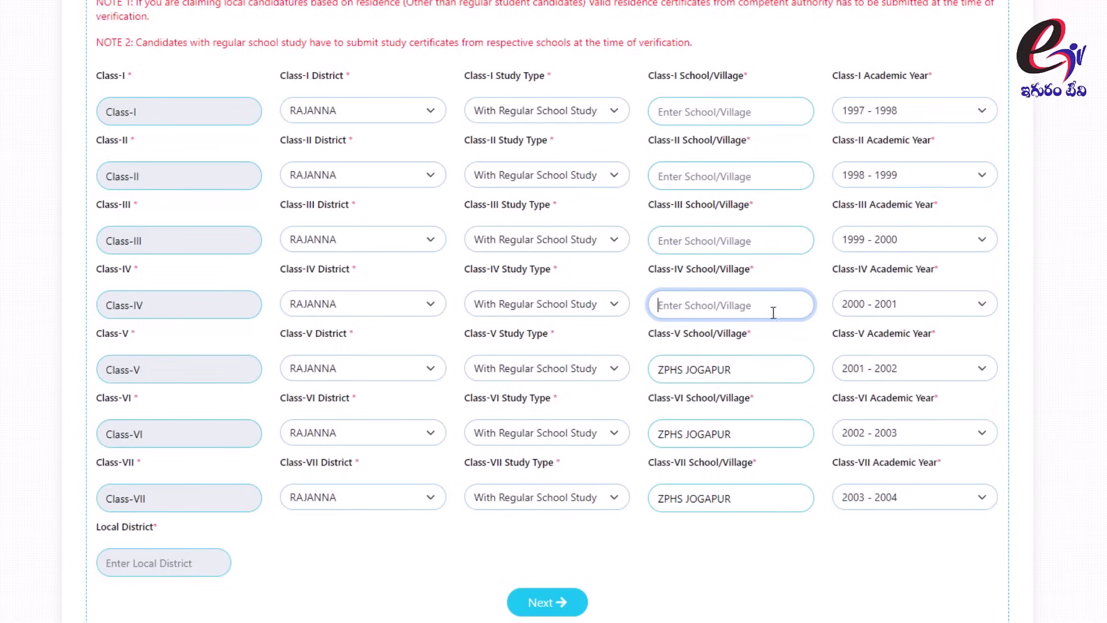
Step: Copy ZPHS JOGAPUR from Class-V and paste it into Class-I through Class-IV
drag(746, 369, 610, 372)
key(ctrl+c)
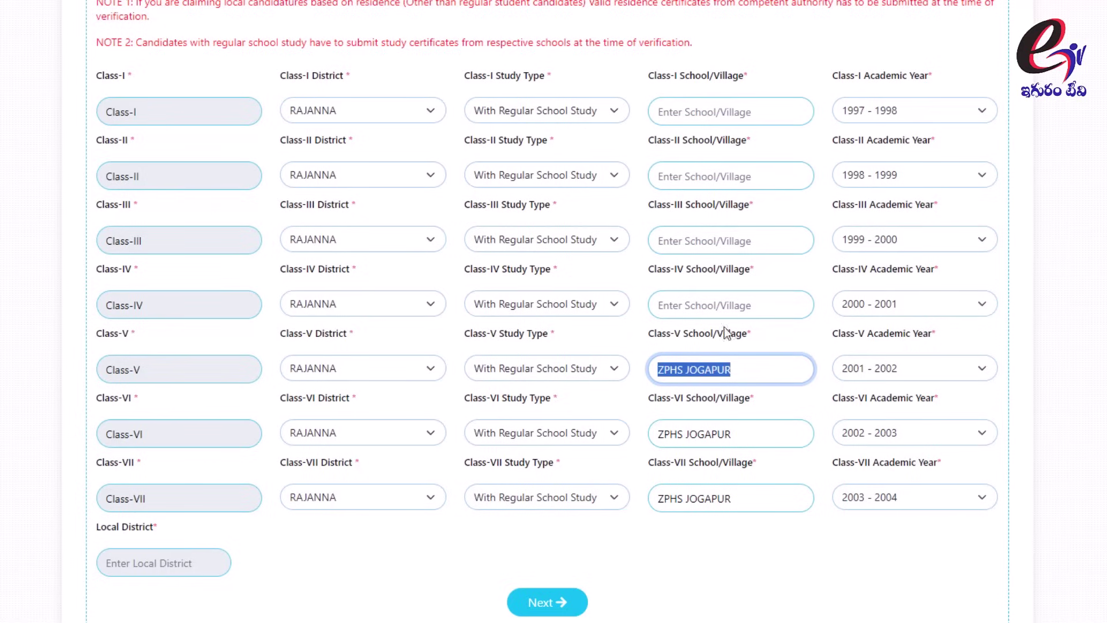
click(730, 111)
key(ctrl+v)
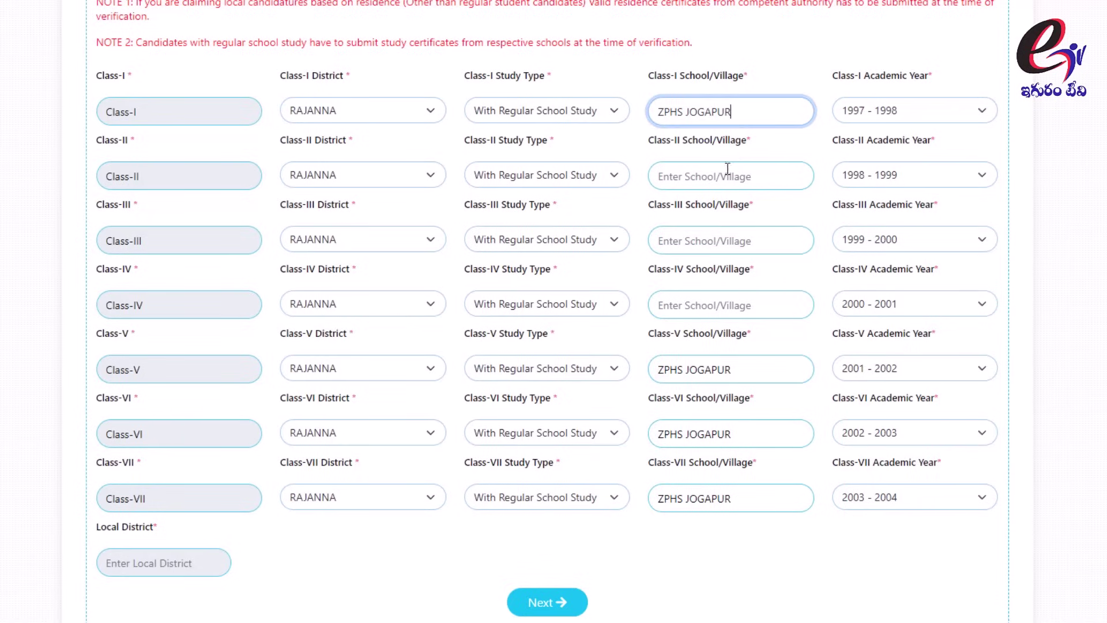
click(727, 176)
key(ctrl+v)
click(728, 239)
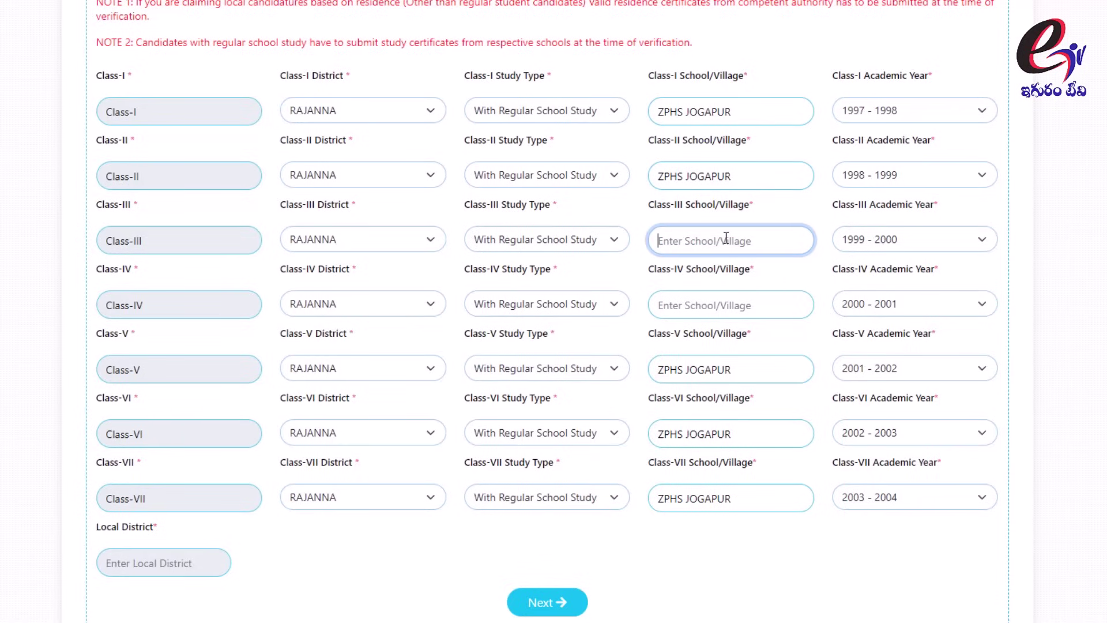
key(ctrl+v)
click(743, 309)
key(ctrl+v)
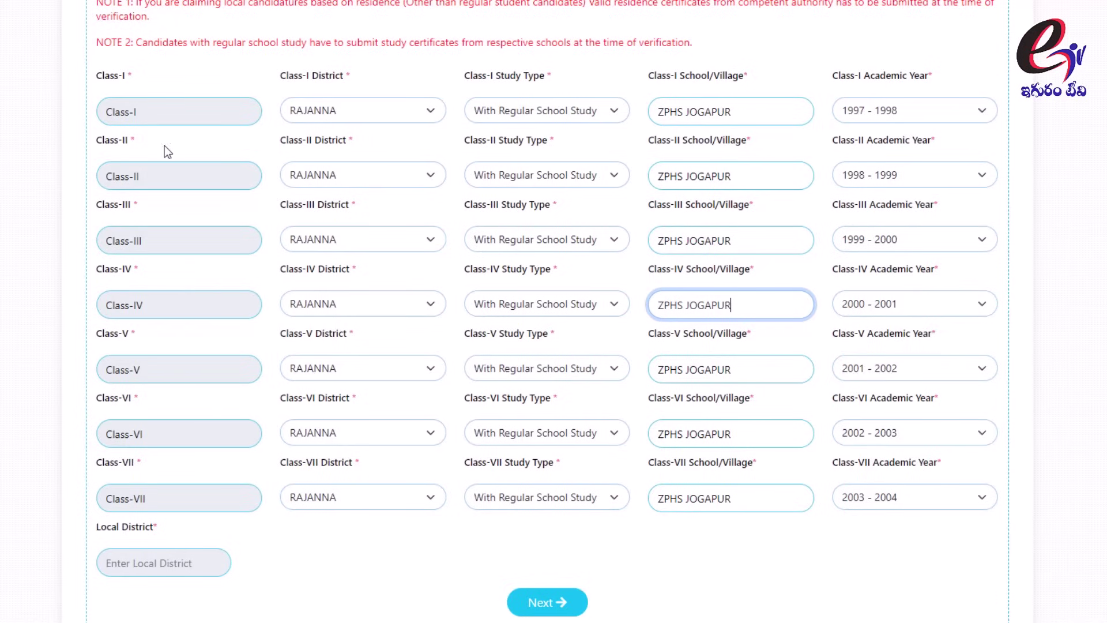
click(864, 542)
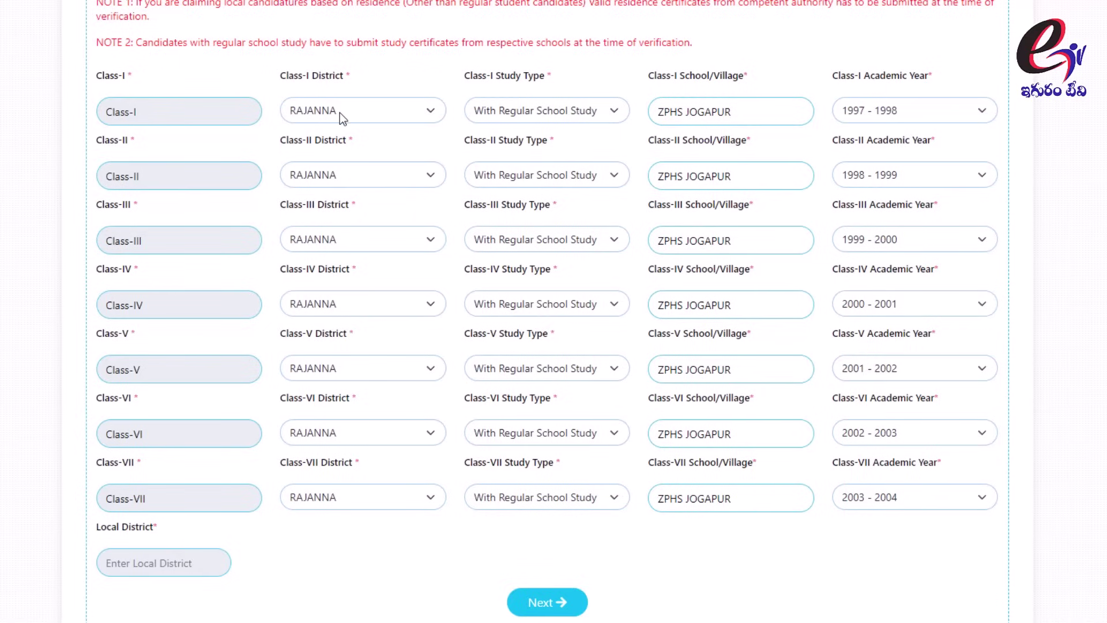
click(385, 113)
click(337, 416)
scroll(455, 331, up, 5)
Step: Leave the Local District entry blank and go on to the educational qualifications step
scroll(455, 332, down, 5)
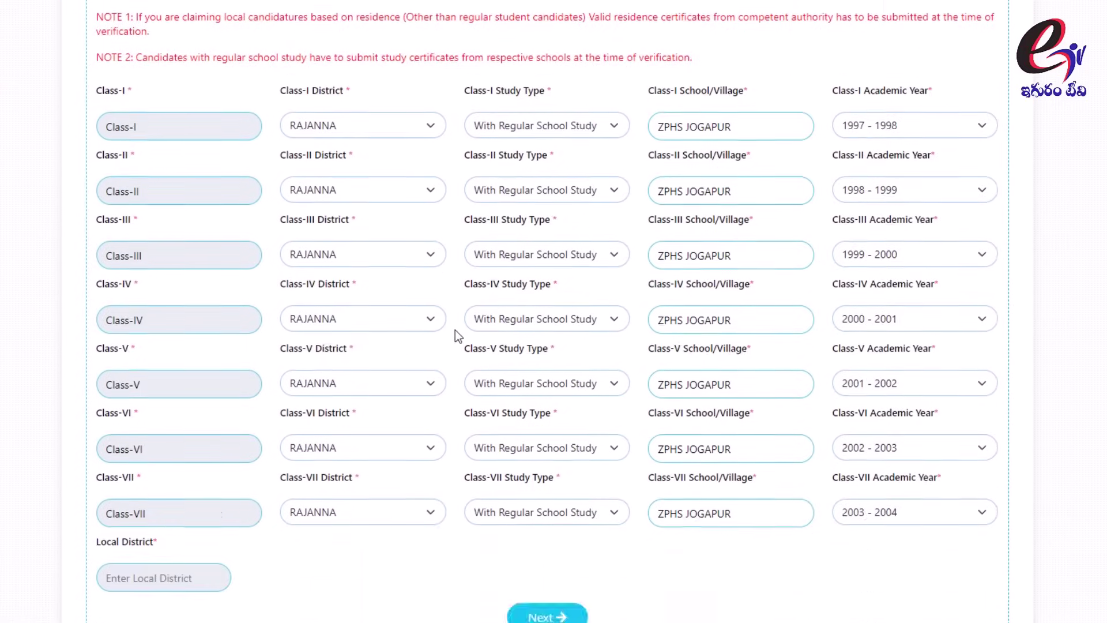
scroll(455, 330, down, 2)
scroll(678, 326, up, 4)
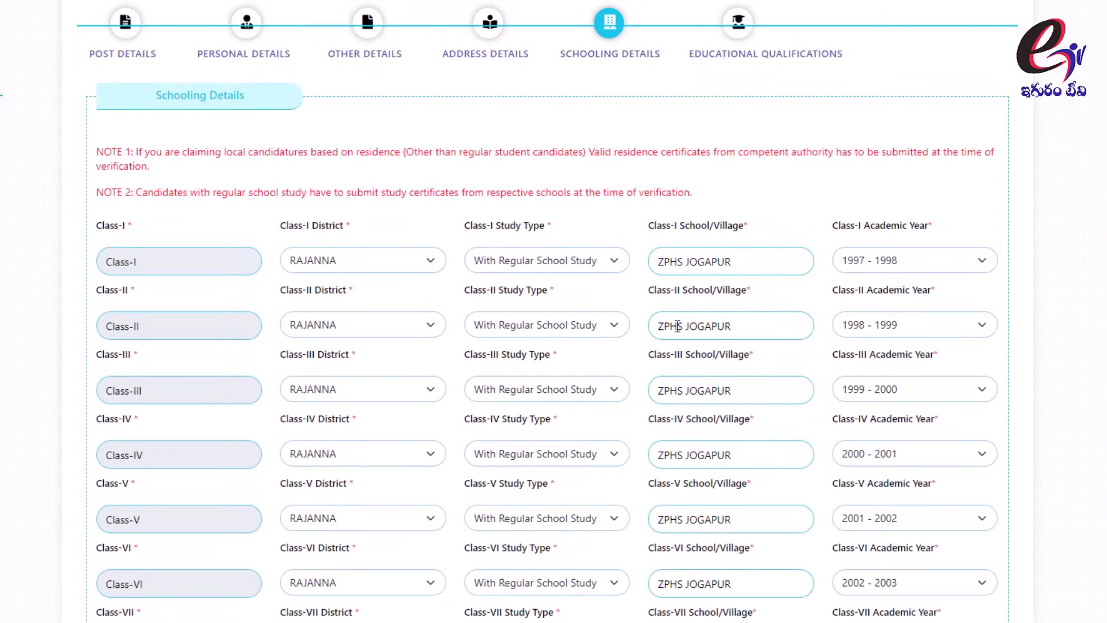
scroll(265, 444, down, 4)
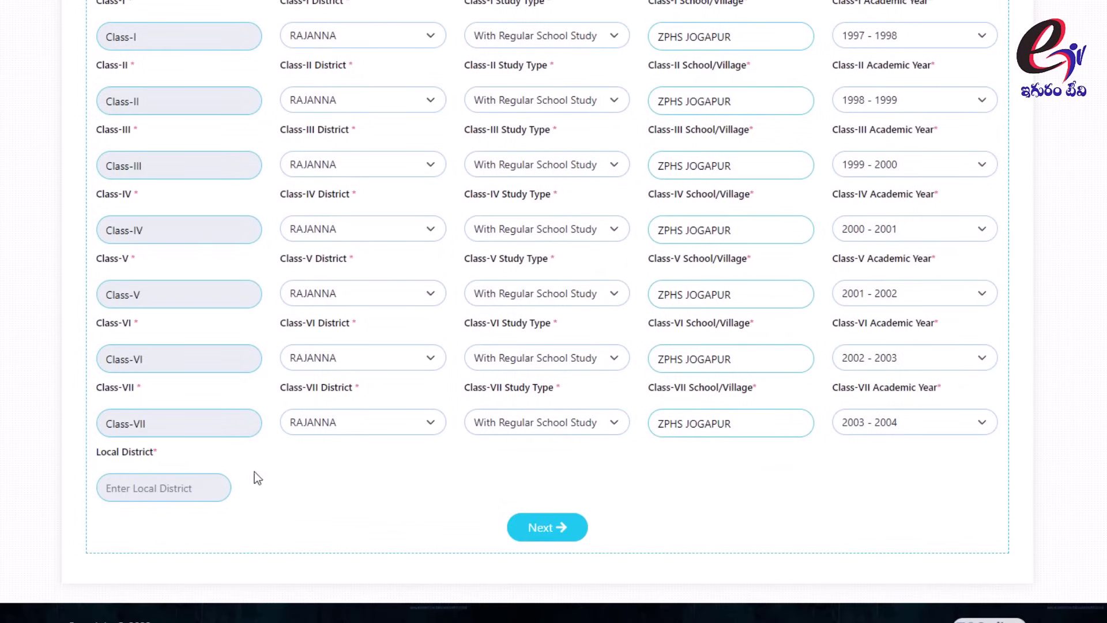
click(116, 487)
click(344, 486)
click(151, 493)
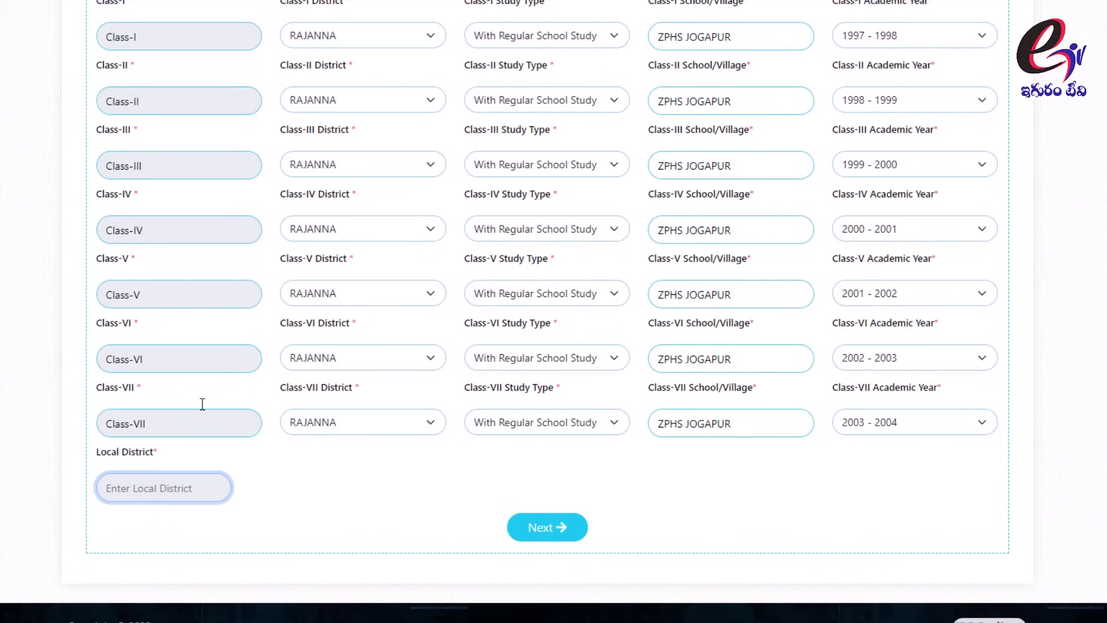
click(389, 508)
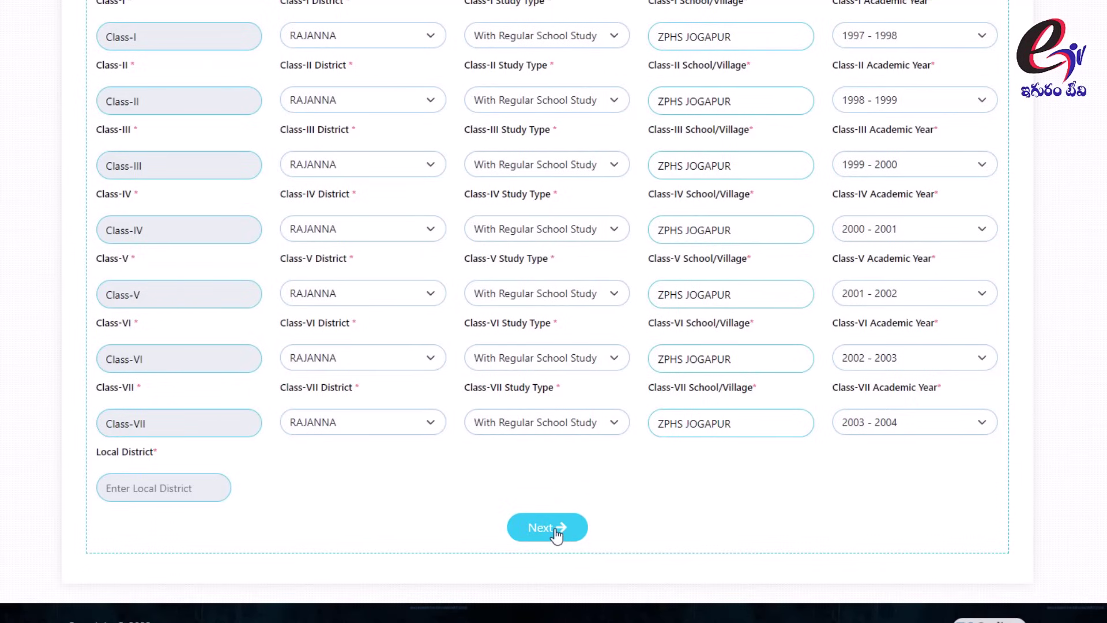
click(559, 529)
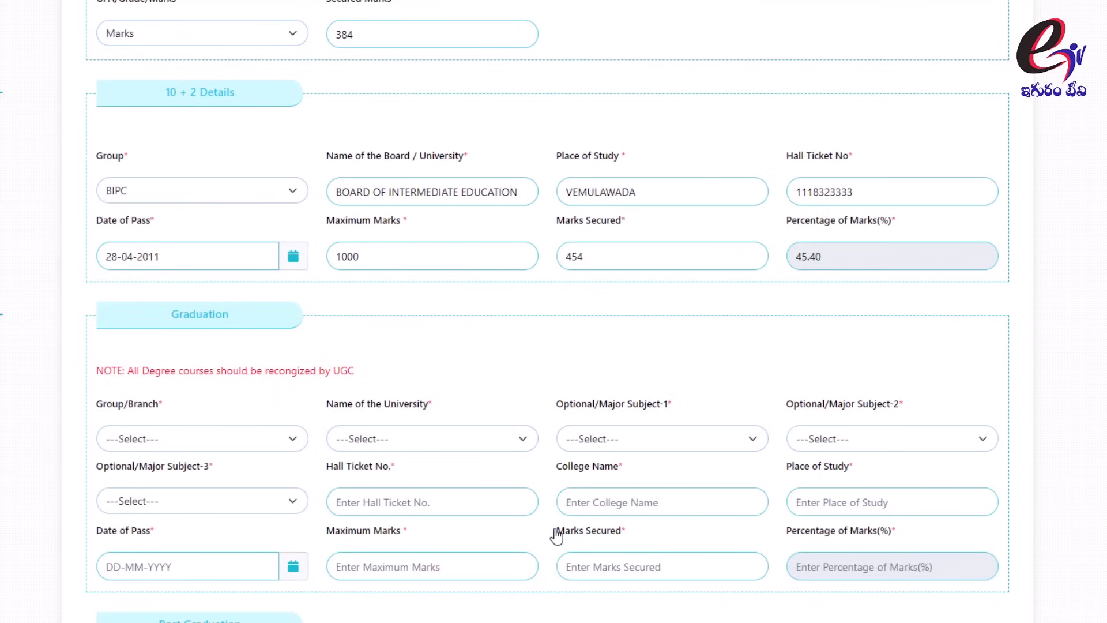
scroll(447, 393, up, 5)
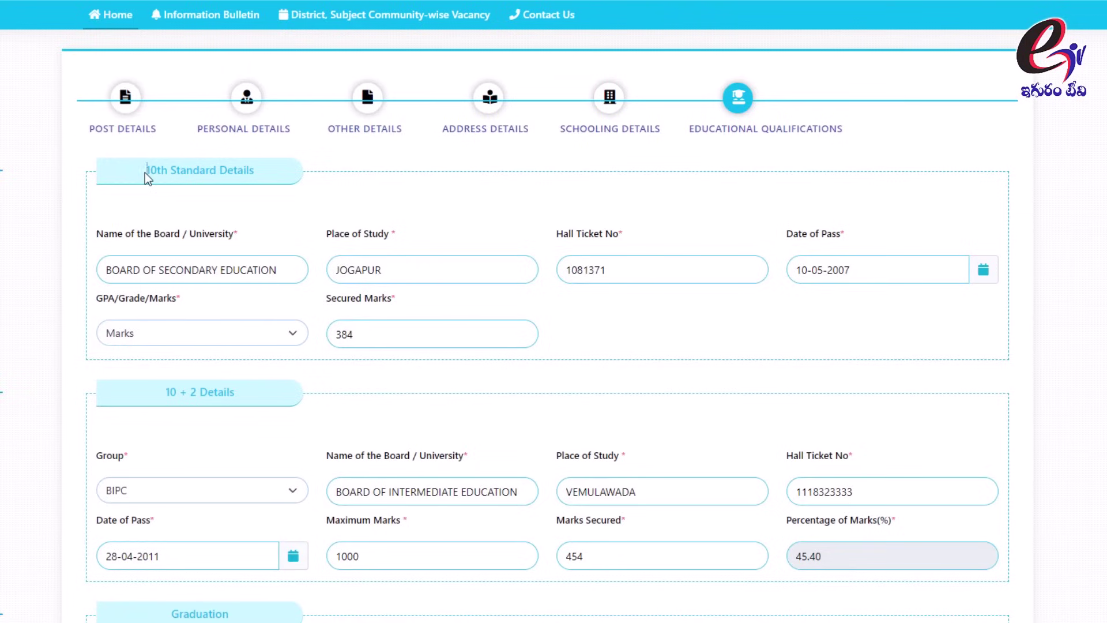
drag(145, 172, 257, 171)
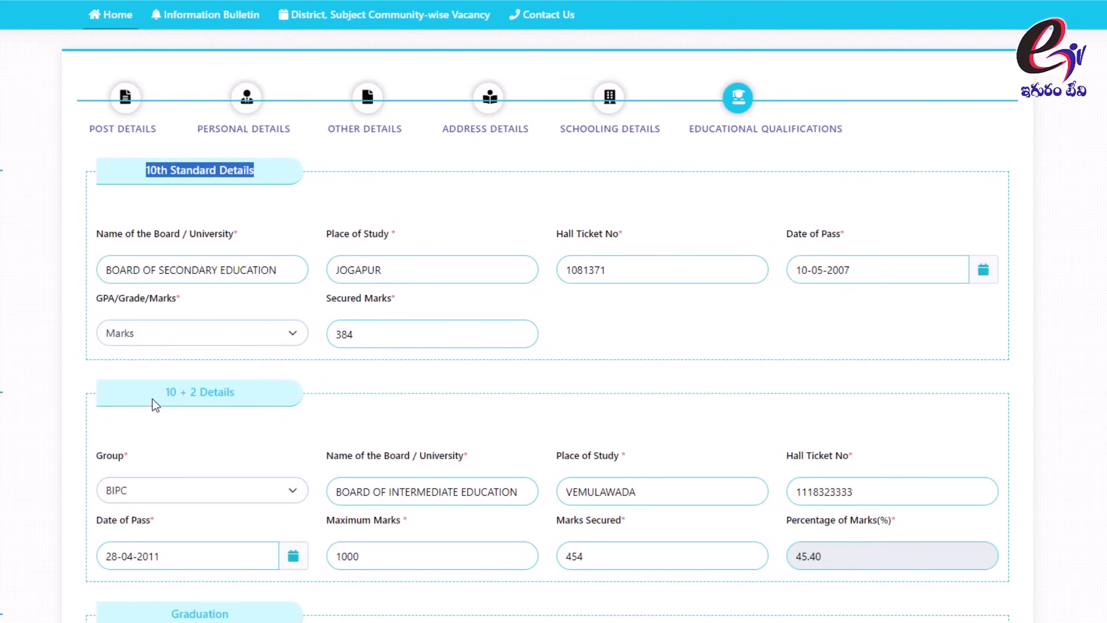
drag(165, 393, 261, 396)
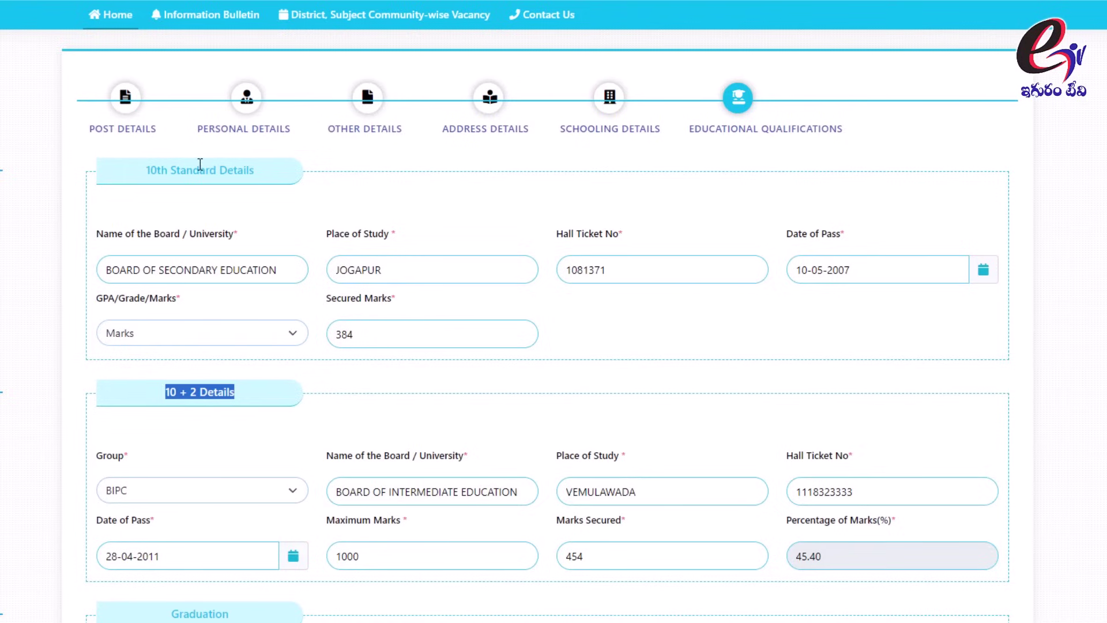
drag(144, 171, 262, 170)
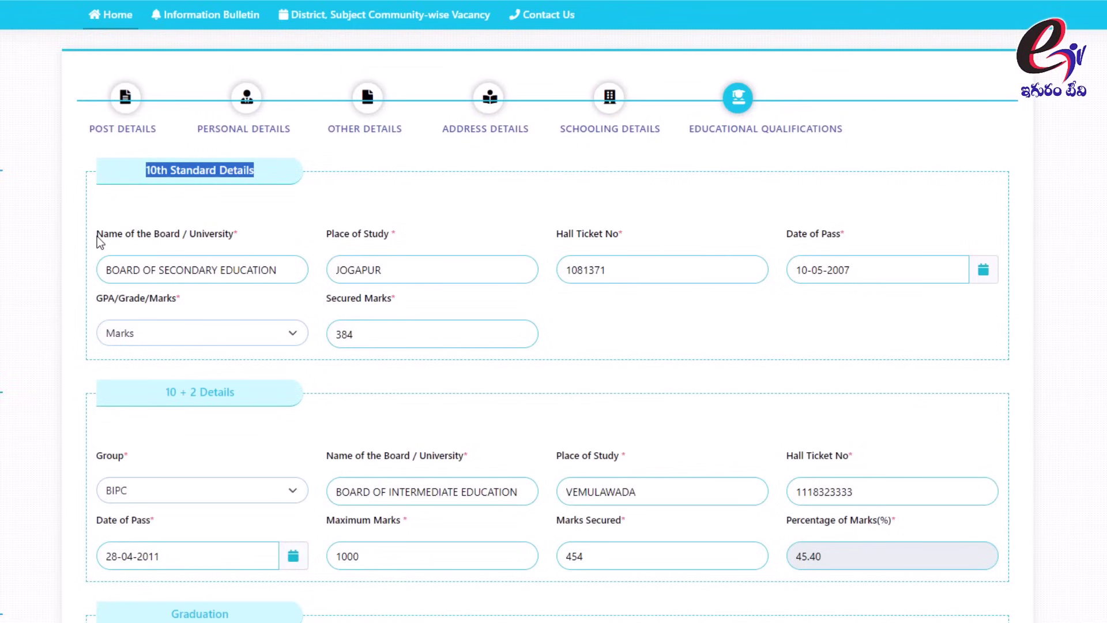
drag(97, 236, 226, 238)
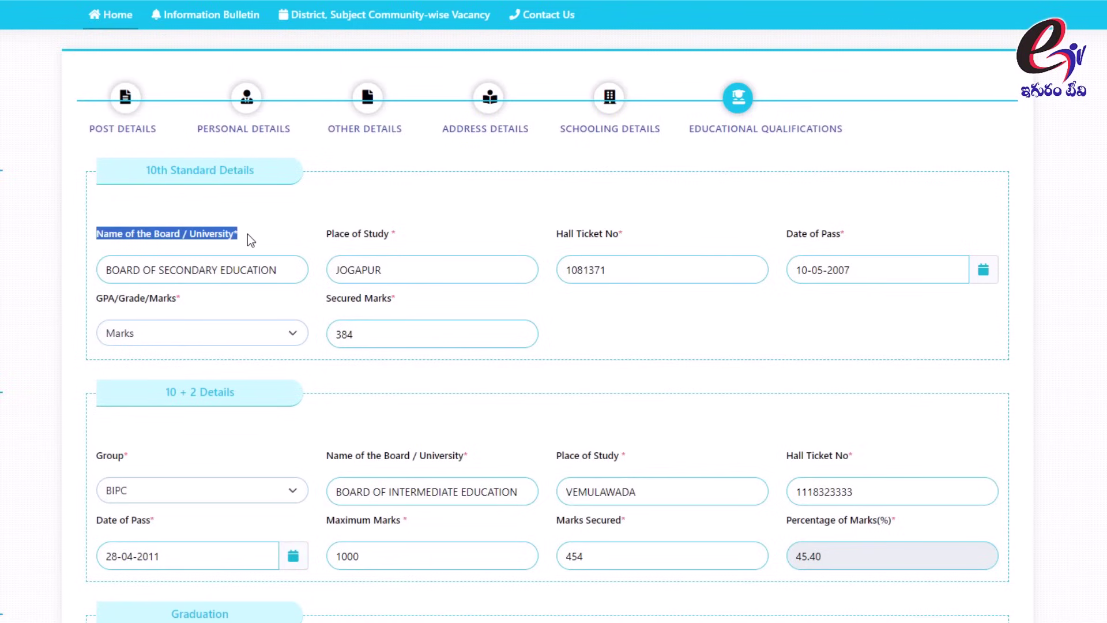
click(275, 209)
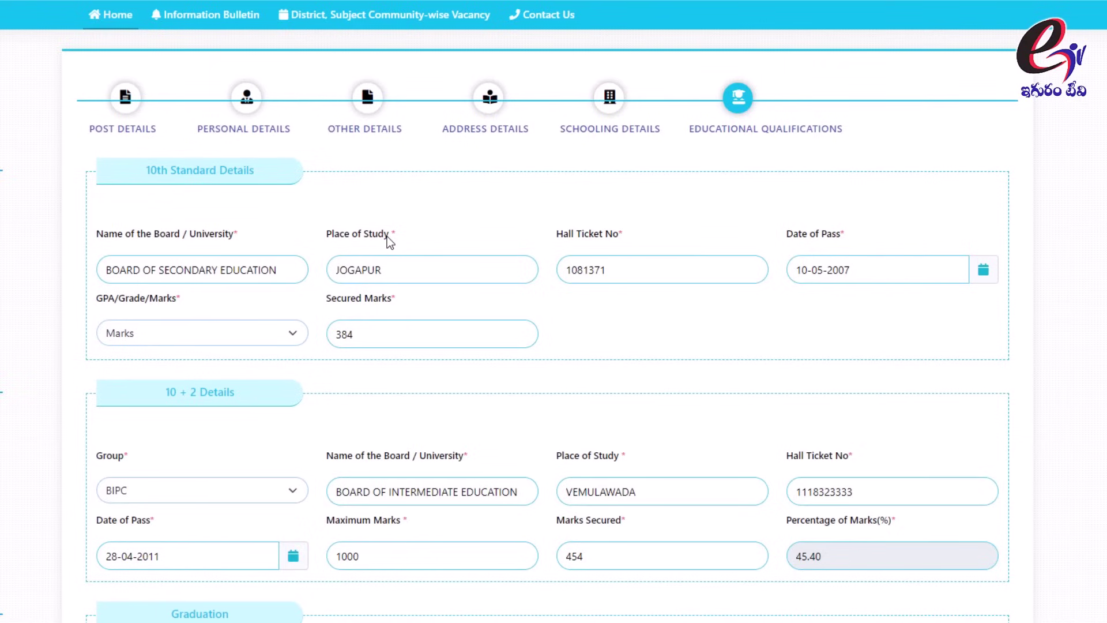
double_click(334, 234)
click(409, 243)
click(557, 240)
drag(557, 239, 645, 237)
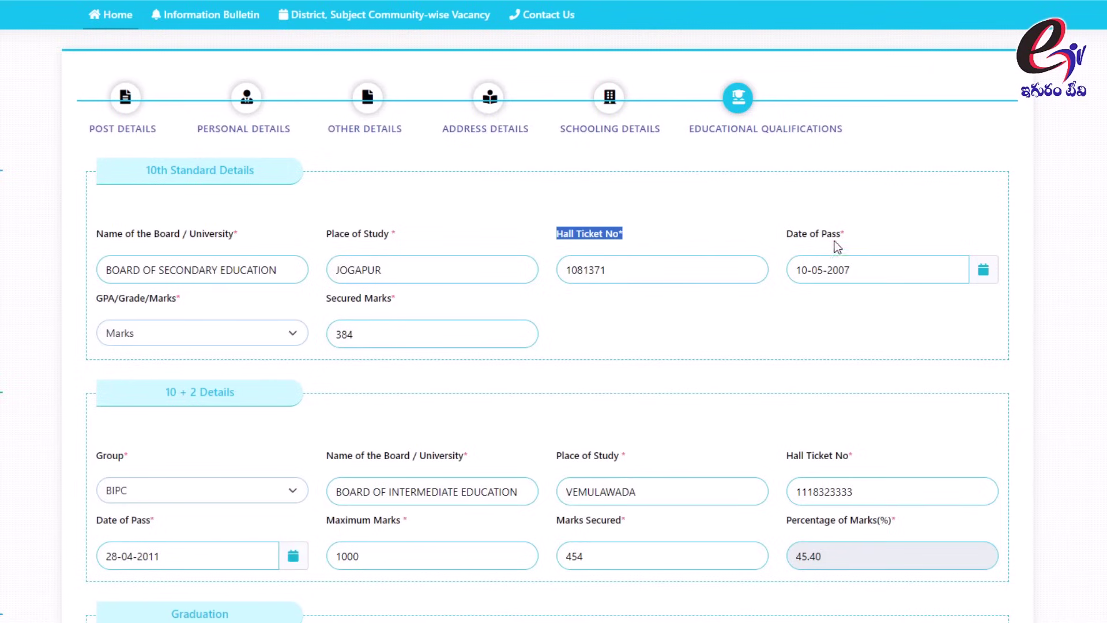
drag(786, 236, 864, 234)
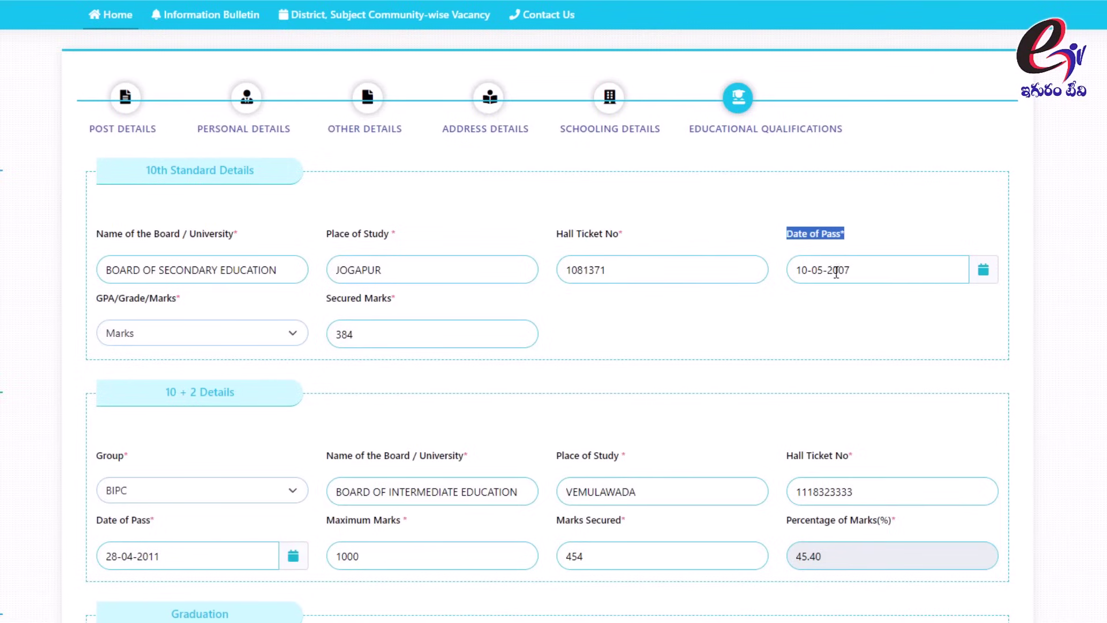
click(792, 217)
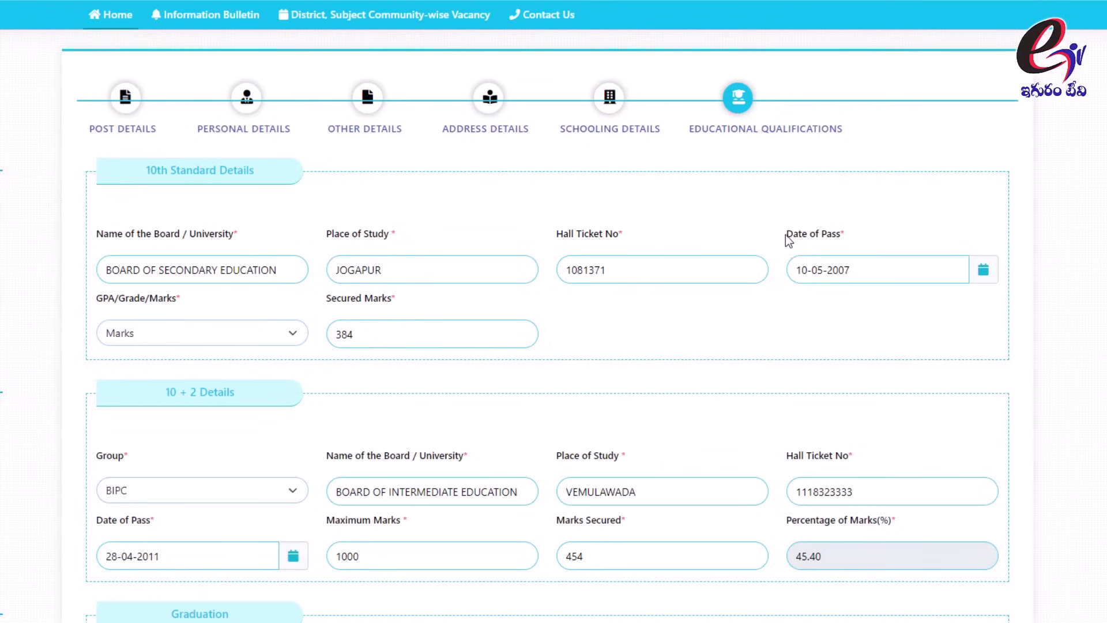
drag(786, 234, 808, 235)
drag(787, 236, 804, 235)
drag(788, 233, 808, 240)
click(166, 331)
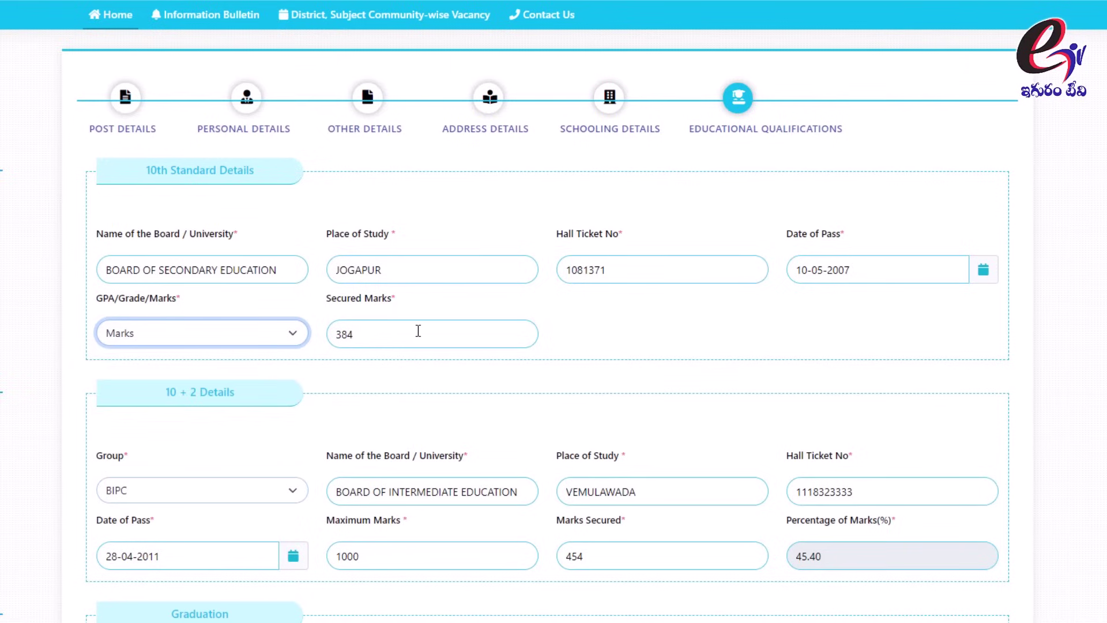
click(375, 338)
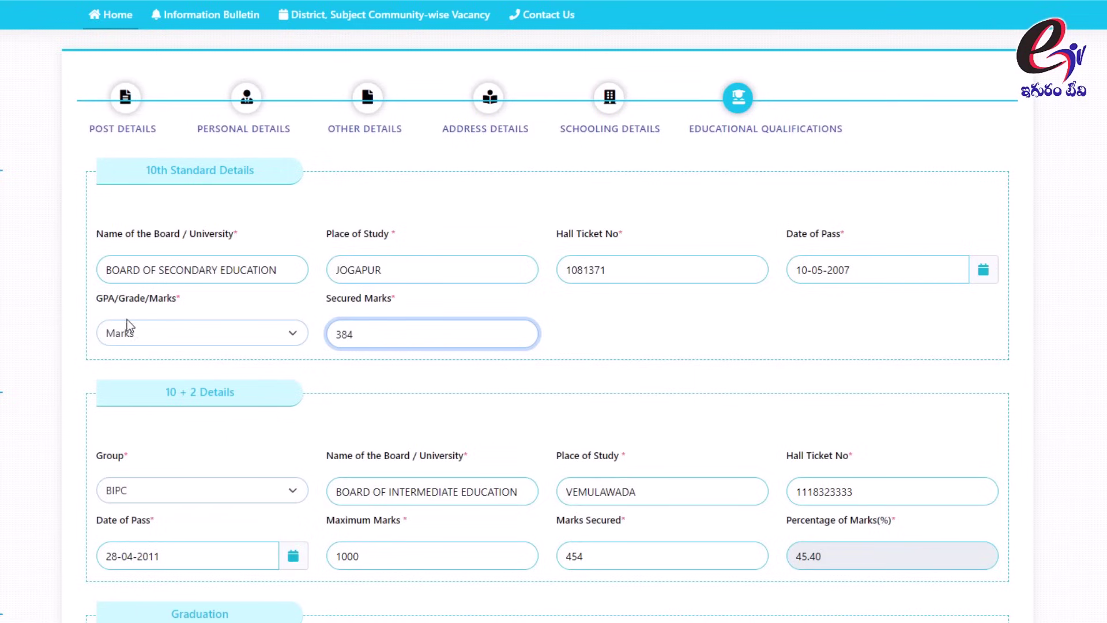
drag(320, 301, 392, 298)
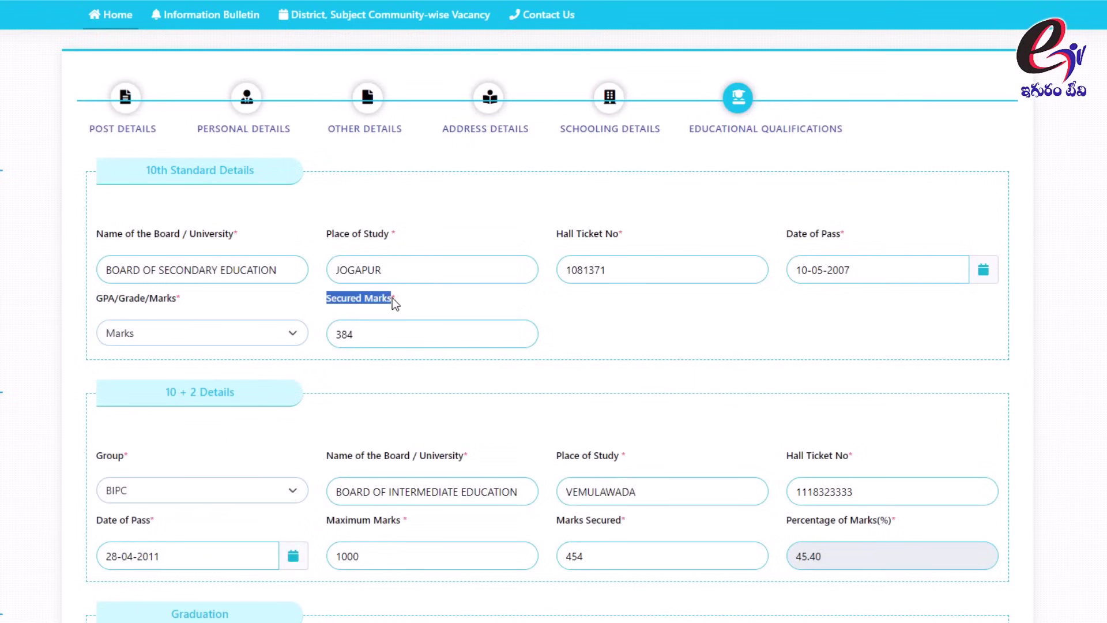
click(397, 324)
scroll(375, 343, down, 4)
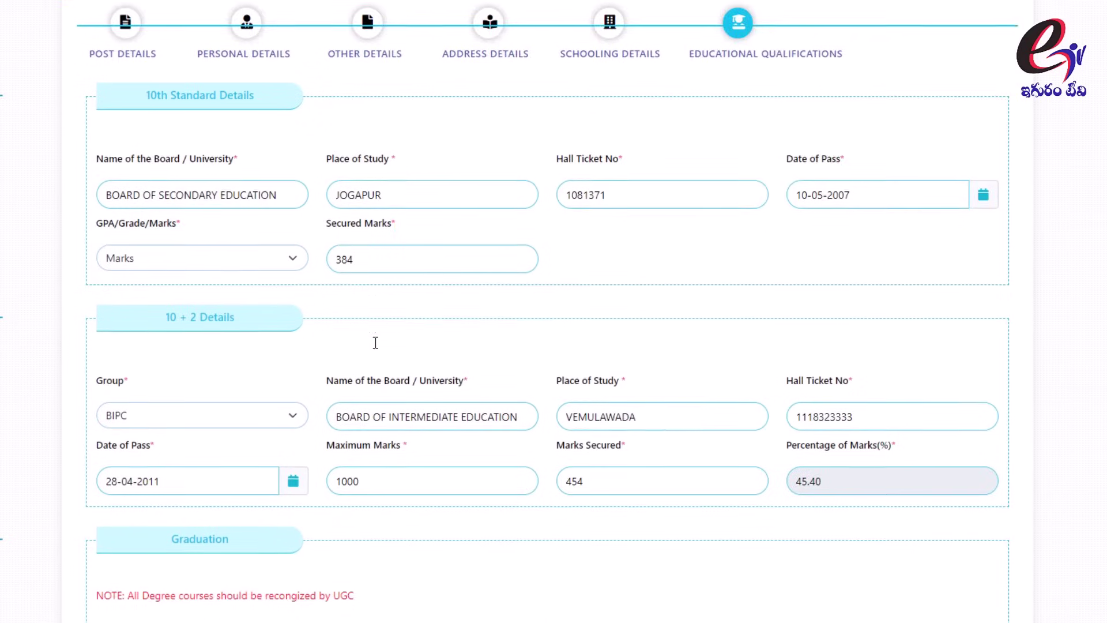
drag(159, 167, 257, 185)
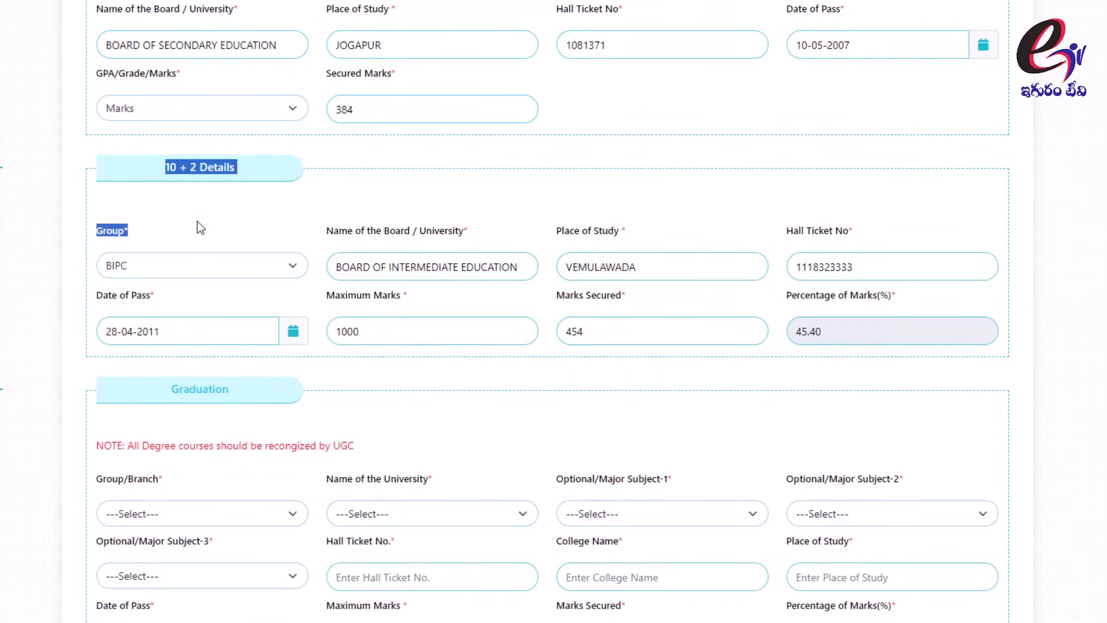
click(172, 233)
click(175, 268)
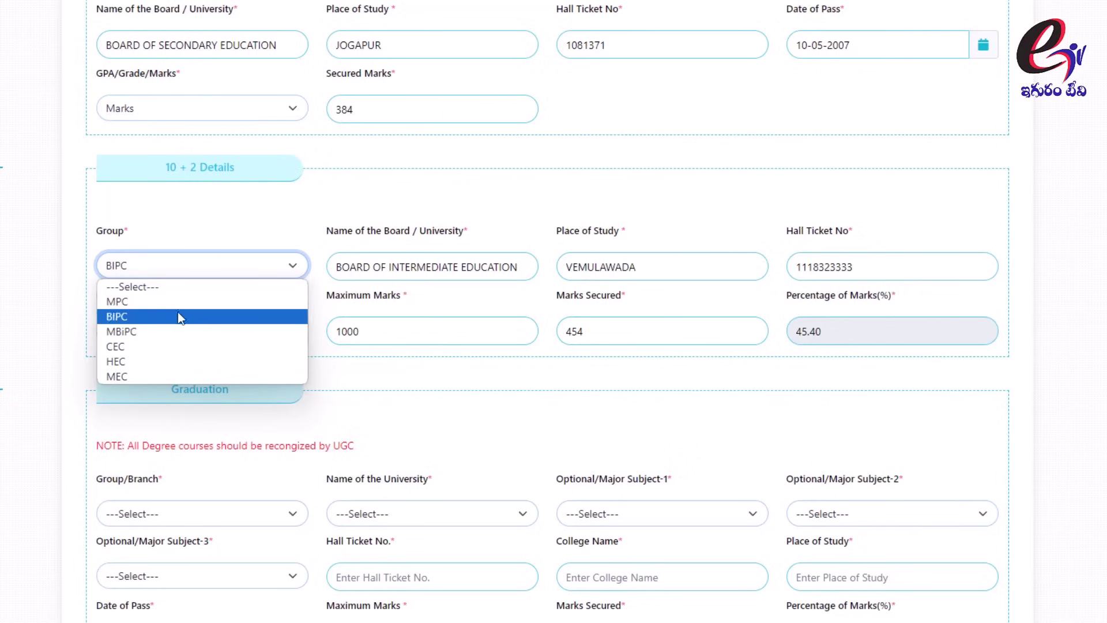
click(239, 225)
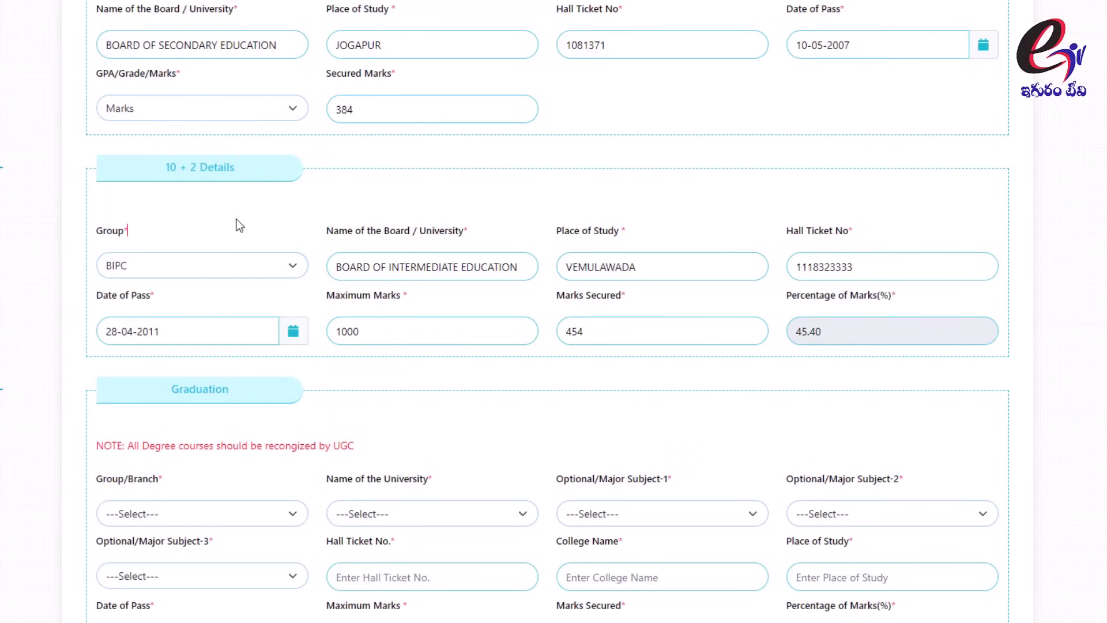
drag(330, 236, 455, 231)
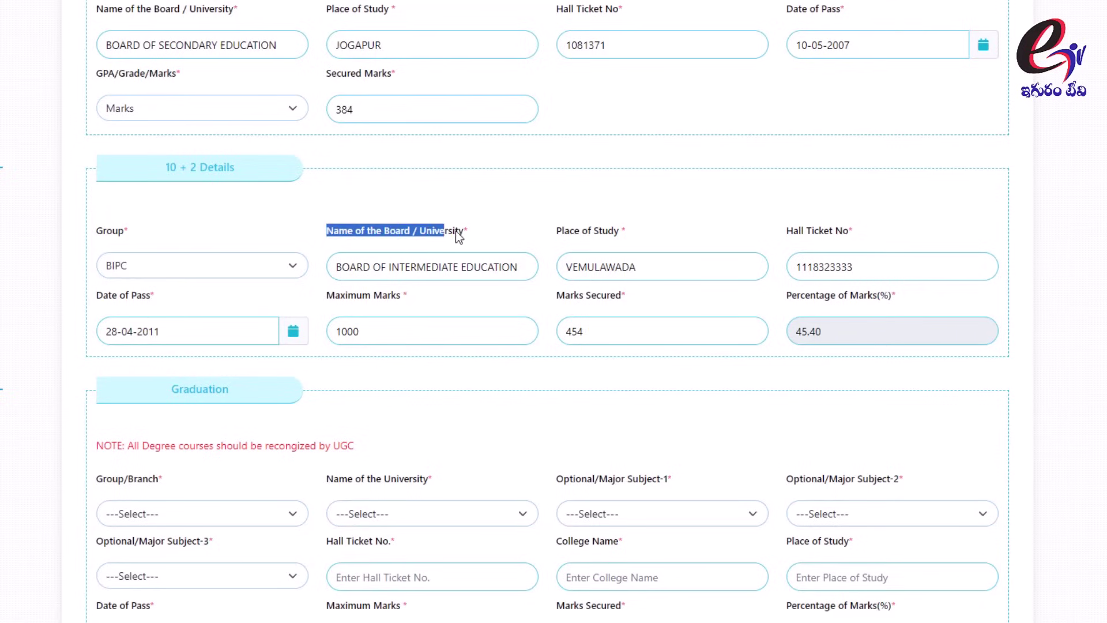
click(497, 200)
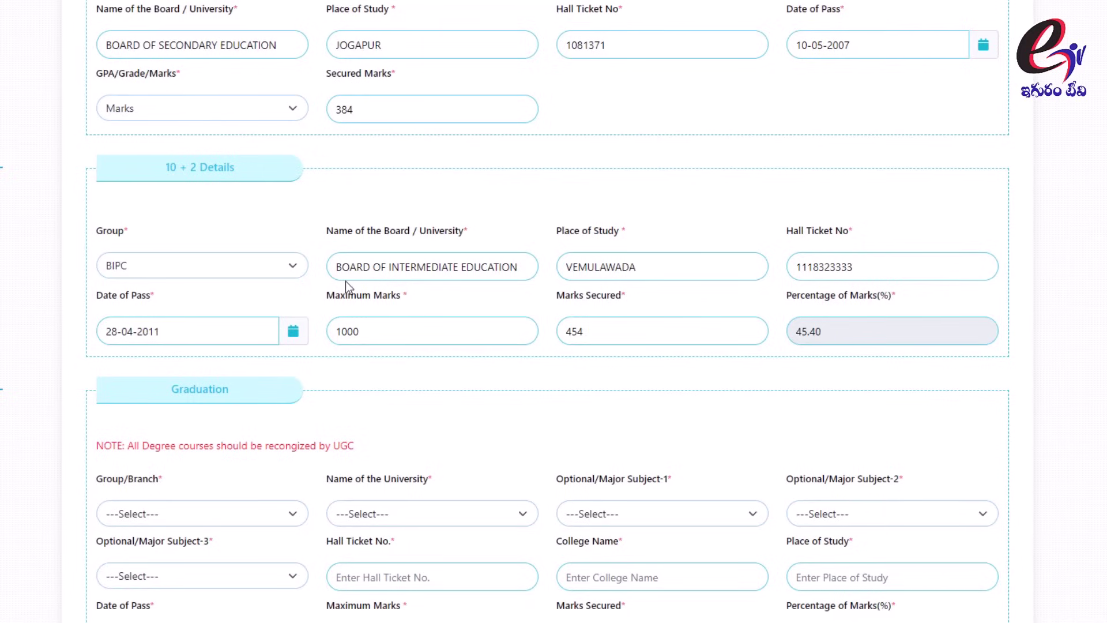
click(409, 269)
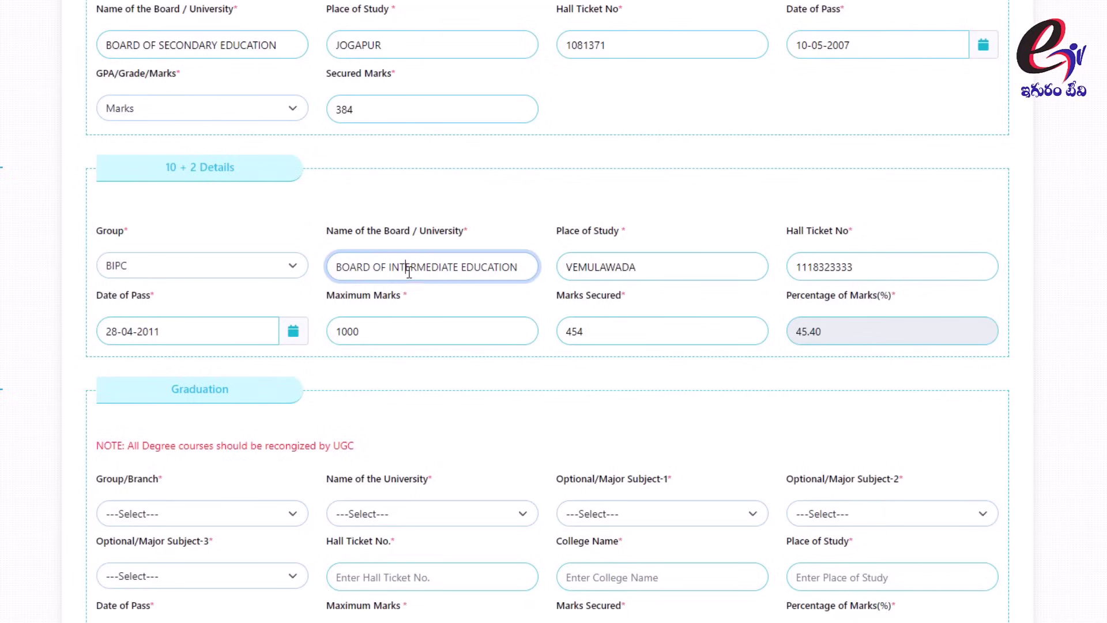
click(651, 271)
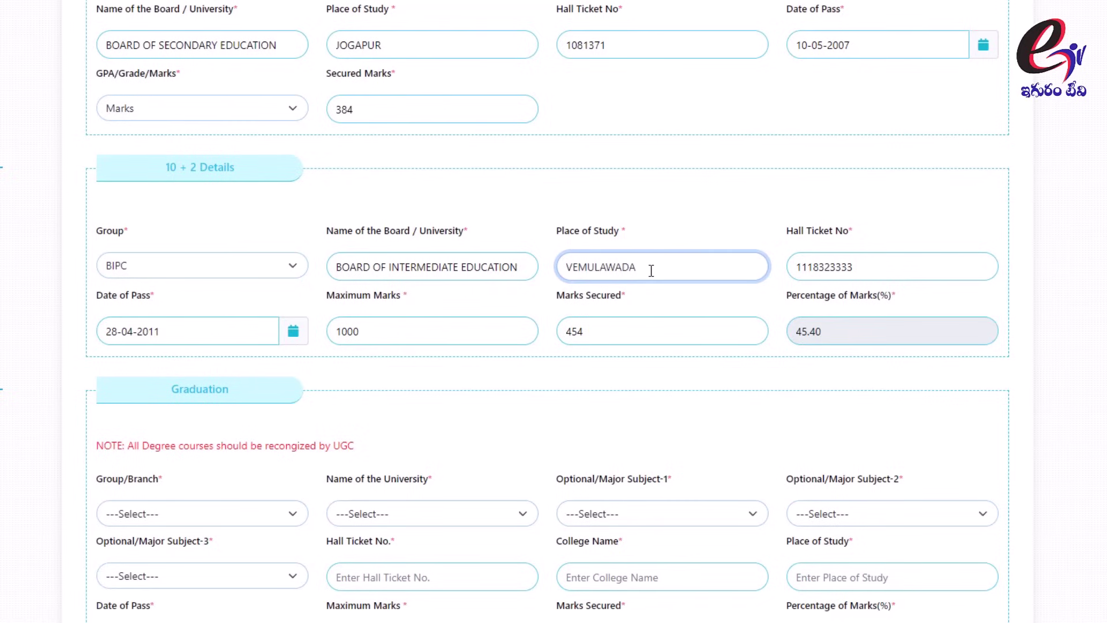
click(655, 240)
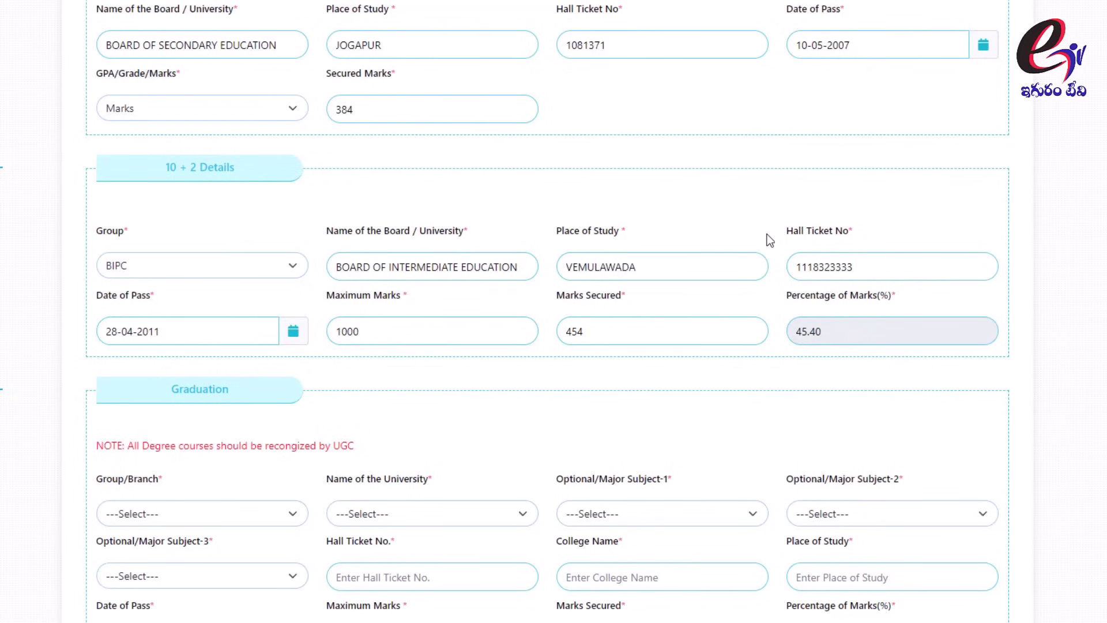
drag(767, 235, 810, 234)
click(890, 230)
click(181, 302)
click(185, 293)
drag(120, 295, 100, 300)
click(200, 302)
drag(320, 301, 438, 301)
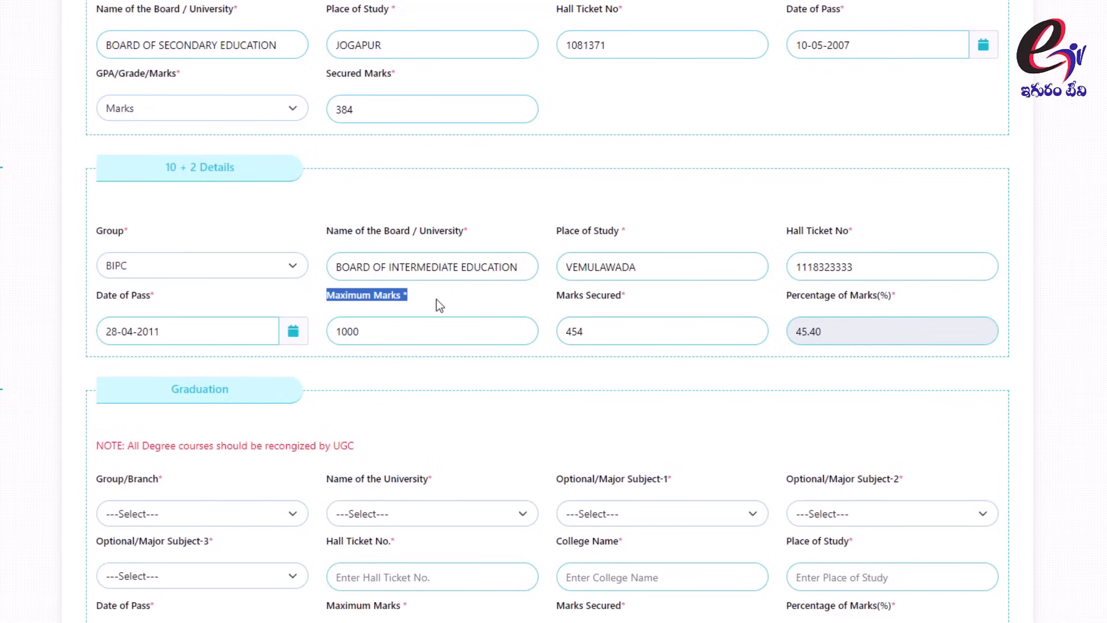
click(455, 286)
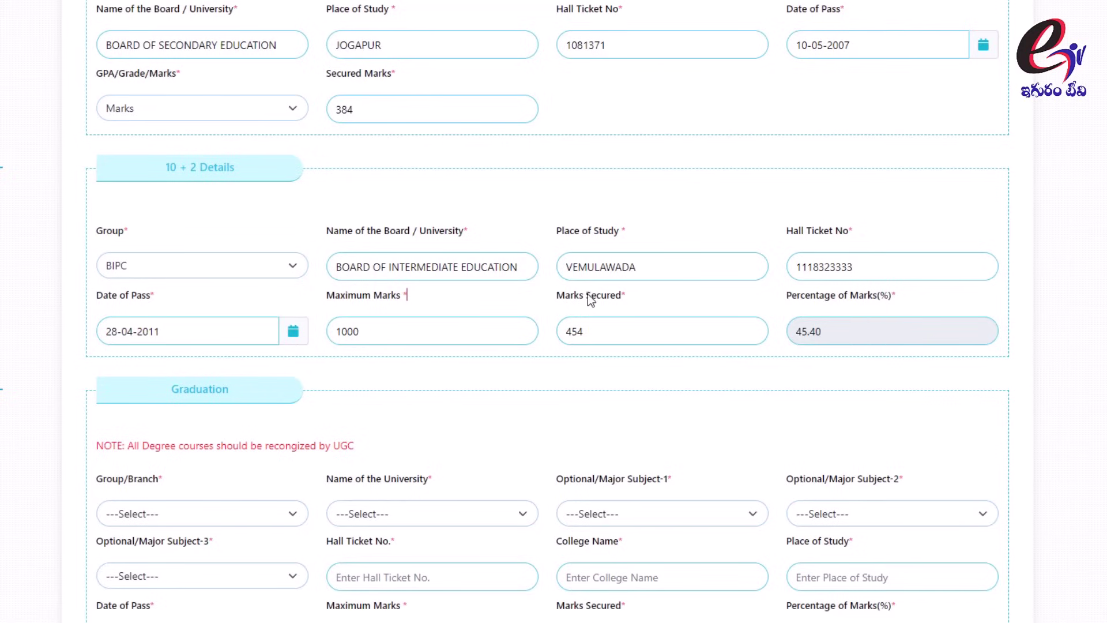
click(643, 303)
drag(788, 297, 873, 293)
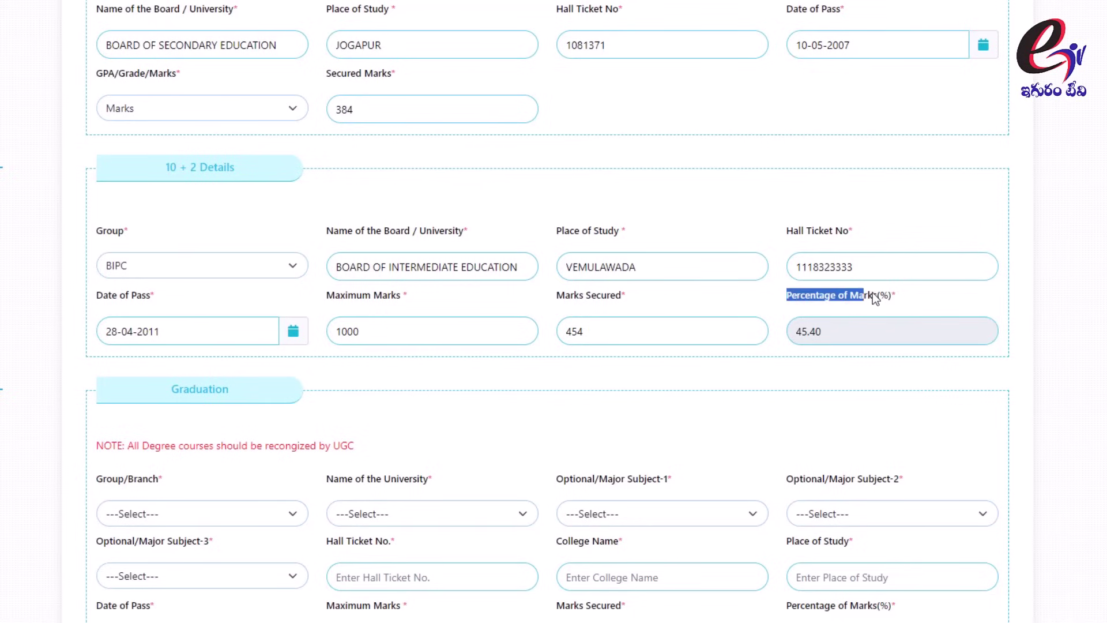
click(900, 299)
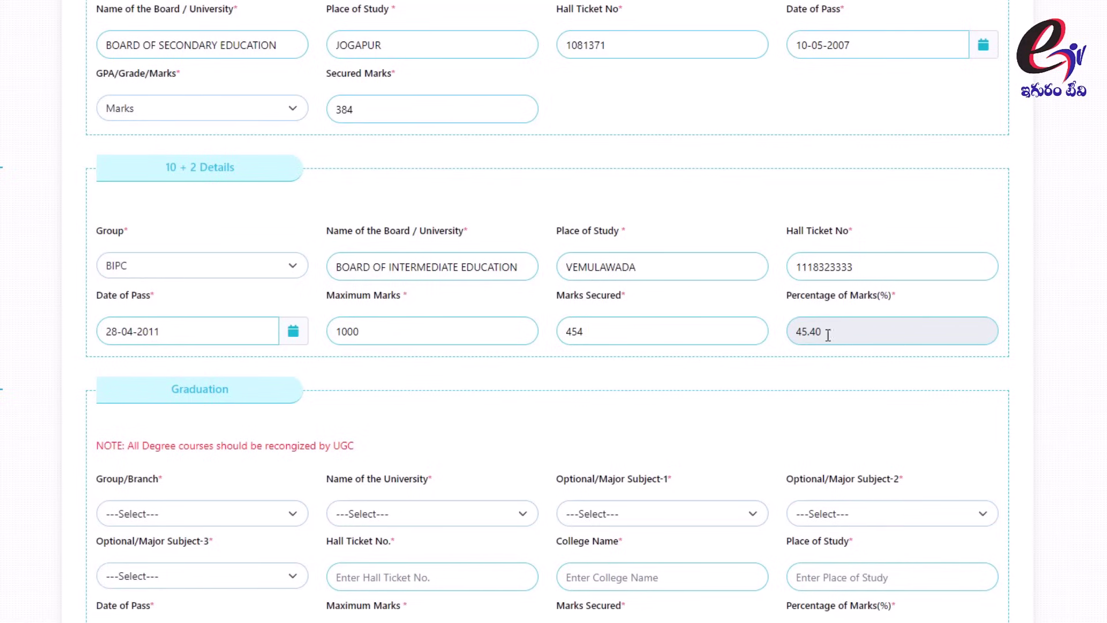
drag(171, 181, 265, 181)
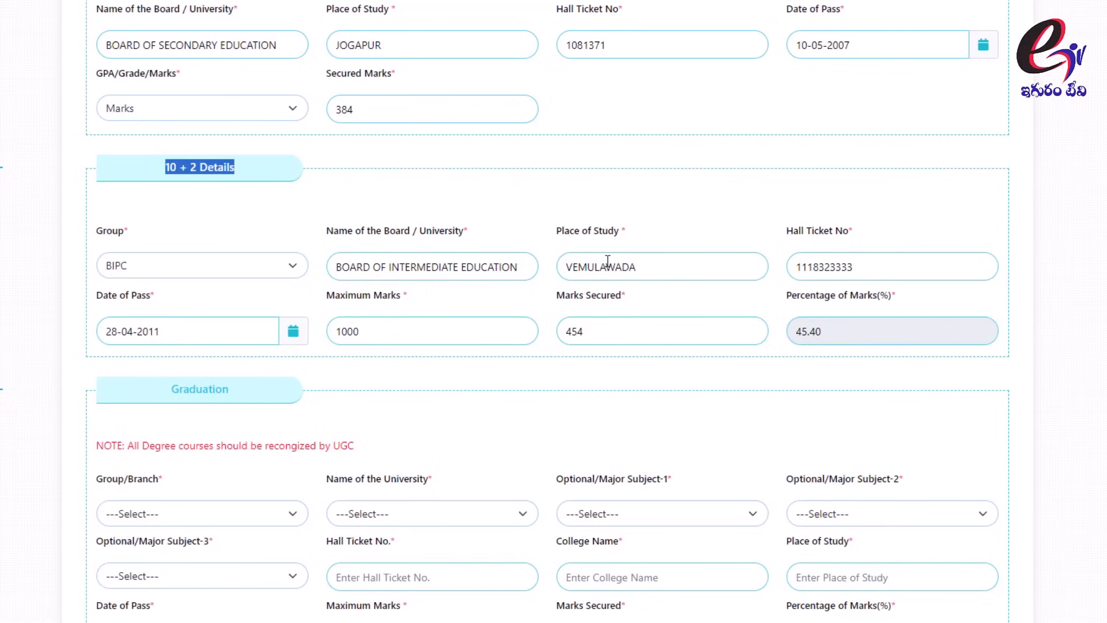
scroll(490, 376, down, 5)
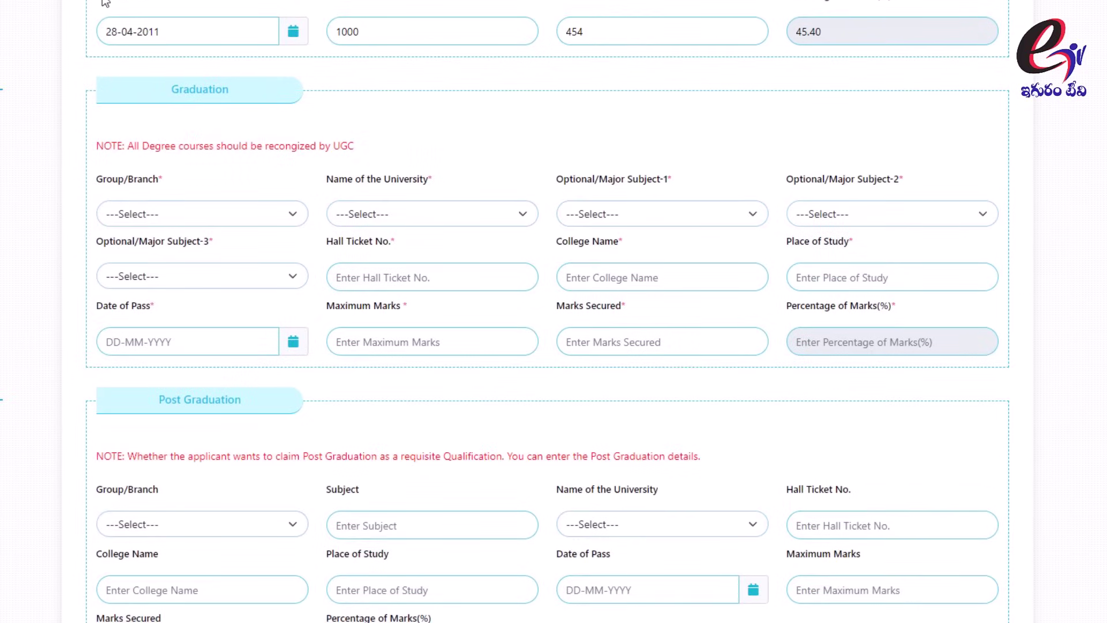
Step: Set the graduation degree to B.Sc and the university to Other University
drag(167, 96, 249, 96)
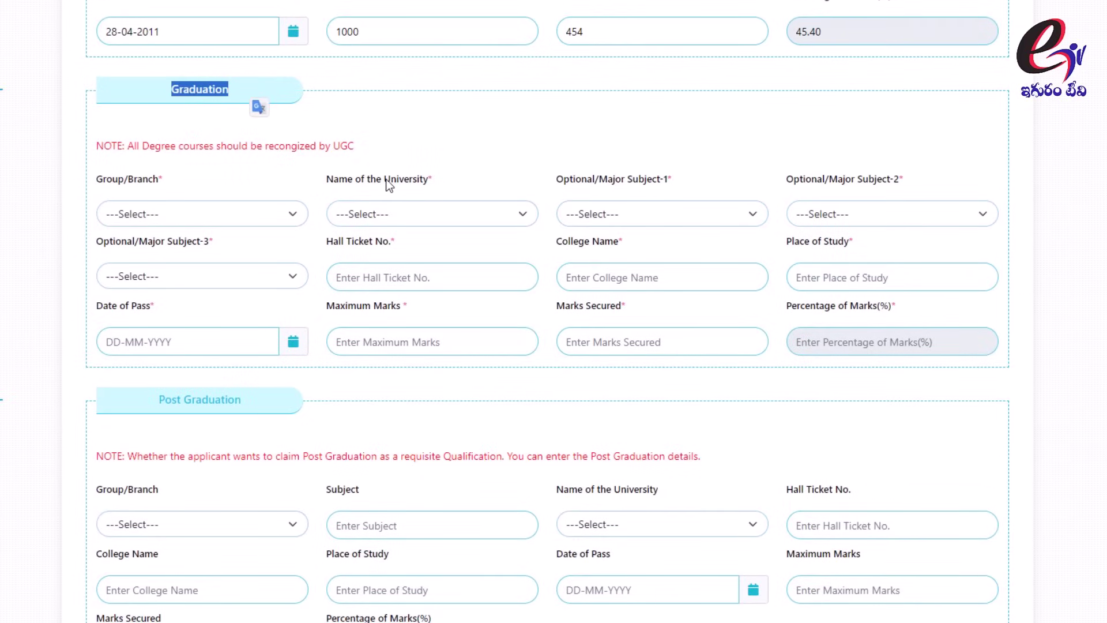
click(149, 213)
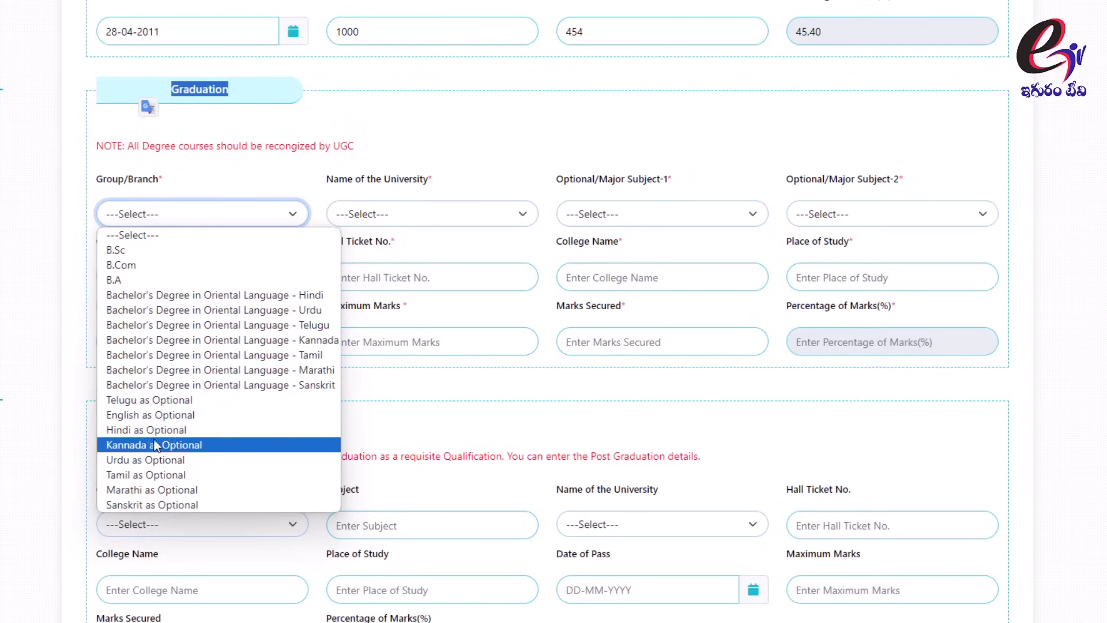
click(228, 216)
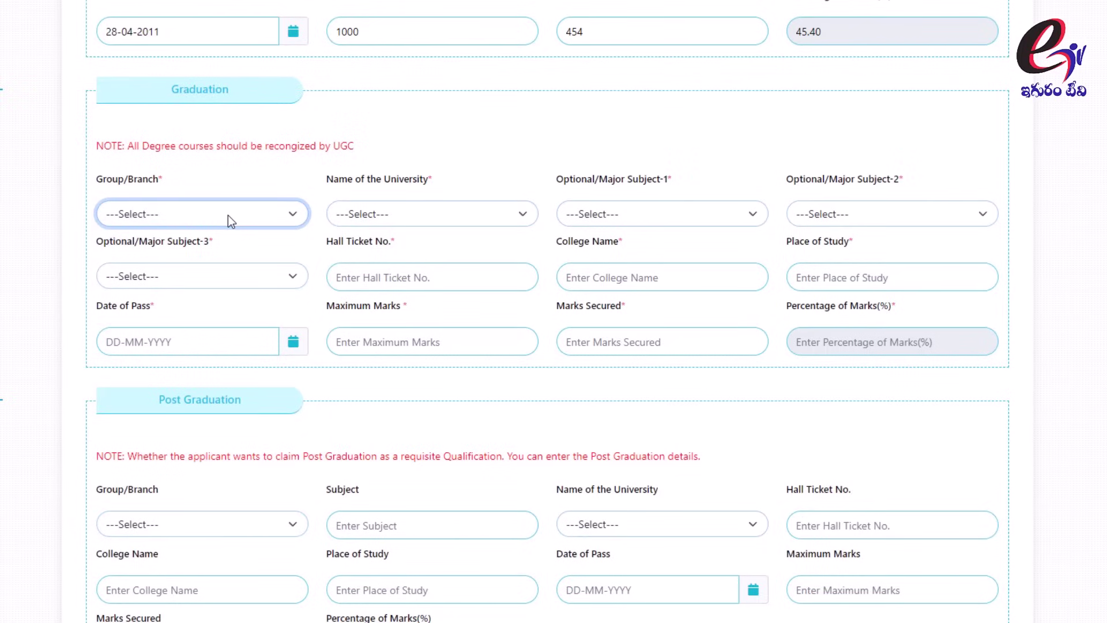
click(227, 216)
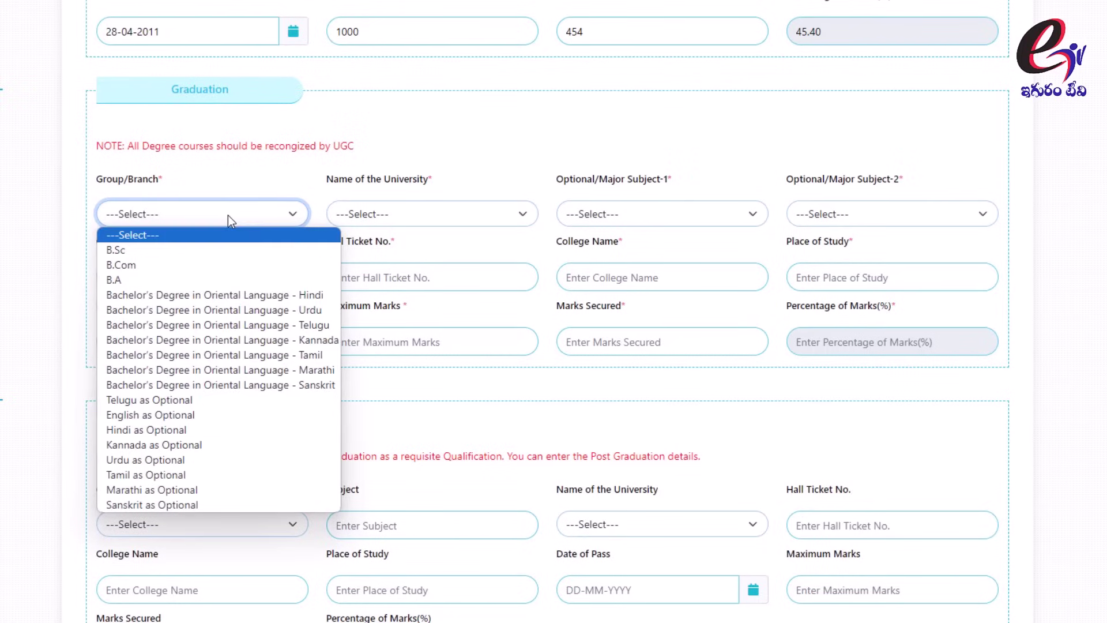
click(177, 250)
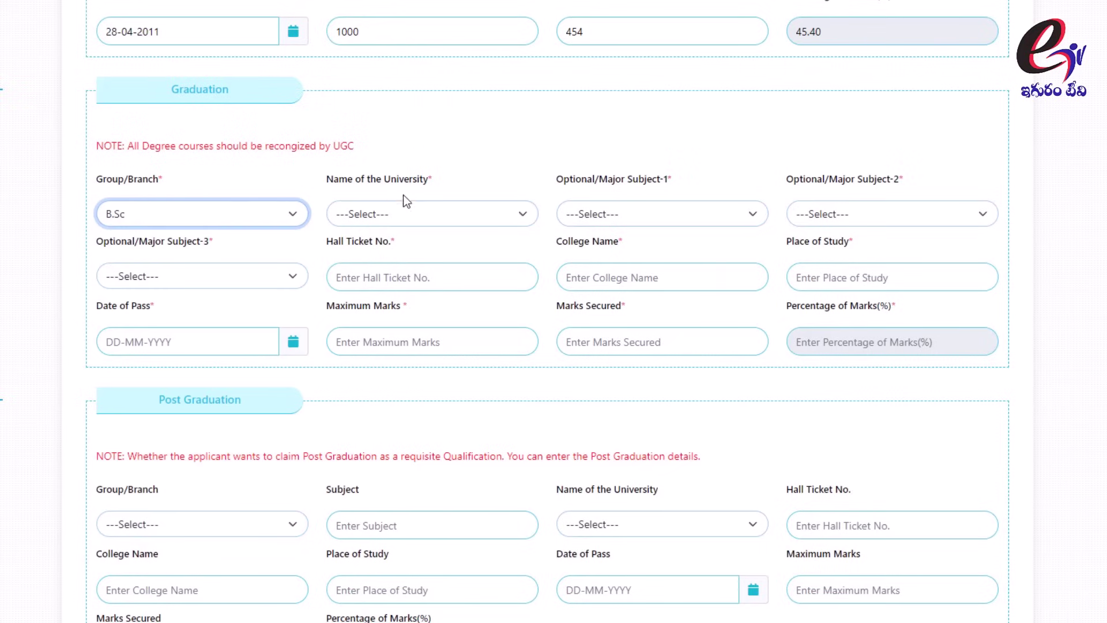
click(417, 223)
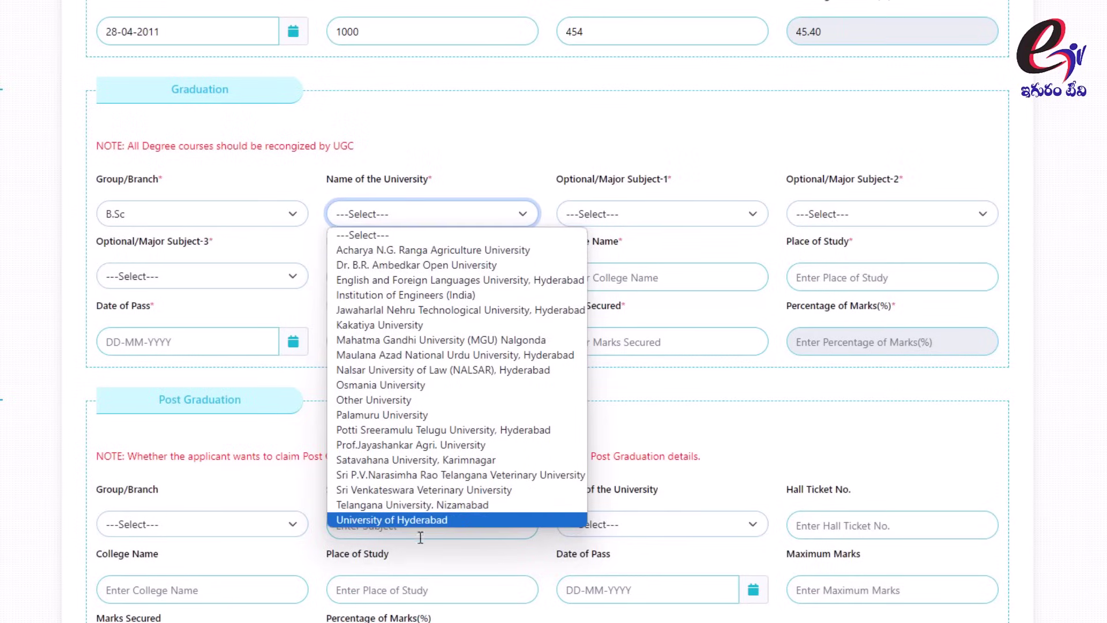
click(406, 401)
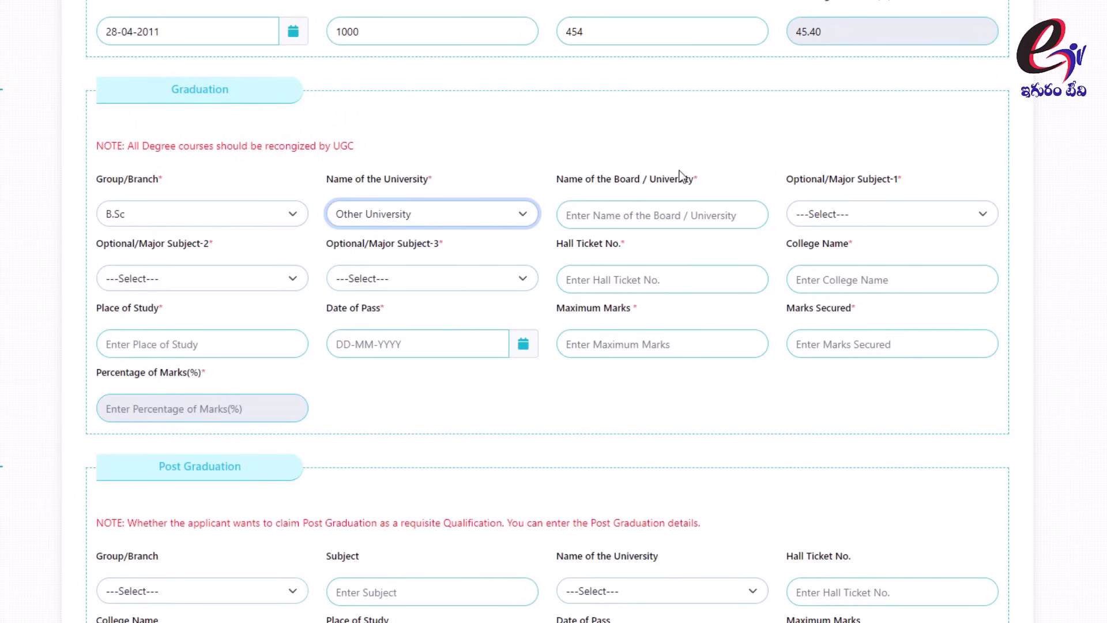
Step: Go to the board/university name entry, dismissing autofill, with B.Sc still selected
click(642, 213)
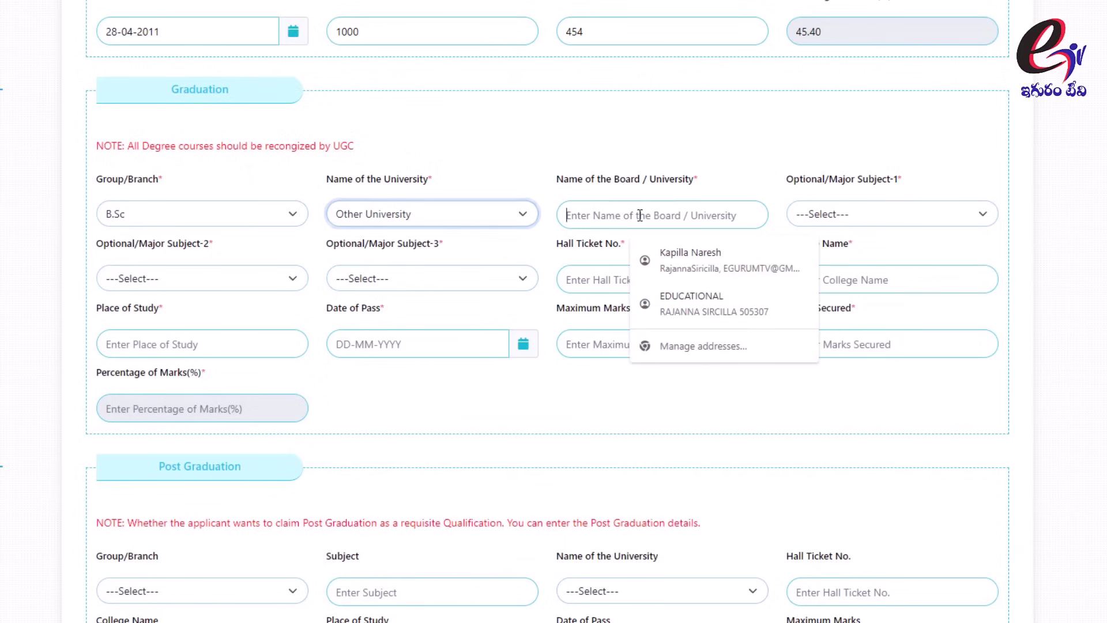
click(721, 162)
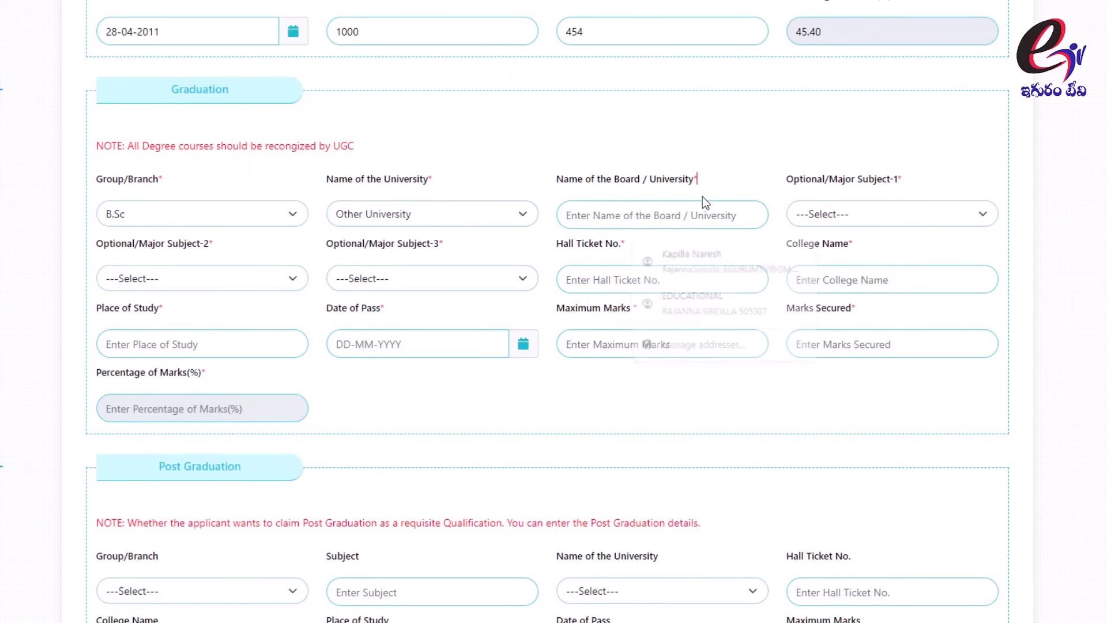
click(676, 224)
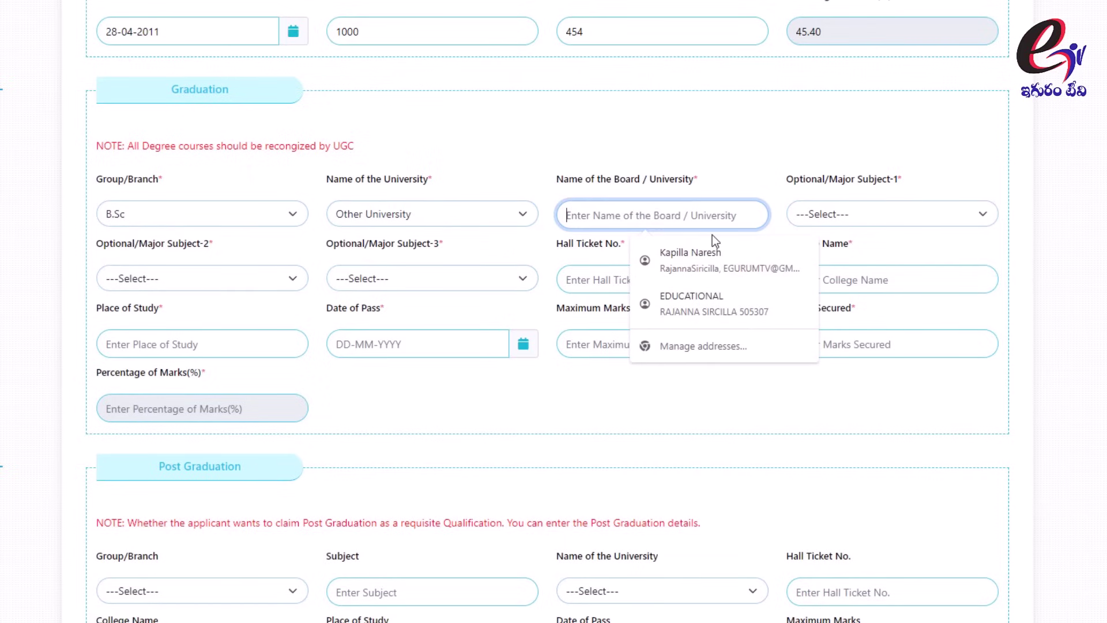
click(758, 157)
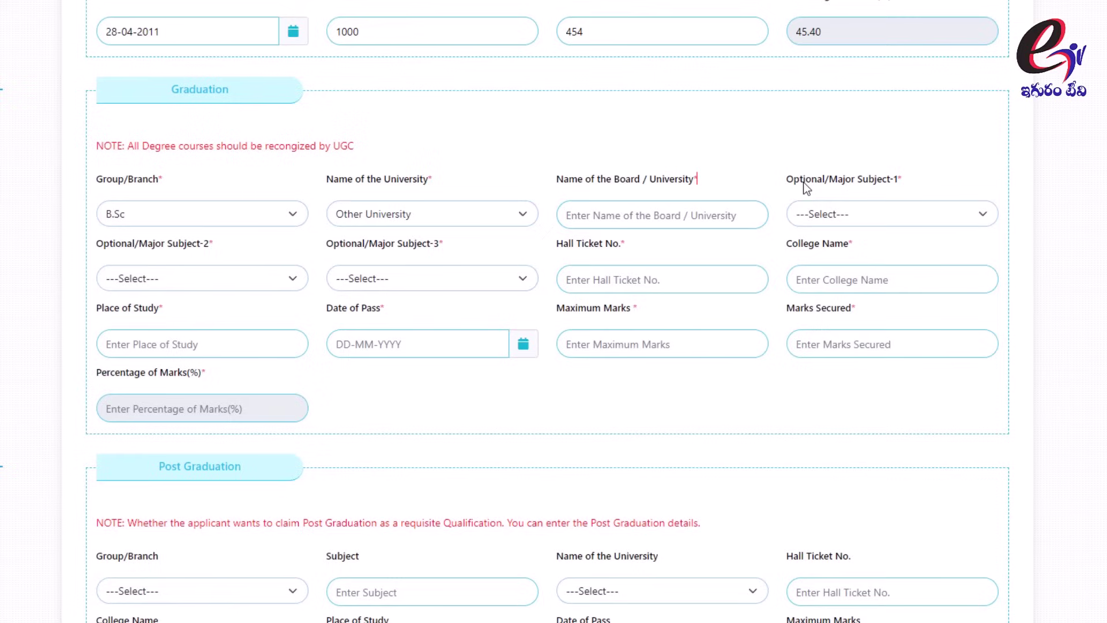
click(678, 215)
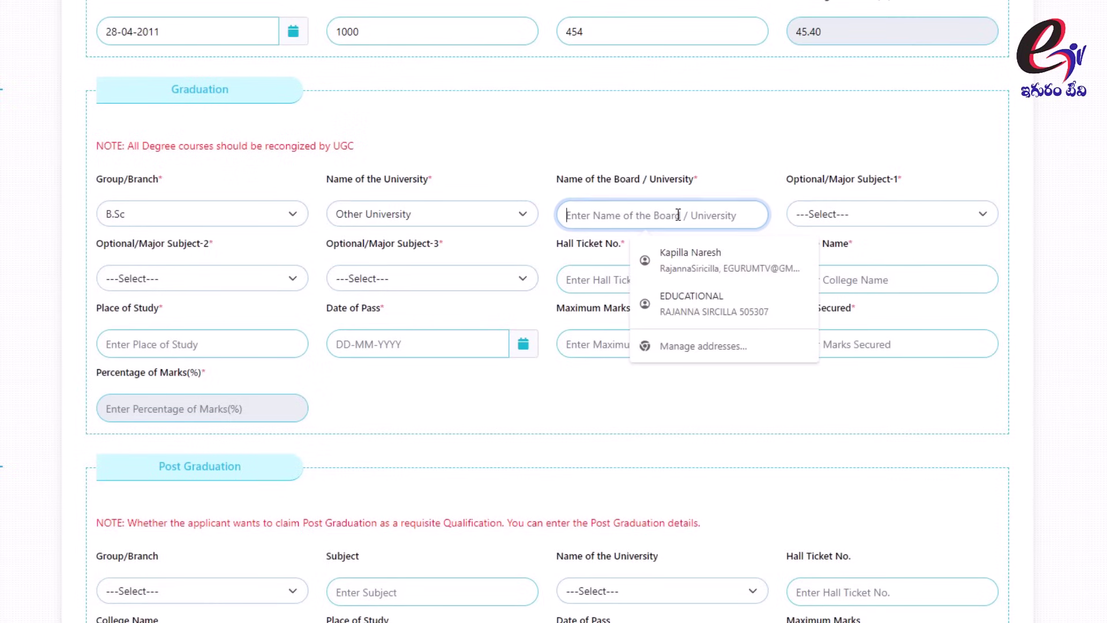
click(166, 221)
click(304, 176)
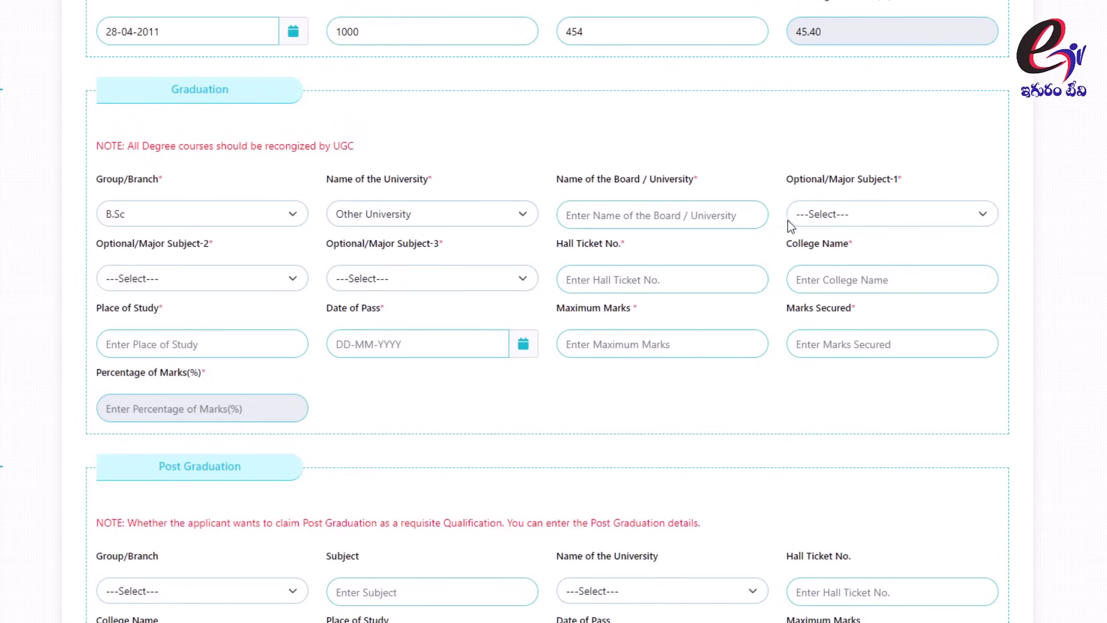
Step: Review the subject, Hall Ticket No. and College Name fields, keeping Other University
drag(857, 180, 903, 181)
drag(167, 243, 246, 249)
drag(404, 245, 476, 250)
drag(557, 250, 628, 257)
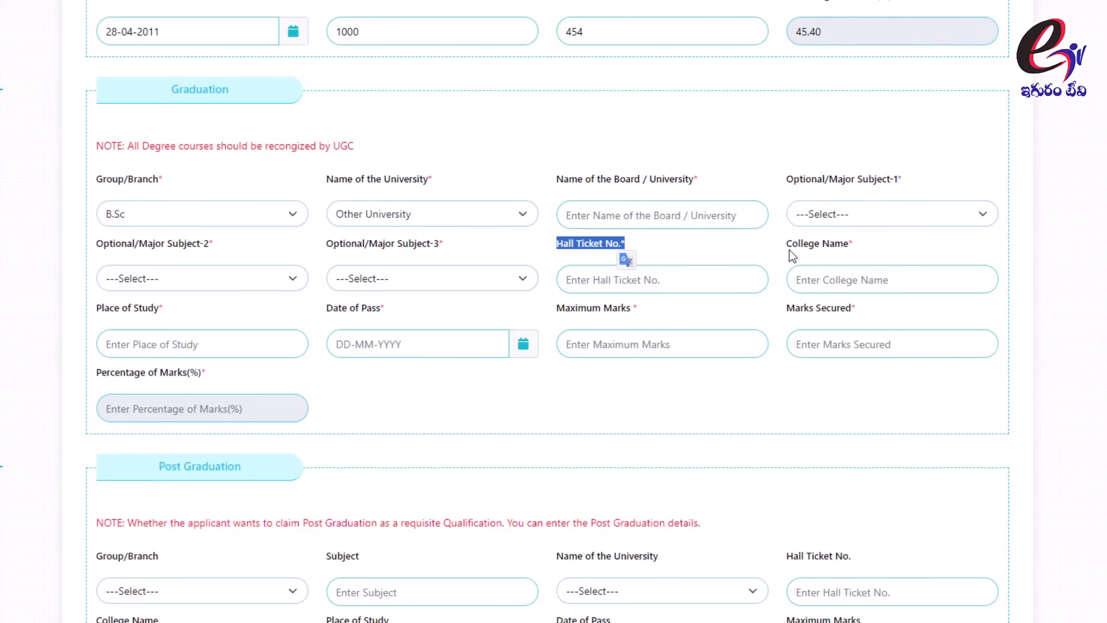
drag(784, 247, 853, 246)
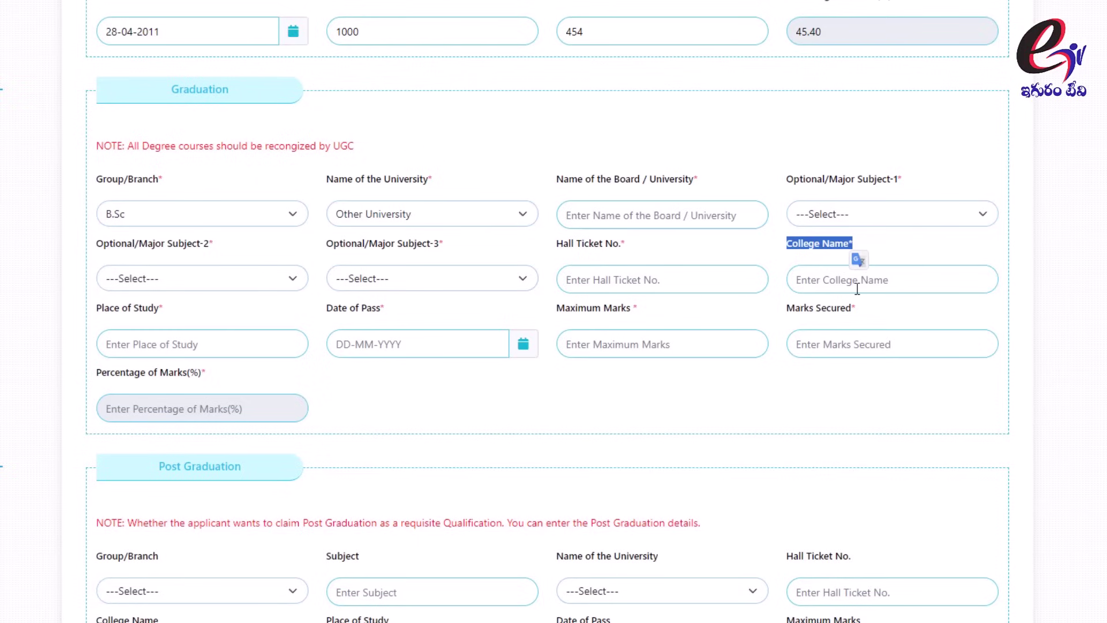
click(900, 256)
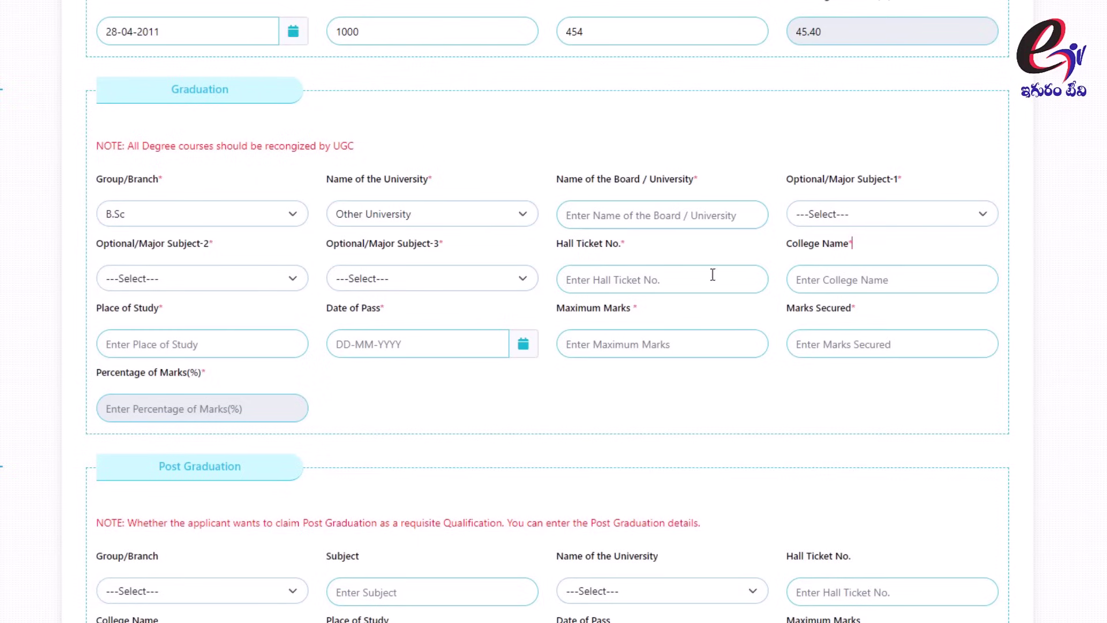
click(417, 214)
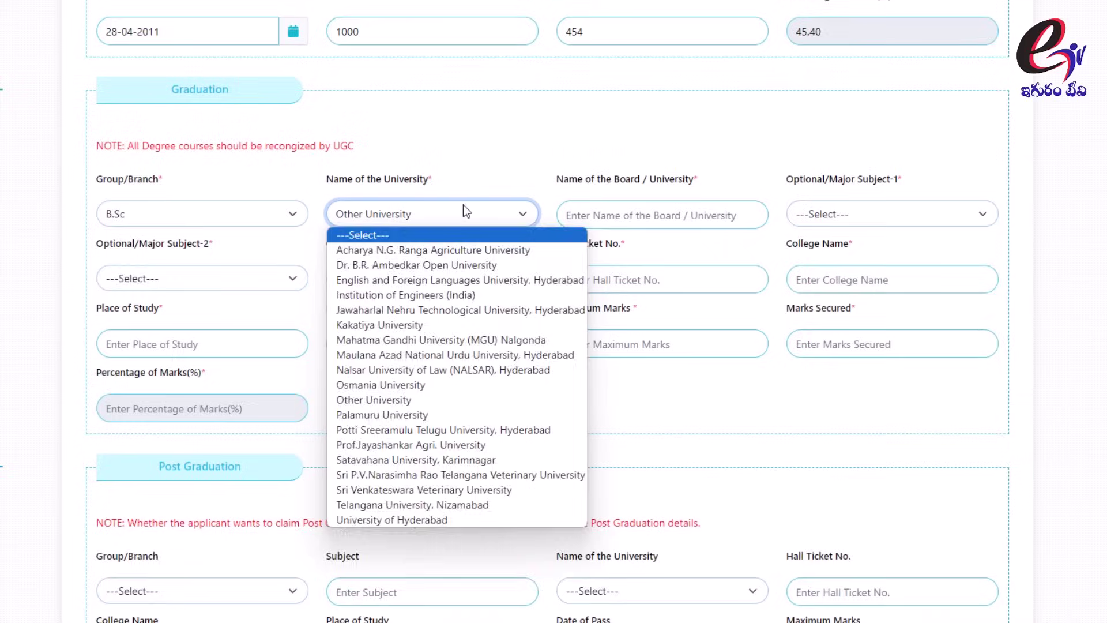
click(477, 188)
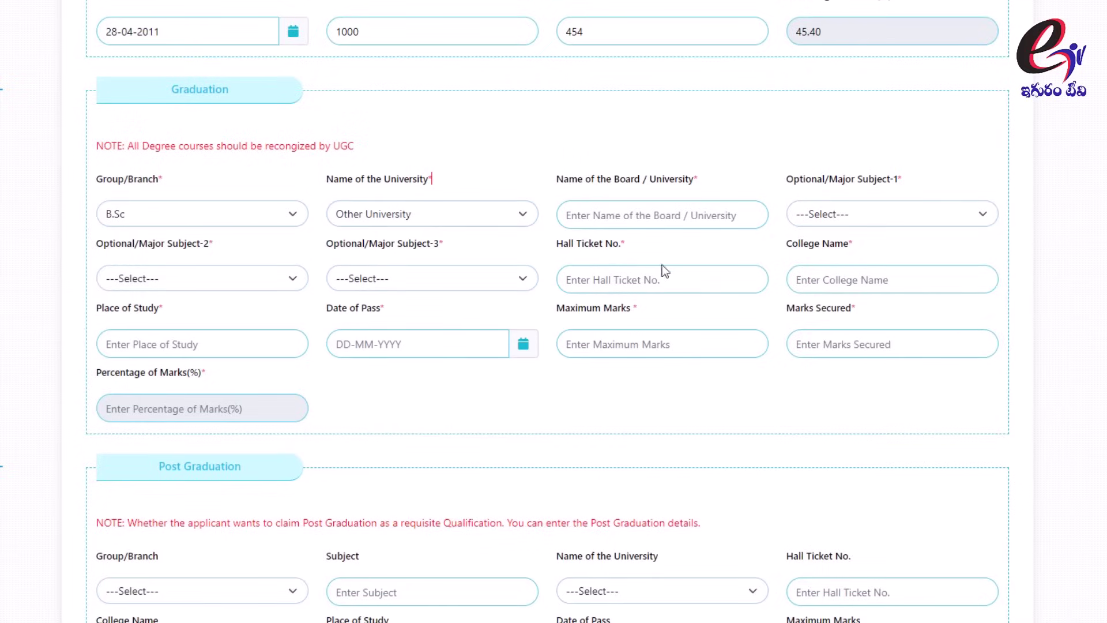
click(848, 280)
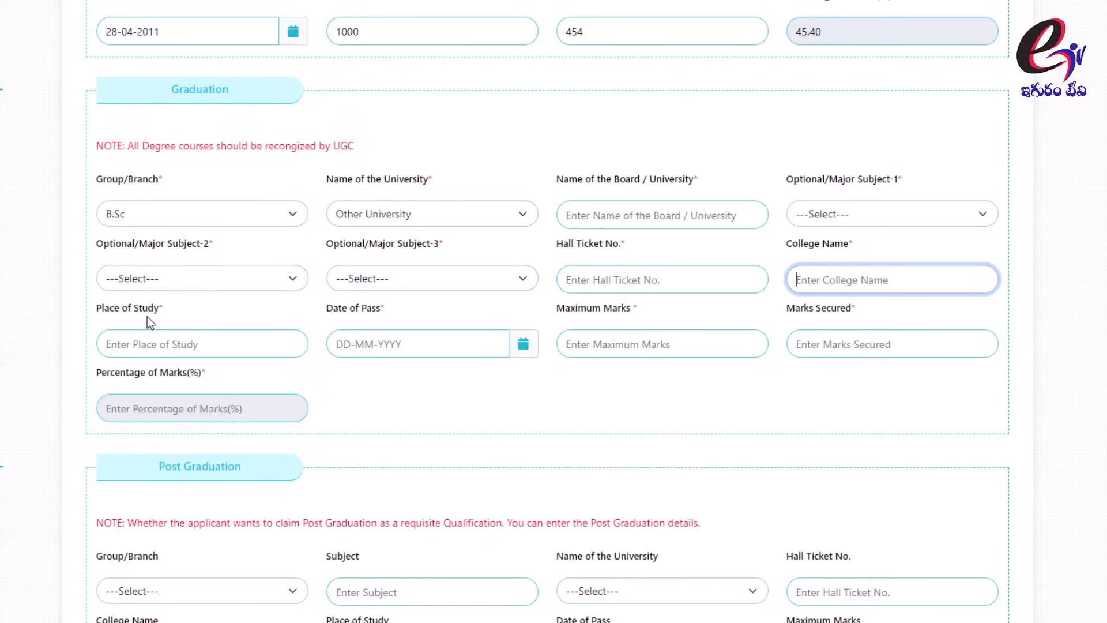
click(156, 346)
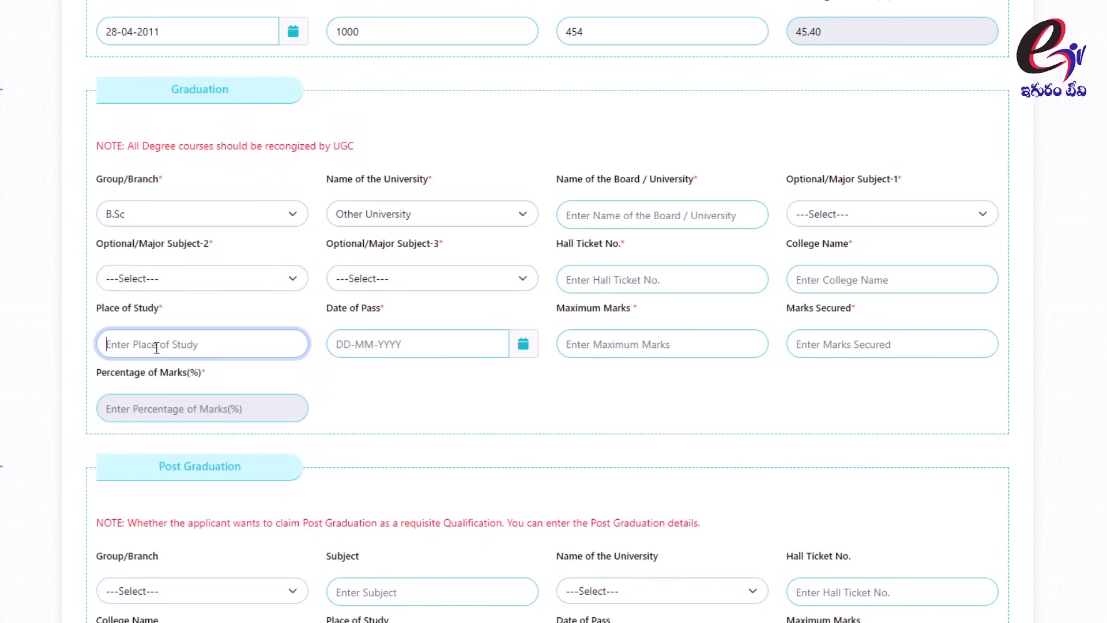
Step: Check the graduation Date of Pass and marks fields, leaving them empty, then scroll down
click(372, 346)
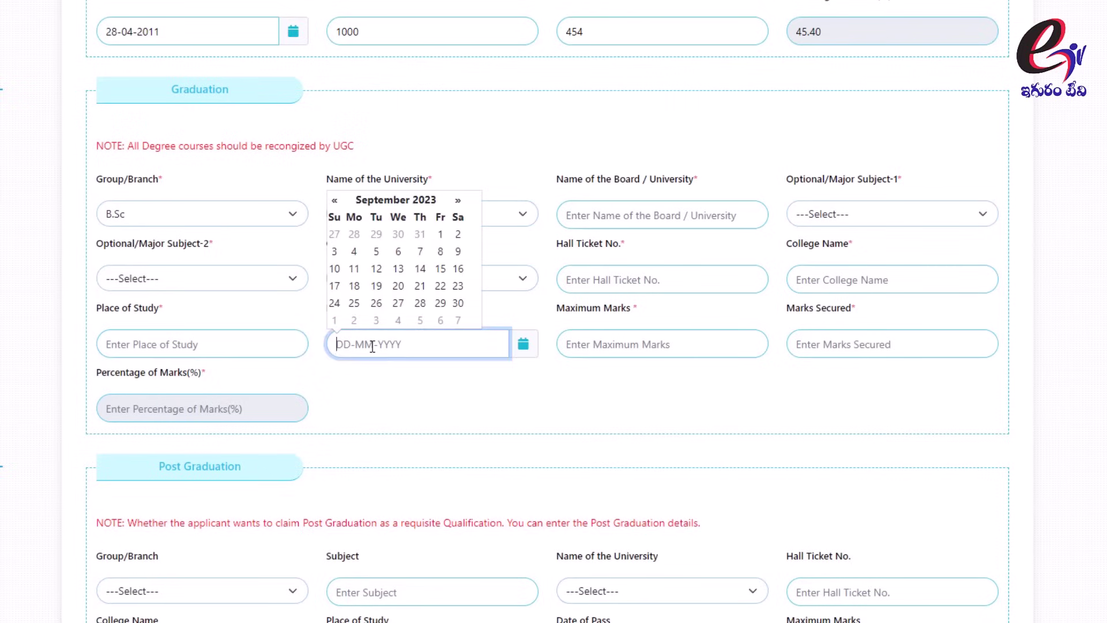
click(449, 414)
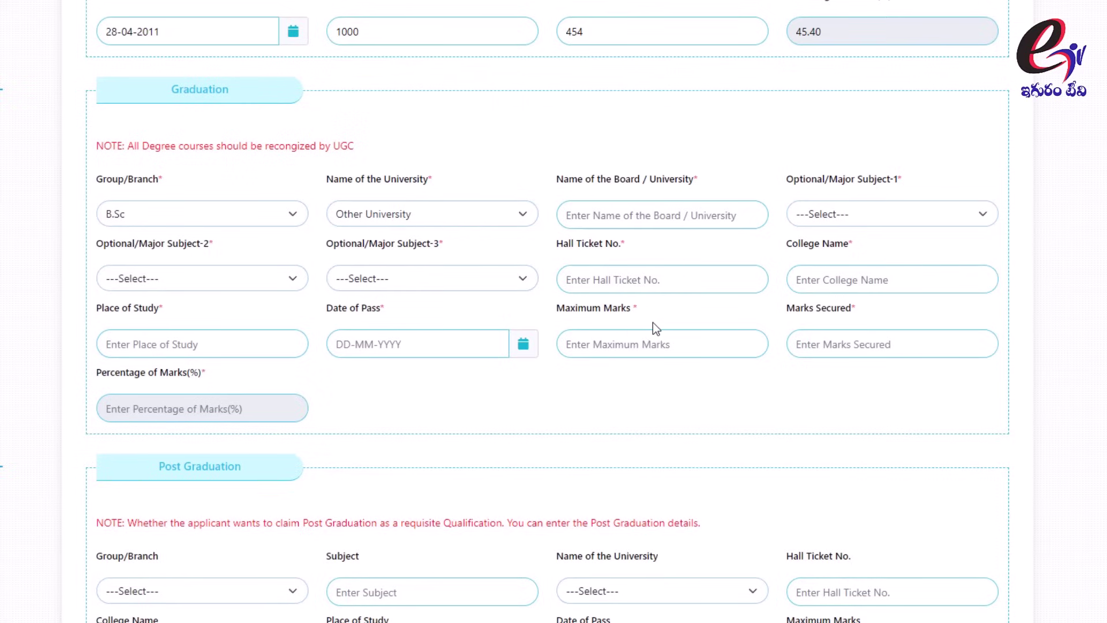
click(666, 349)
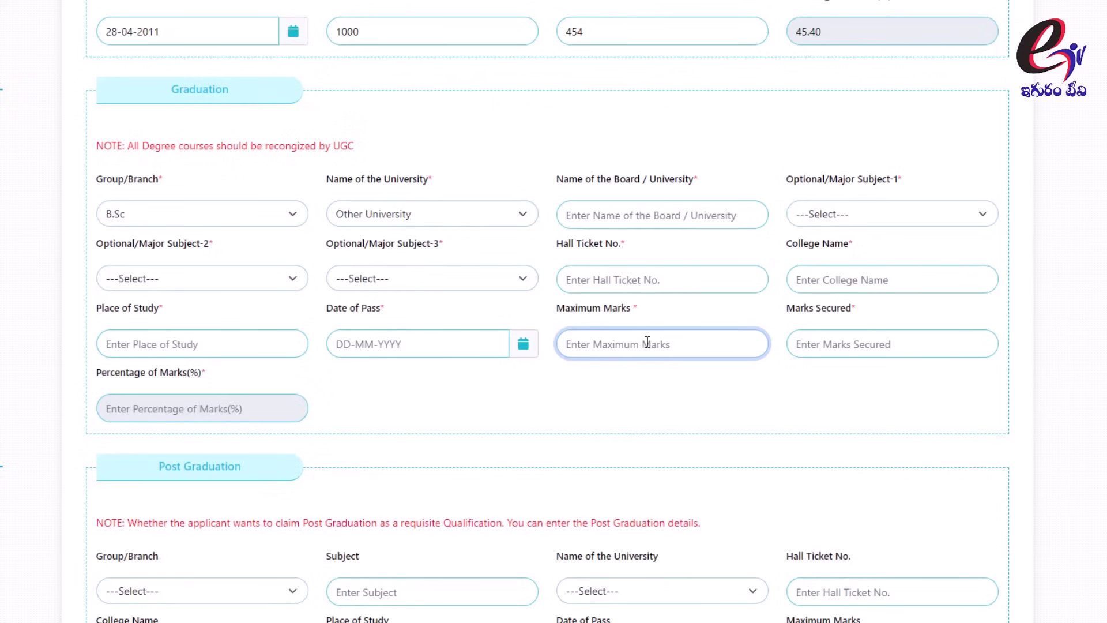
click(843, 350)
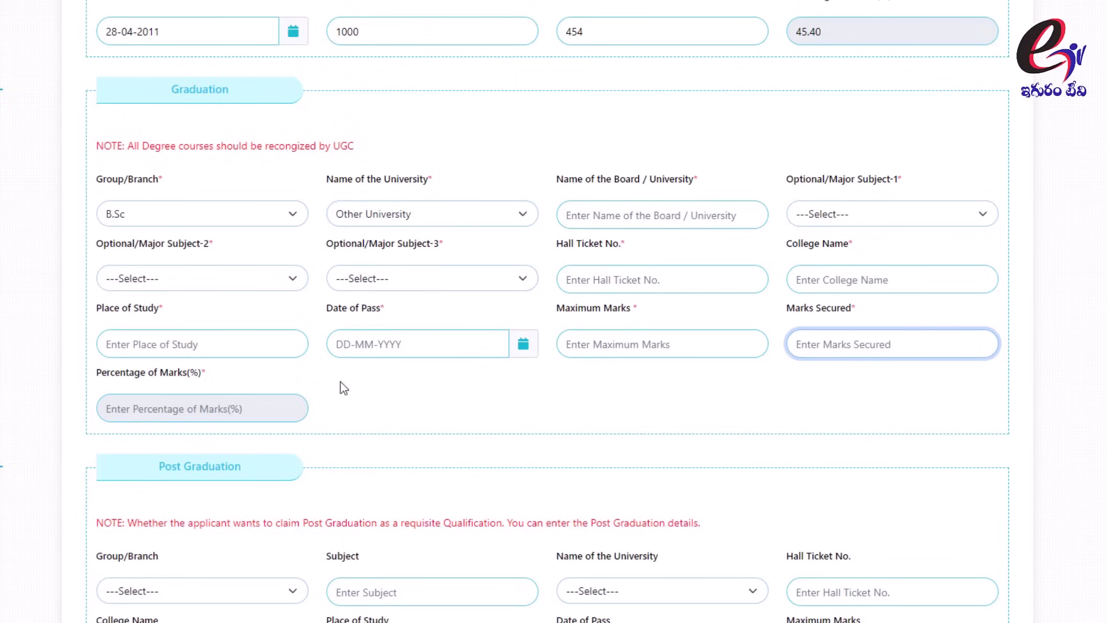
click(185, 409)
click(430, 409)
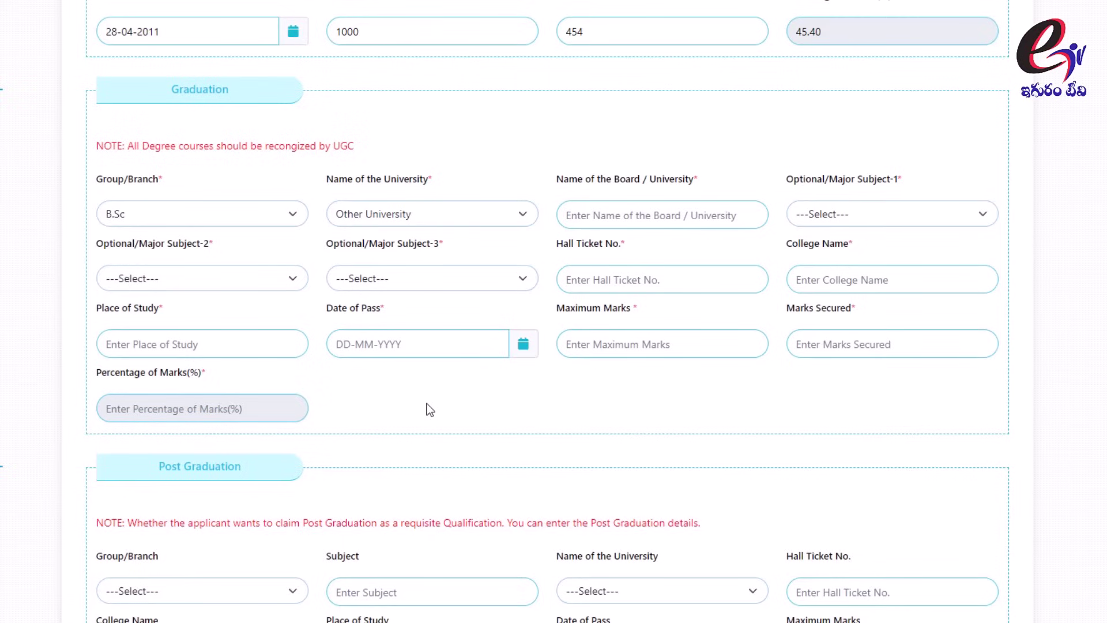
scroll(382, 450, down, 5)
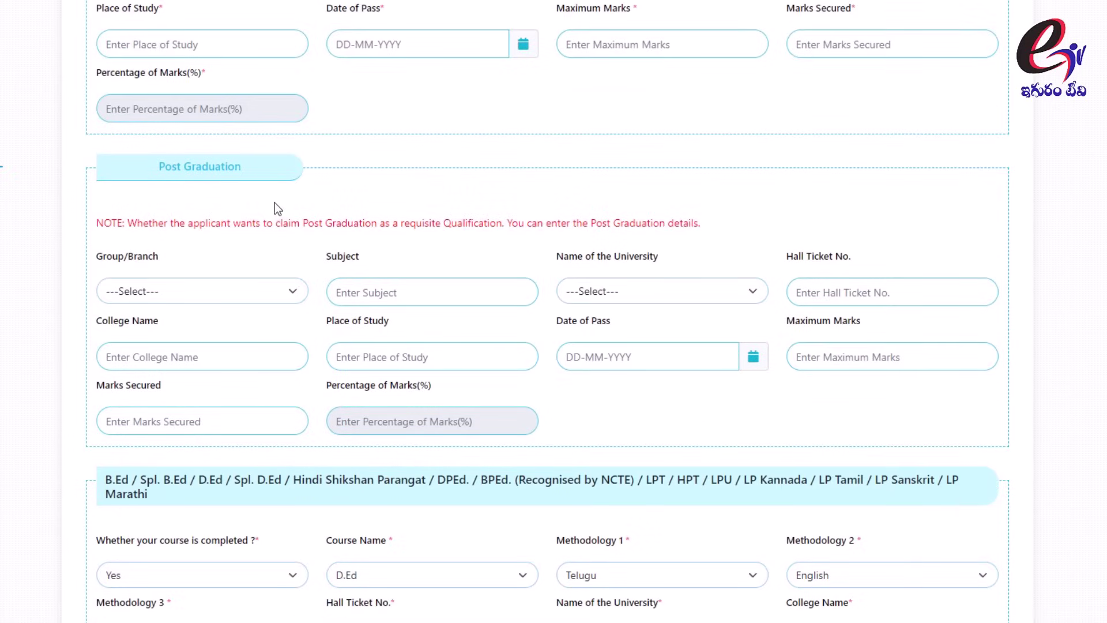
Step: Choose M.A as the Post Graduation Group/Branch
scroll(231, 189, down, 1)
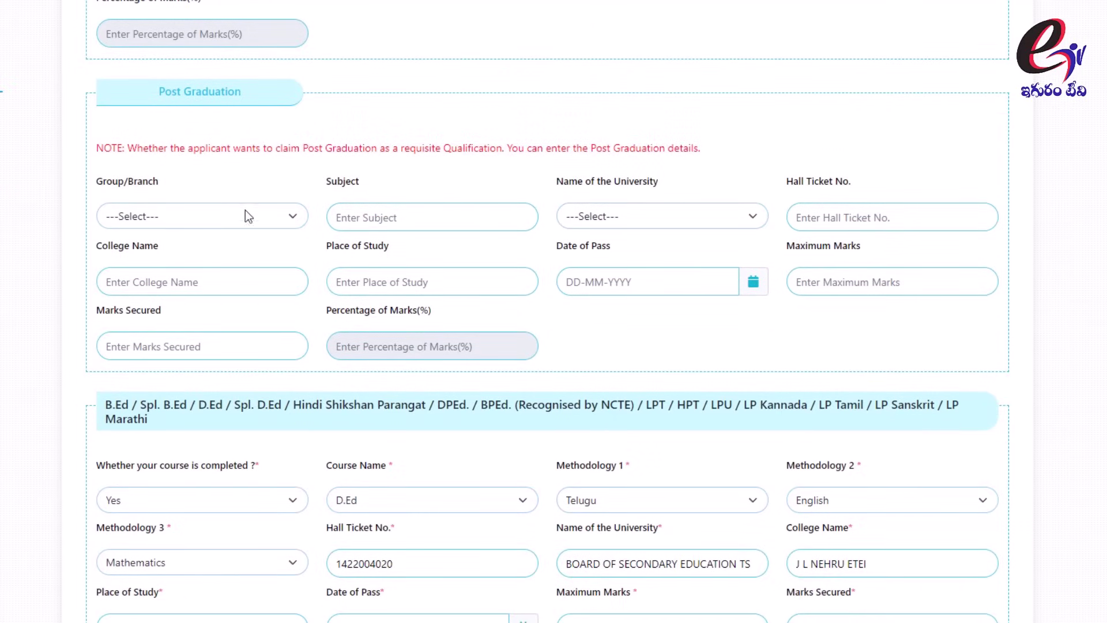
click(230, 217)
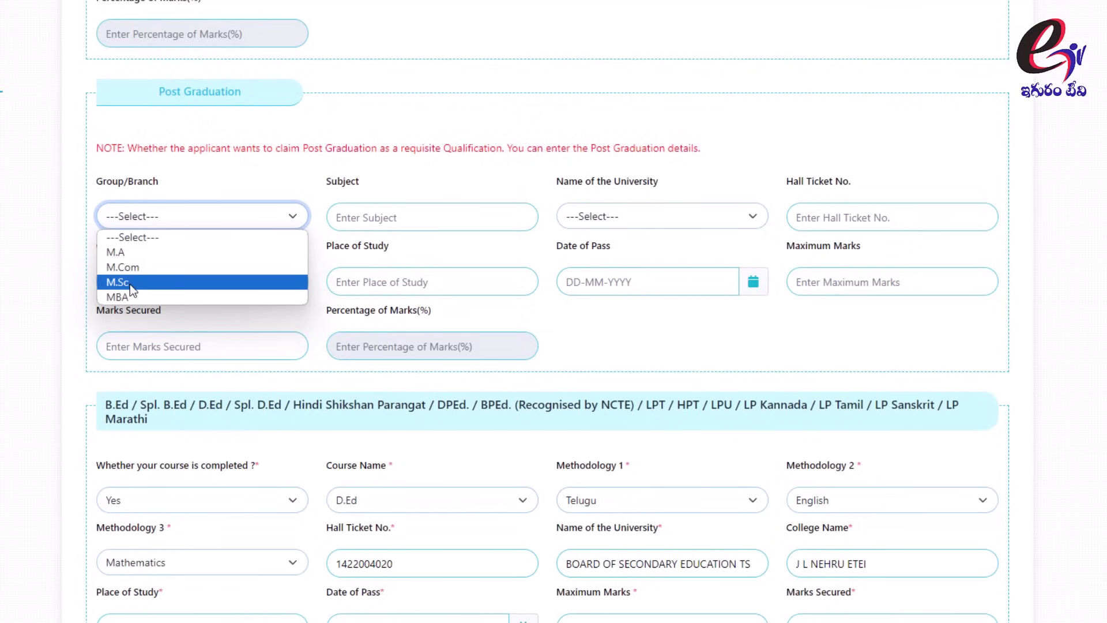
click(214, 188)
click(185, 219)
click(244, 183)
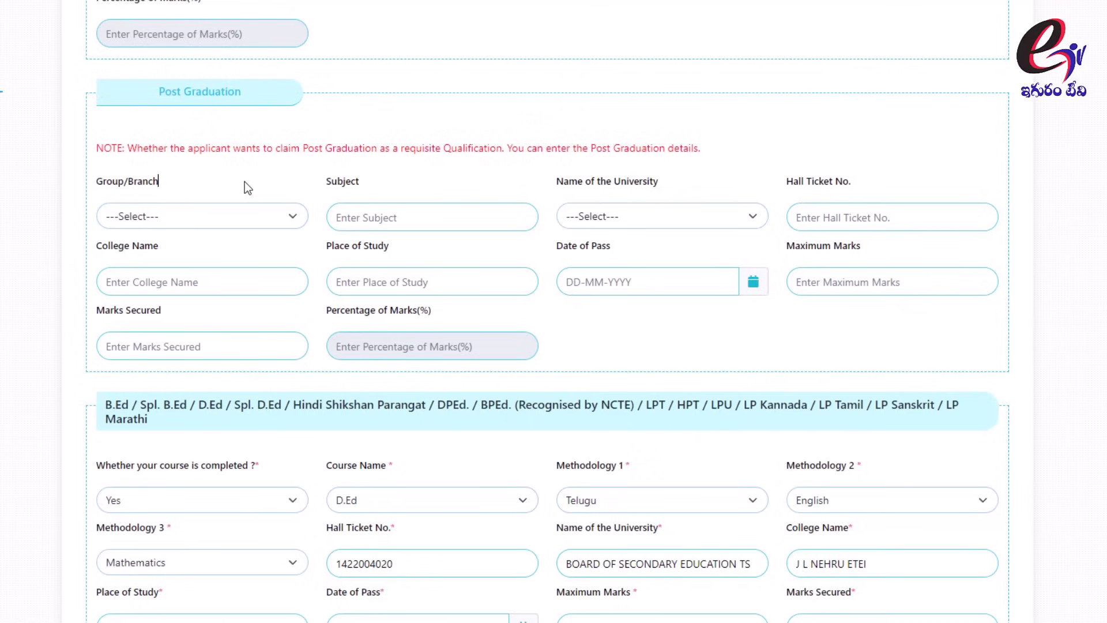
click(443, 217)
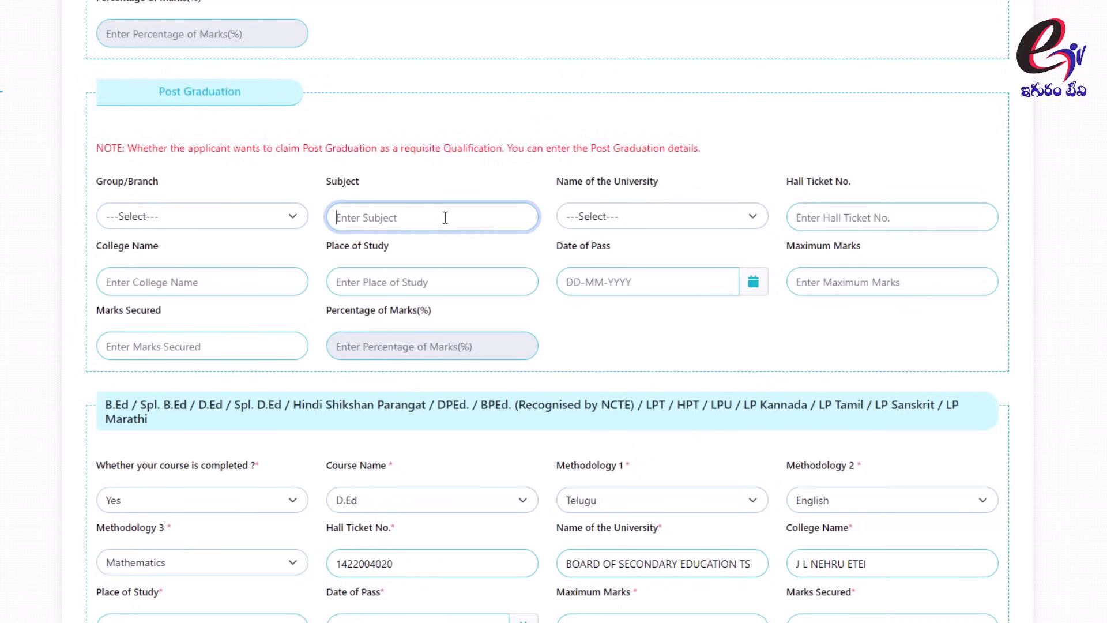
click(192, 216)
click(167, 251)
click(416, 219)
Step: Leave the university unselected and point out the blank College, Place, Date of Pass and Marks fields
click(669, 215)
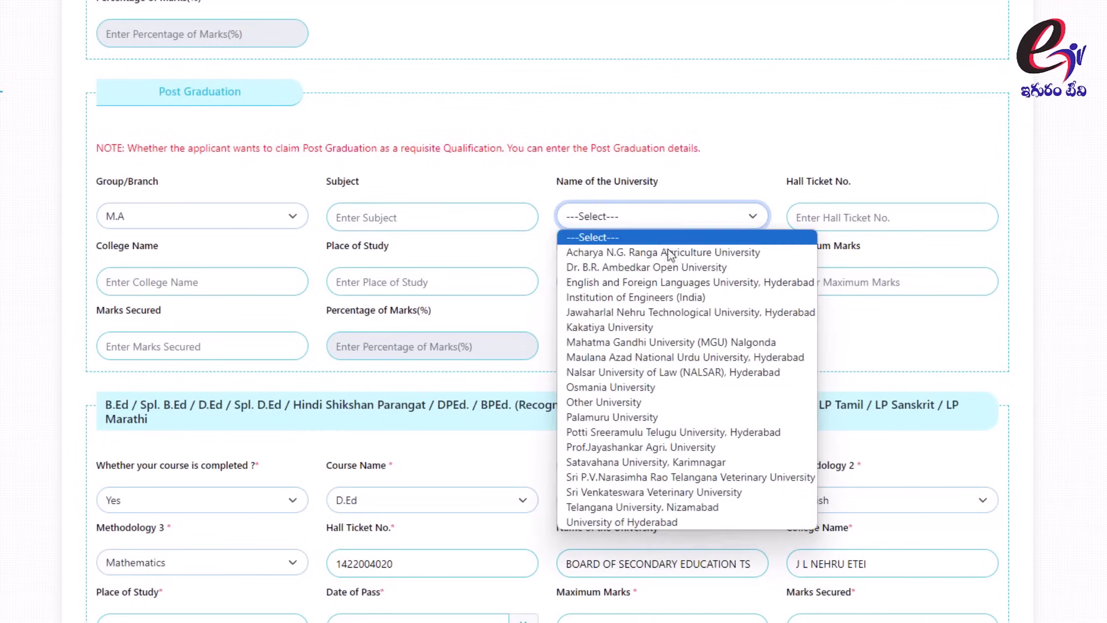
click(710, 157)
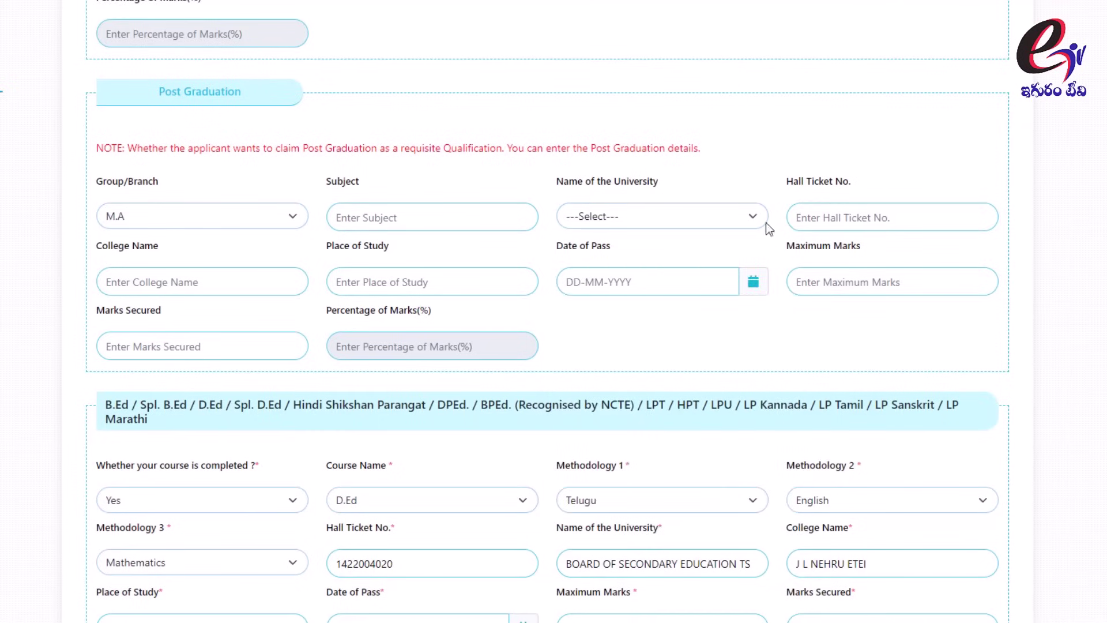
drag(99, 249, 186, 254)
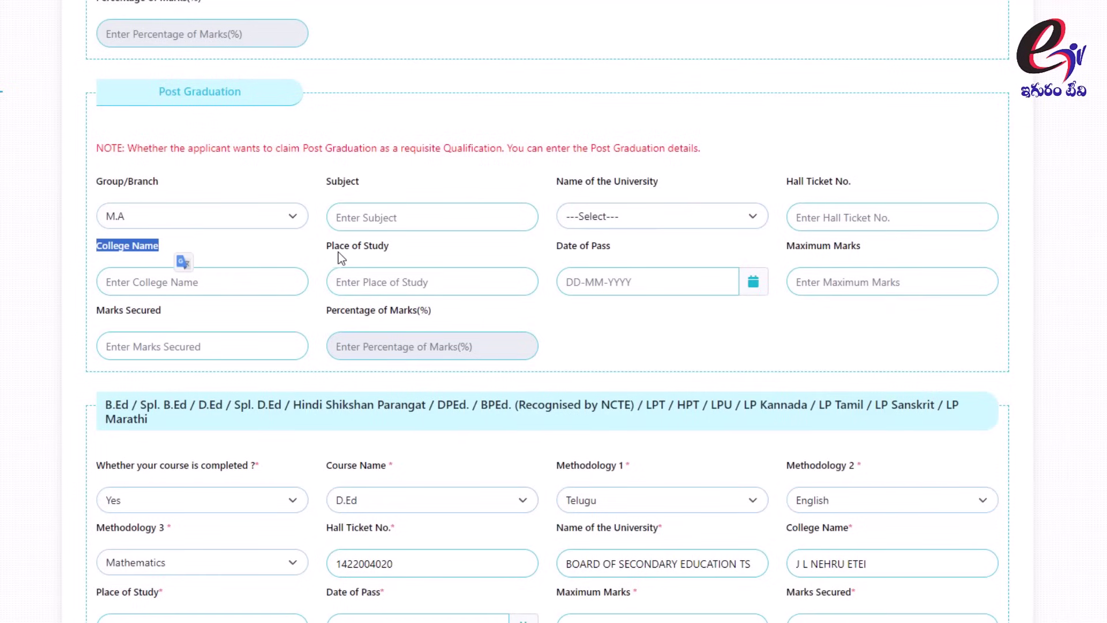
drag(323, 251, 406, 253)
drag(552, 249, 622, 238)
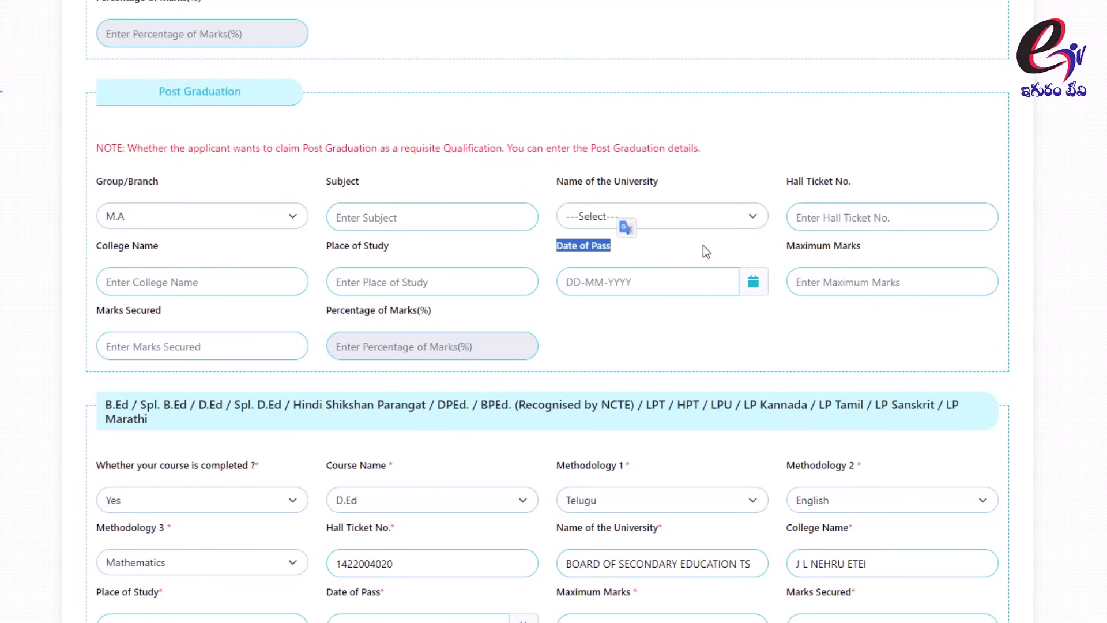
drag(795, 245, 857, 247)
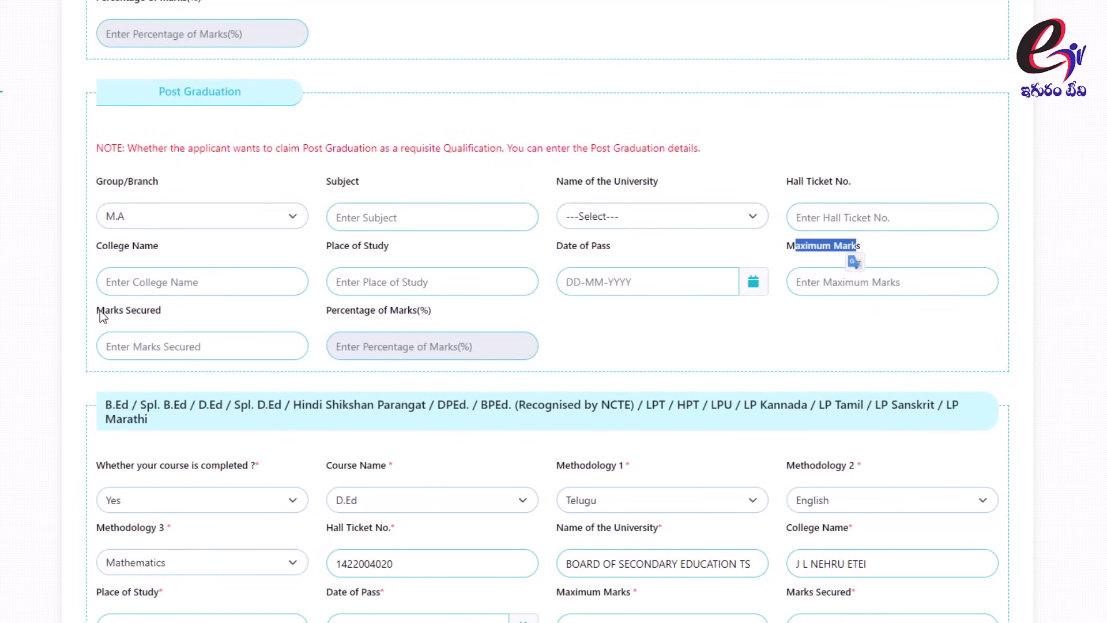
drag(99, 310, 202, 313)
drag(325, 310, 469, 307)
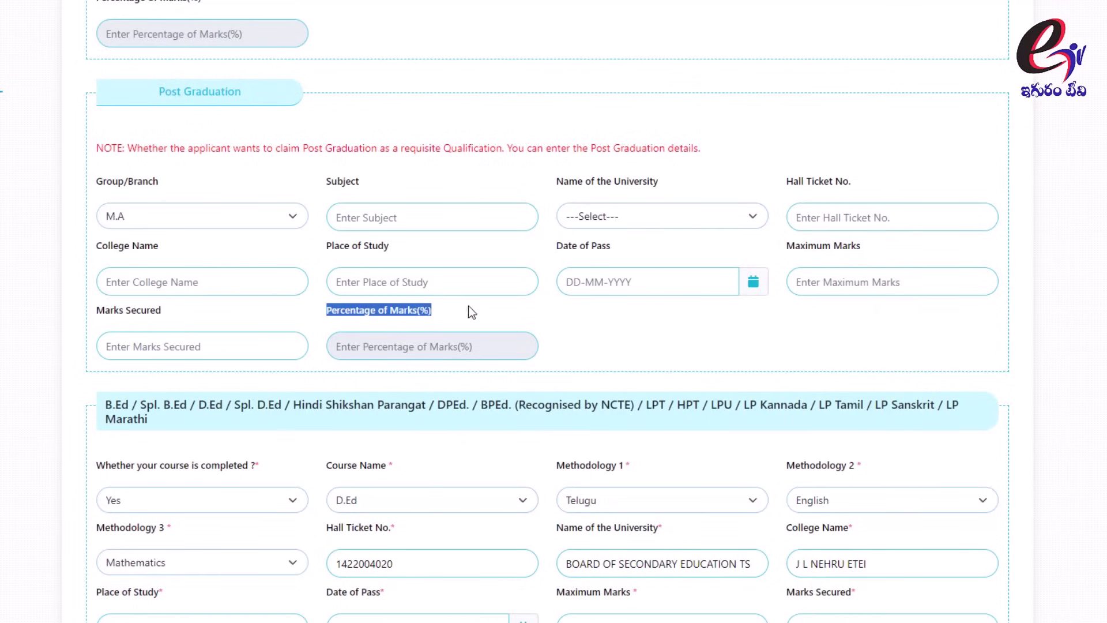
click(572, 347)
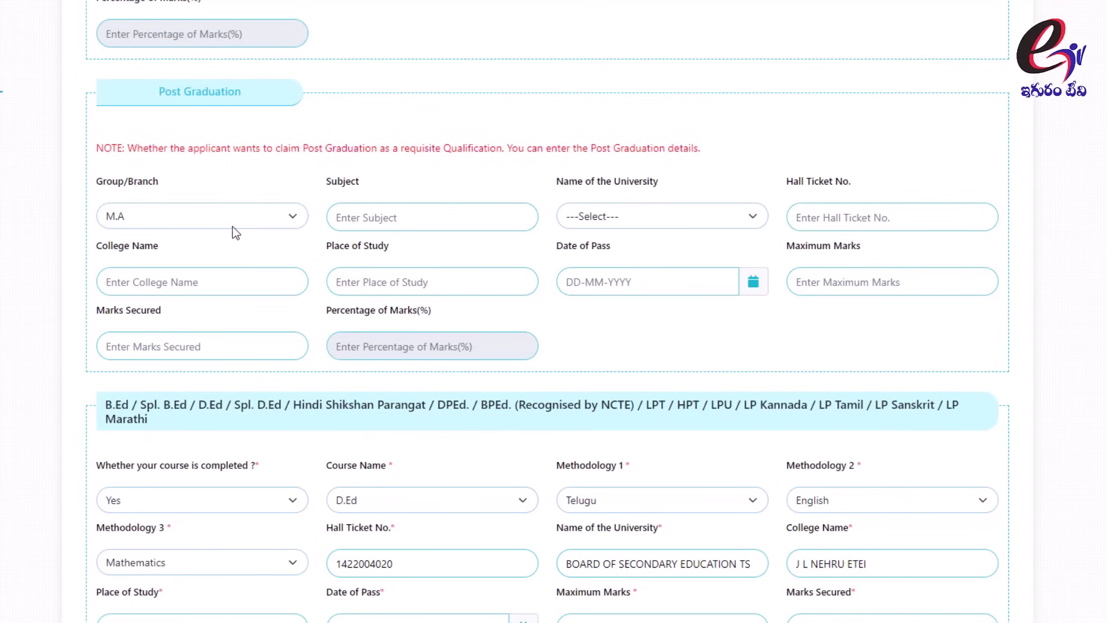
drag(159, 91, 253, 94)
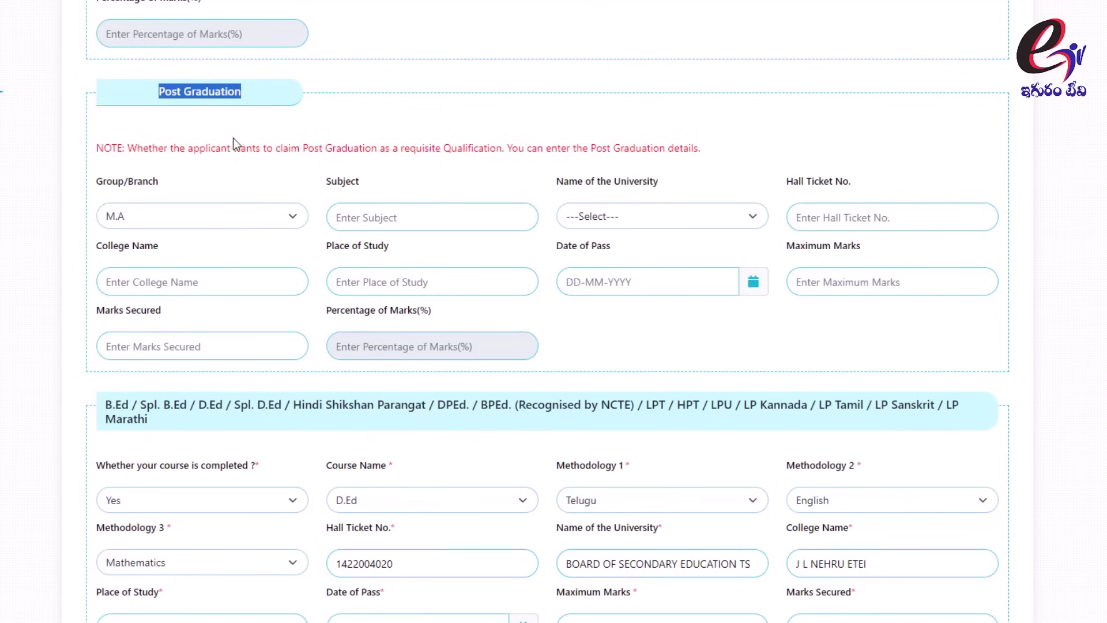
scroll(257, 328, down, 4)
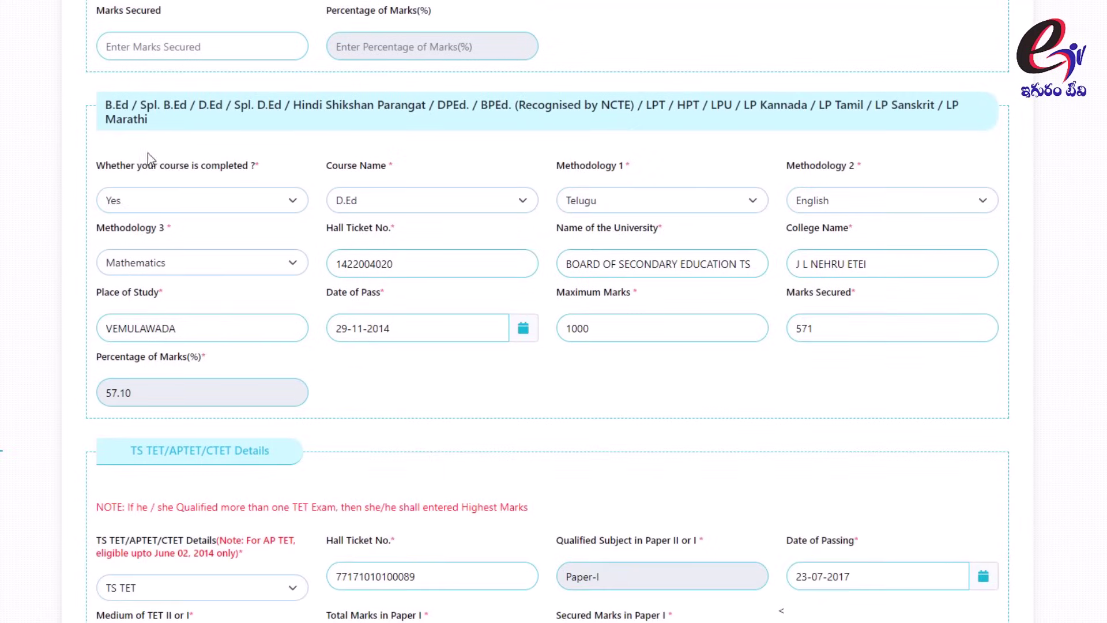
scroll(147, 153, up, 1)
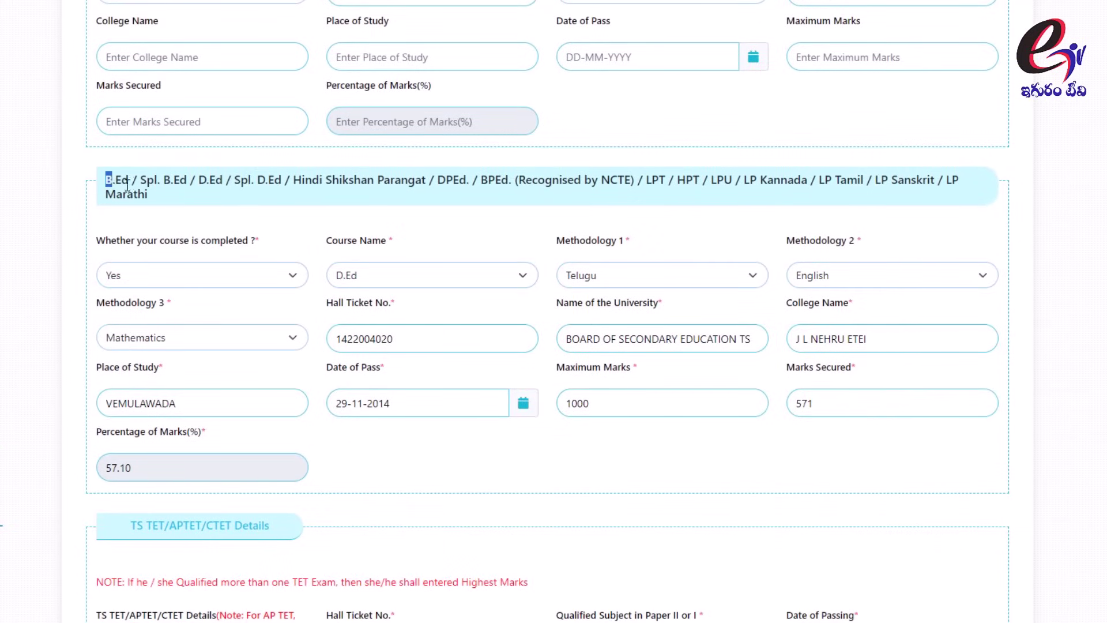
drag(105, 182, 167, 194)
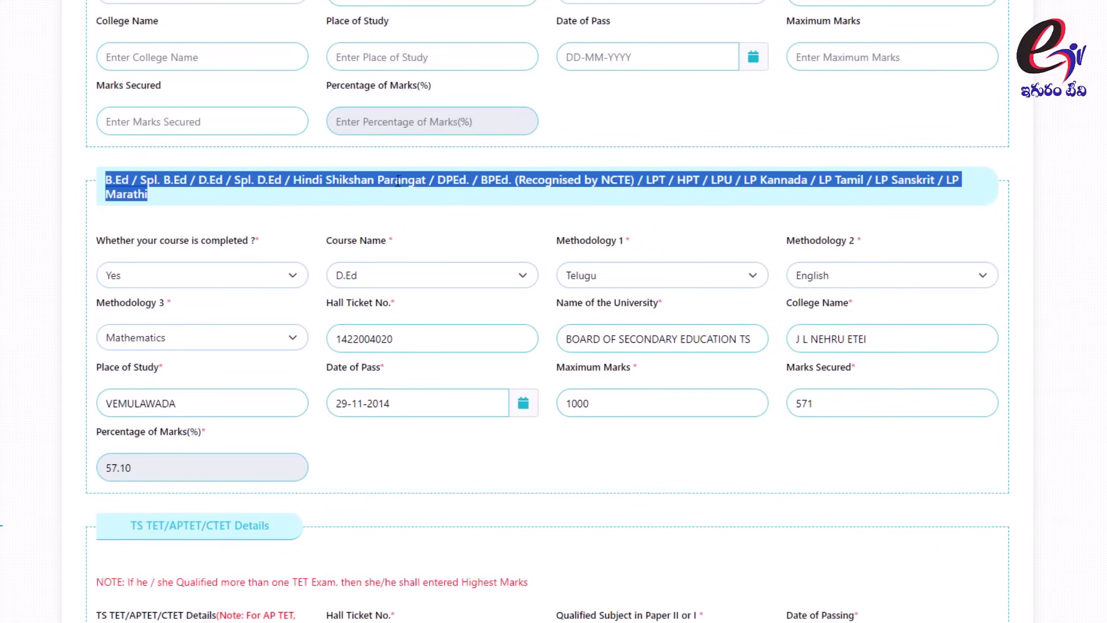
click(462, 179)
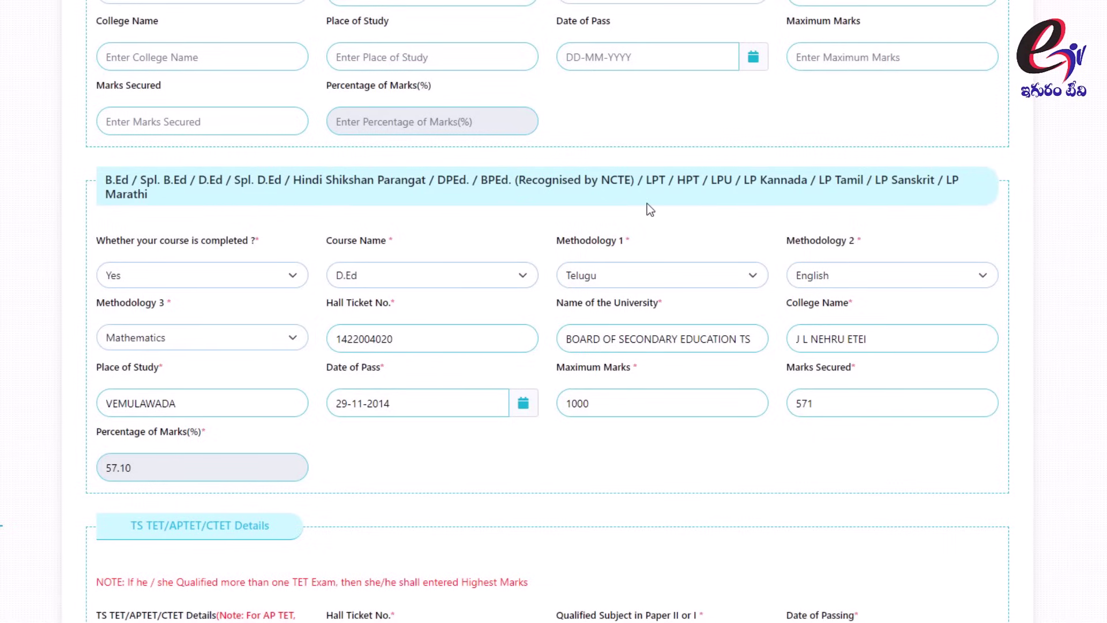
drag(651, 185, 932, 197)
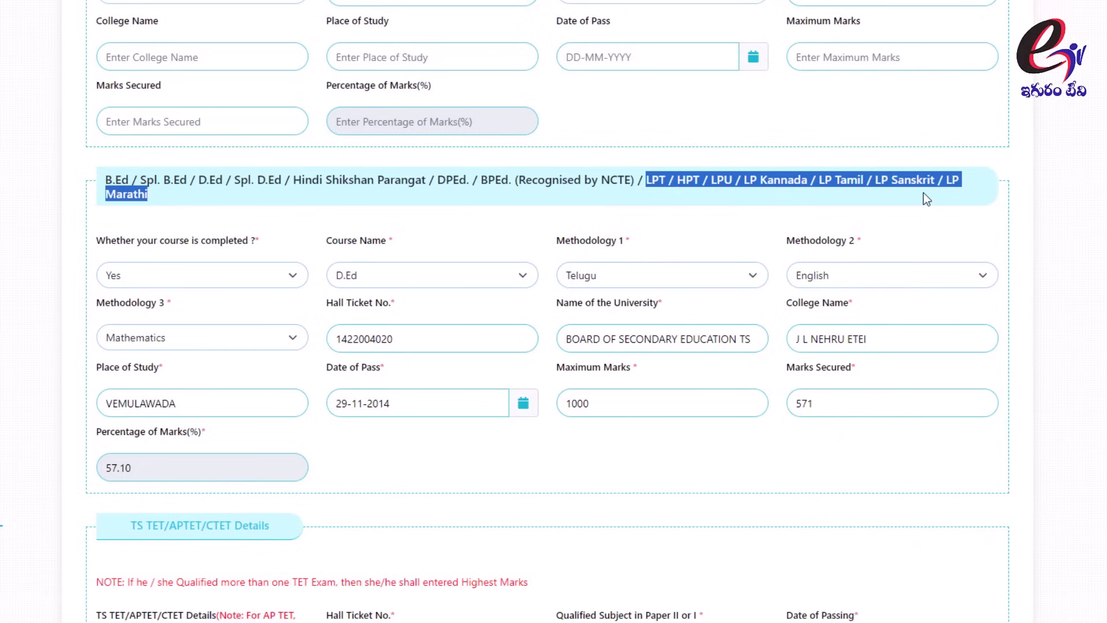
click(179, 196)
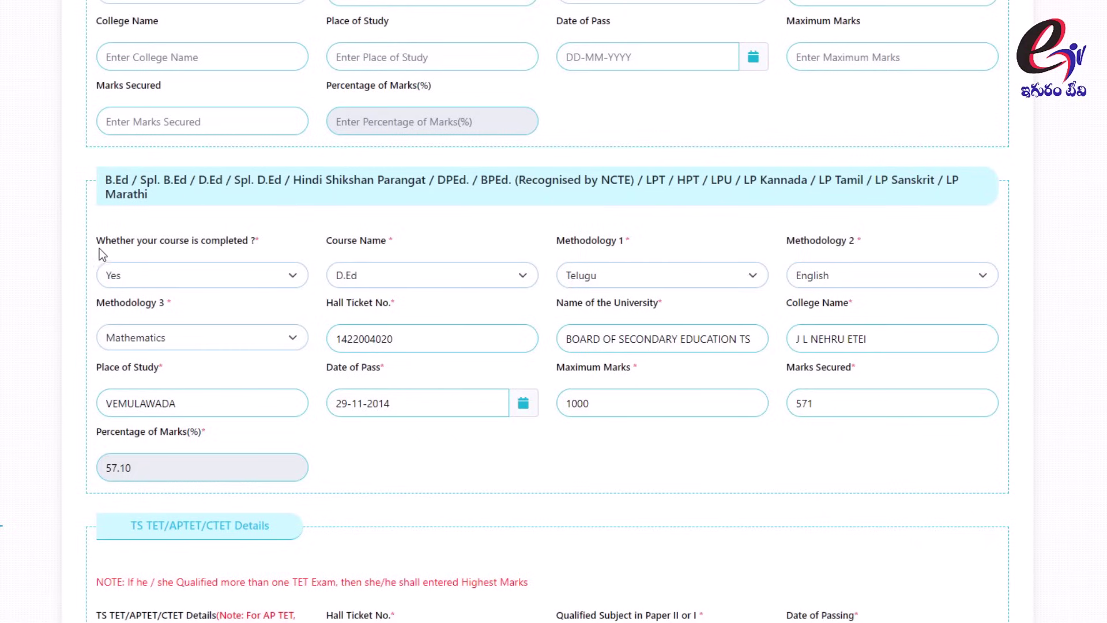
drag(95, 244, 270, 255)
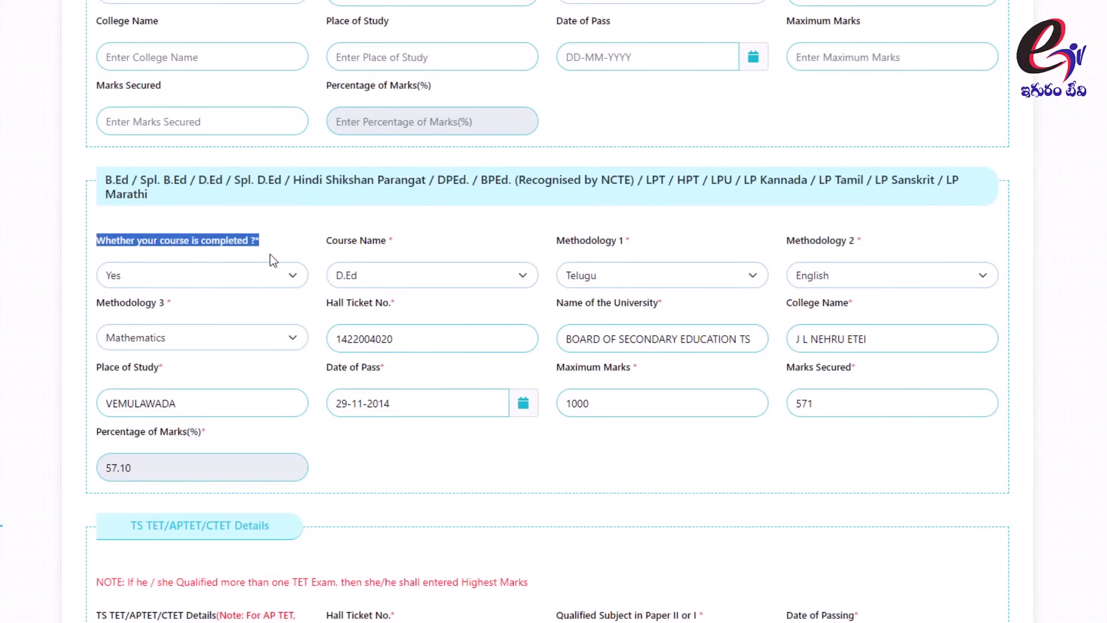
click(182, 275)
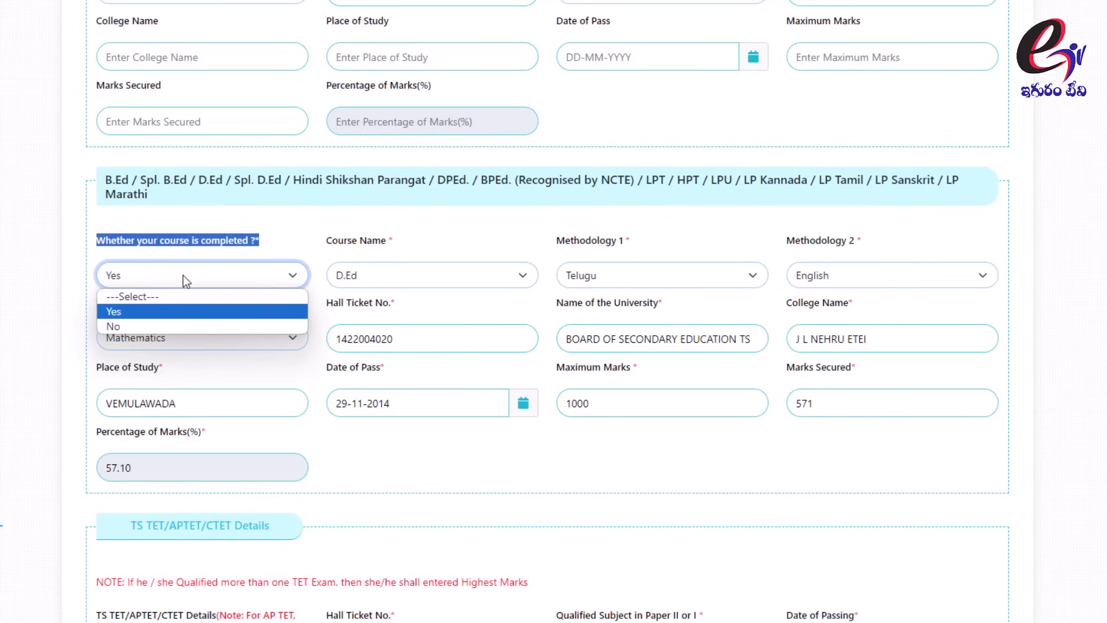
click(183, 276)
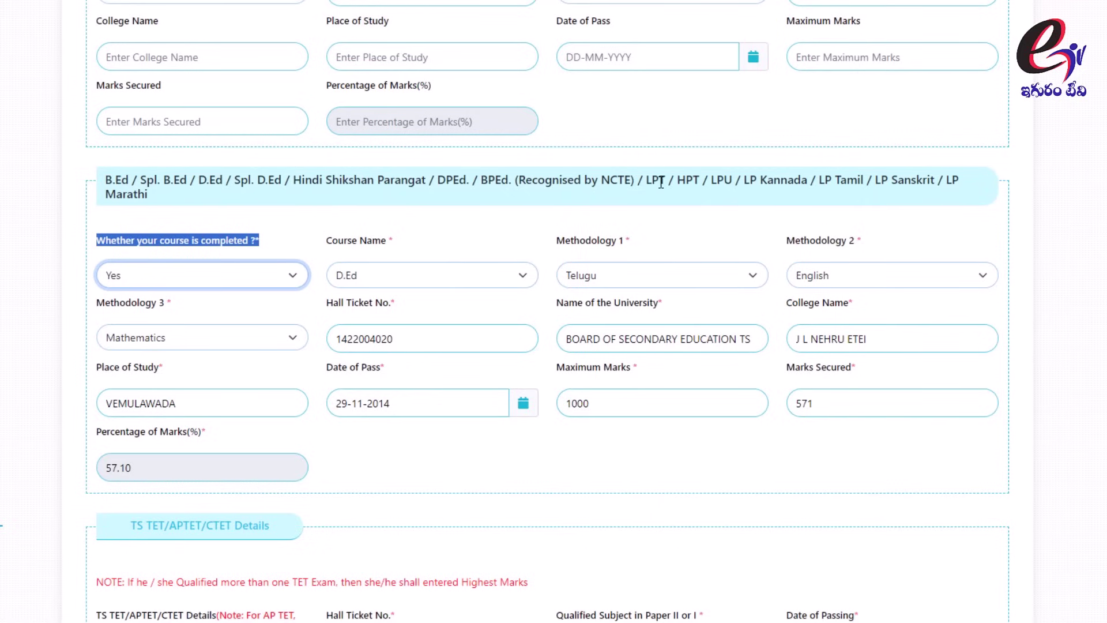
click(254, 279)
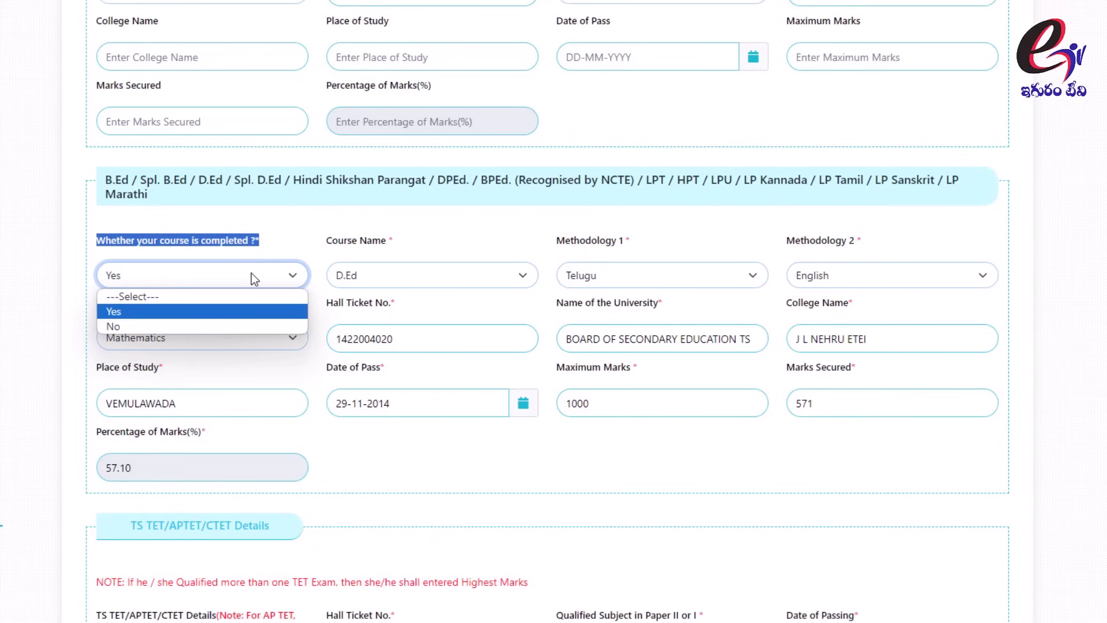
click(282, 245)
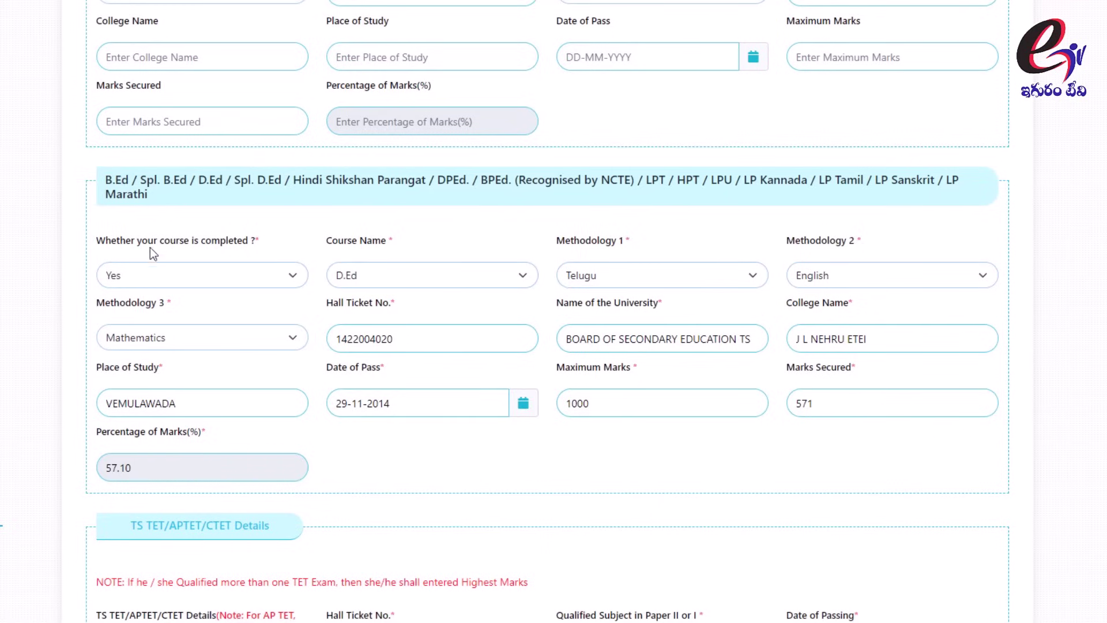
Step: Highlight the course-completed question to point it out
drag(101, 247, 254, 248)
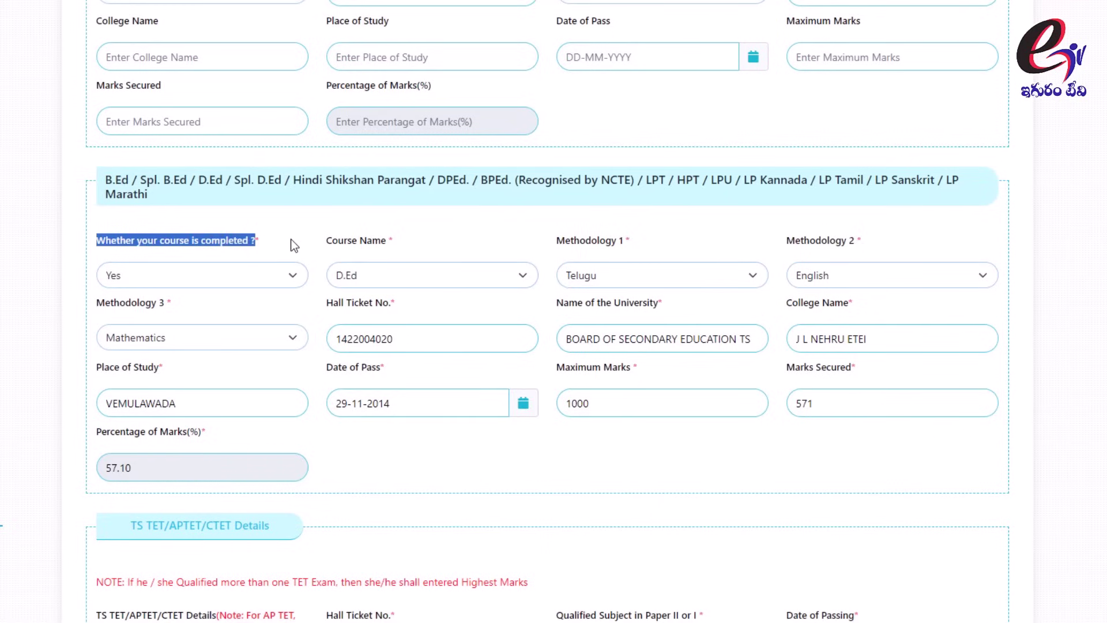
click(91, 272)
drag(105, 252, 213, 252)
click(289, 240)
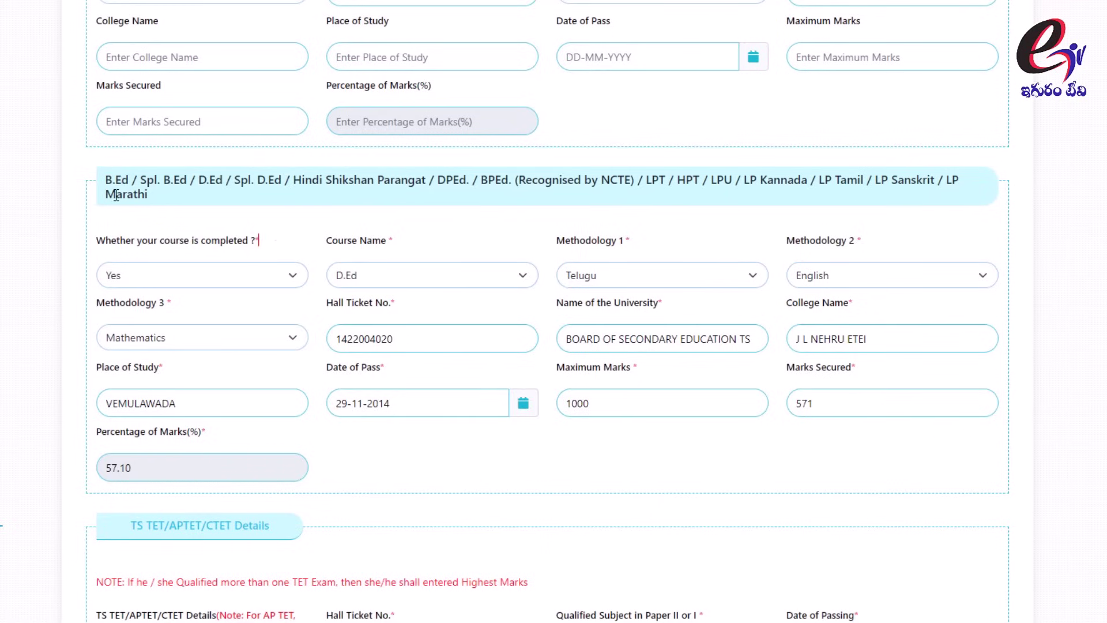
Step: Keep Yes for course completed, D.Ed as course name, and Mathematics as third methodology
click(201, 275)
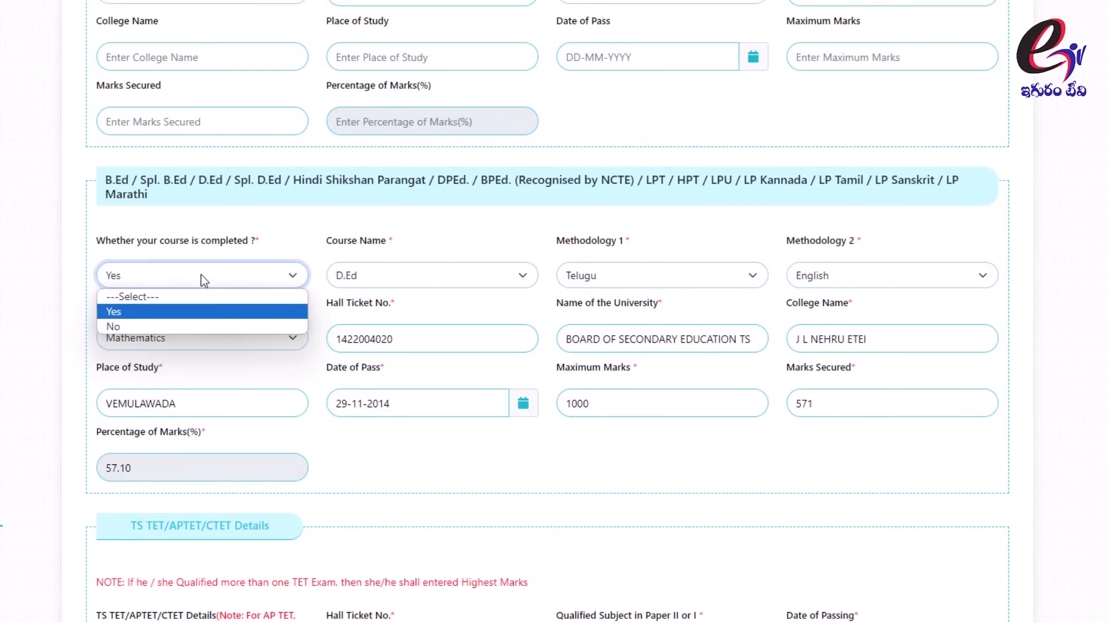
click(140, 312)
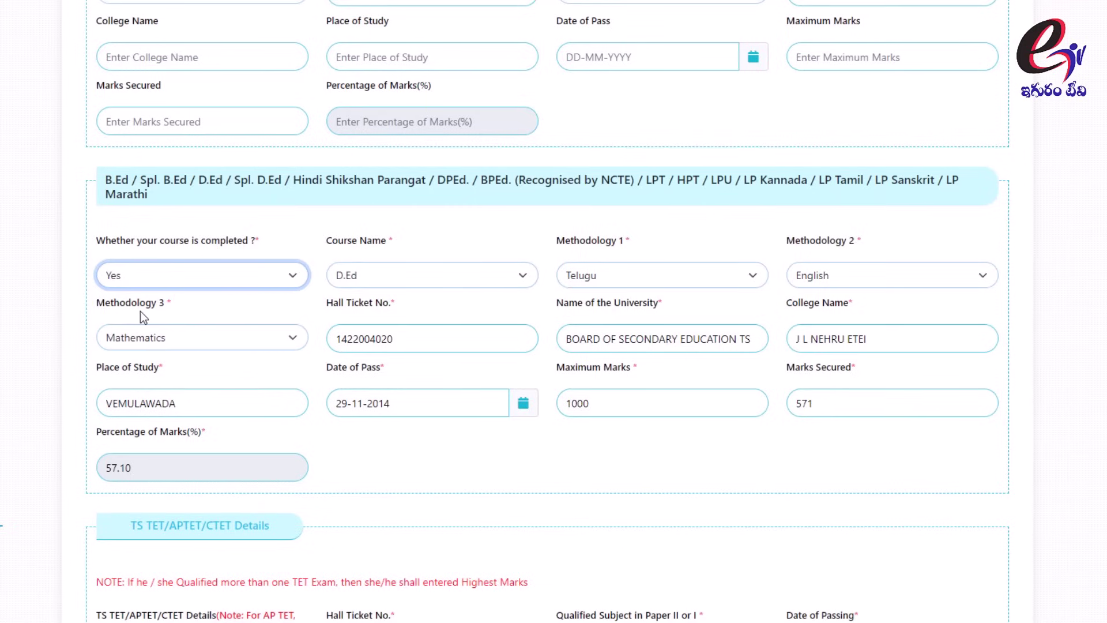
click(386, 276)
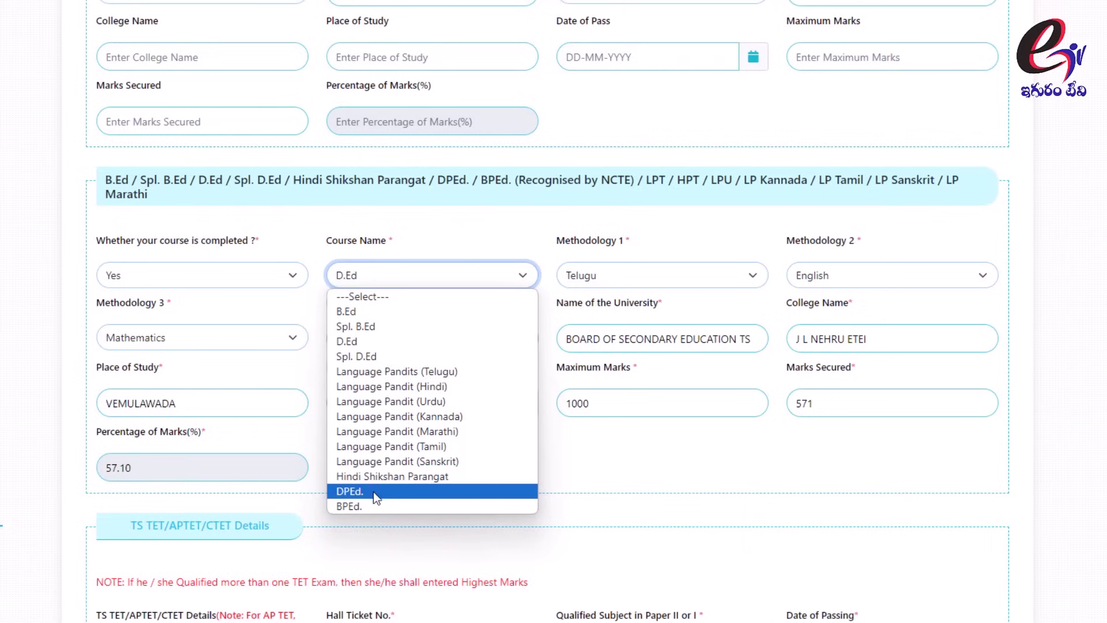
click(469, 237)
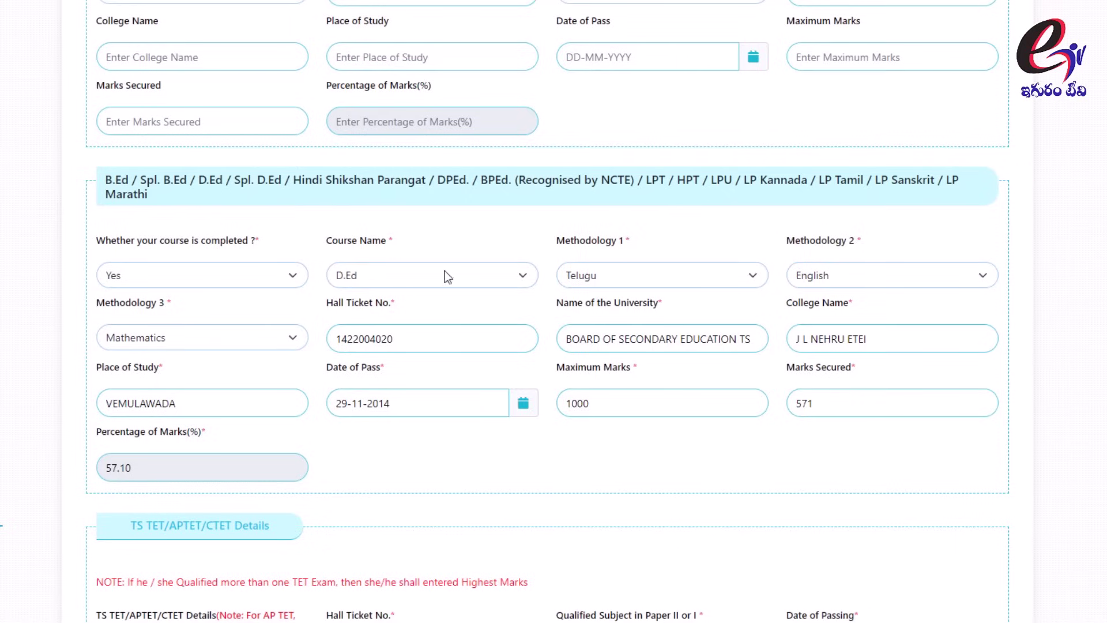
click(292, 342)
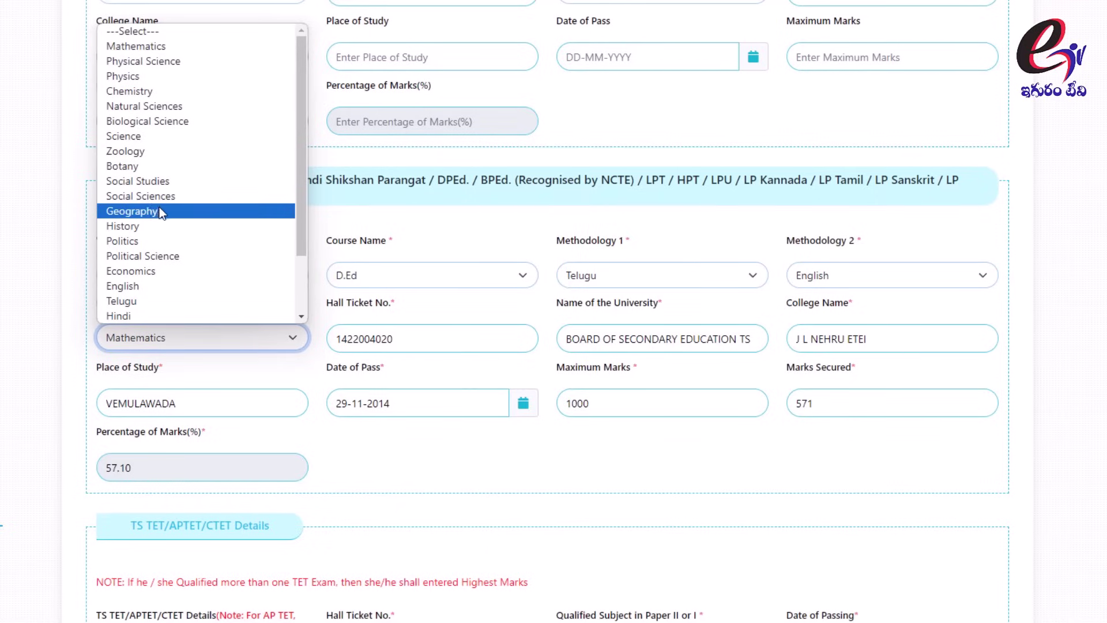
click(375, 451)
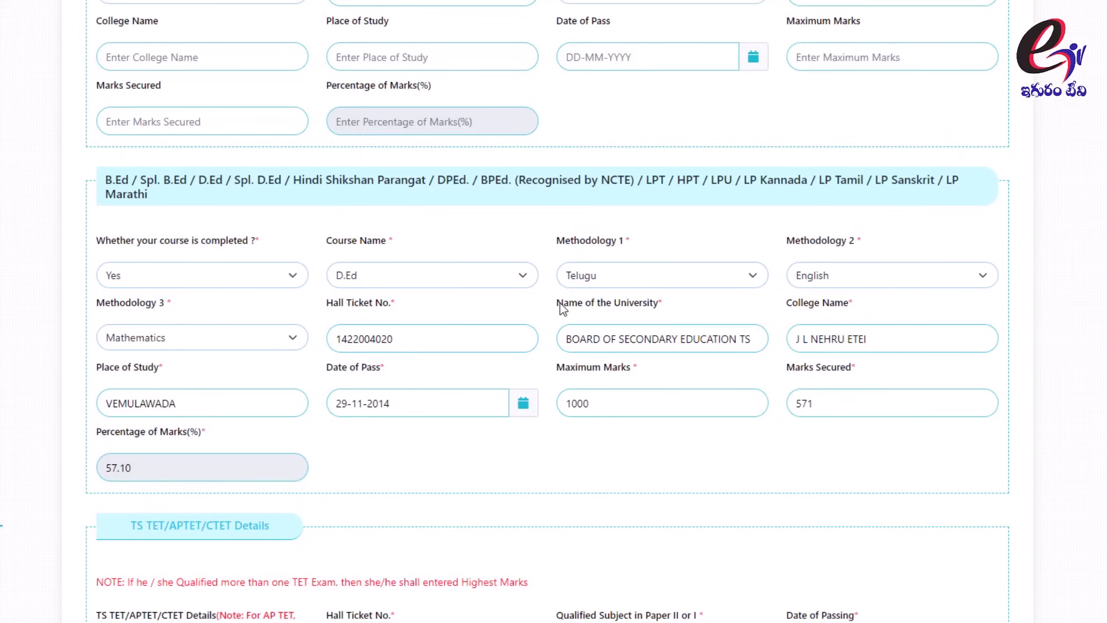
Step: Review the entered university name and college name
drag(560, 304, 645, 302)
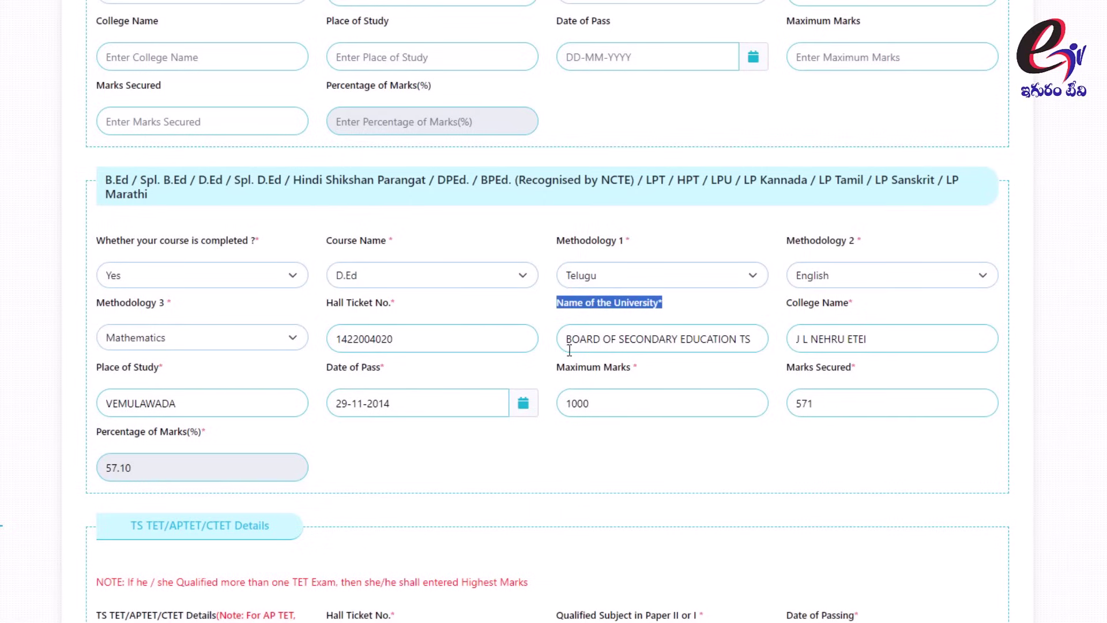
drag(566, 341, 773, 344)
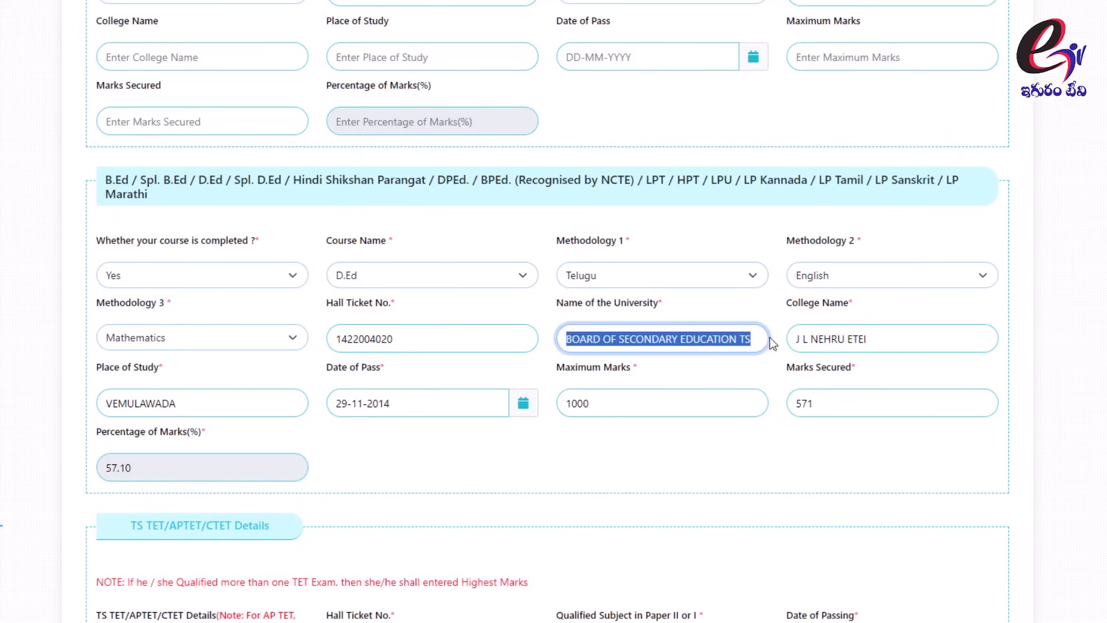
click(715, 304)
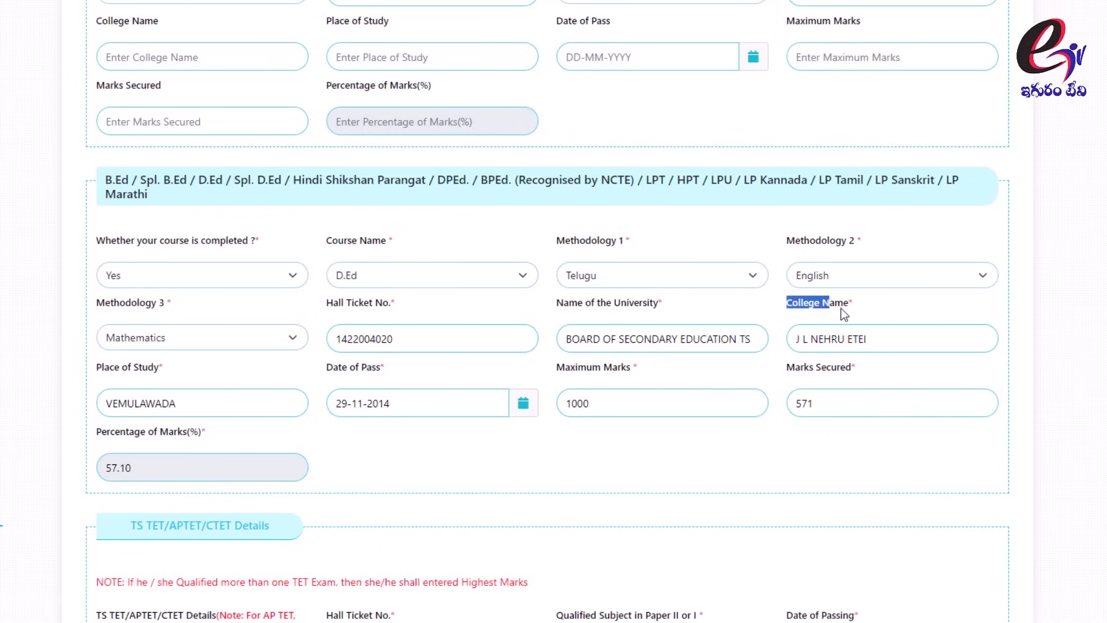
click(899, 339)
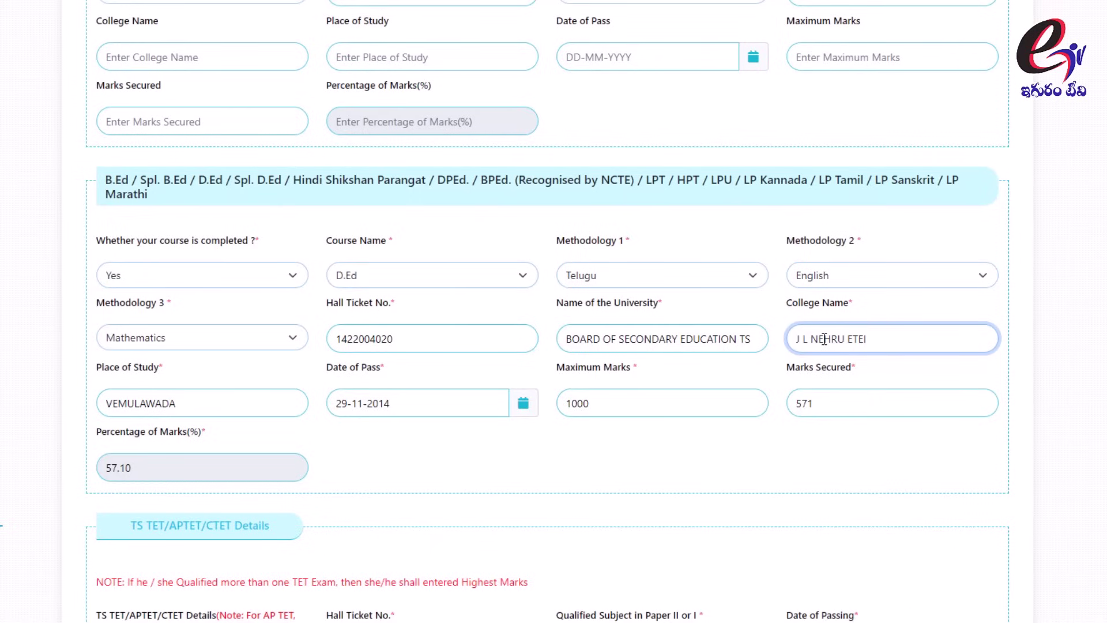
Step: Point out the Place of Study and Date of Pass fields
click(232, 401)
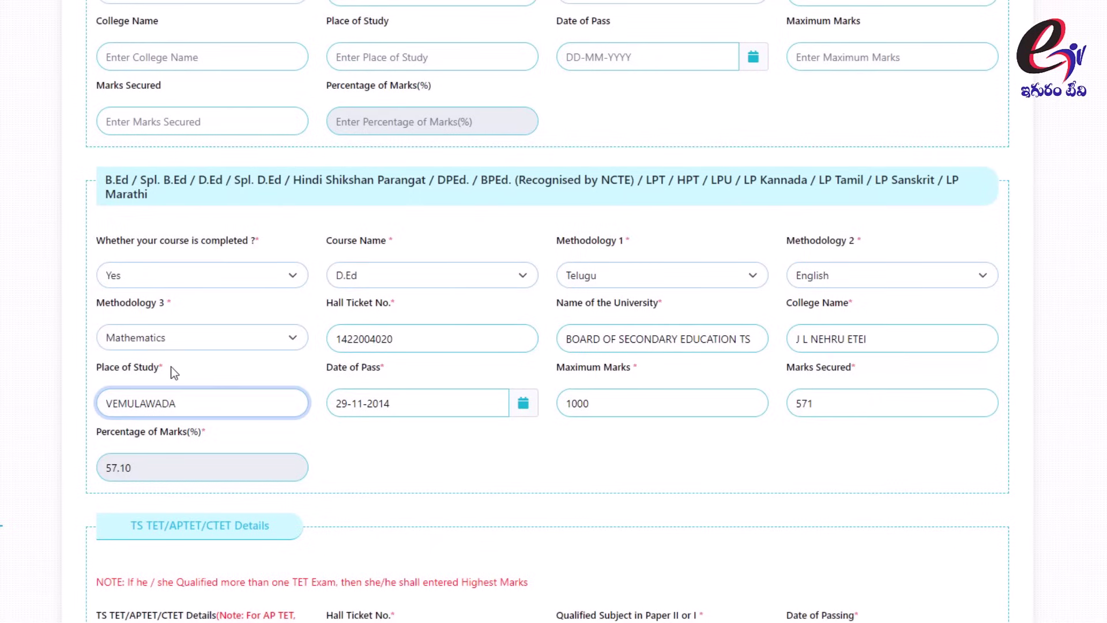
drag(171, 365, 82, 371)
click(215, 403)
drag(408, 377, 295, 383)
click(430, 368)
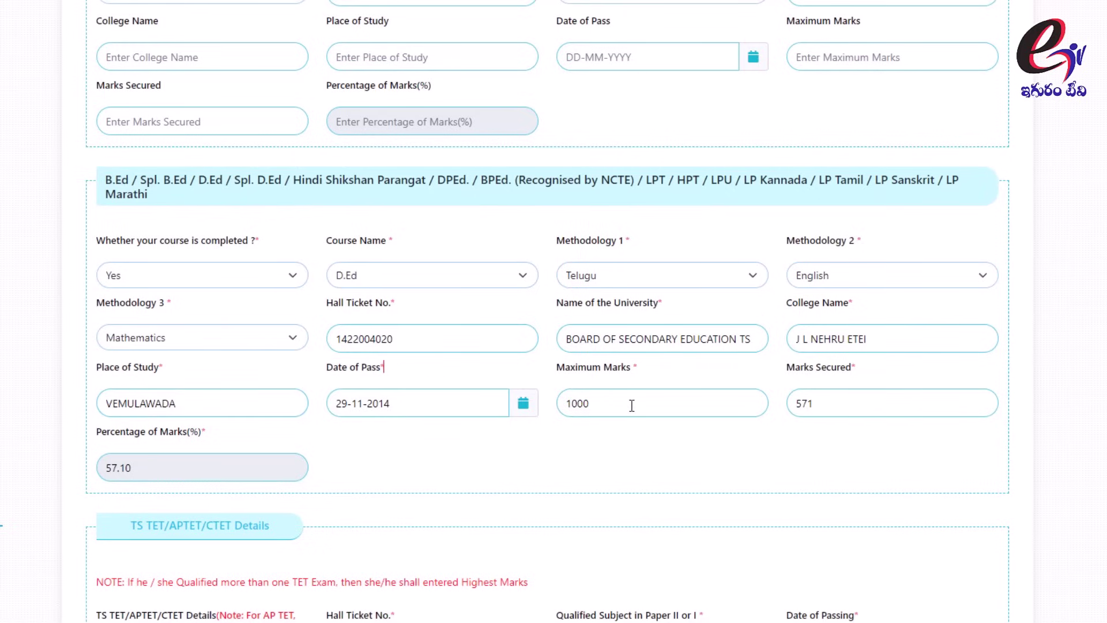
Step: Check the Marks Secured value, calculated percentage, and the teacher-training section heading
click(839, 403)
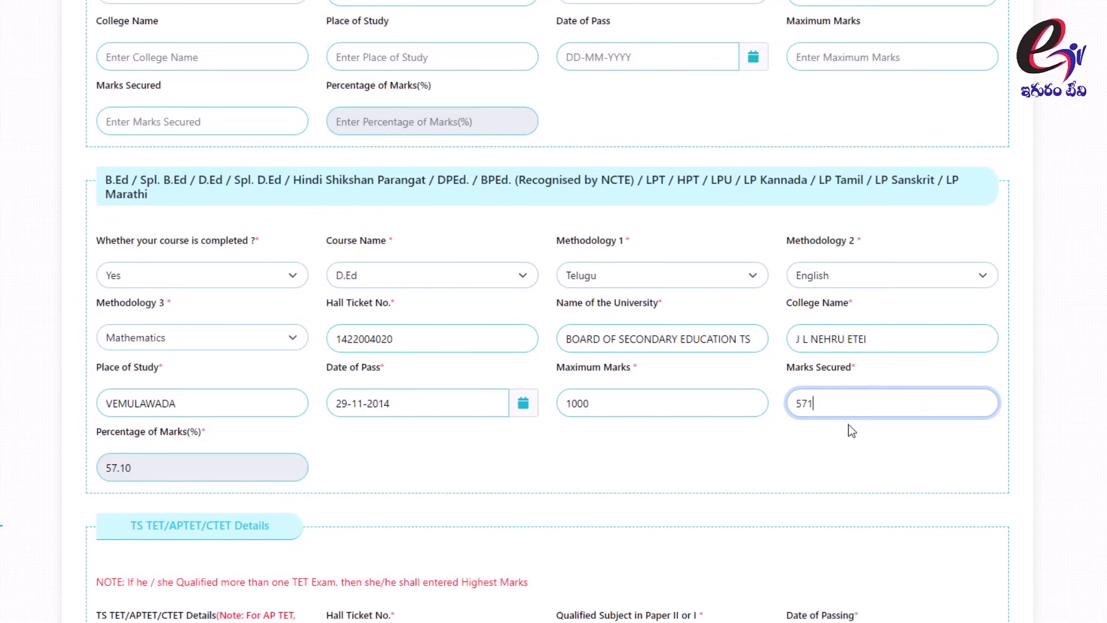
click(775, 435)
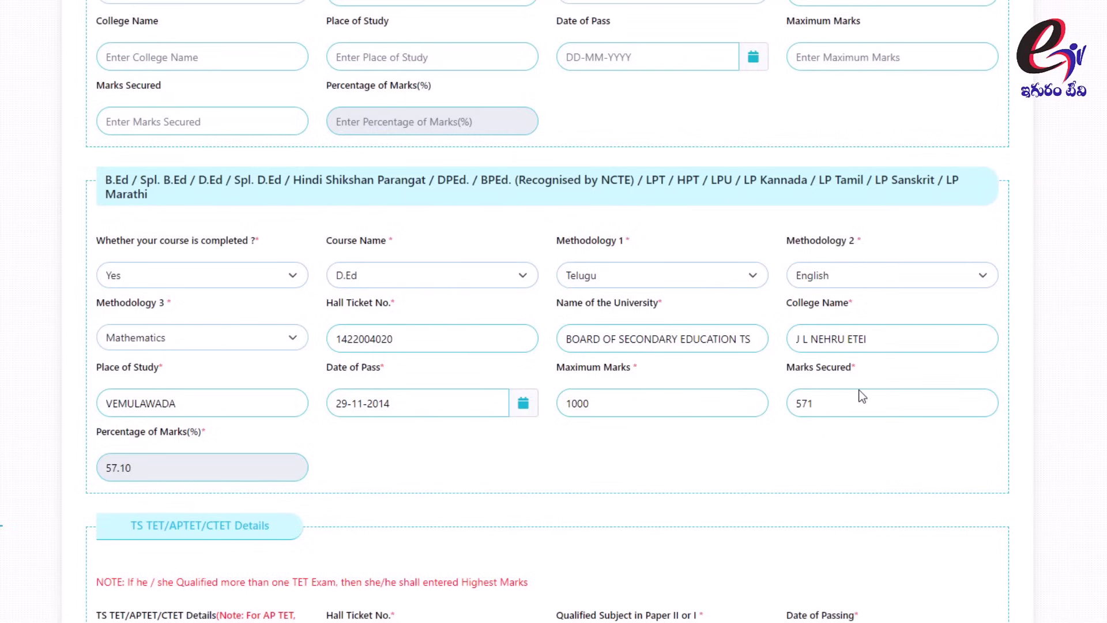
click(824, 408)
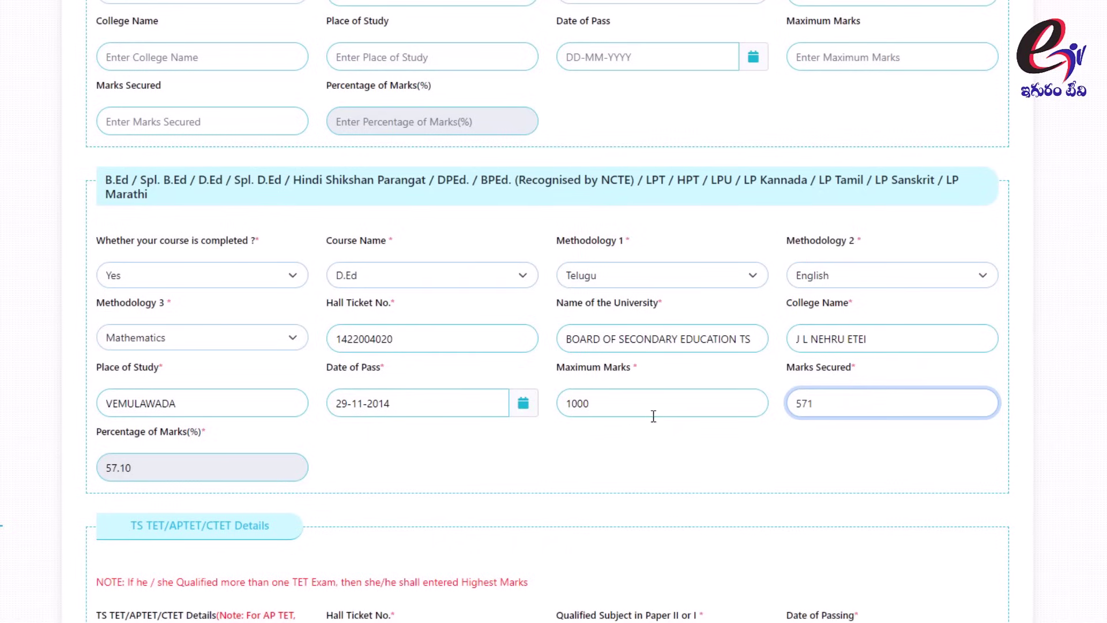
click(218, 465)
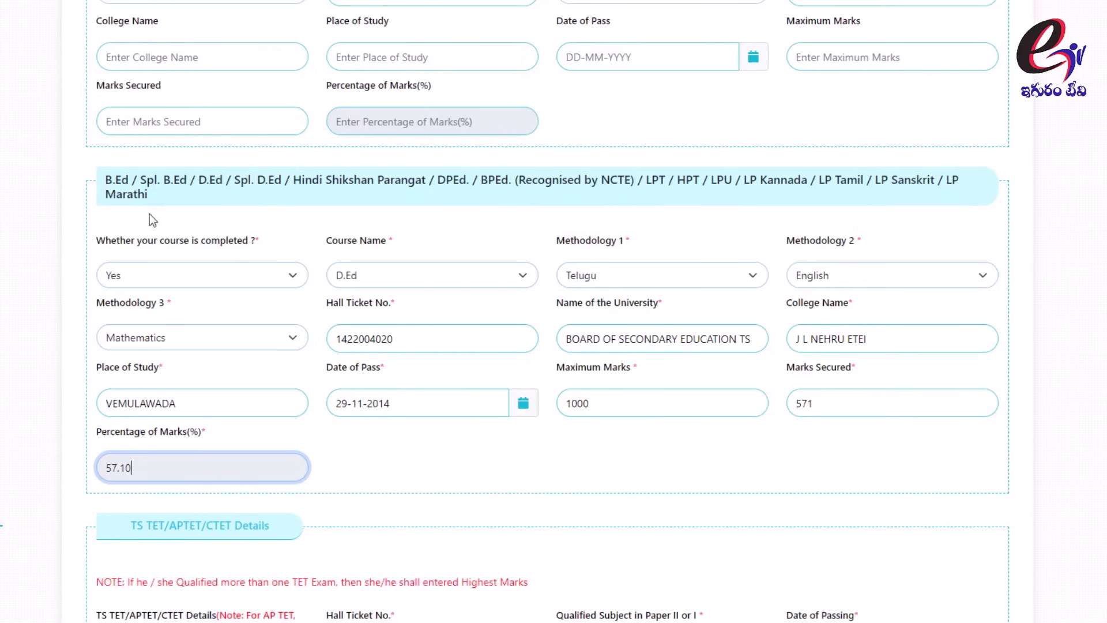
mouse_move(107, 194)
mouse_down()
mouse_move(288, 201)
mouse_move(302, 185)
mouse_move(105, 188)
mouse_up()
click(175, 196)
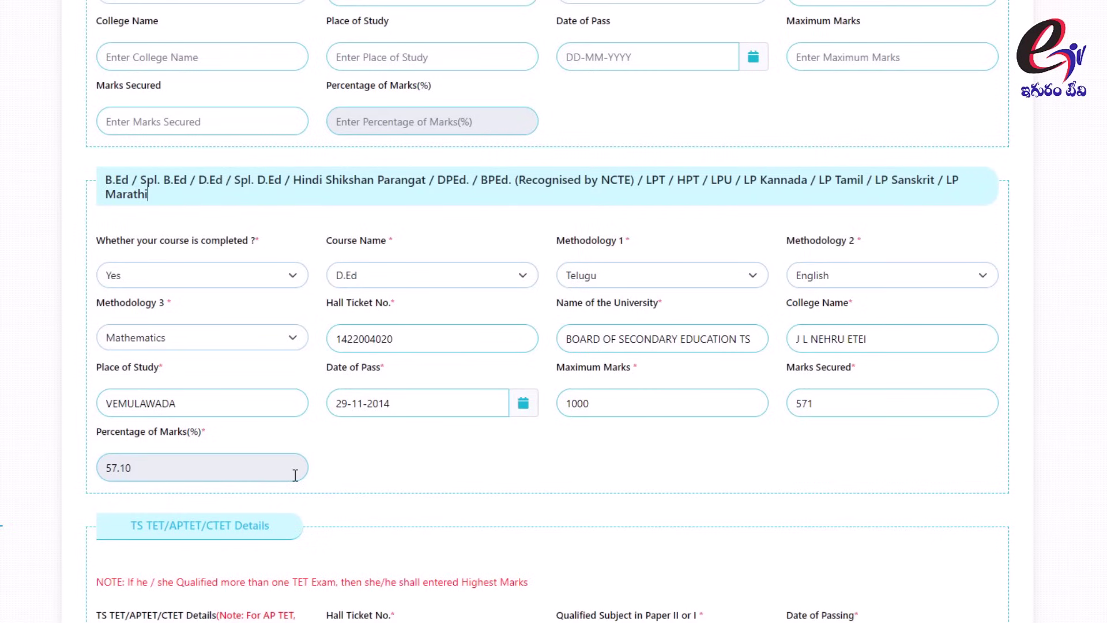
Step: Highlight the TS TET/APTET/CTET Details heading, AP TET eligibility note and highest-marks instruction
scroll(293, 473, down, 6)
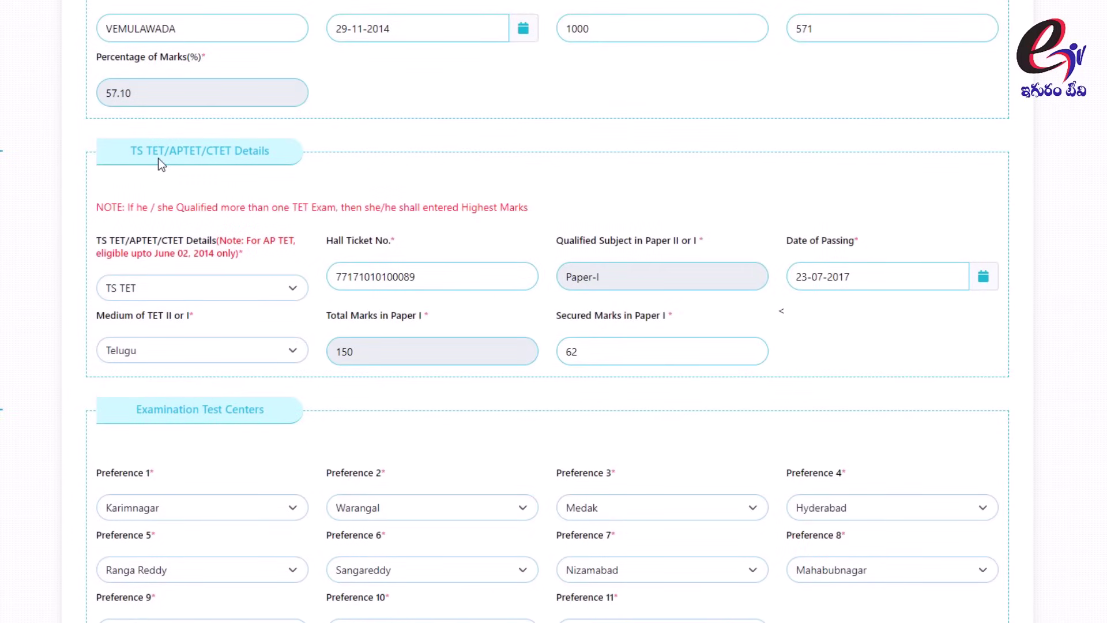
drag(125, 151, 298, 157)
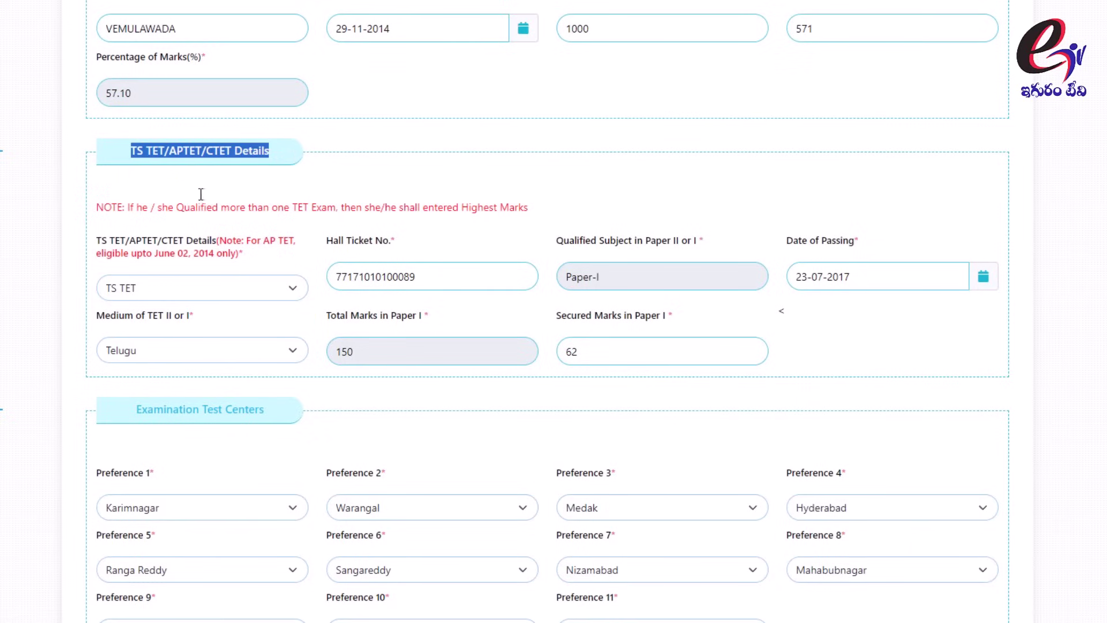
click(358, 149)
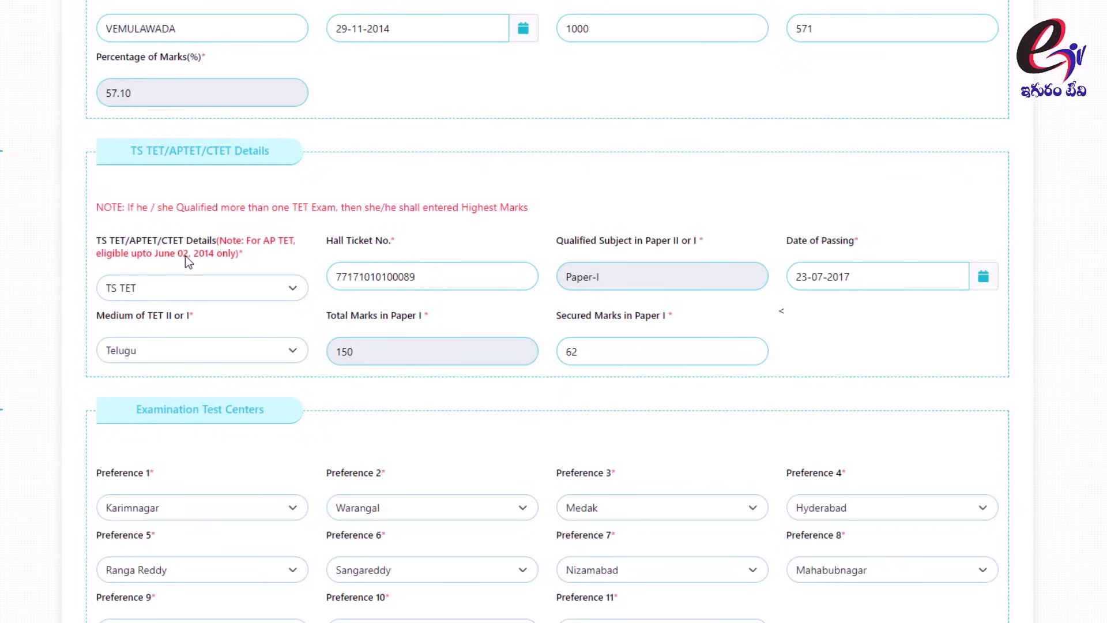
drag(269, 254, 99, 257)
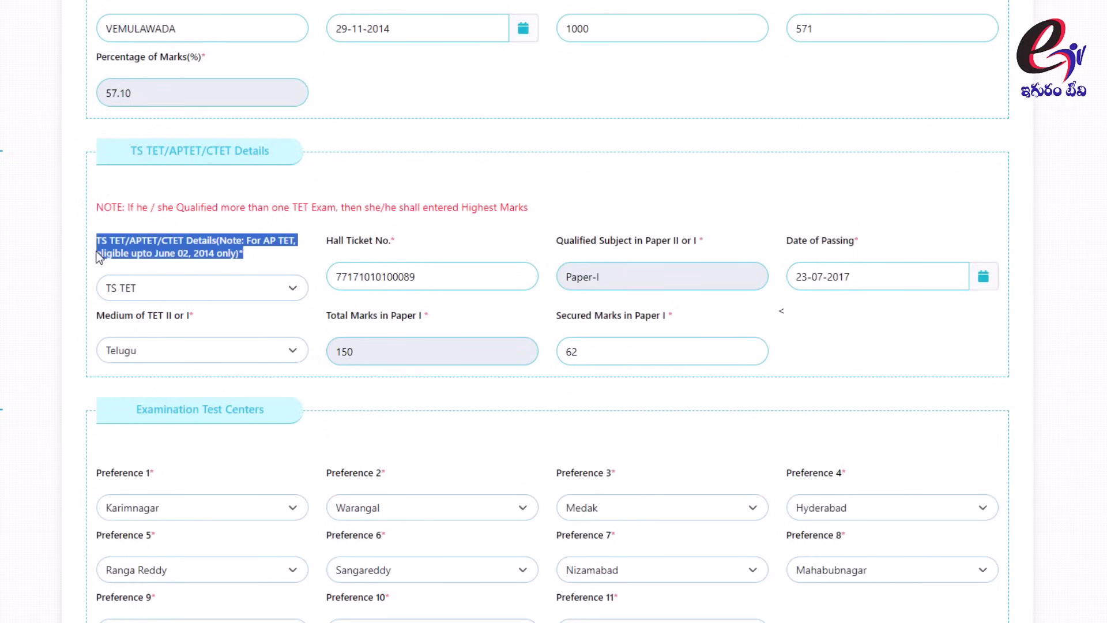
click(347, 177)
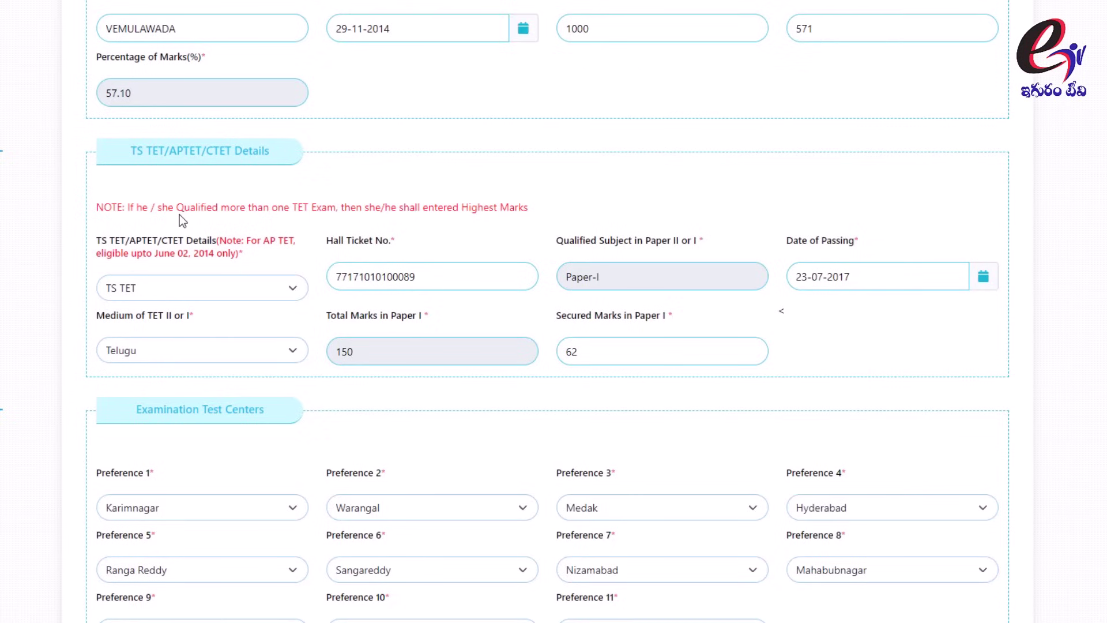
click(340, 209)
drag(340, 209, 529, 211)
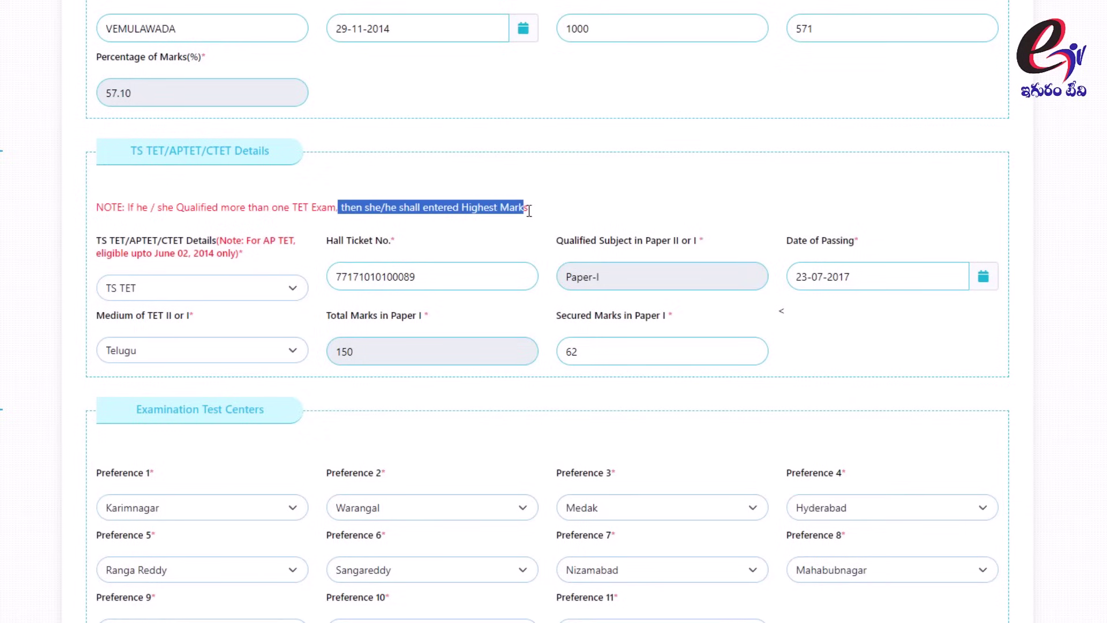
click(533, 195)
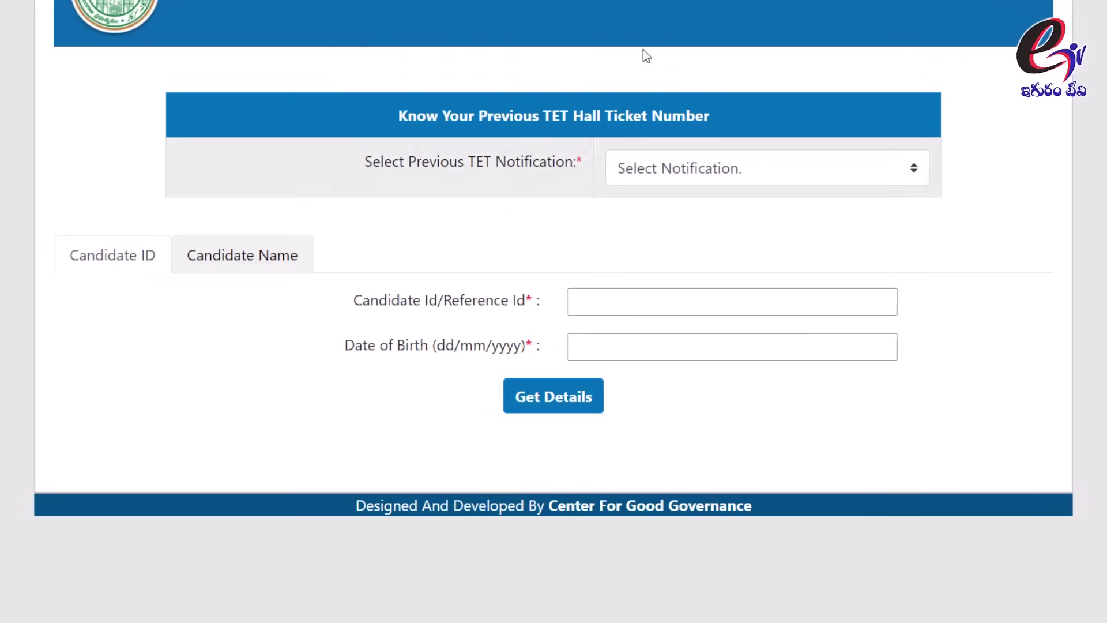
Step: Choose the TET-1(2011 July) notification and switch the hall ticket lookup to candidate name
click(700, 171)
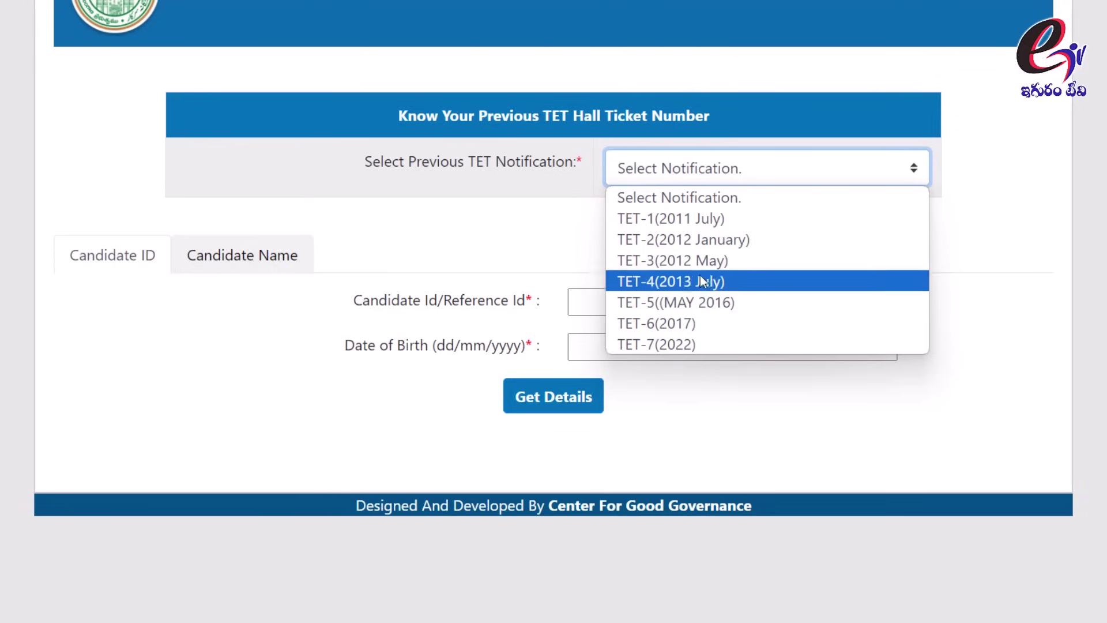
click(712, 221)
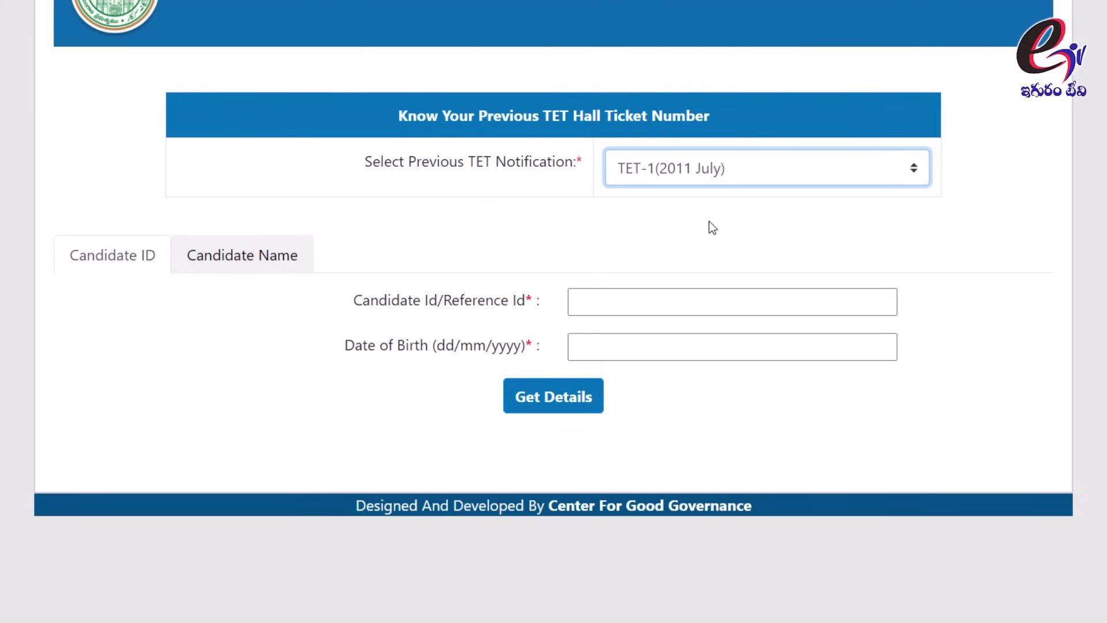
click(121, 259)
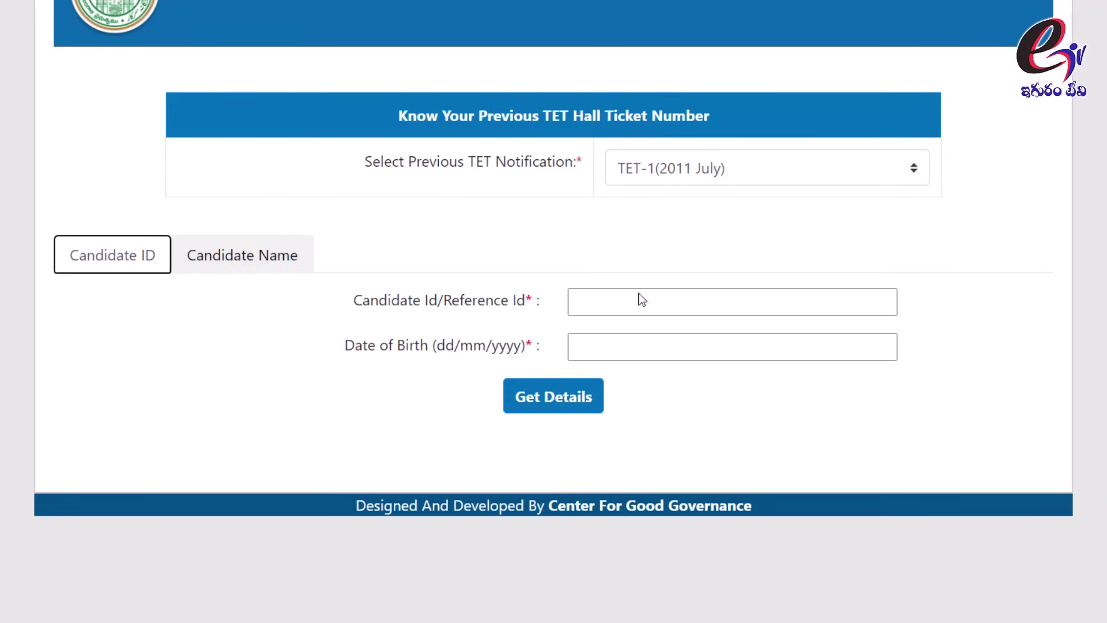
click(254, 267)
click(600, 291)
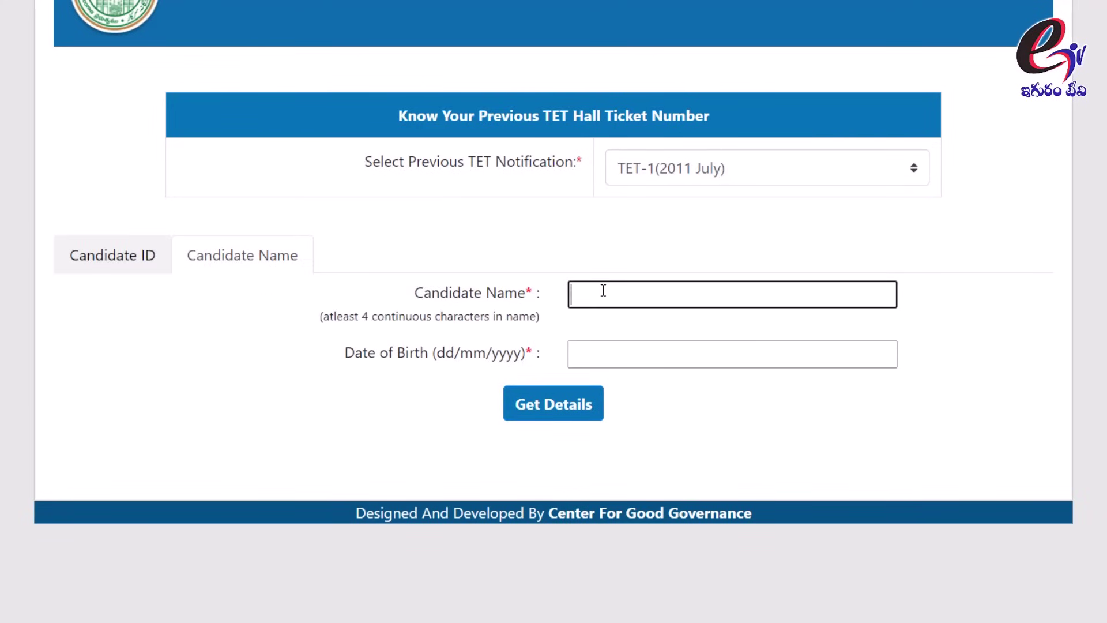
Step: Request the hall ticket details, dismiss the four-character name warning, and keep TET-1(2011 July)
click(597, 356)
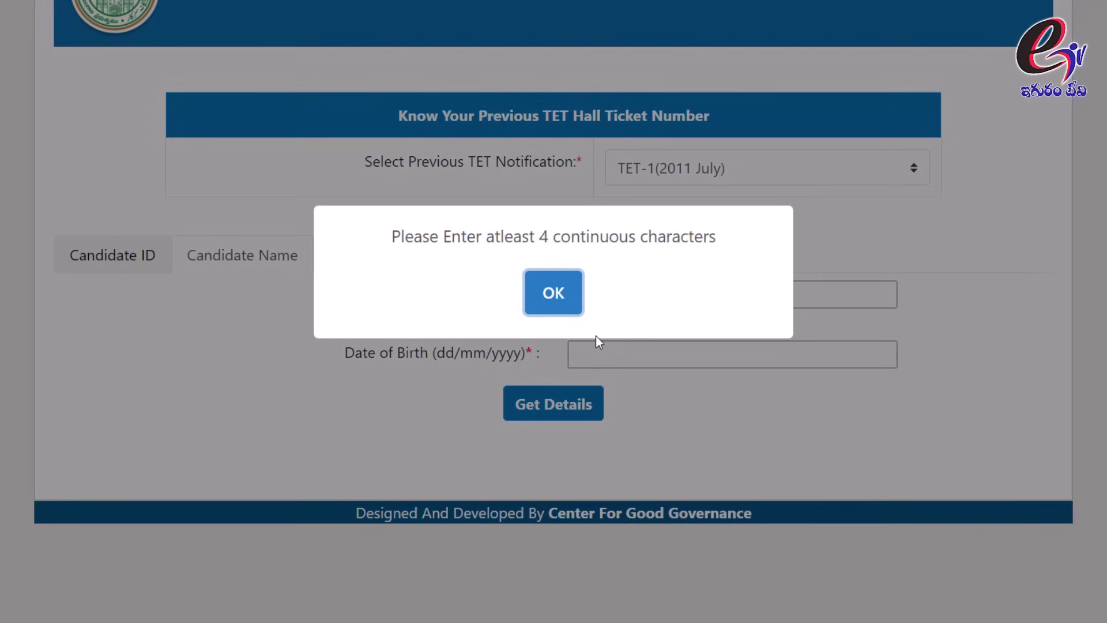
click(555, 296)
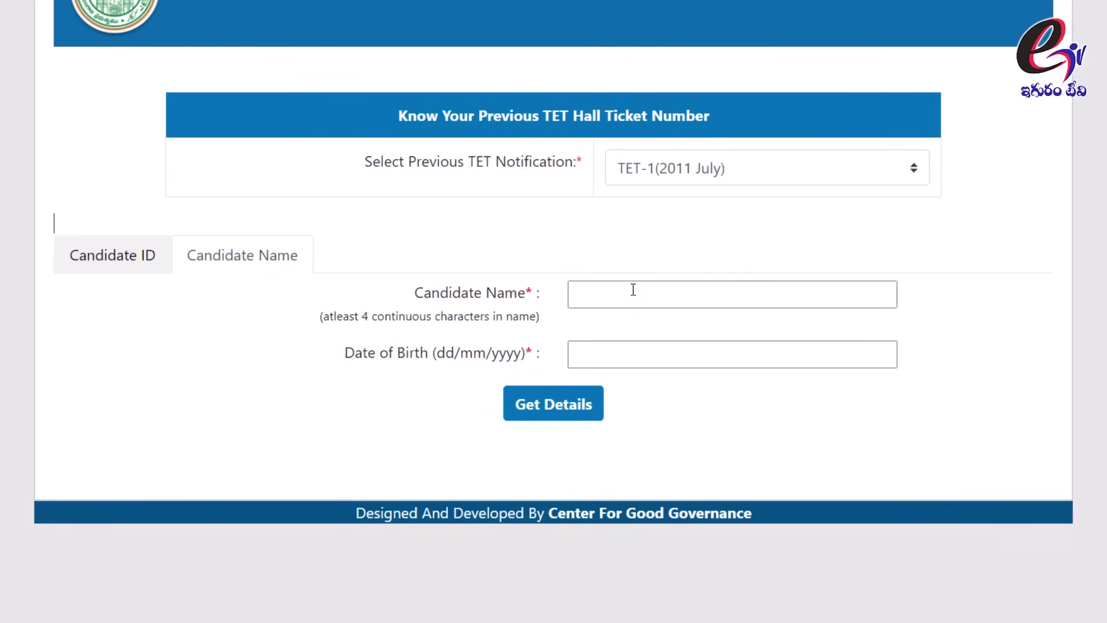
click(683, 167)
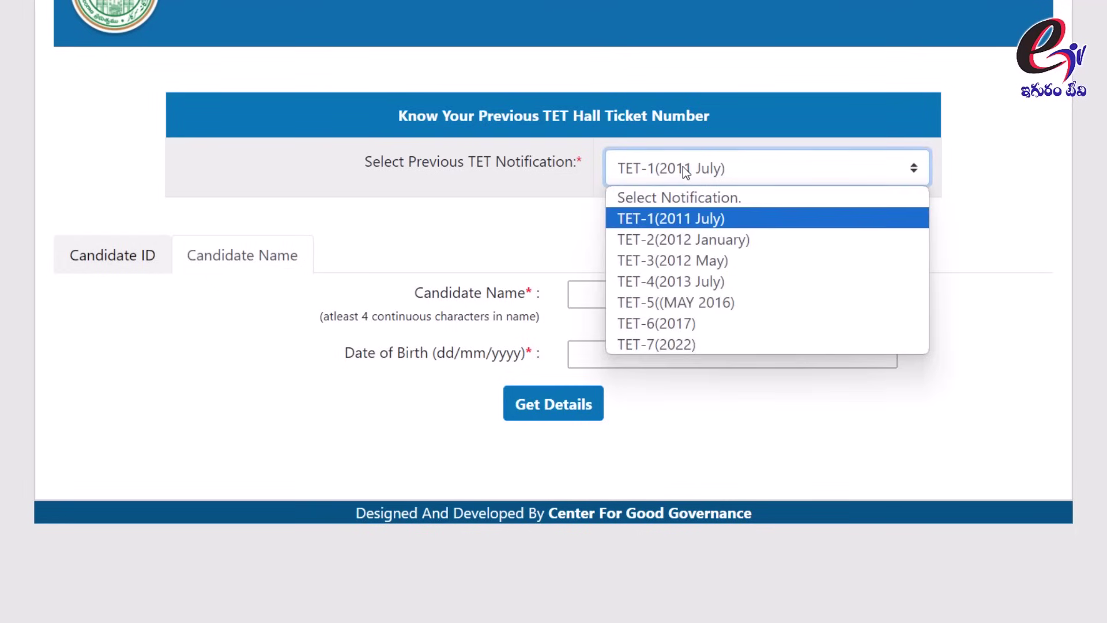
click(1014, 370)
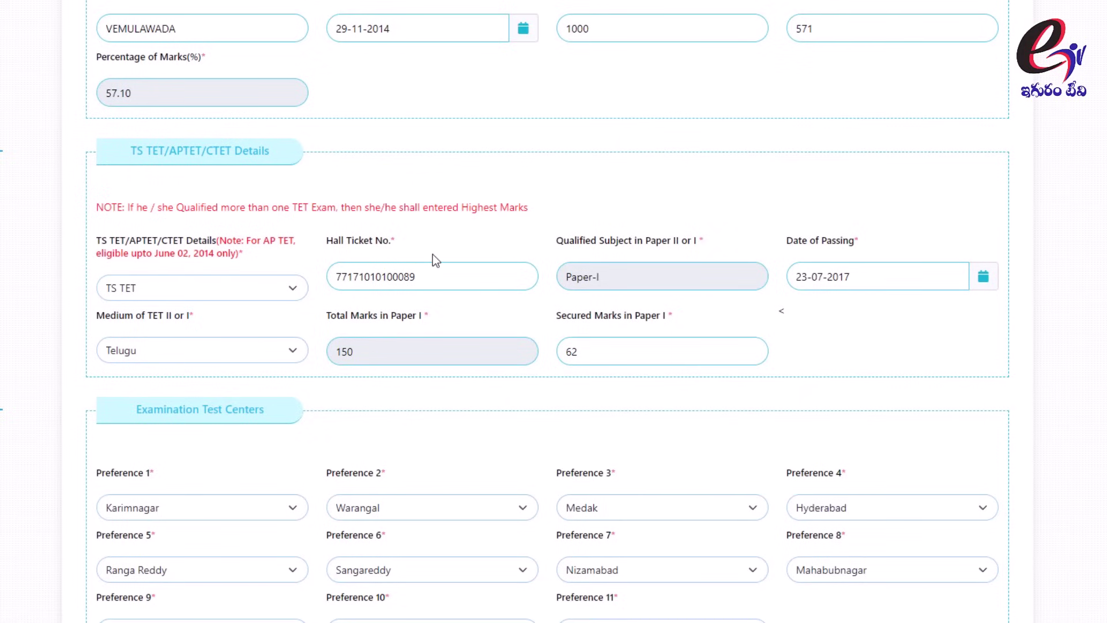
click(265, 289)
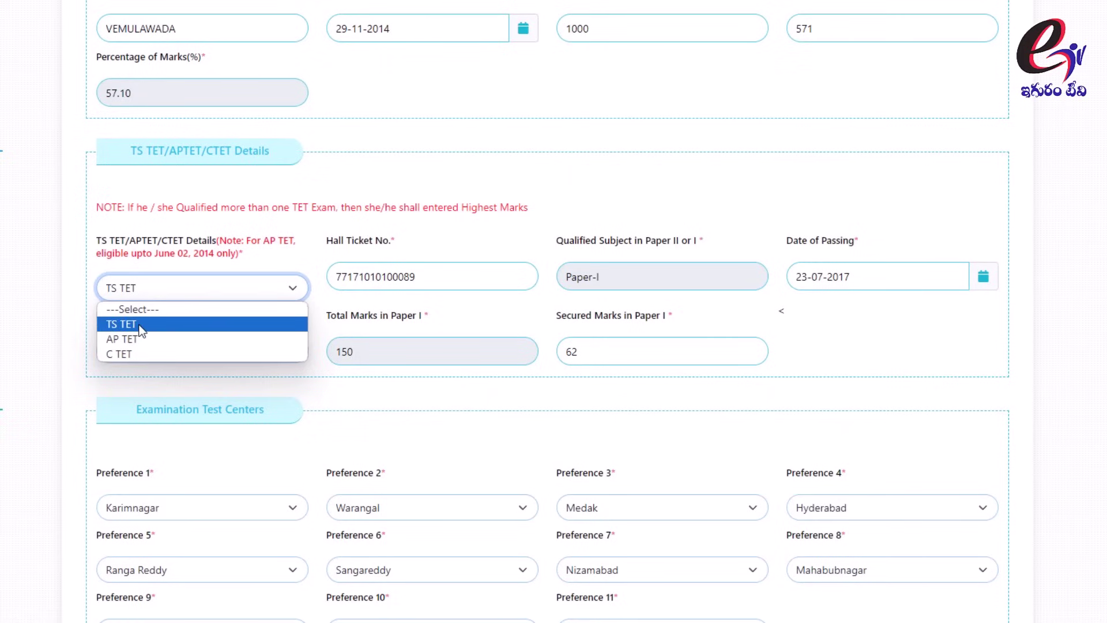
click(168, 295)
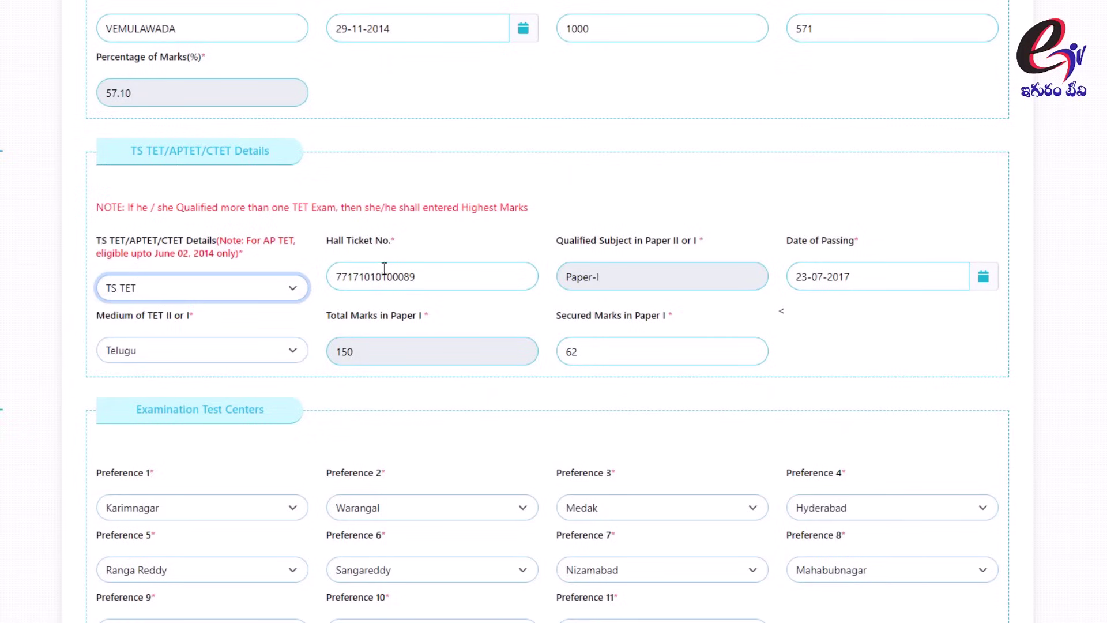
drag(336, 278, 467, 282)
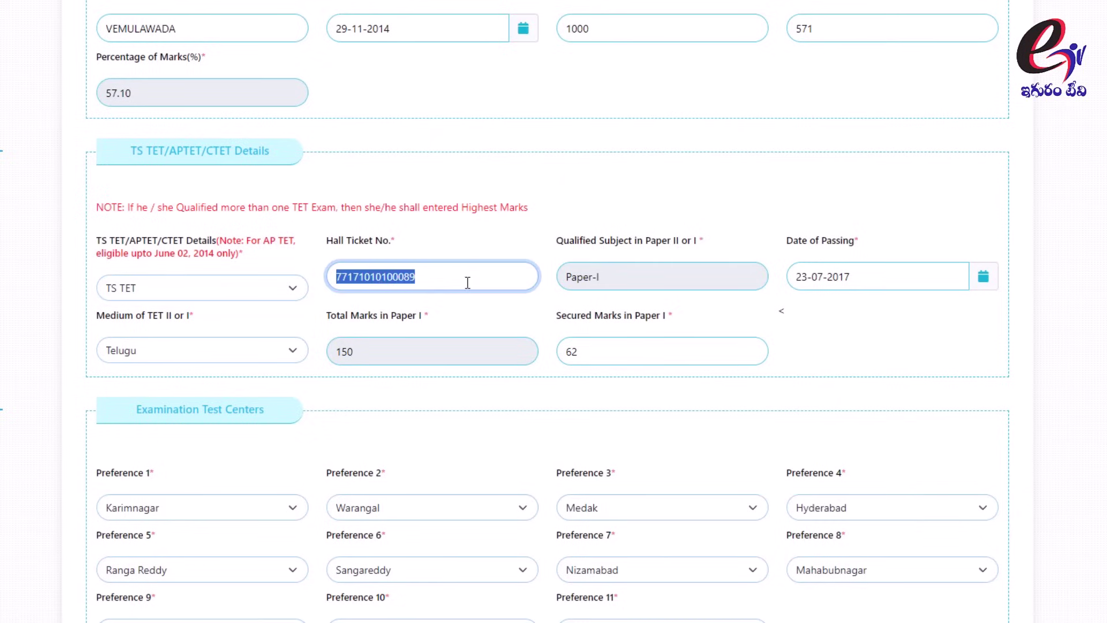
click(619, 280)
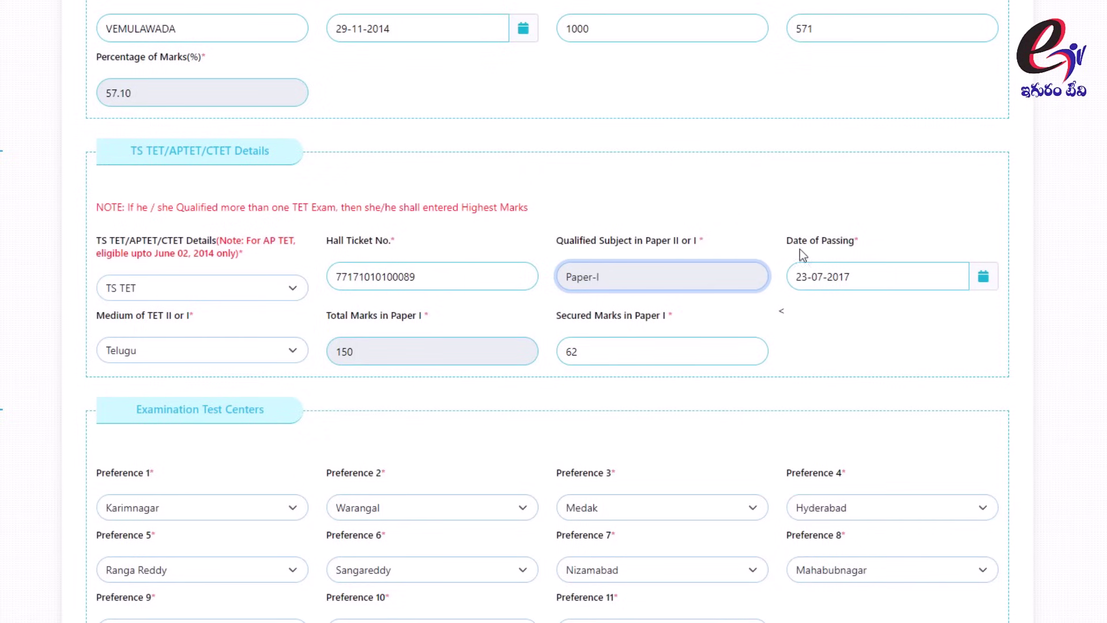
drag(791, 249, 880, 242)
click(888, 227)
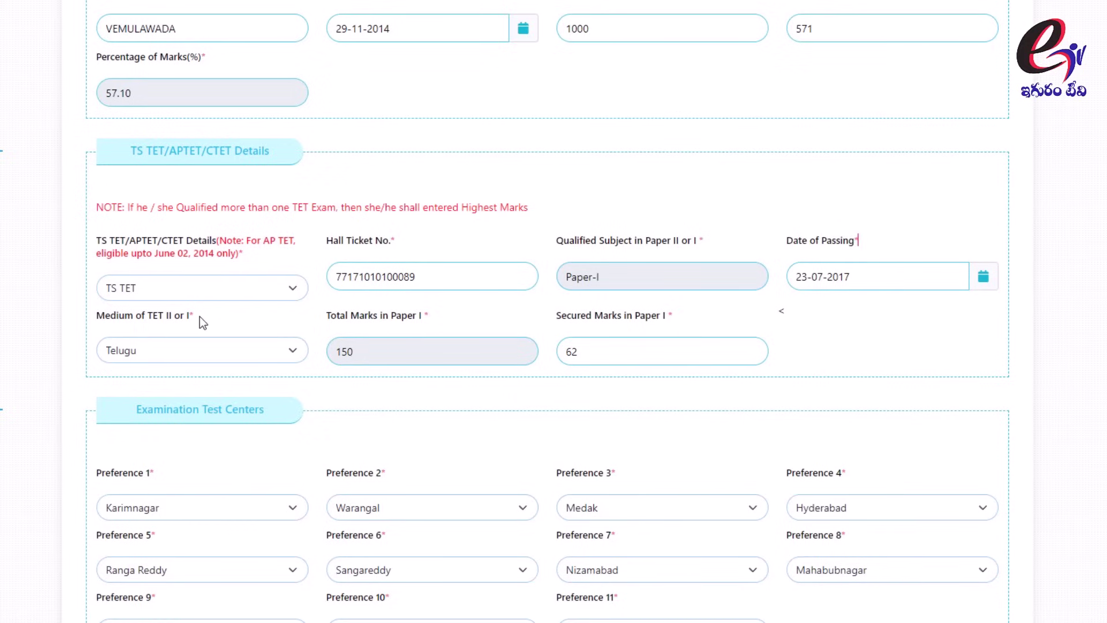
click(164, 350)
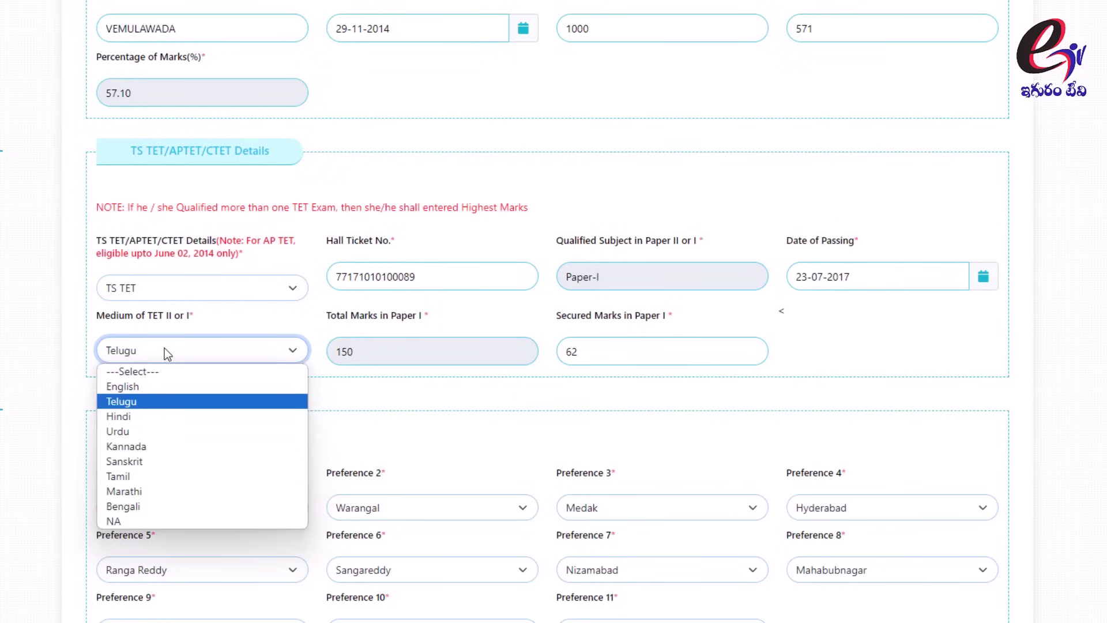
click(147, 399)
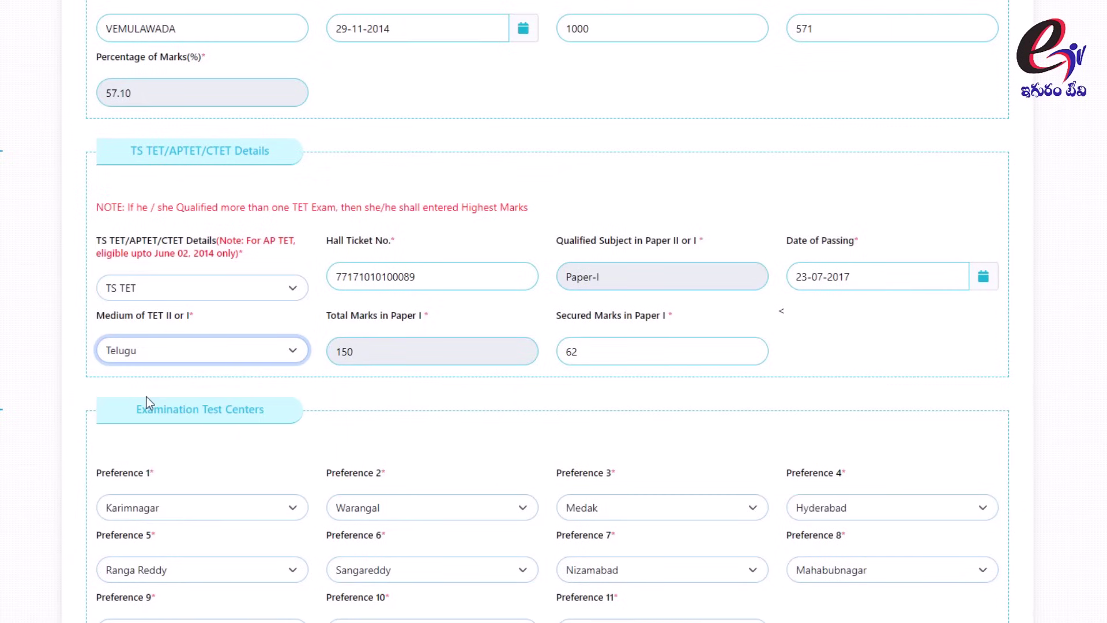
click(161, 355)
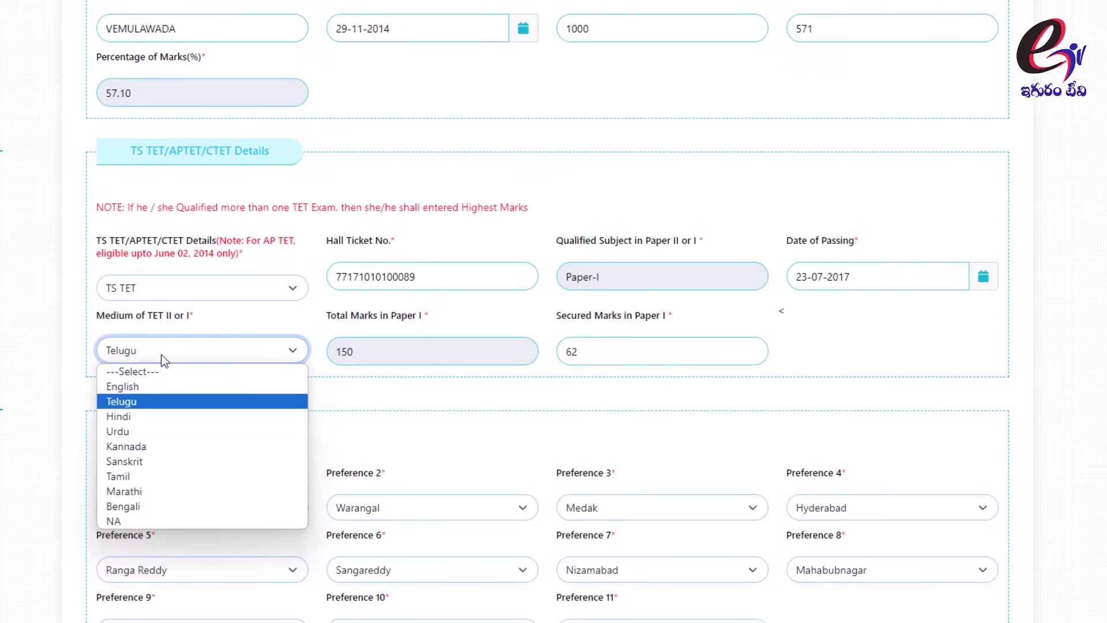
click(132, 402)
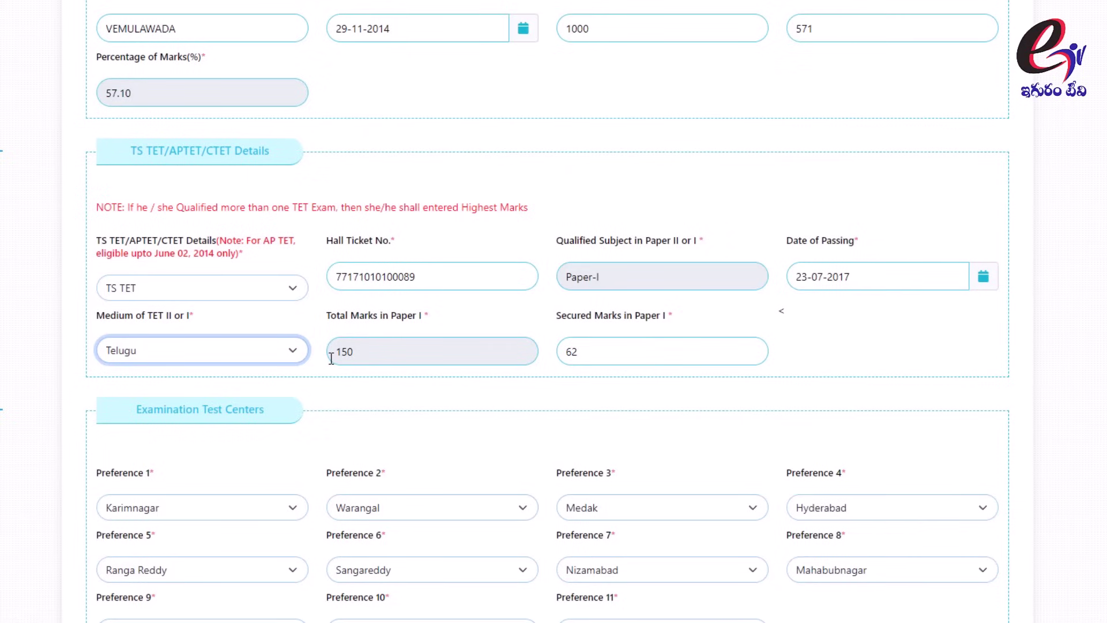
click(656, 344)
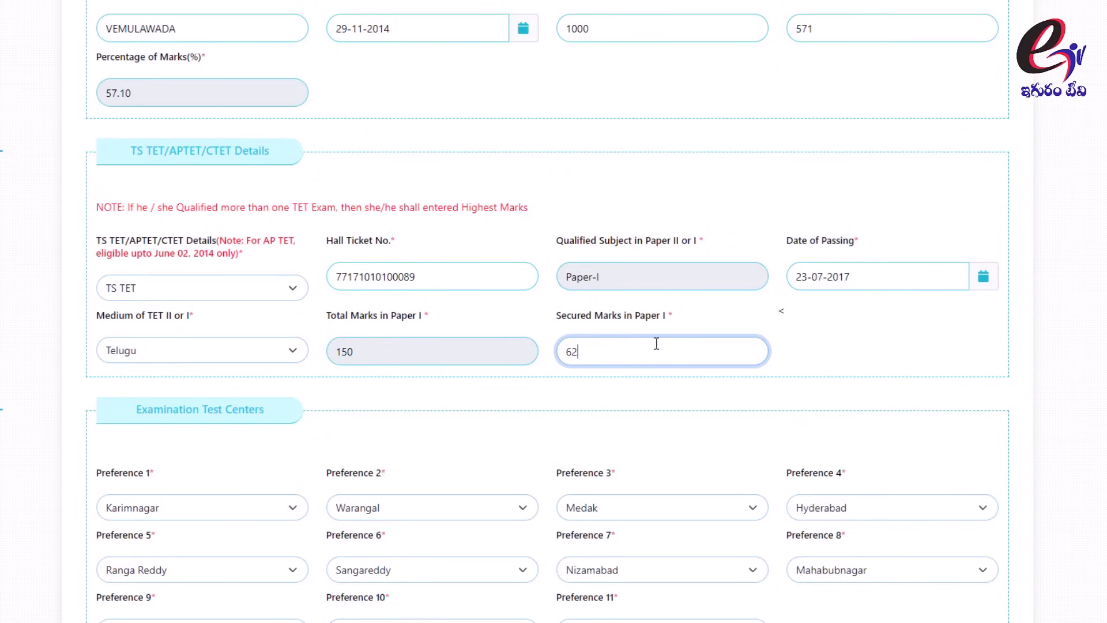
click(822, 353)
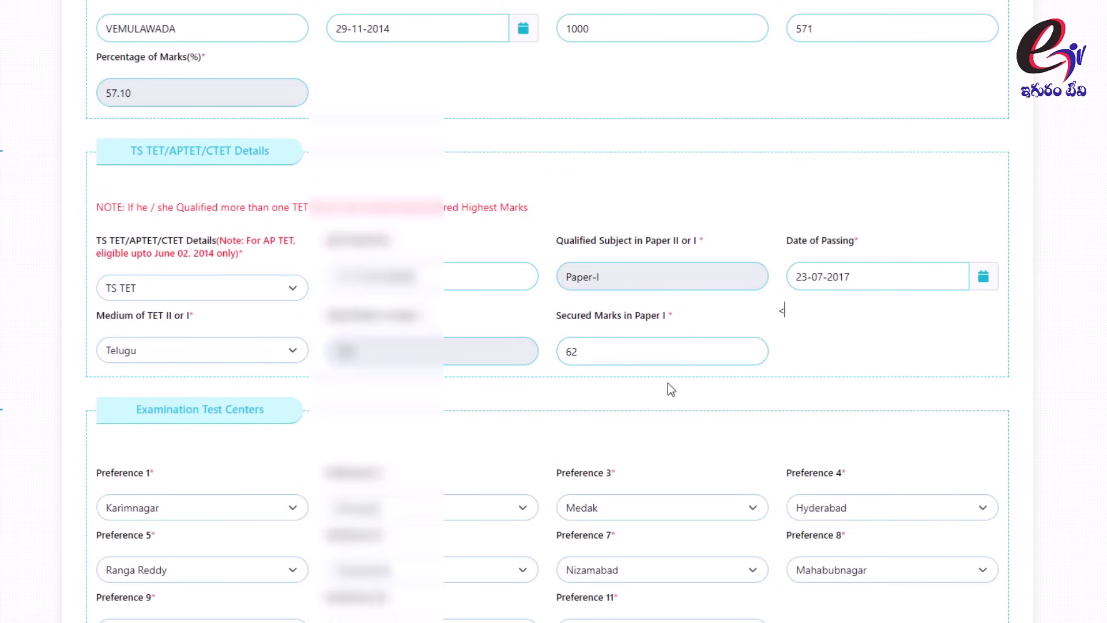
scroll(668, 383, down, 5)
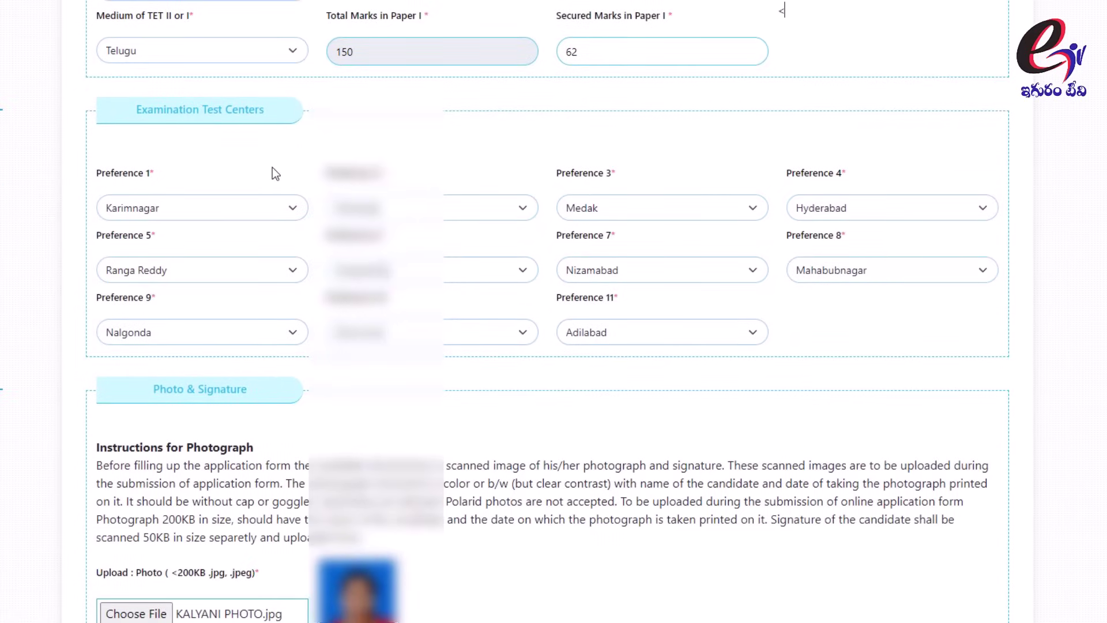
scroll(258, 171, down, 3)
scroll(257, 171, up, 1)
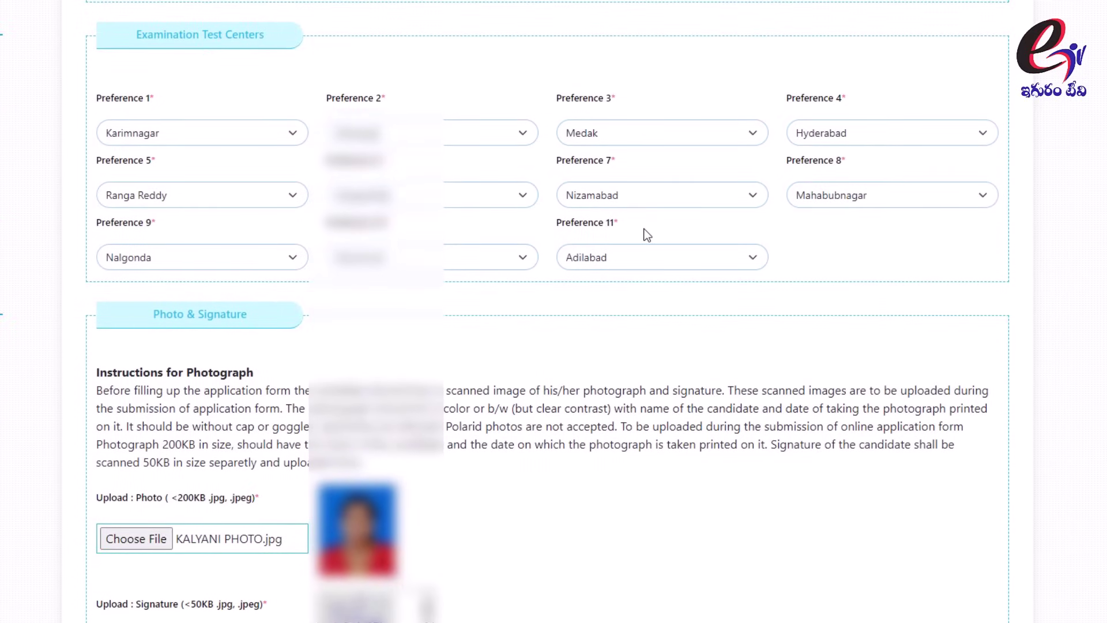
drag(136, 34, 300, 37)
click(420, 67)
click(863, 237)
Step: Note the 200KB photo and 50KB signature size limits, then preview the application
scroll(150, 278, down, 5)
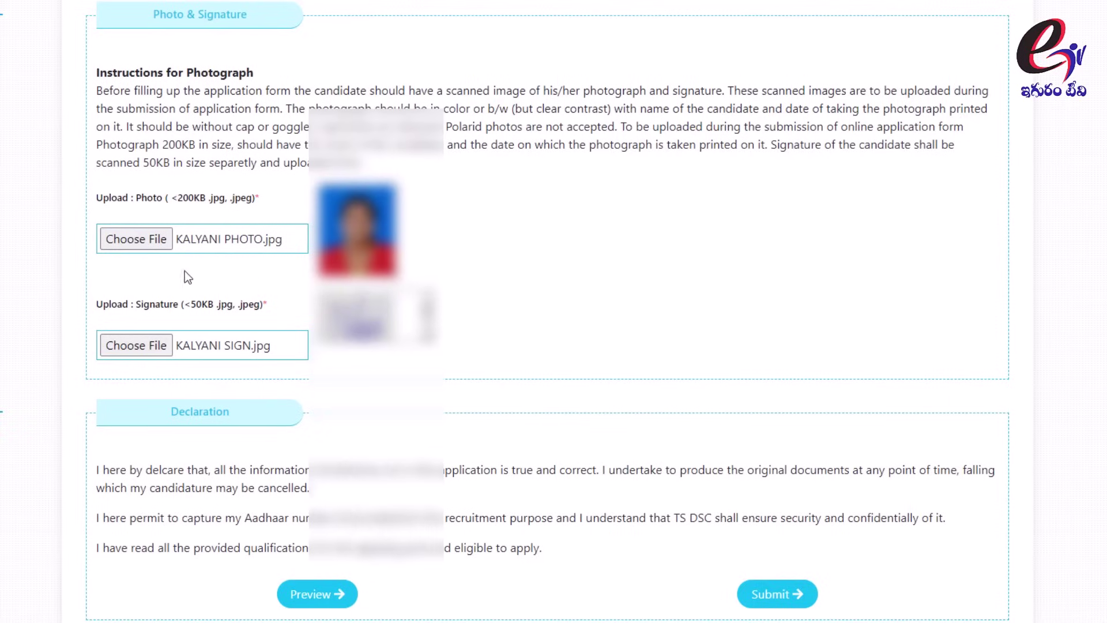
drag(179, 197, 248, 198)
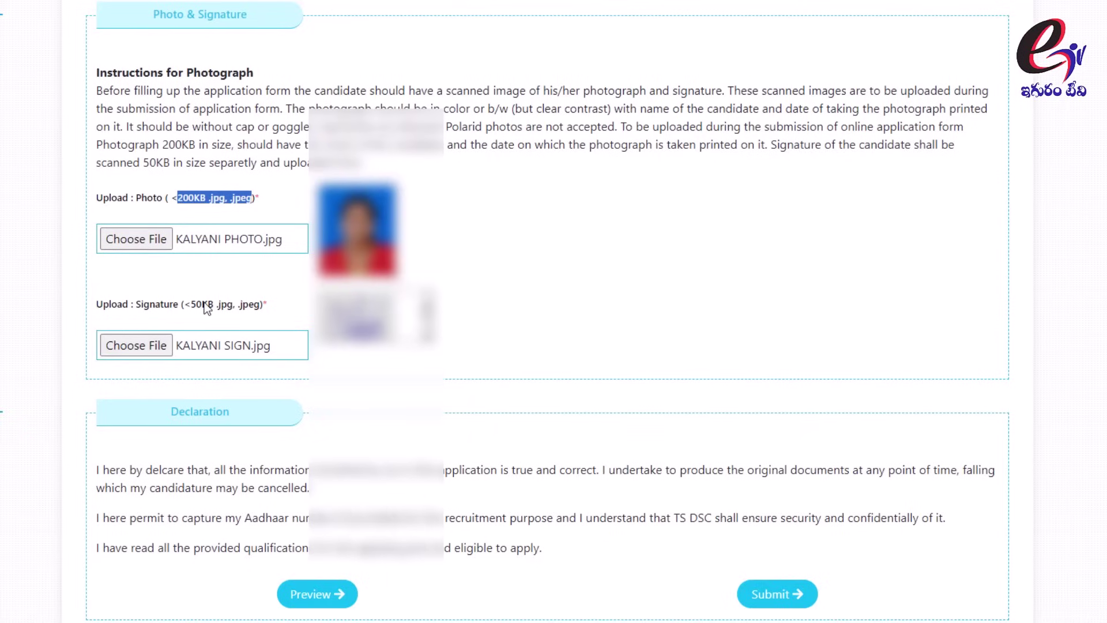
drag(190, 304, 268, 307)
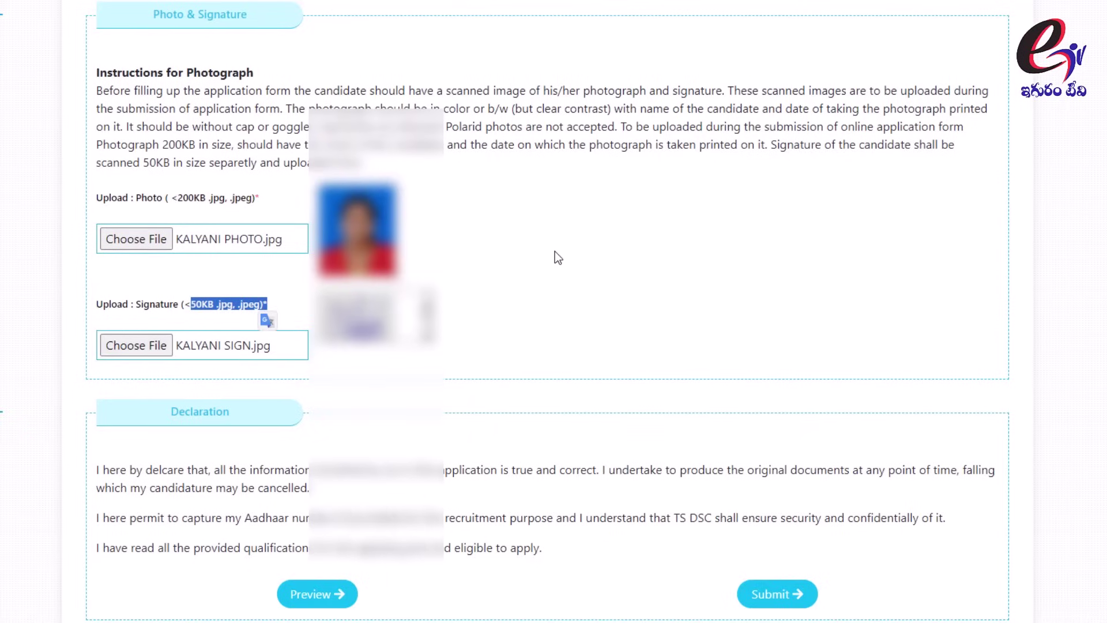
click(382, 267)
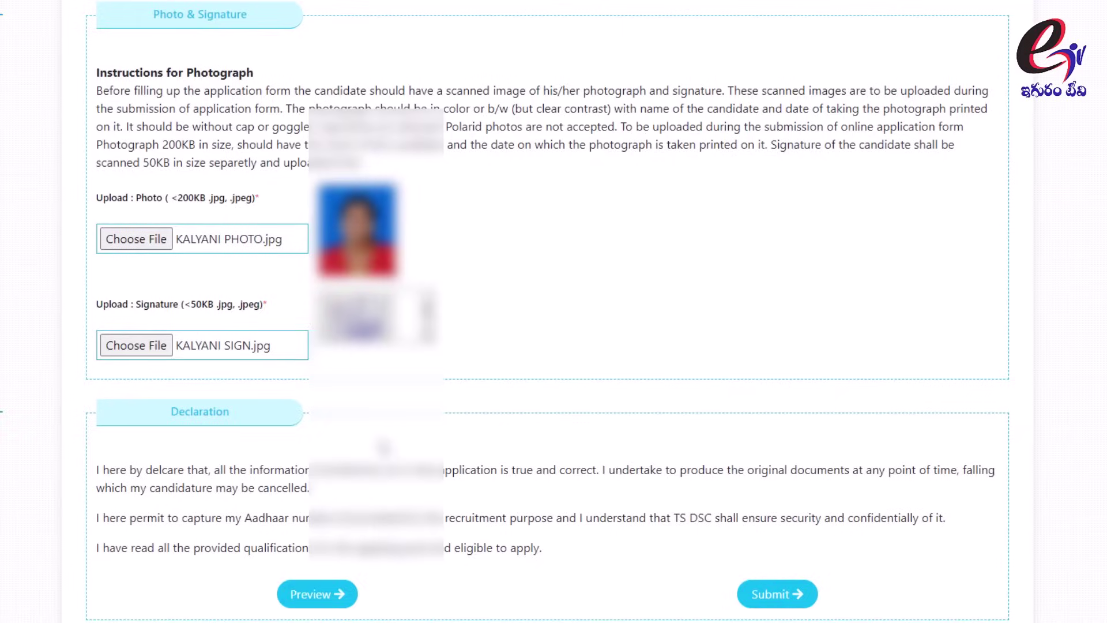
click(316, 595)
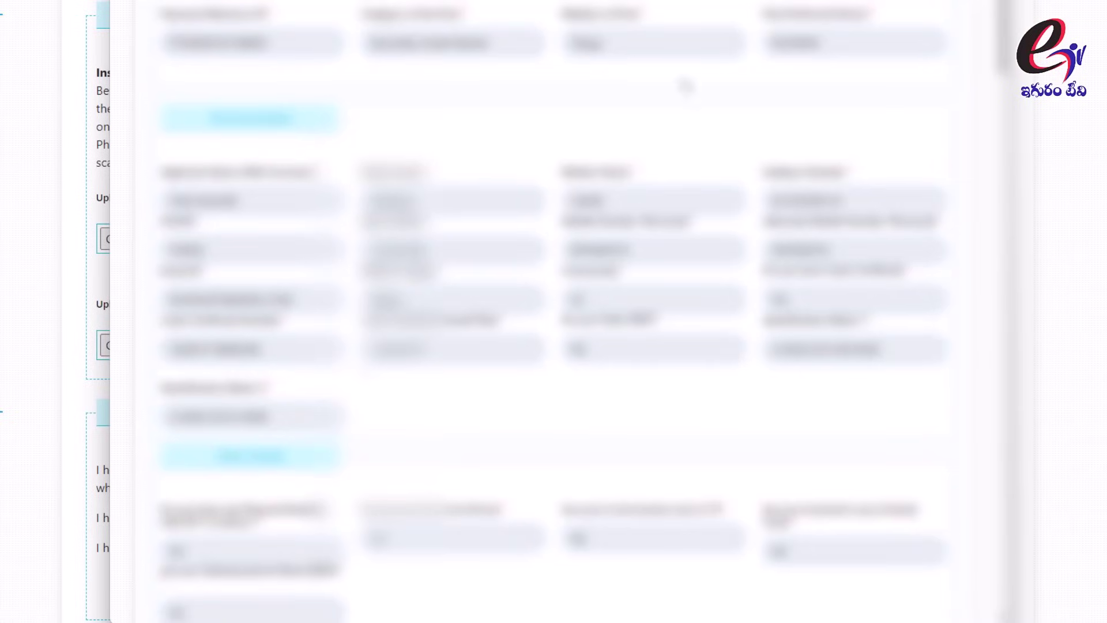
Step: Look through the application preview, close it, then submit and confirm the application
scroll(454, 410, down, 15)
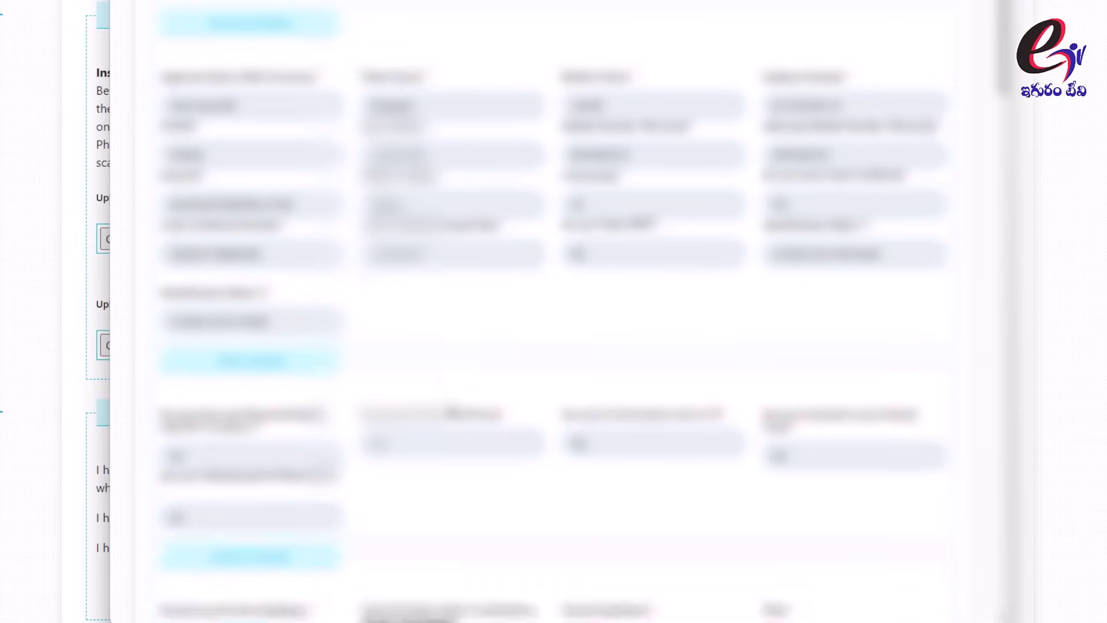
scroll(452, 410, down, 15)
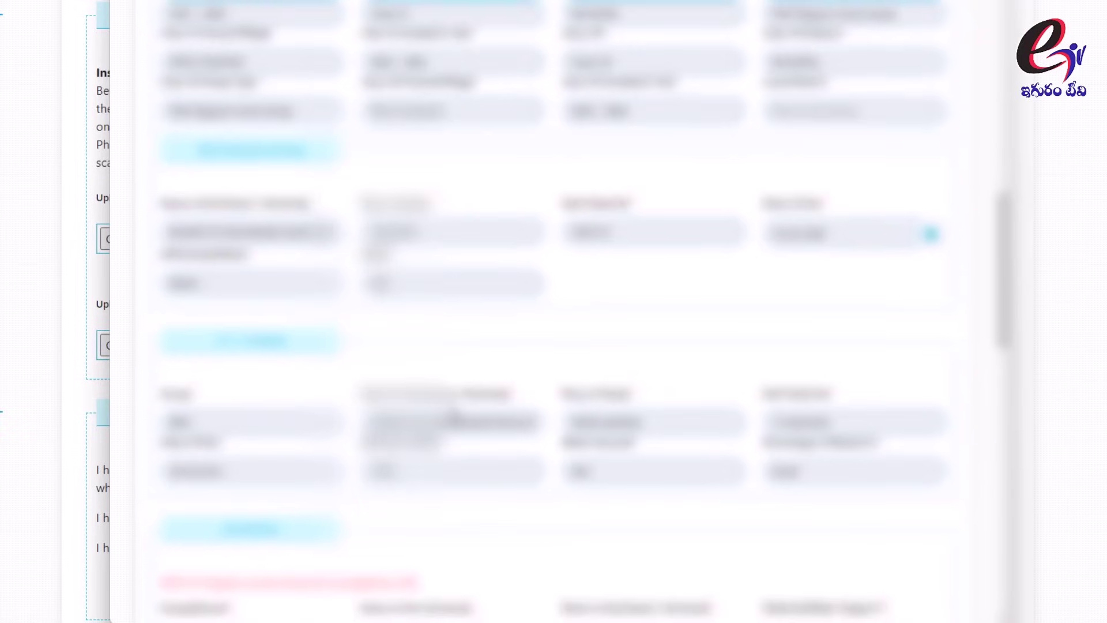
scroll(452, 410, down, 10)
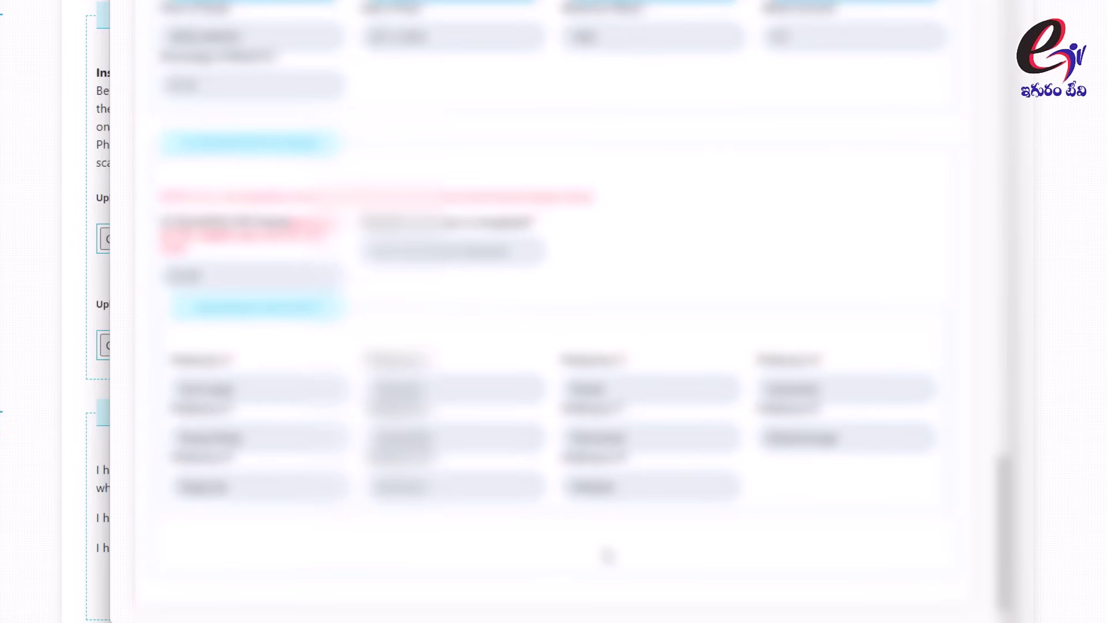
scroll(609, 555, up, 10)
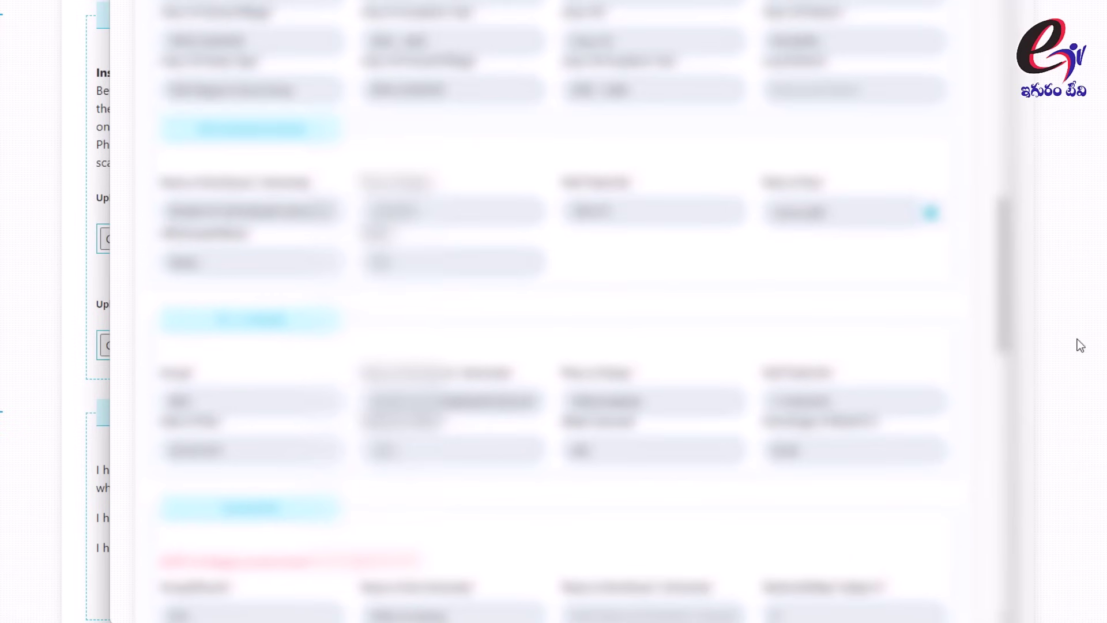
click(1077, 340)
click(778, 597)
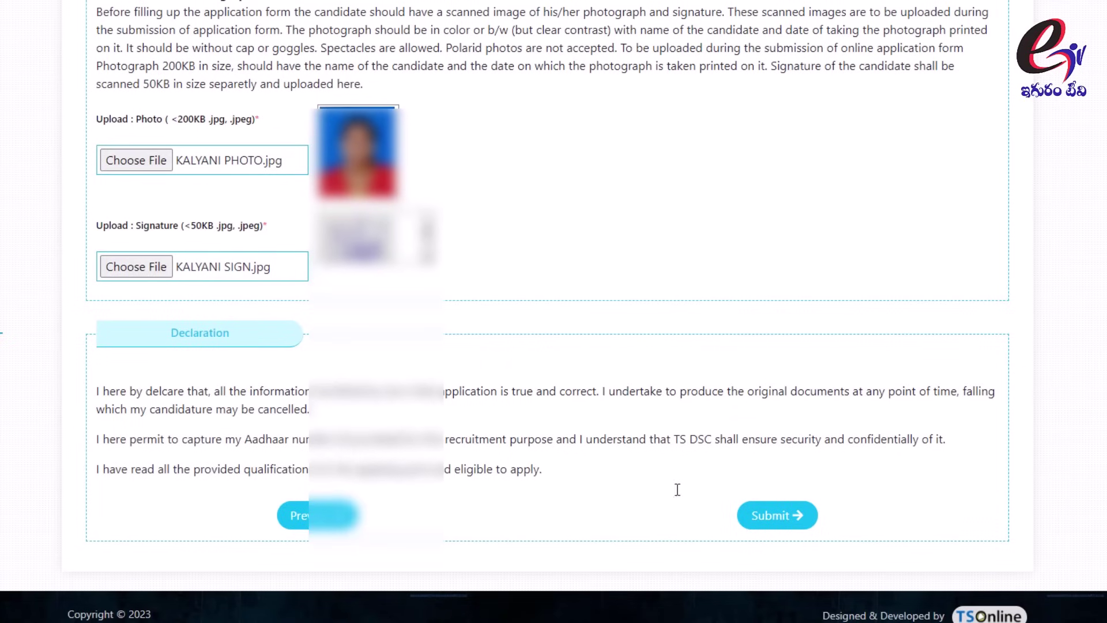
click(780, 519)
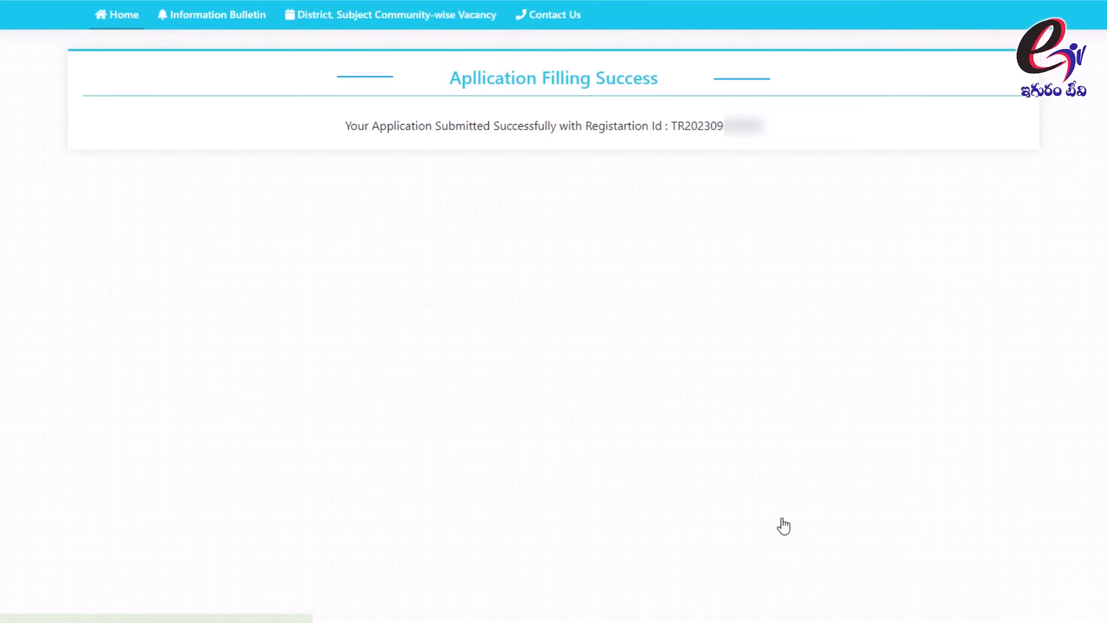